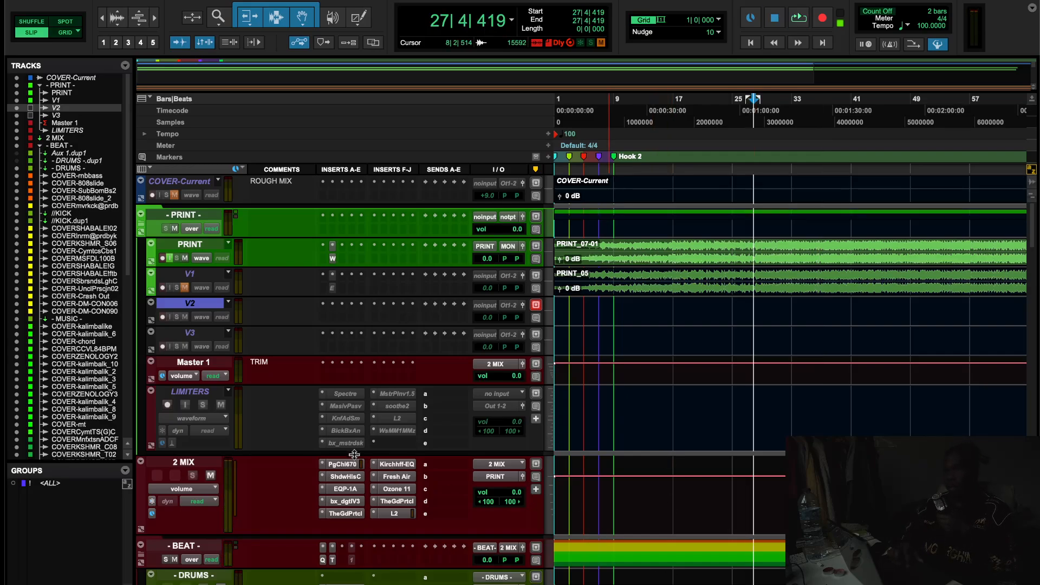
Play the song from about bar 17 and bypass every insert on the 2 MIX track except L2
scroll(355, 457, "down", 1)
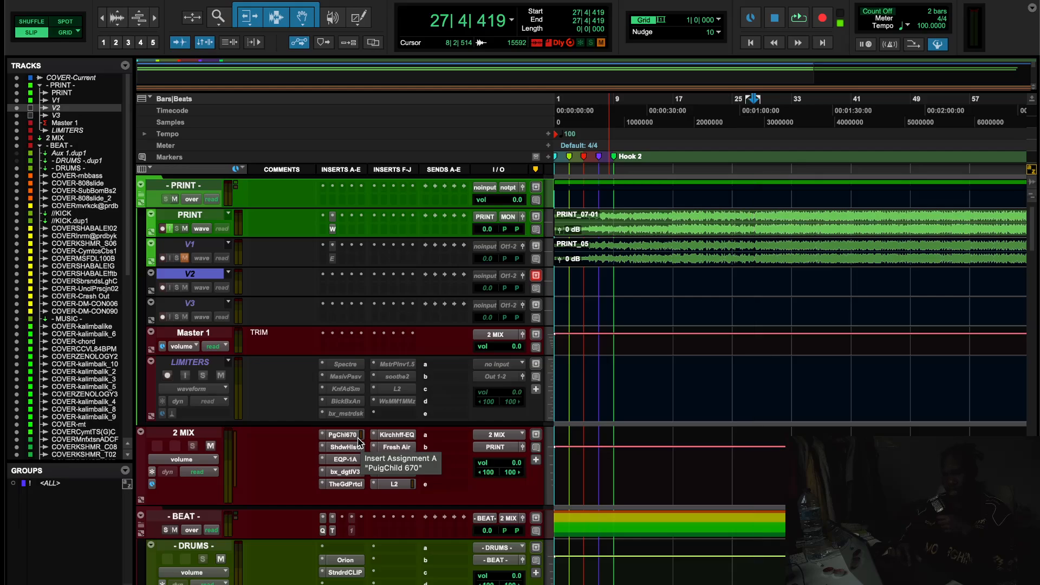
left_click(677, 110)
key("space")
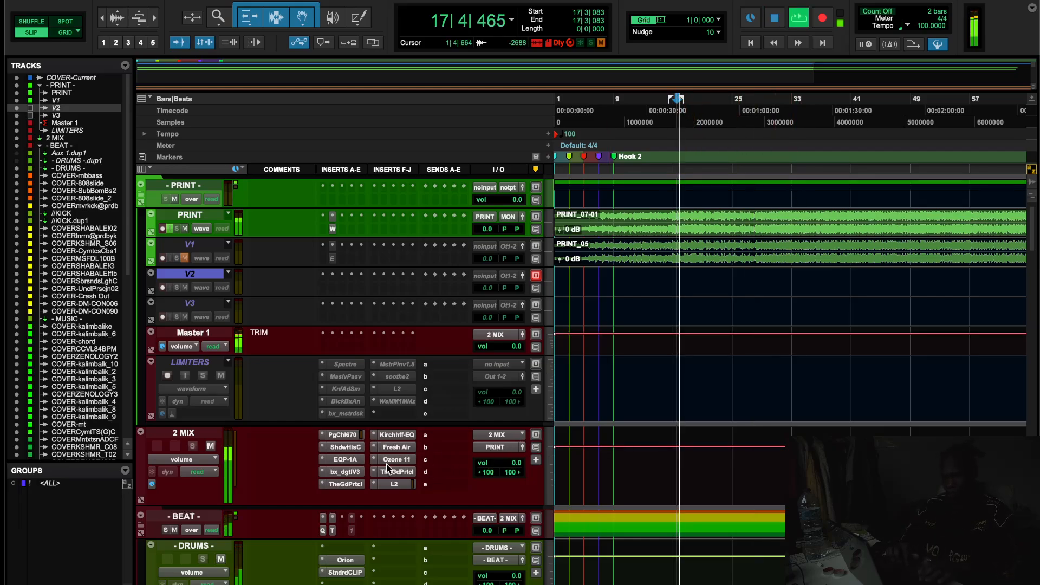
left_click(355, 437, "shift+super")
left_click(403, 484, "super")
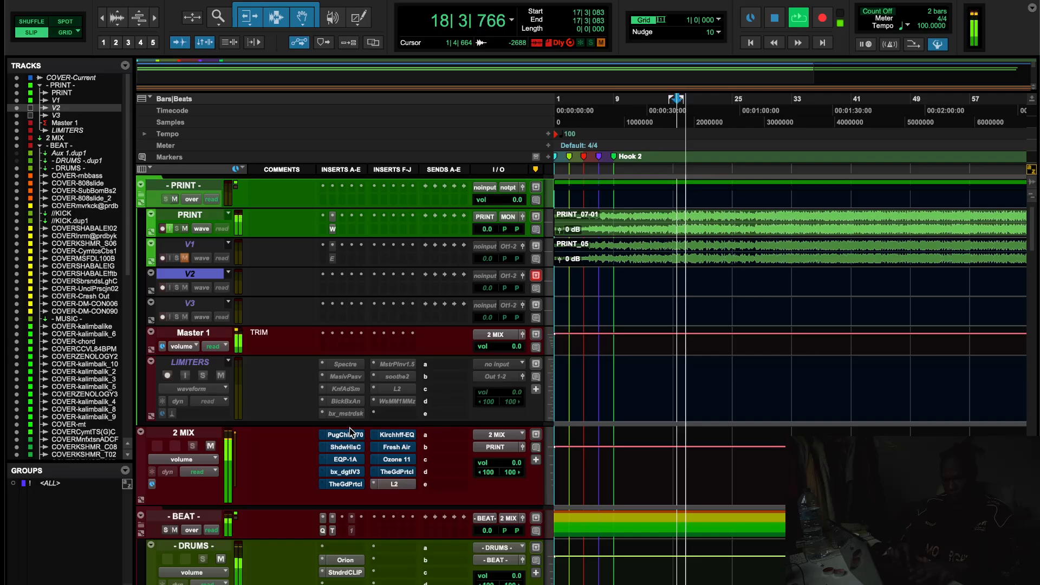
Re-enable the PuigChild 670 insert on the 2 MIX track and, with playback stopped, view its settings
left_click(354, 438, "super")
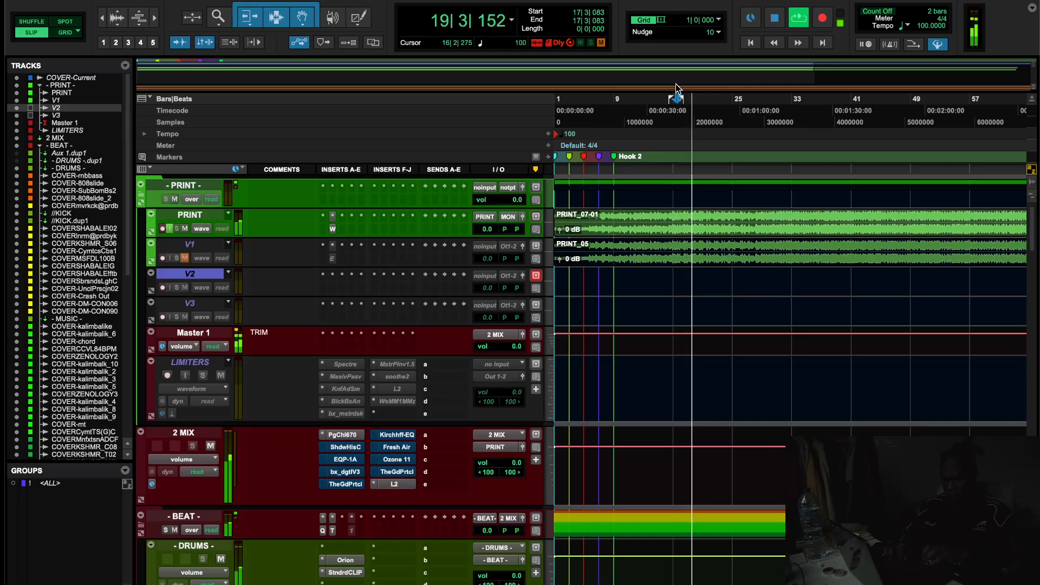
key("space")
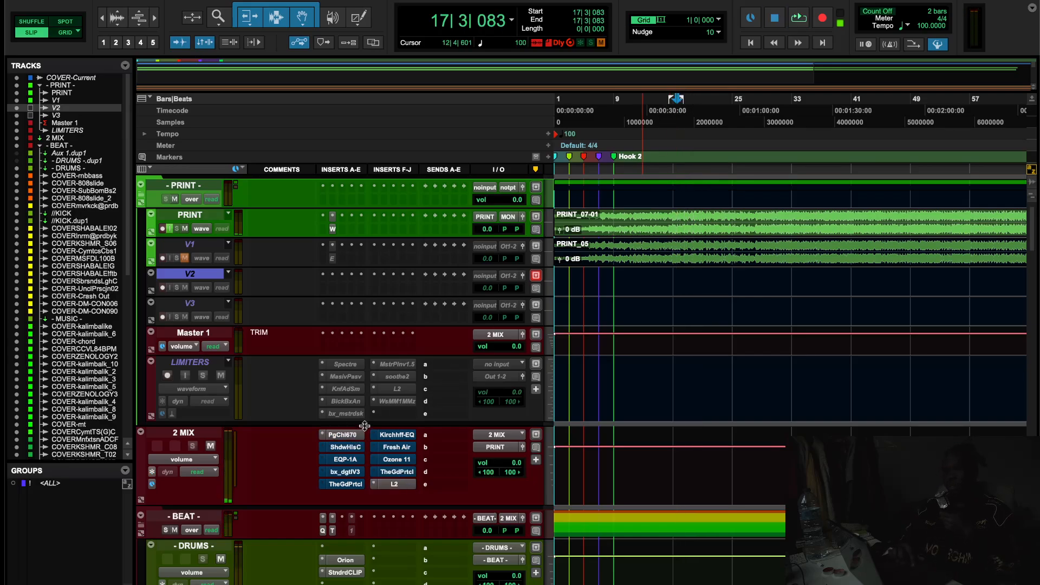
left_click(353, 438)
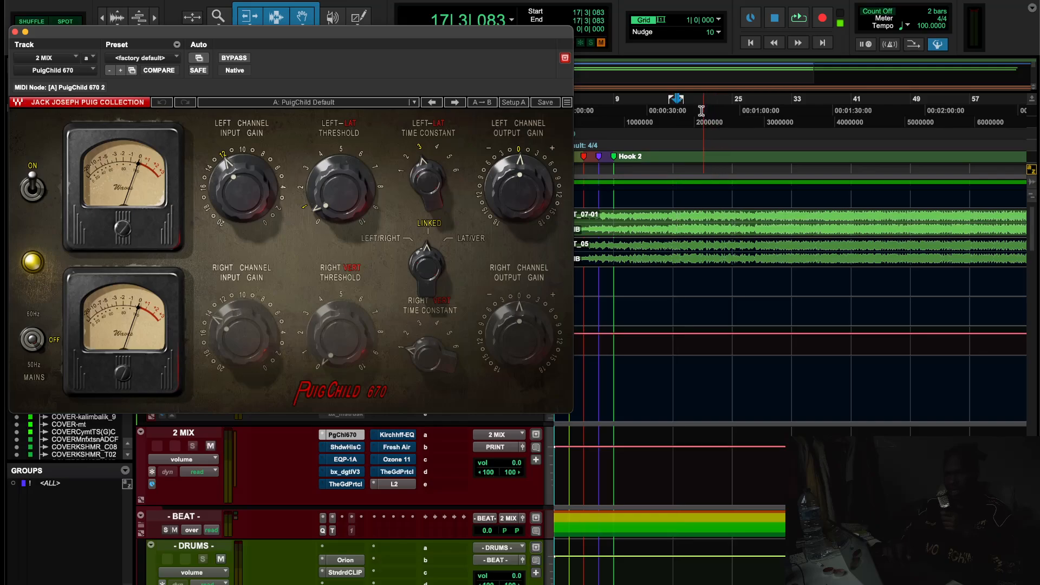
left_click(14, 32)
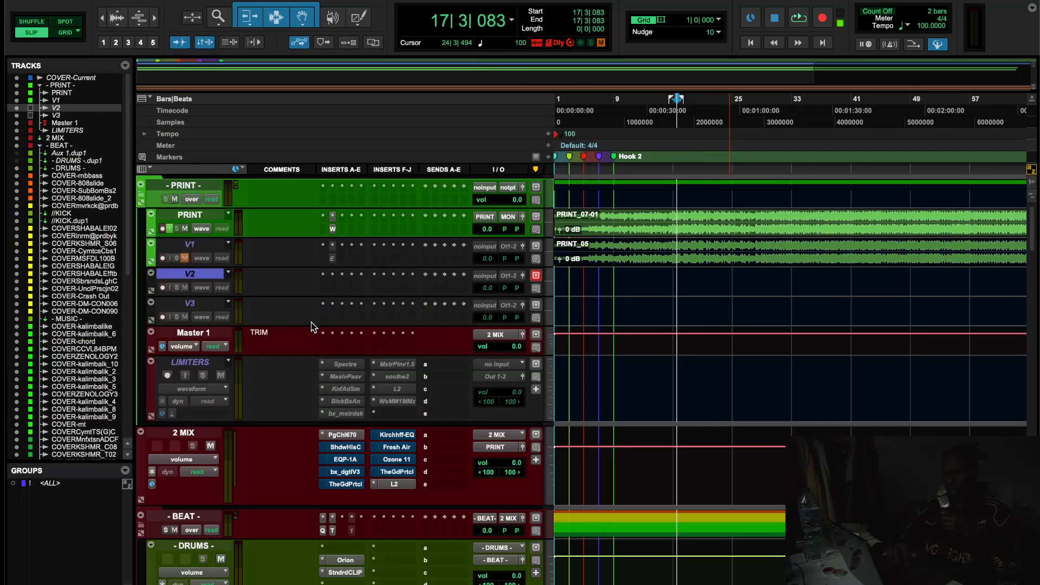
Insert a FabFilter Pro-Q 3 in slot G of the DRUMS track and remove it again
left_click(393, 560)
left_click(429, 525)
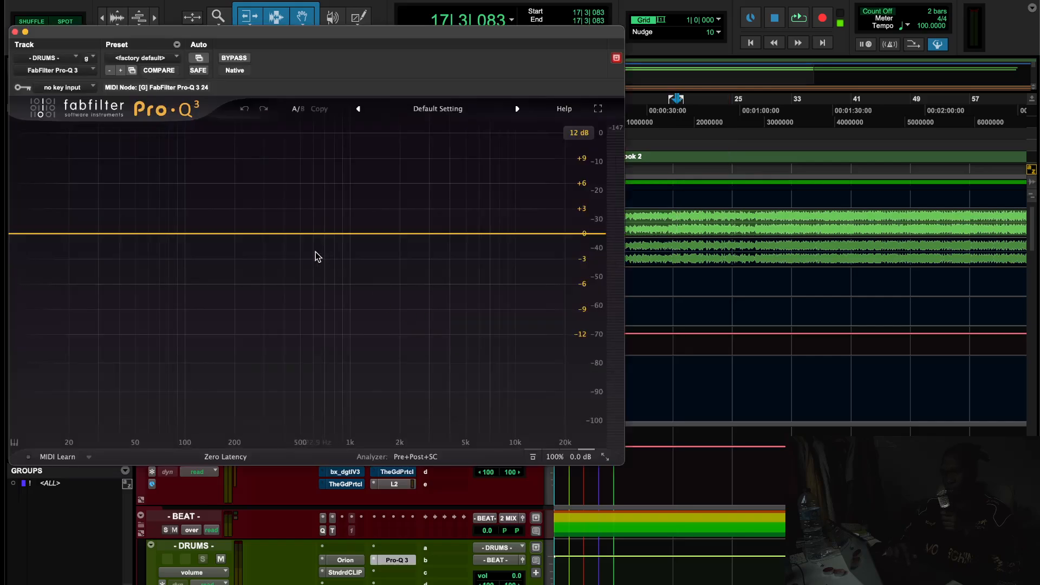
left_click_drag(256, 33, 401, 34)
left_click_drag(168, 232, 540, 244)
left_click(157, 32)
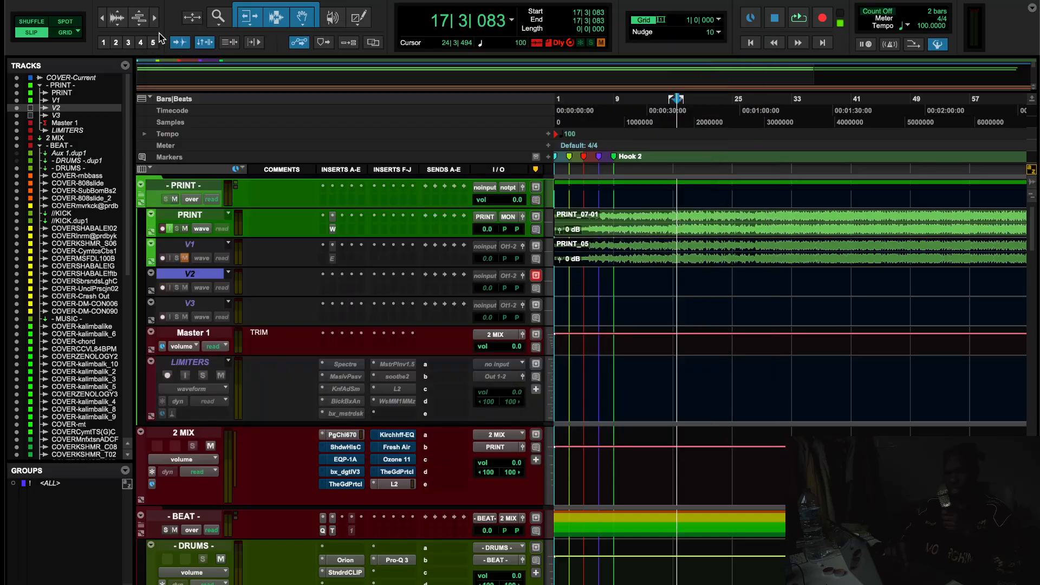
left_click(382, 559)
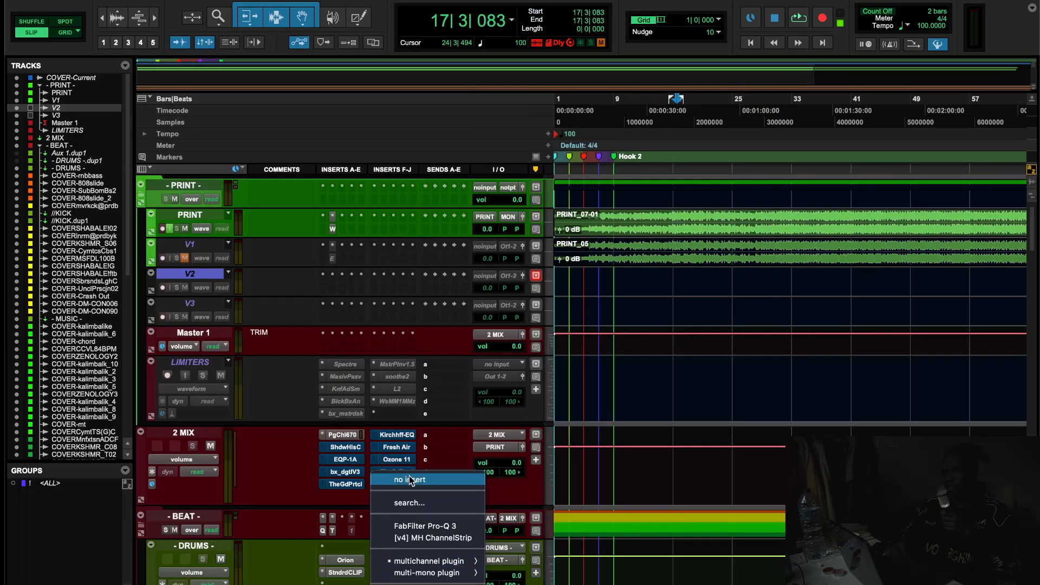
left_click(390, 481)
Play the song, continuing from about bar 41, and compare the 2 MIX track's PuigChild 670 bypassed and active
left_click(342, 434)
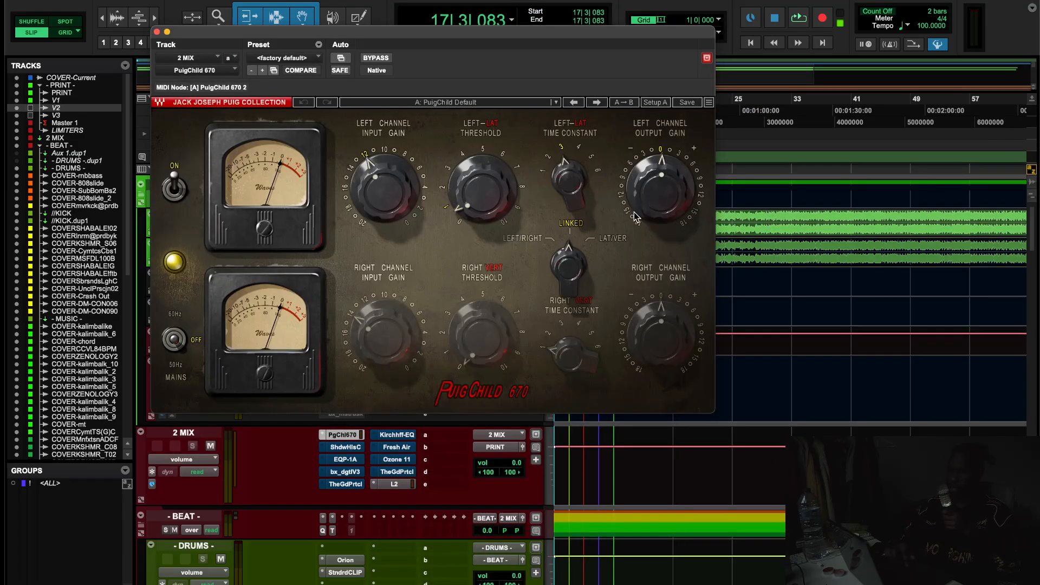
key("space")
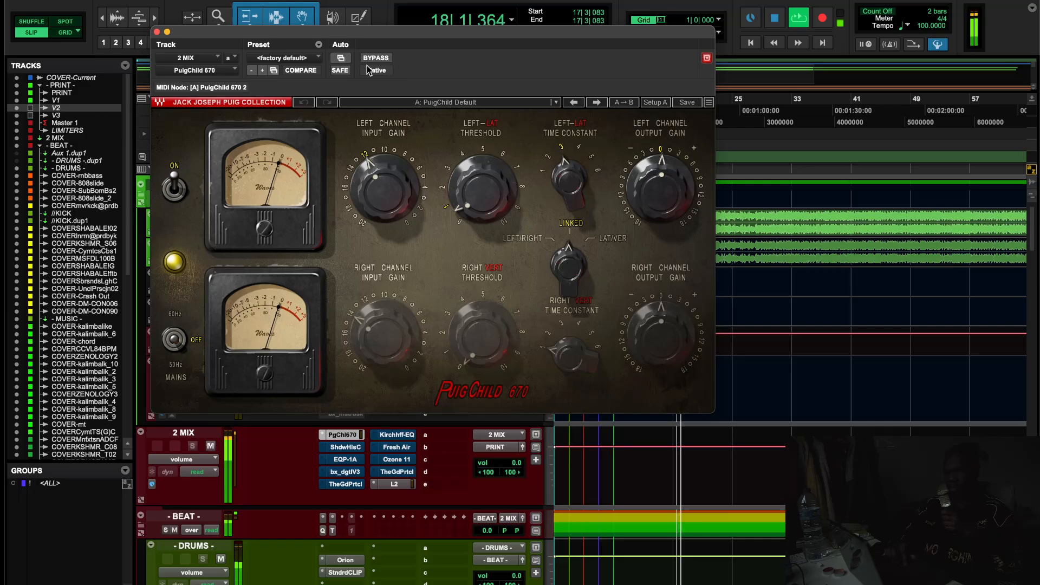
scroll(899, 269, "down", 2)
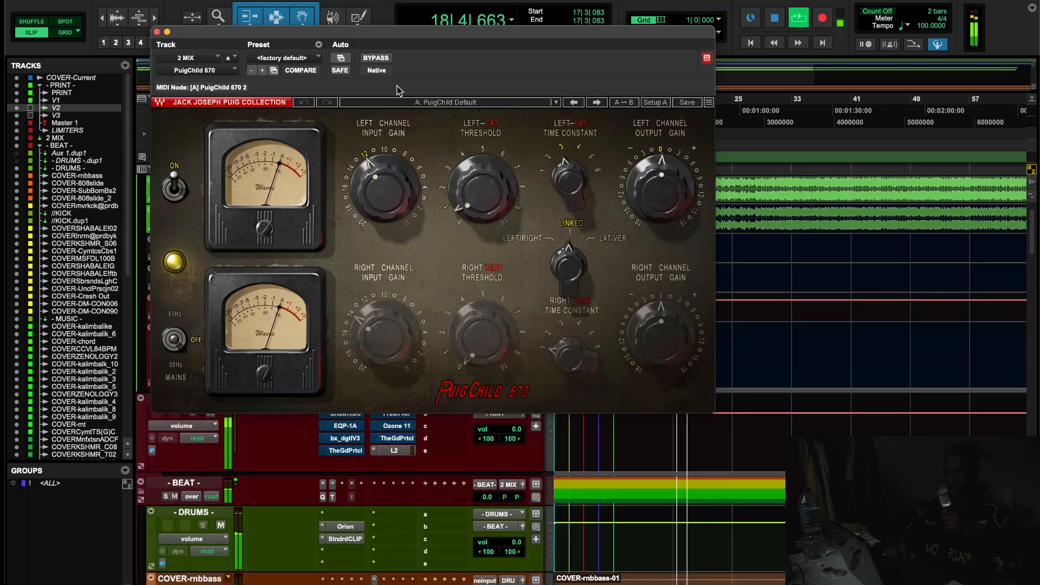
left_click(852, 115)
left_click(367, 58)
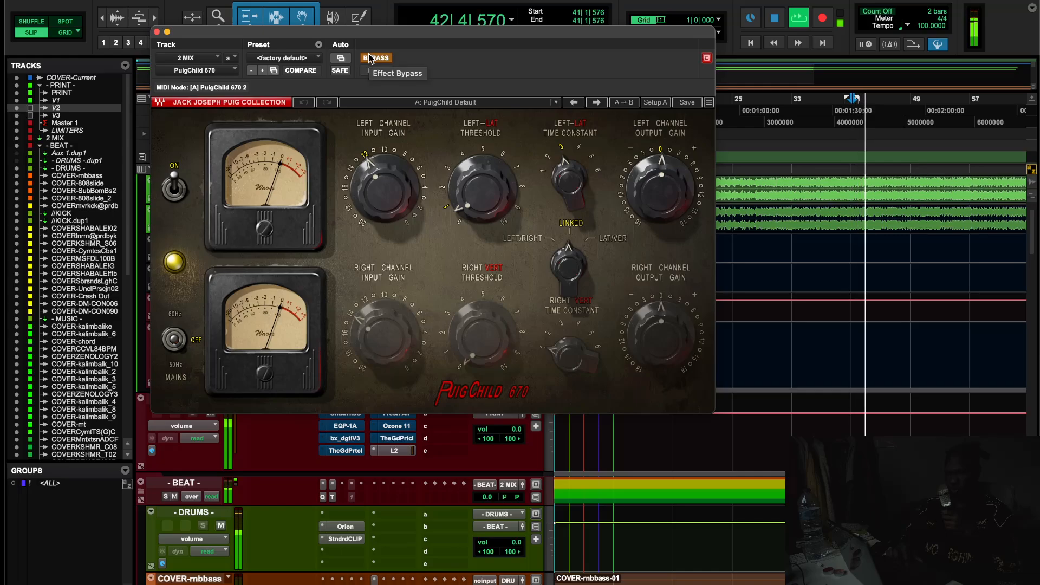
left_click(369, 58)
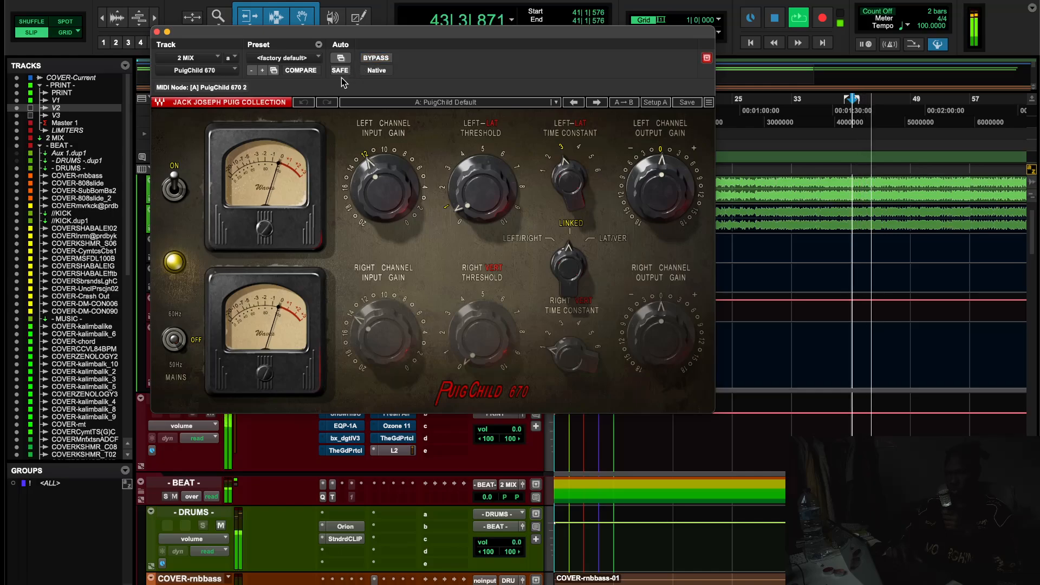
key("space")
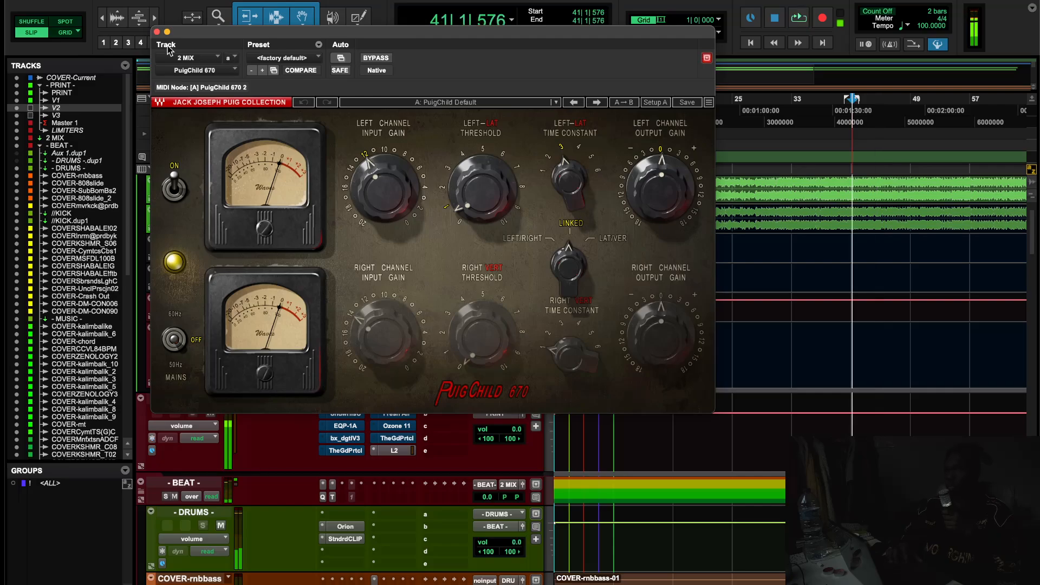
left_click(157, 31)
Re-enable the Shadow Hills mastering compressor on the 2 MIX track and compare it bypassed and active during playback from bar 41
right_click(339, 415)
key("Escape")
left_click(341, 415)
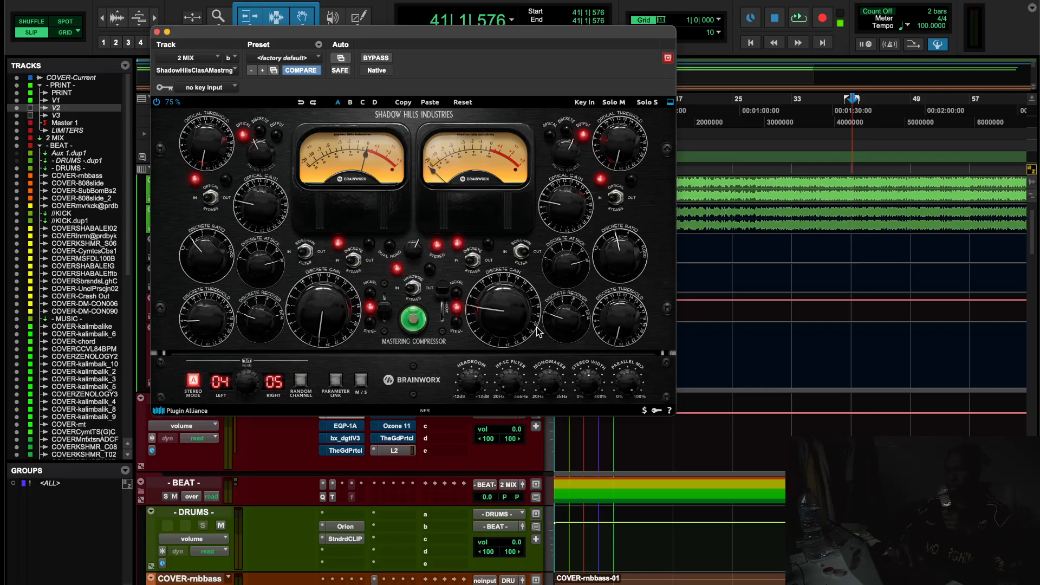
scroll(924, 233, "right", 3)
scroll(924, 229, "right", 1)
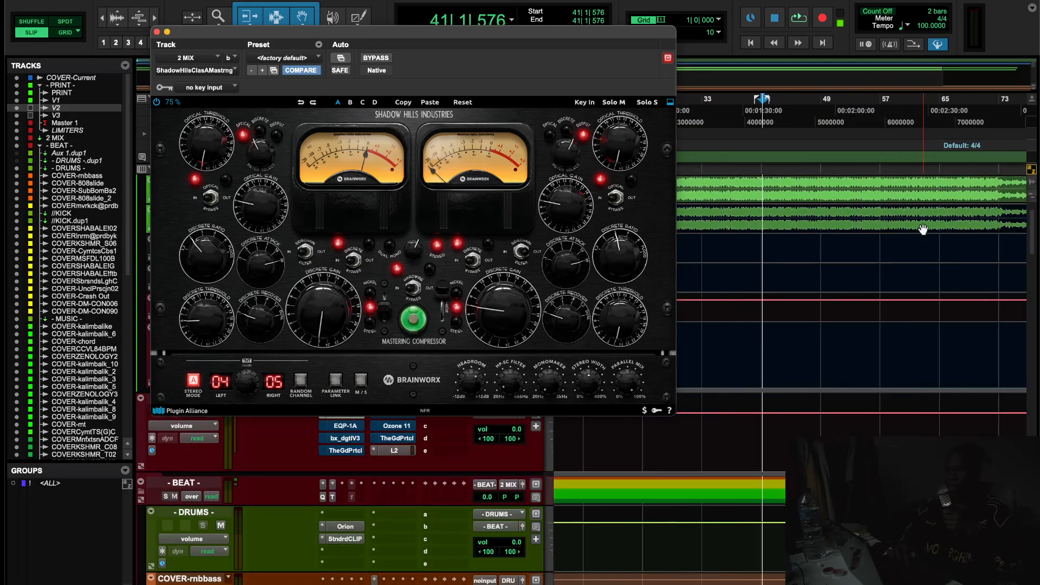
key("space")
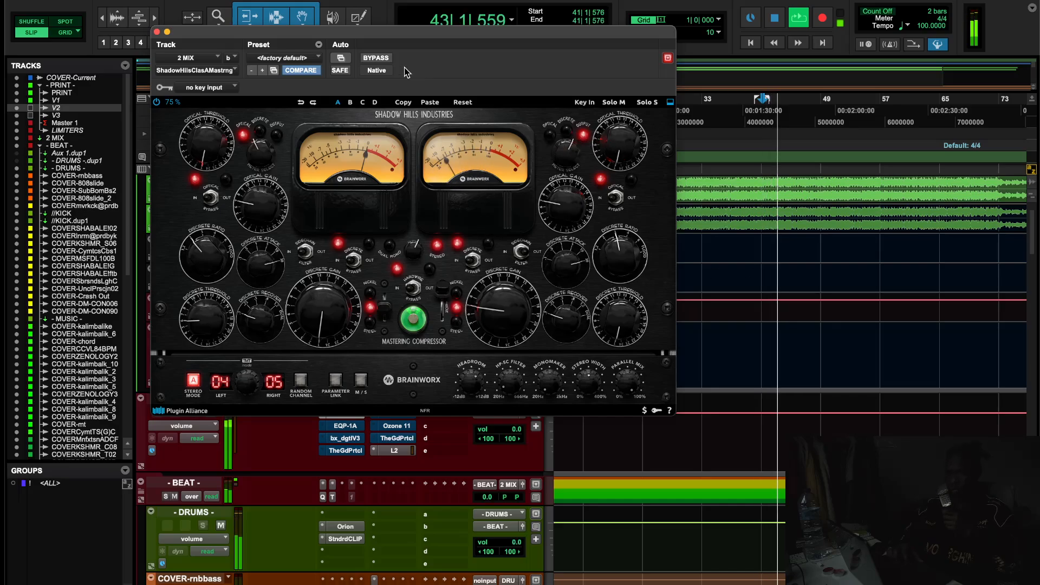
left_click(382, 58)
left_click(382, 58)
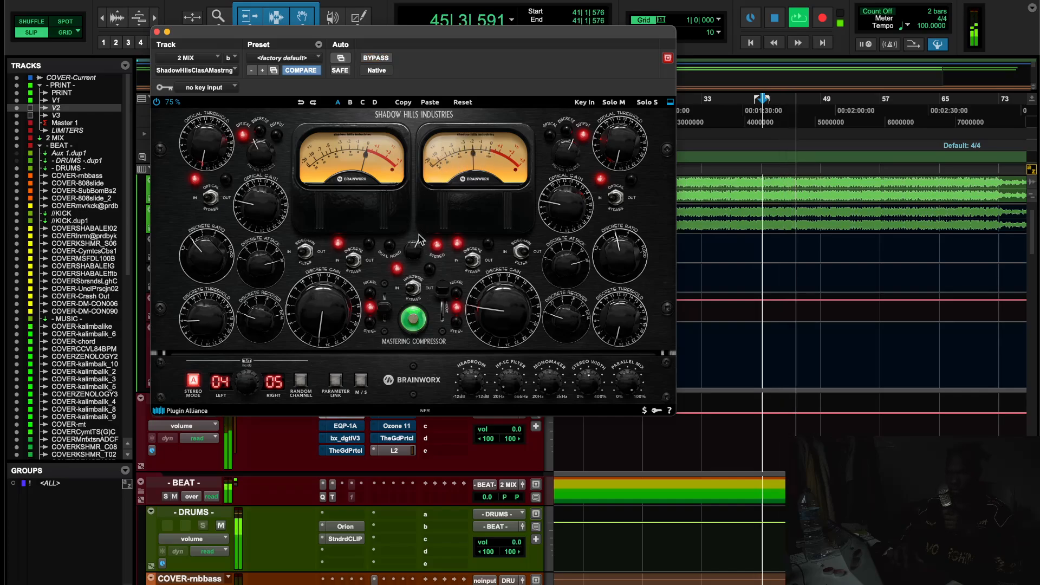
key("space")
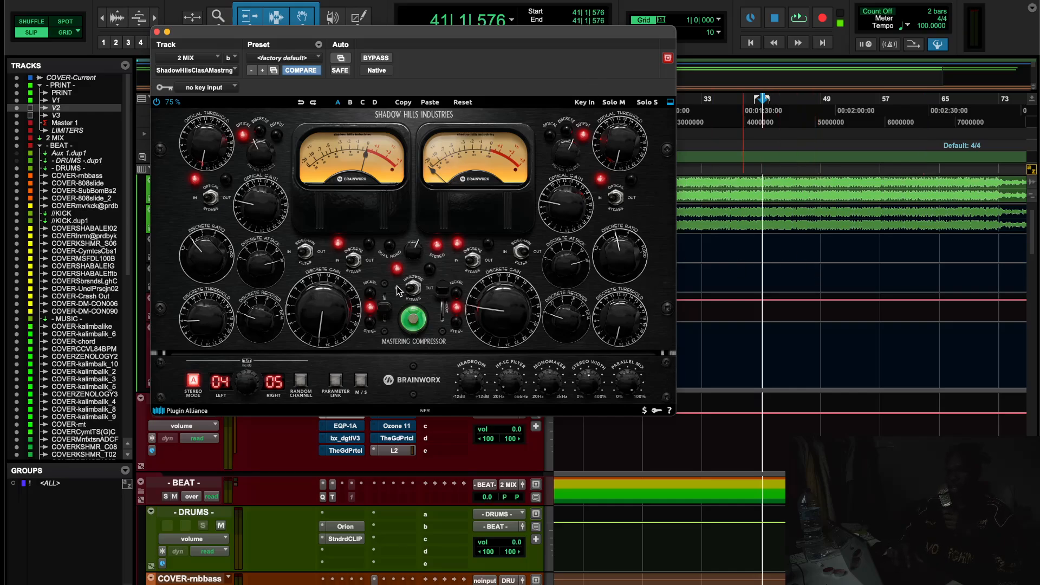
Audition the Shadow Hills compressor's Nickel, Iron and Steel transformer settings during playback, finishing on Iron
key("space")
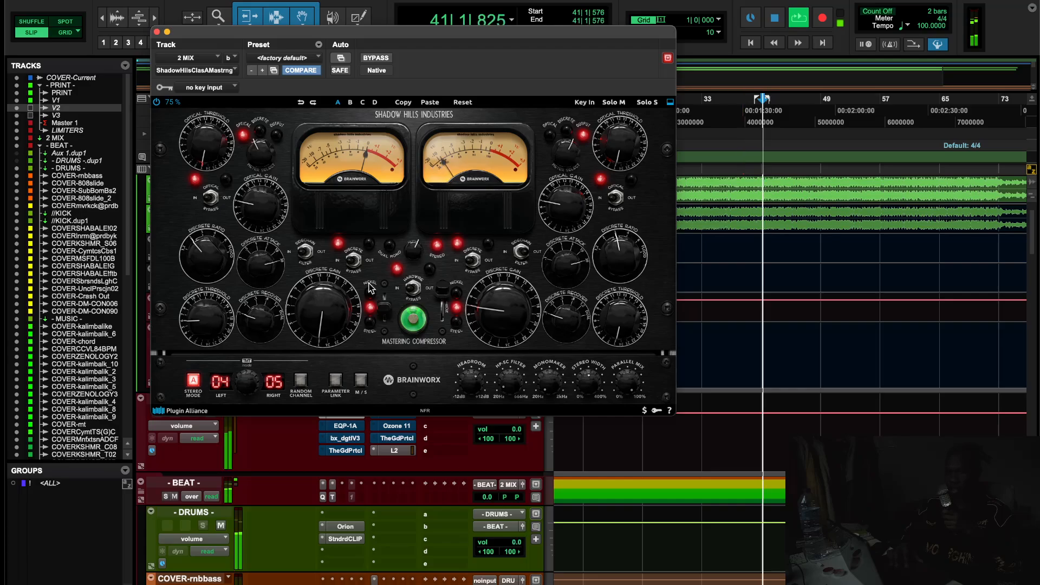
left_click(372, 297)
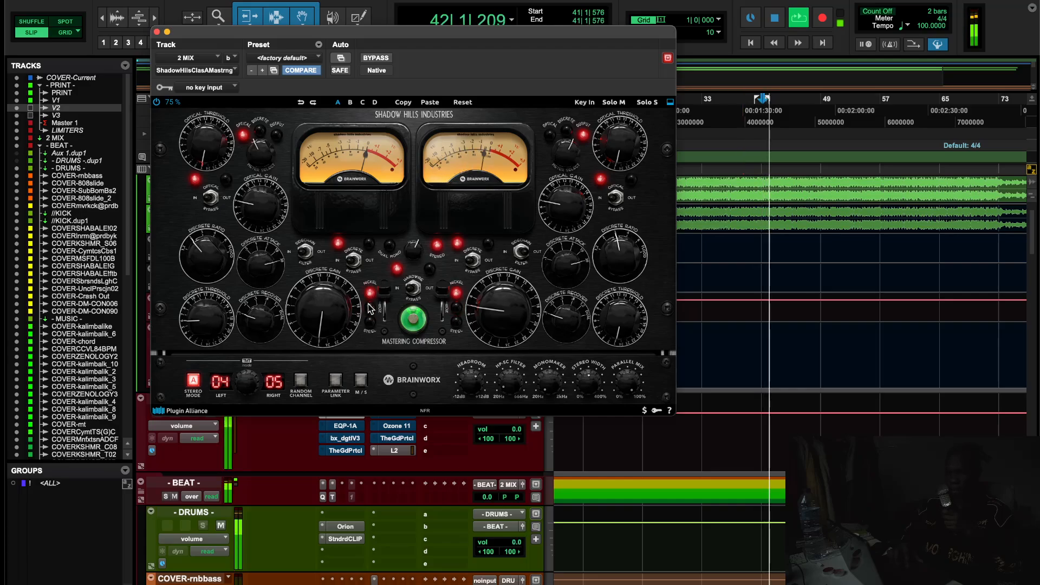
left_click(371, 308)
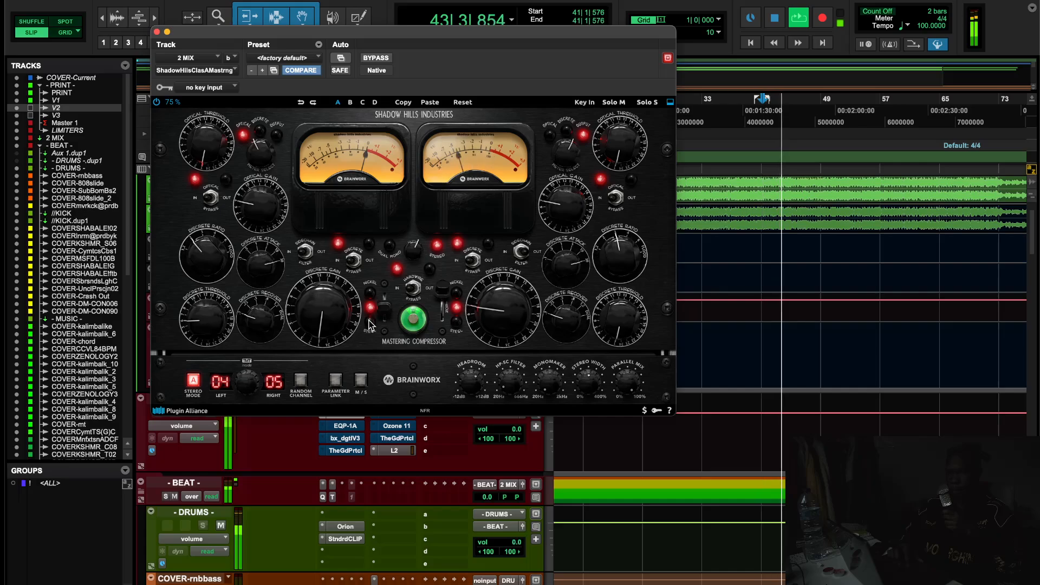
left_click(371, 324)
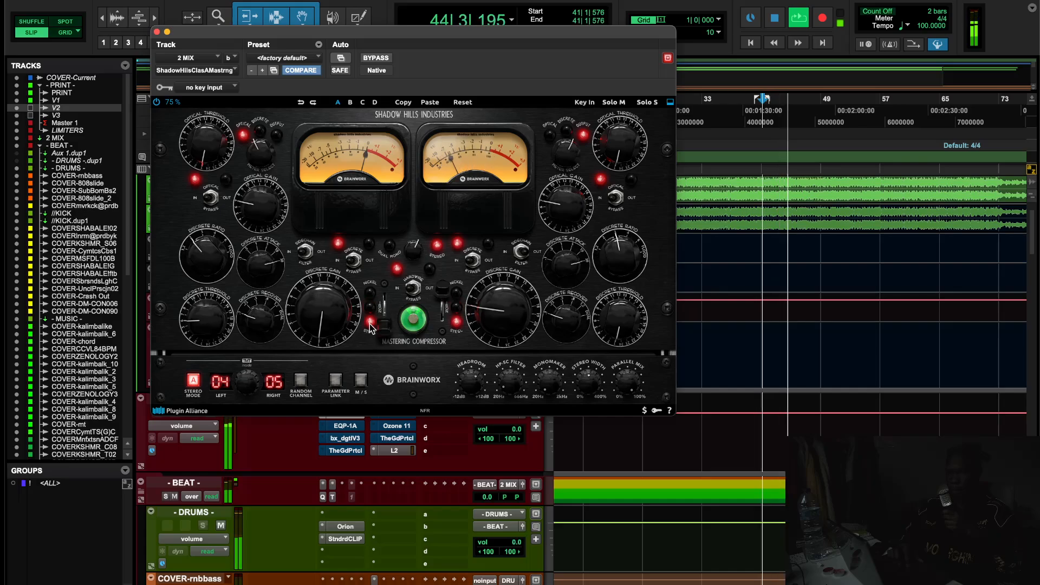
left_click(371, 297)
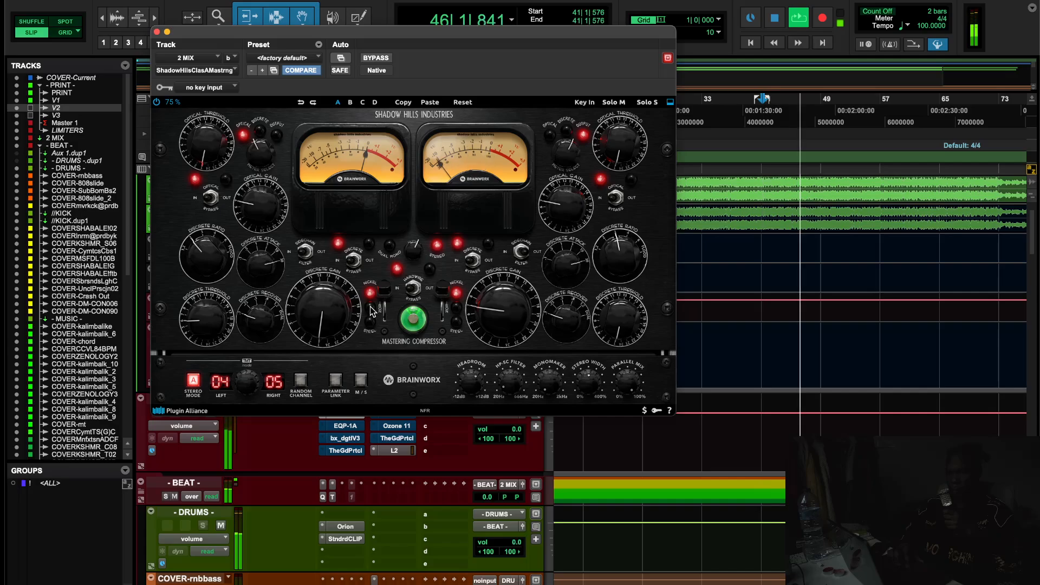
left_click(372, 310)
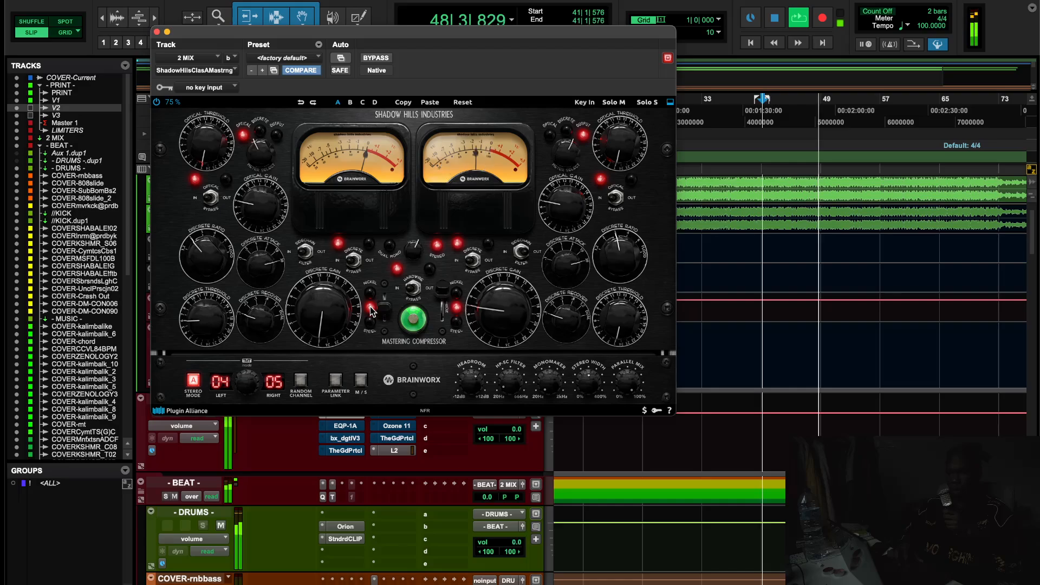
key("space")
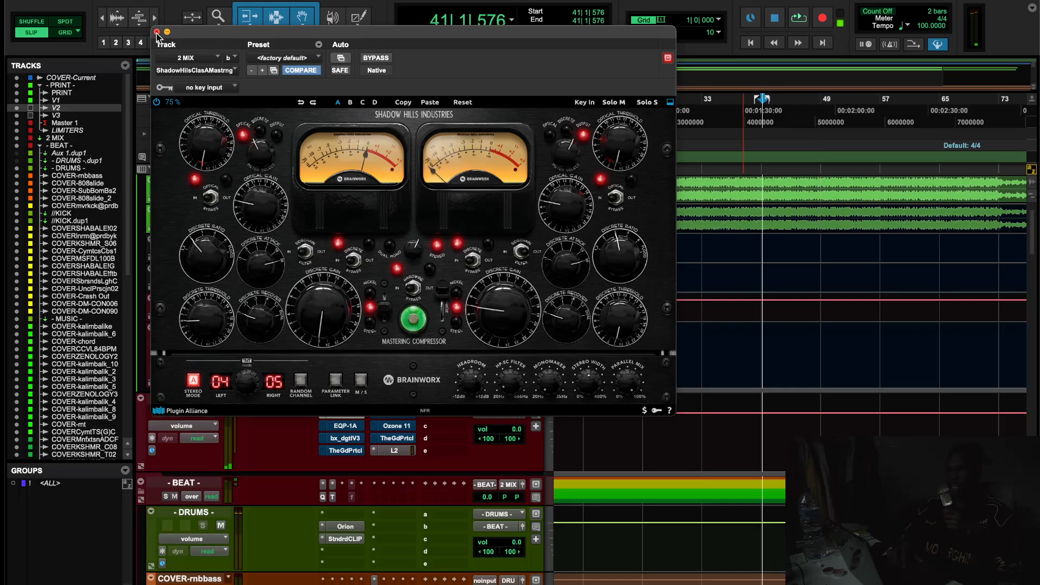
left_click(157, 32)
Re-enable the Pultec EQP-1A insert on the 2 MIX track and open its settings
right_click(352, 428)
left_click(352, 430)
left_click(353, 426)
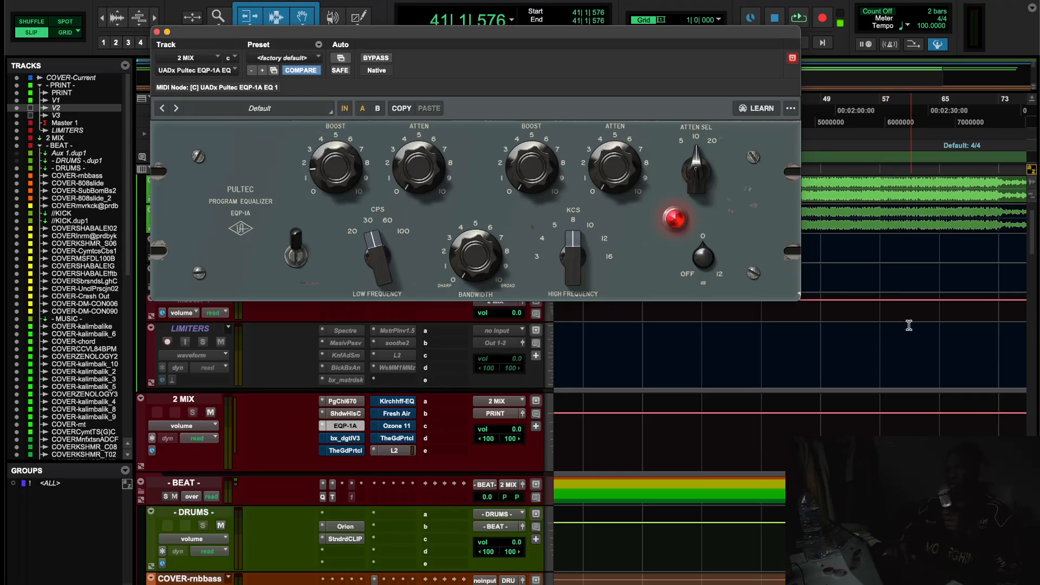
scroll(909, 325, "left", 4)
scroll(909, 325, "down", 2)
scroll(909, 325, "up", 3)
scroll(909, 325, "down", 3)
scroll(909, 326, "up", 4)
scroll(909, 325, "right", 2)
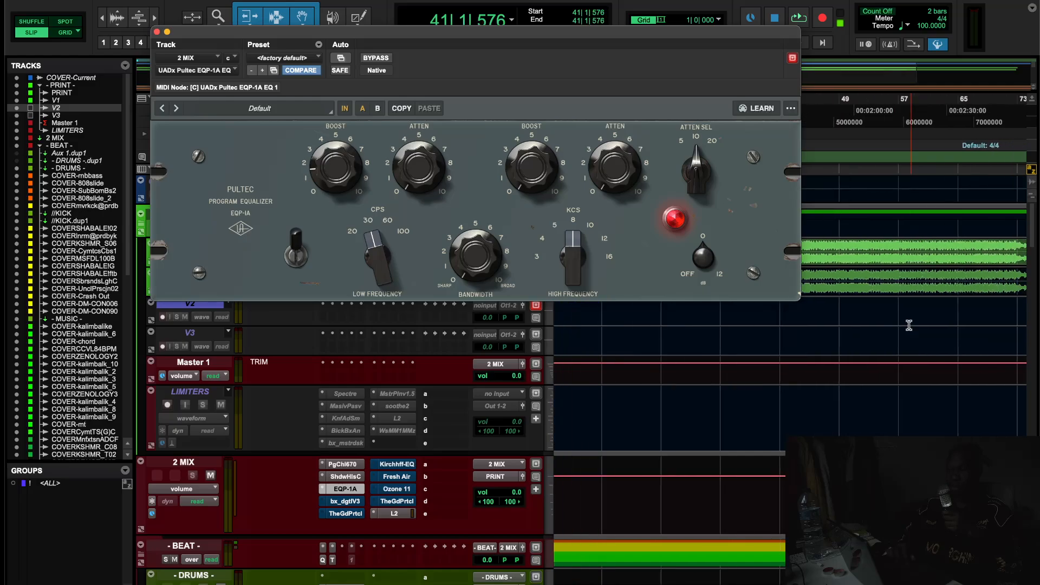
Play the song from about bar 57 and compare the Pultec EQP-1A switched off and on
left_click(900, 191)
scroll(944, 407, "down", 3)
scroll(940, 407, "up", 3)
key("space")
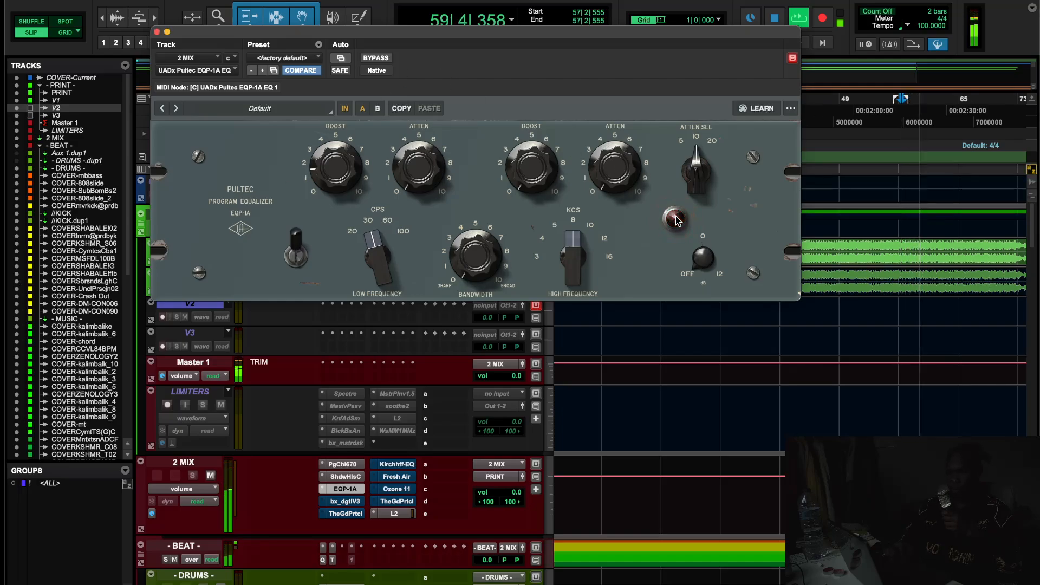
left_click_drag(636, 39, 644, 141)
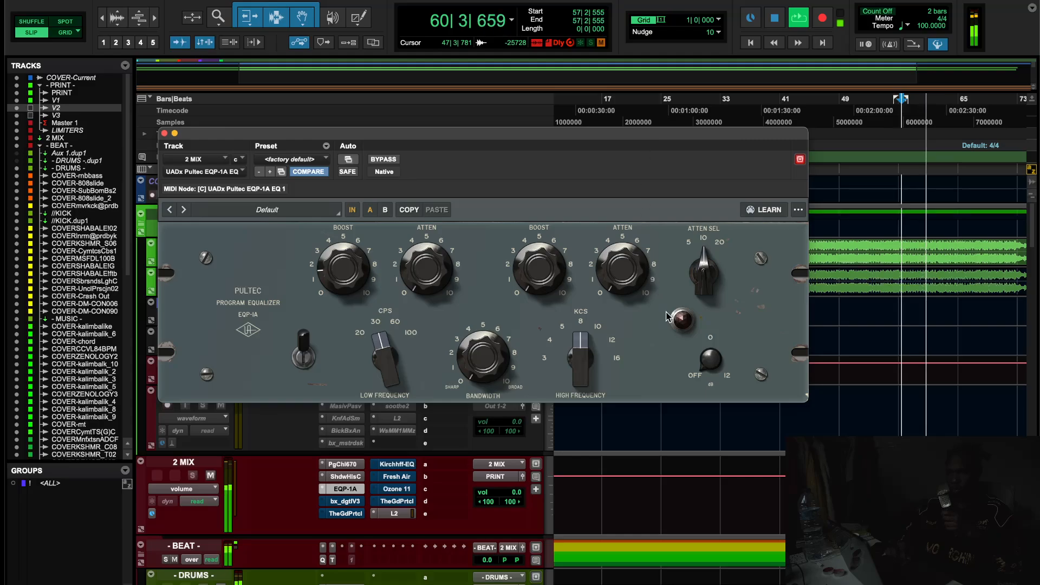
left_click(682, 320)
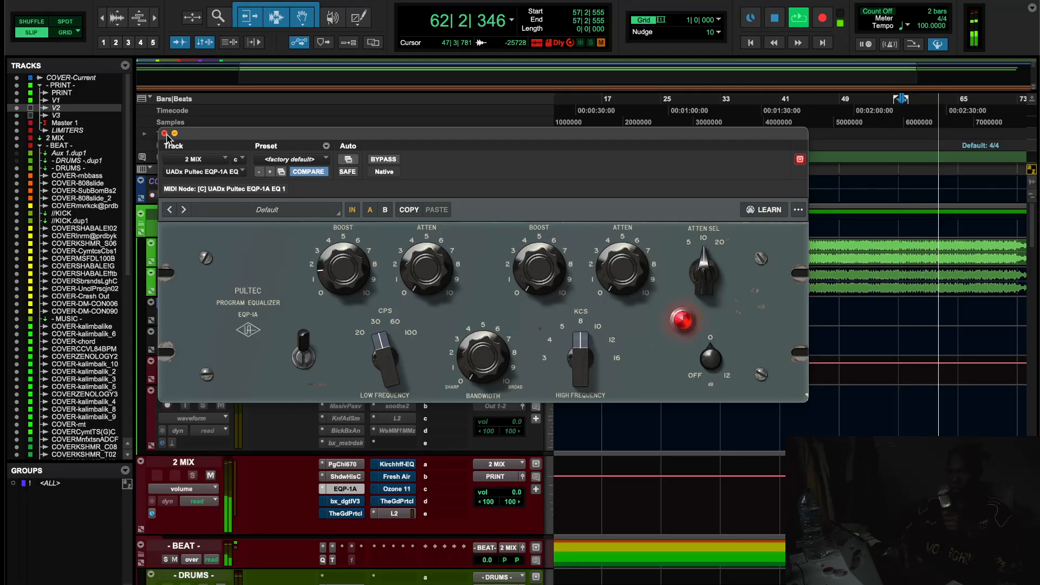
key("space")
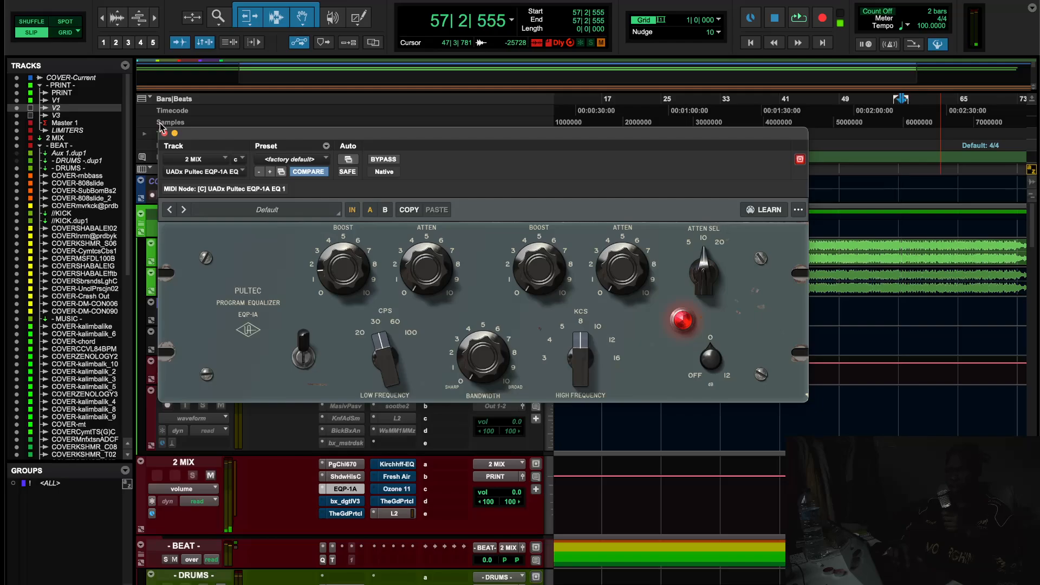
left_click(164, 134)
Re-enable the bx_digital V3 insert on the 2 MIX track and open its settings
right_click(359, 499)
key("Escape")
left_click(346, 499)
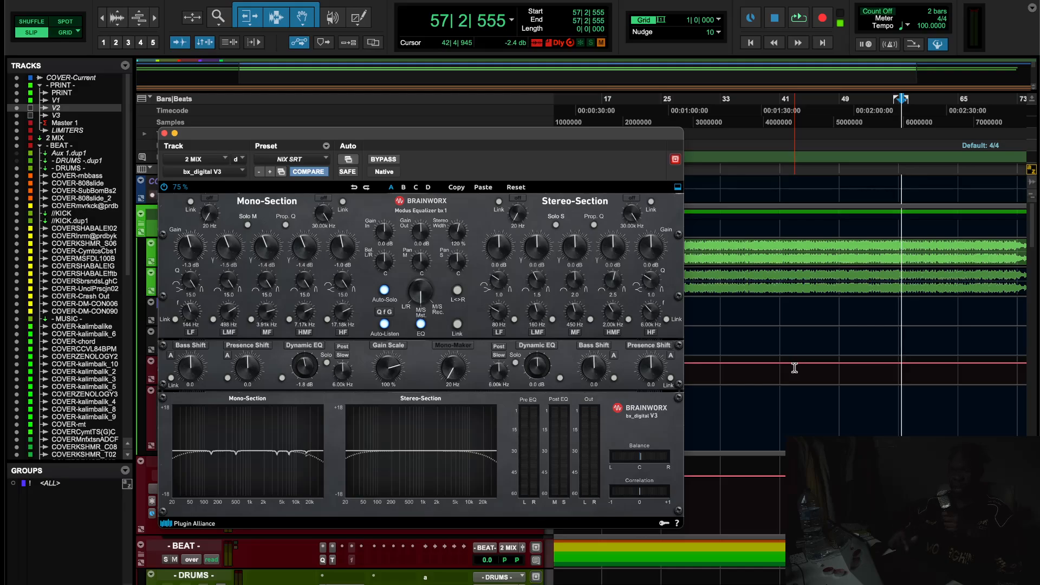
Play the song from about bar 57, compare the bx_digital V3 bypassed and active, and close its window
scroll(794, 368, "left", 2)
scroll(794, 368, "right", 5)
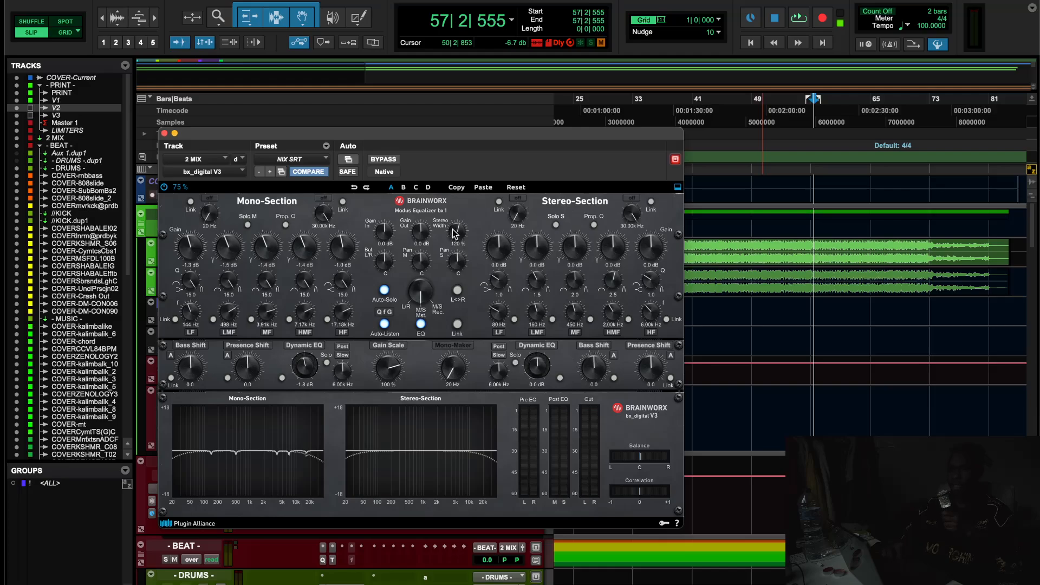
key("space")
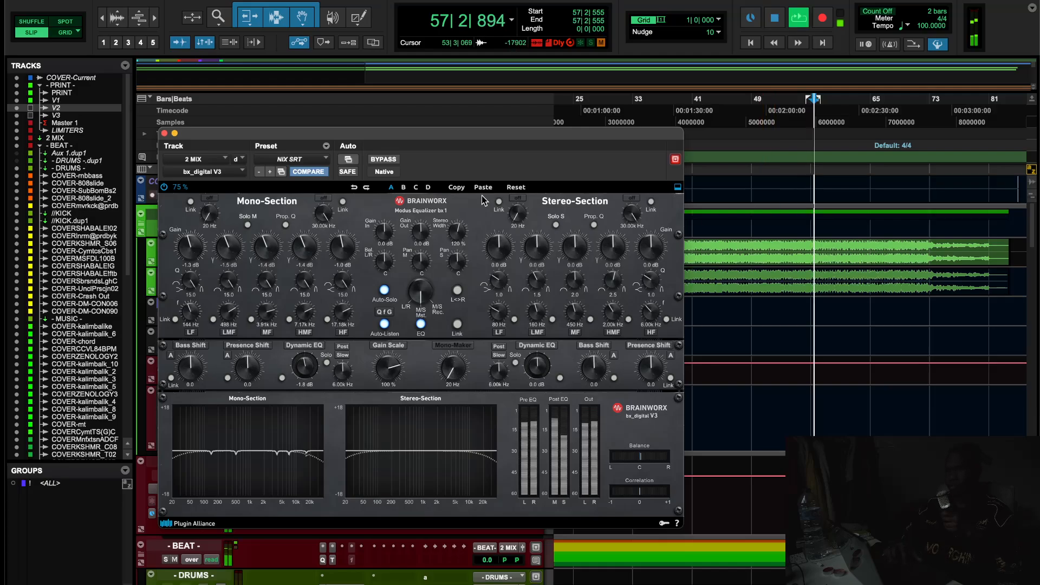
left_click(383, 159)
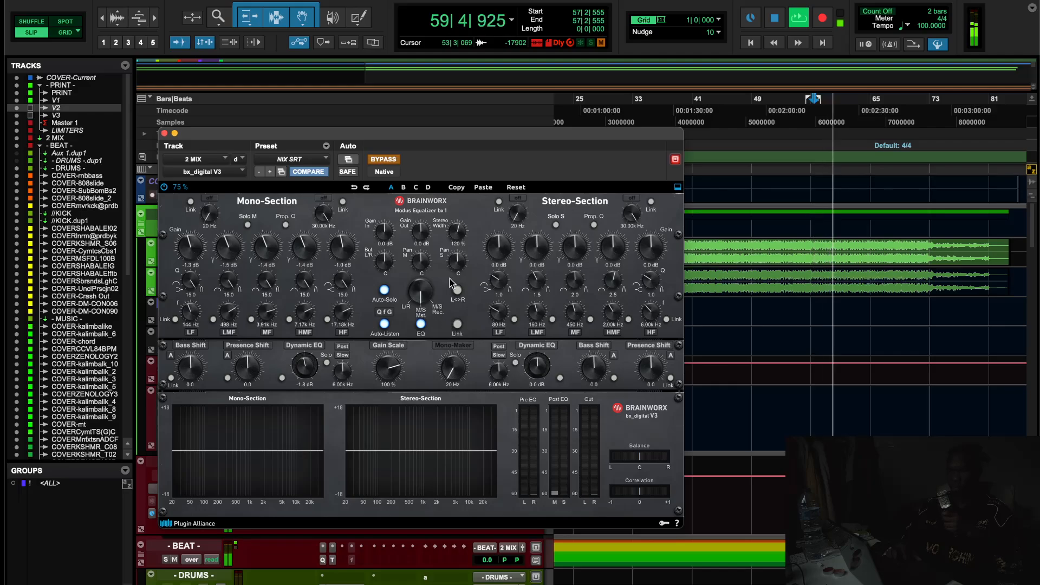
left_click(380, 159)
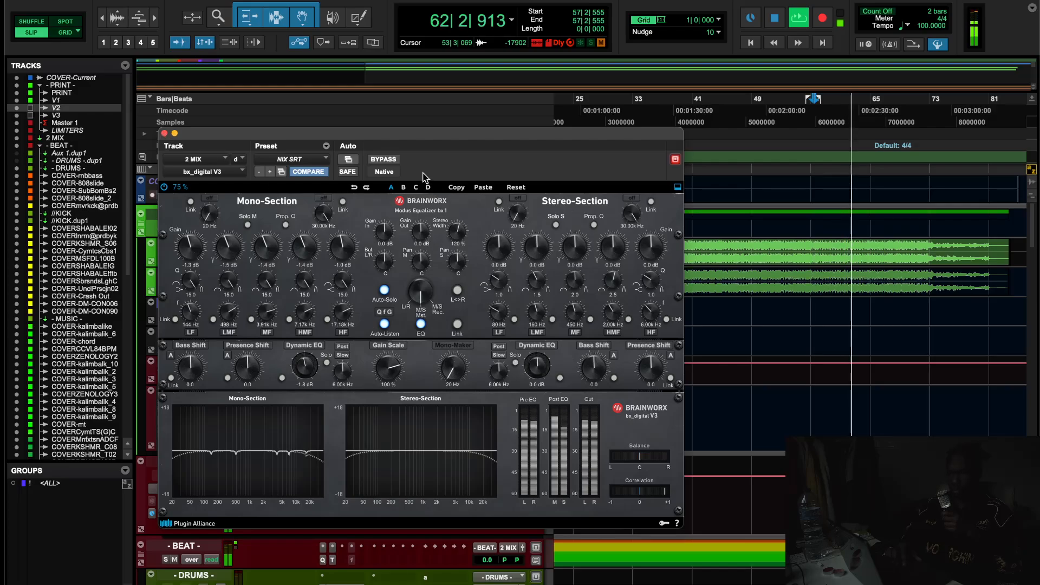
left_click(391, 161)
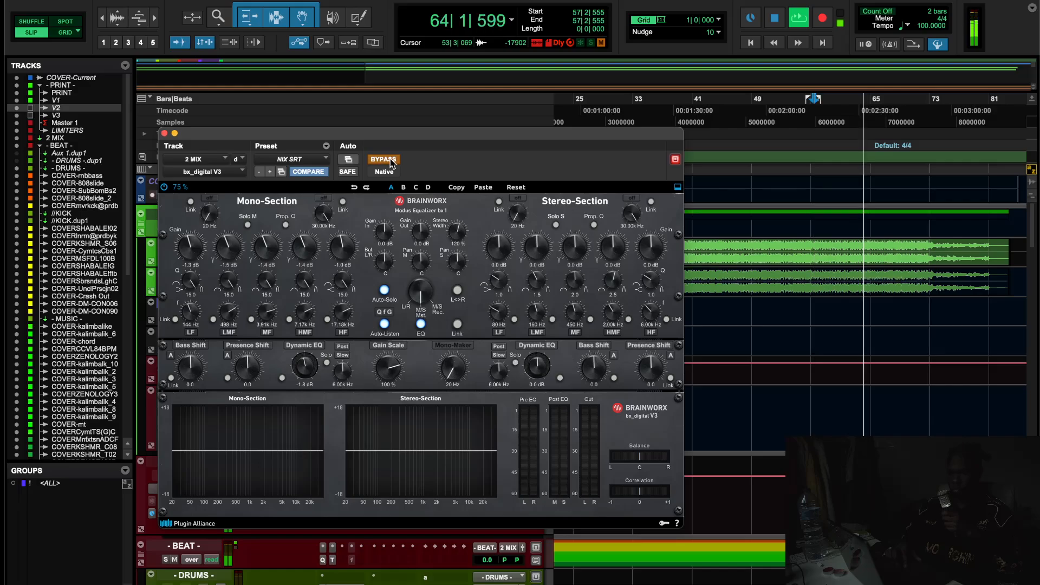
left_click(389, 160)
left_click(164, 133)
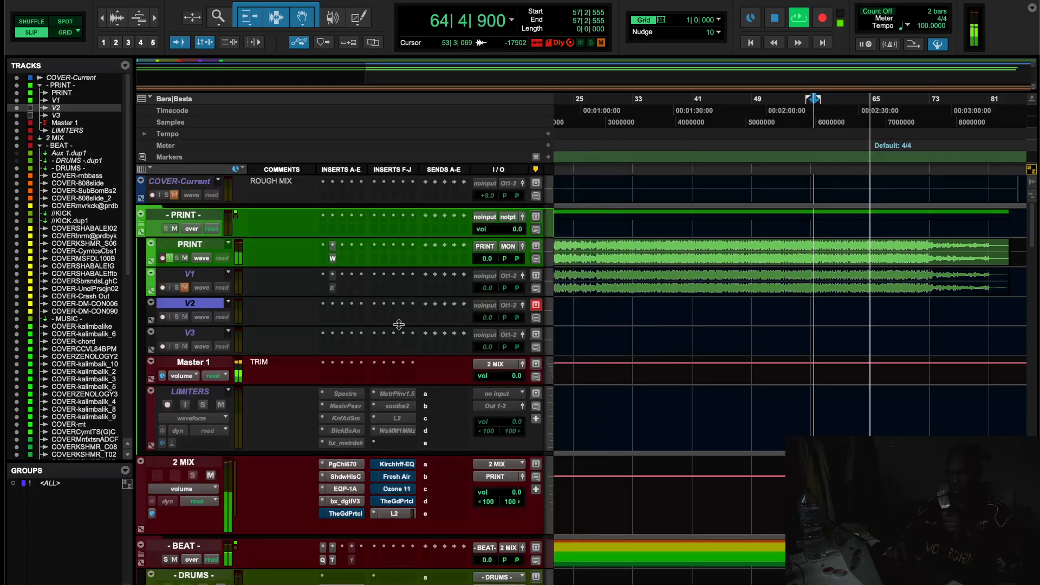
key("space")
Re-enable The God Particle insert in slot e of the 2 MIX track and briefly revisit the bx_digital V3 settings
right_click(348, 513)
left_click(355, 519)
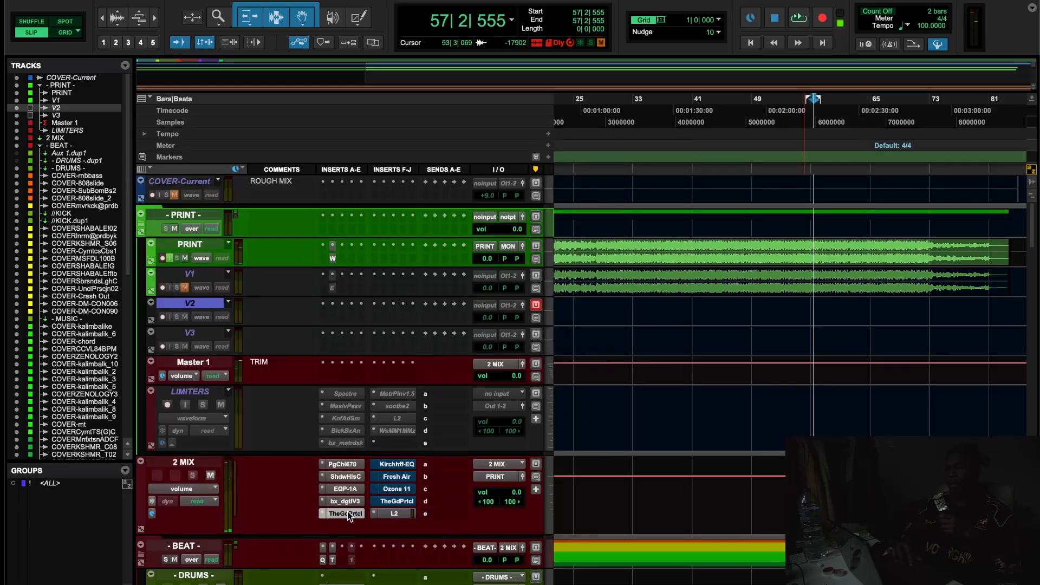
left_click(345, 514)
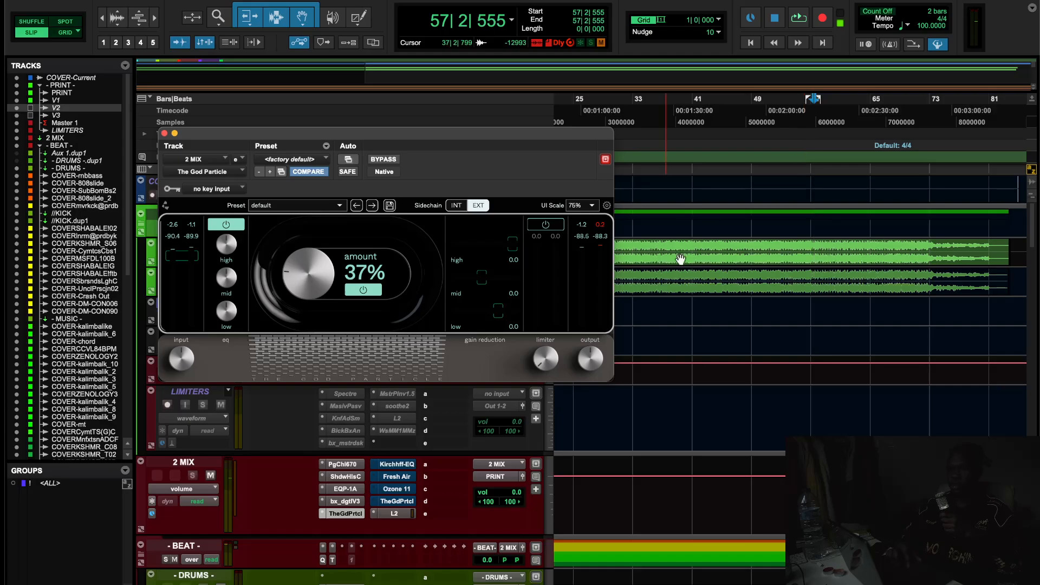
left_click(347, 502)
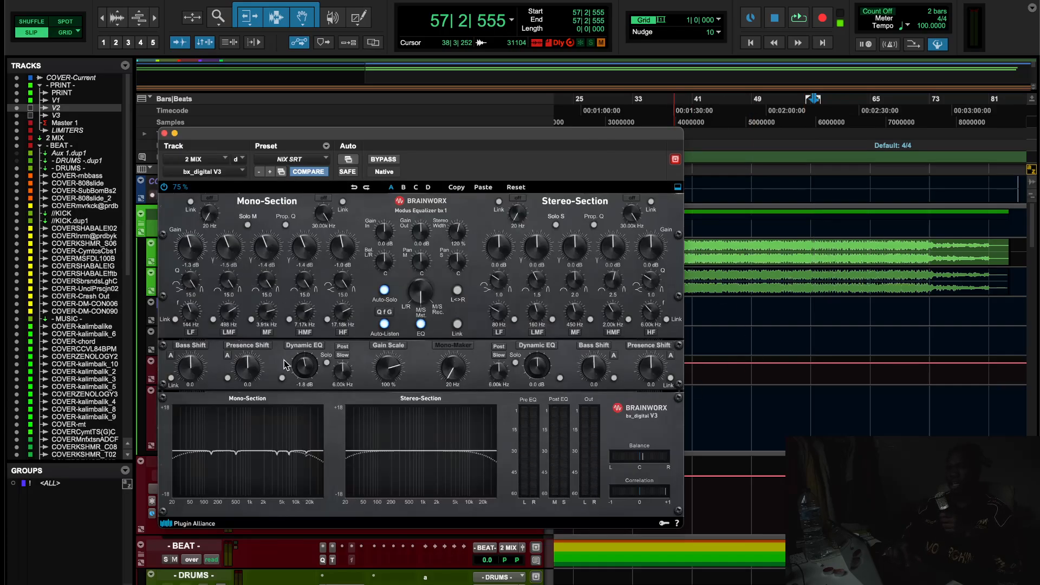
left_click(163, 134)
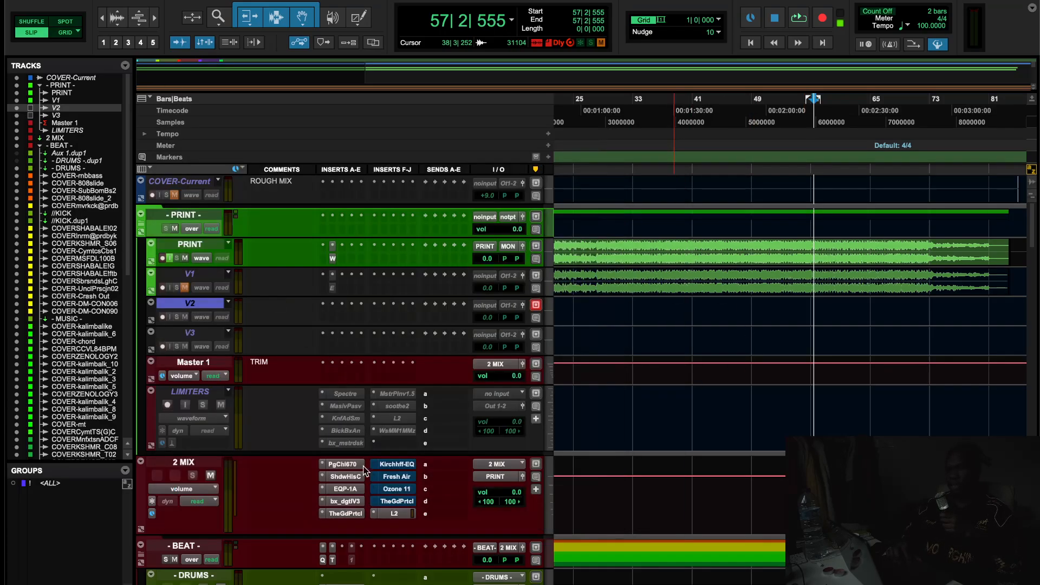
Play the song from about bar 28 and compare The God Particle in slot e bypassed and active
scroll(632, 386, "down", 3)
scroll(631, 386, "left", 2)
left_click(656, 106)
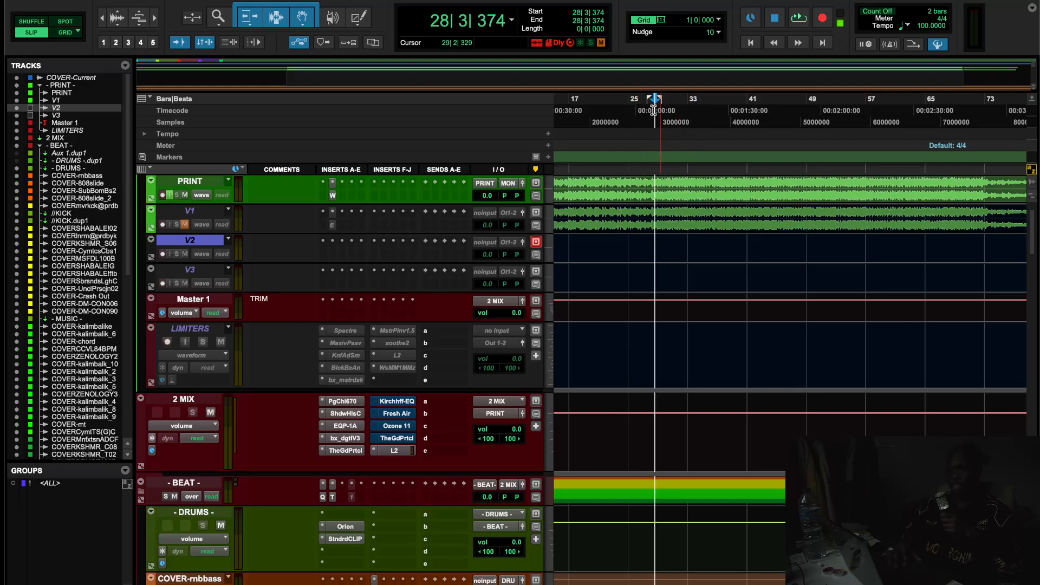
left_click(345, 451)
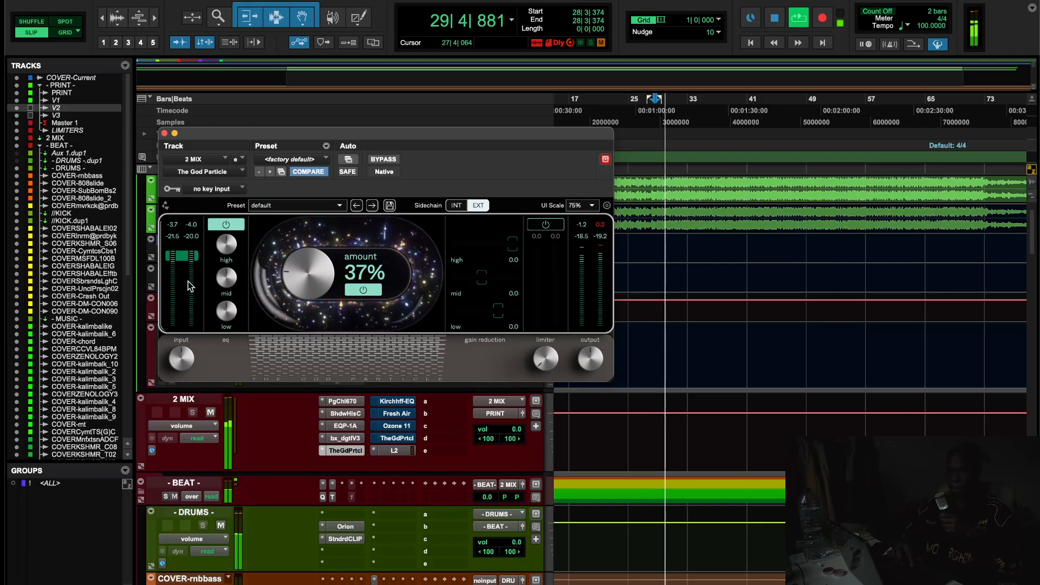
left_click(385, 161)
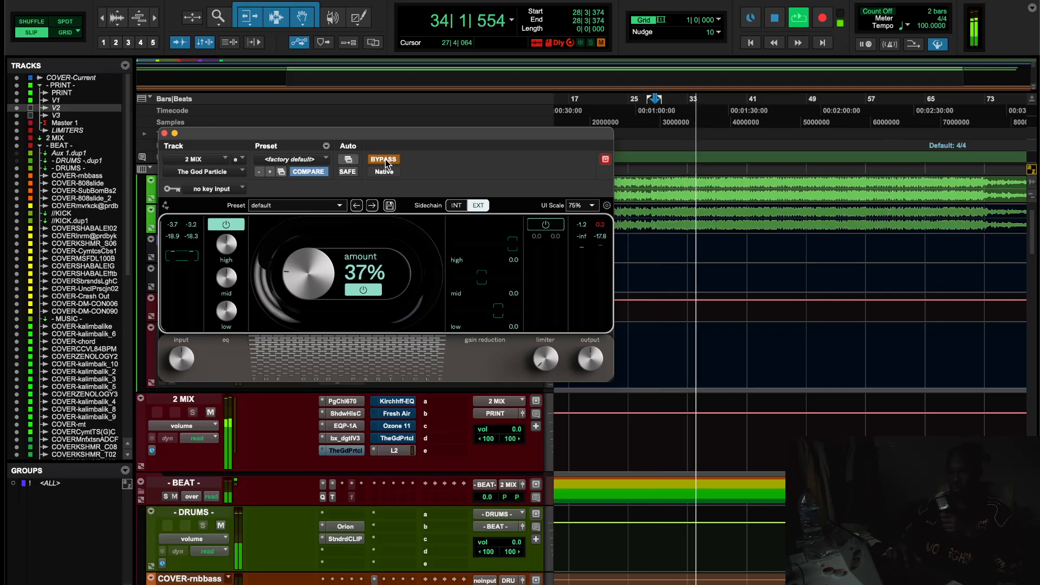
left_click(385, 160)
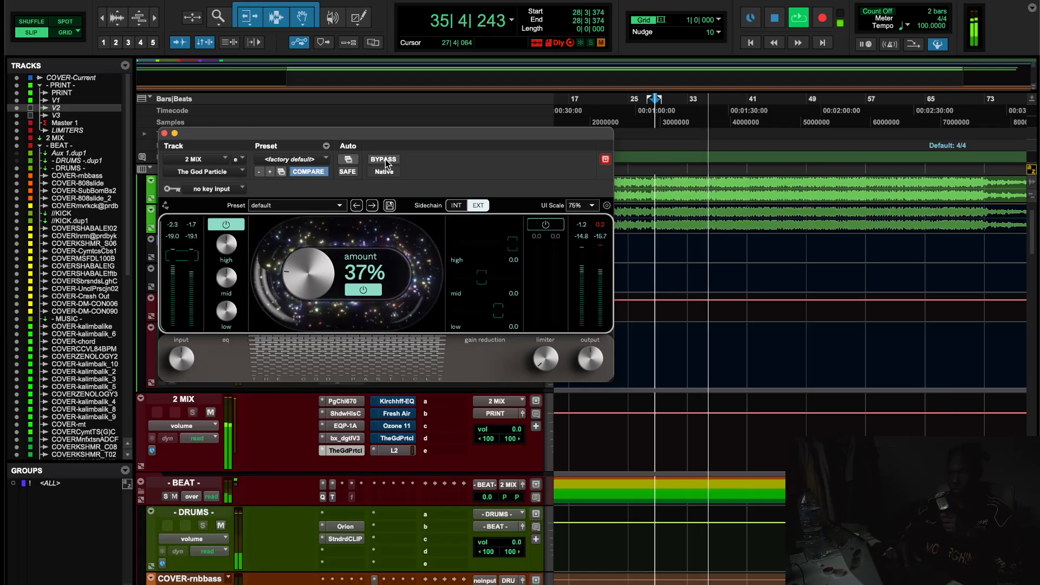
left_click(385, 161)
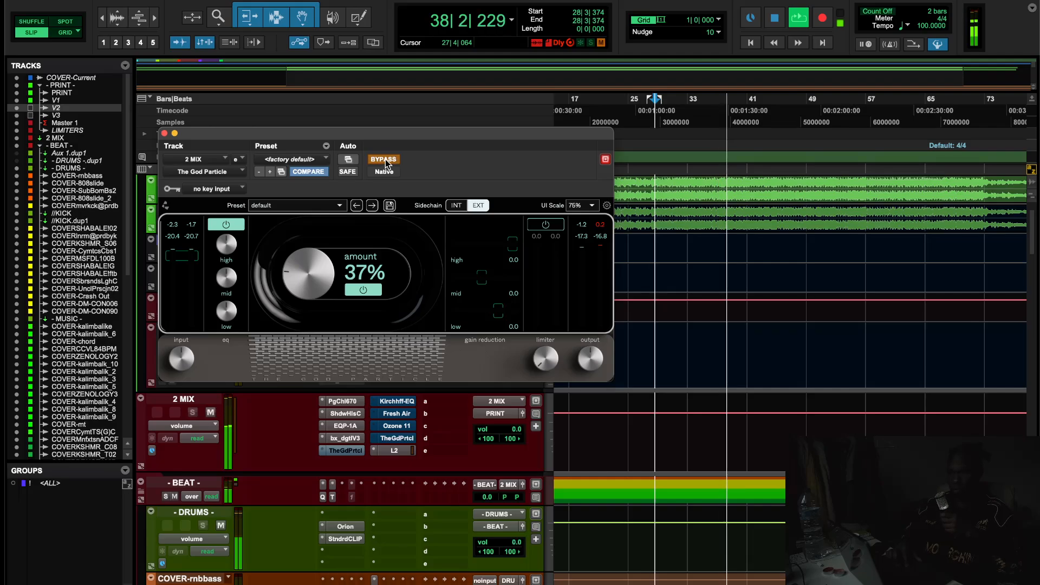
left_click(385, 161)
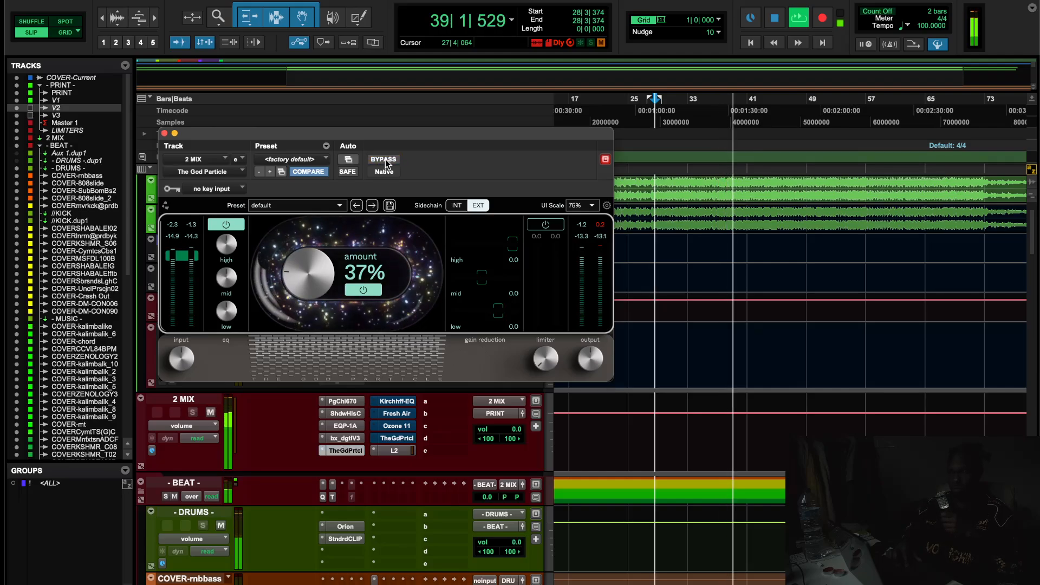
key("space")
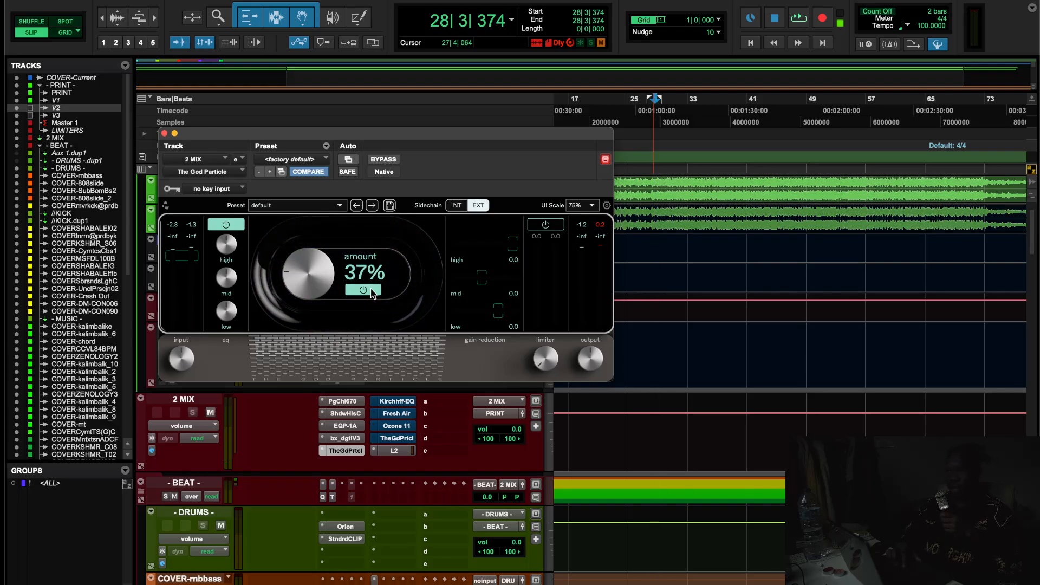
Re-enable the Kirchhoff-EQ insert on the 2 MIX track, open its settings and reposition the window to show the EQ curve
right_click(400, 402)
left_click(400, 405)
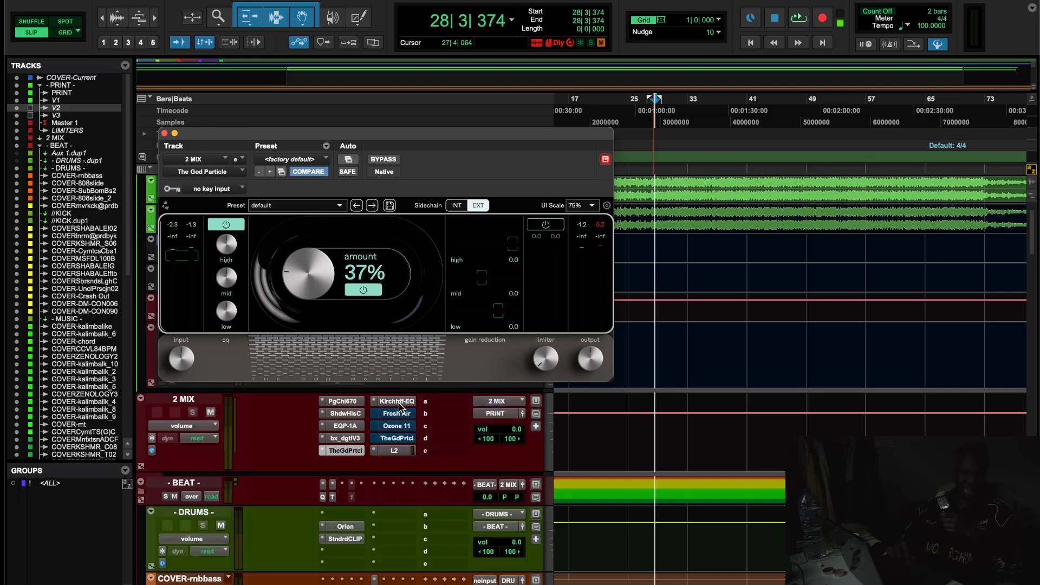
left_click(398, 404)
left_click_drag(451, 134, 357, 24)
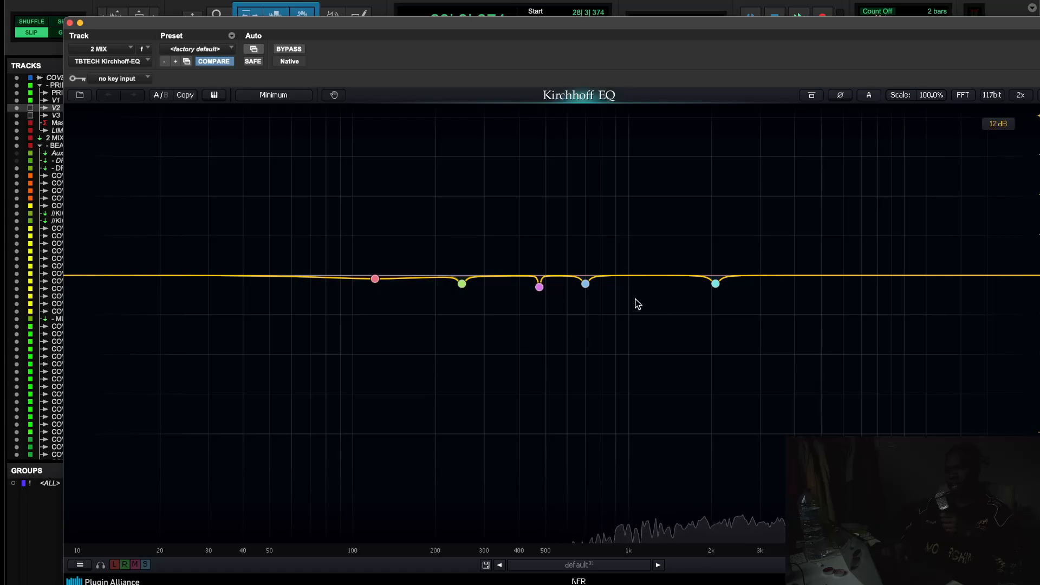
Play the song from about bar 28, compare the Kirchhoff-EQ bypassed and active, and close its window
key("space")
left_click(287, 50)
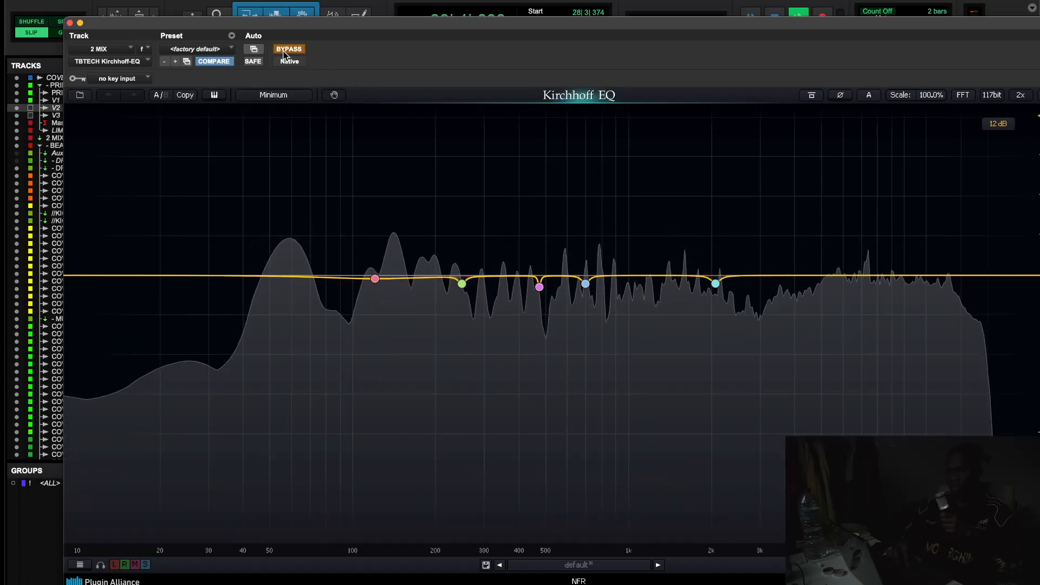
left_click(288, 50)
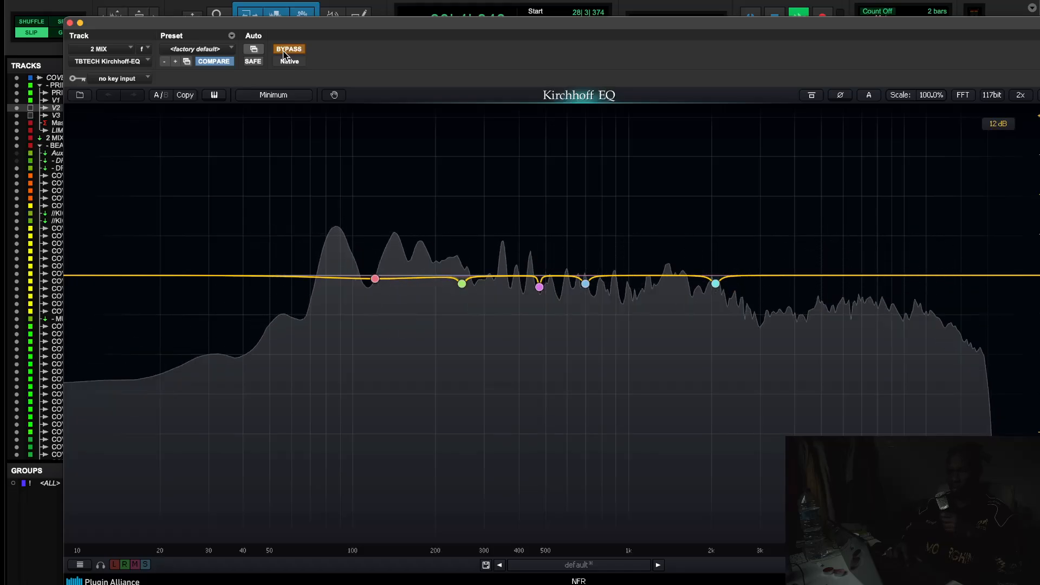
left_click(69, 23)
key("space")
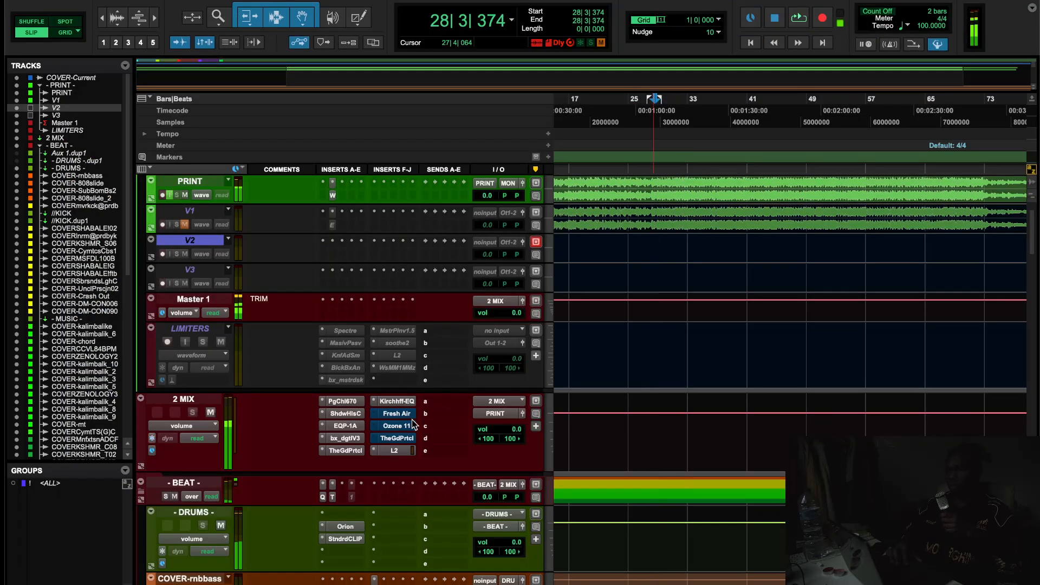
Re-enable the Fresh Air insert on the 2 MIX track and open its settings
right_click(399, 416)
left_click(402, 419)
left_click(399, 416)
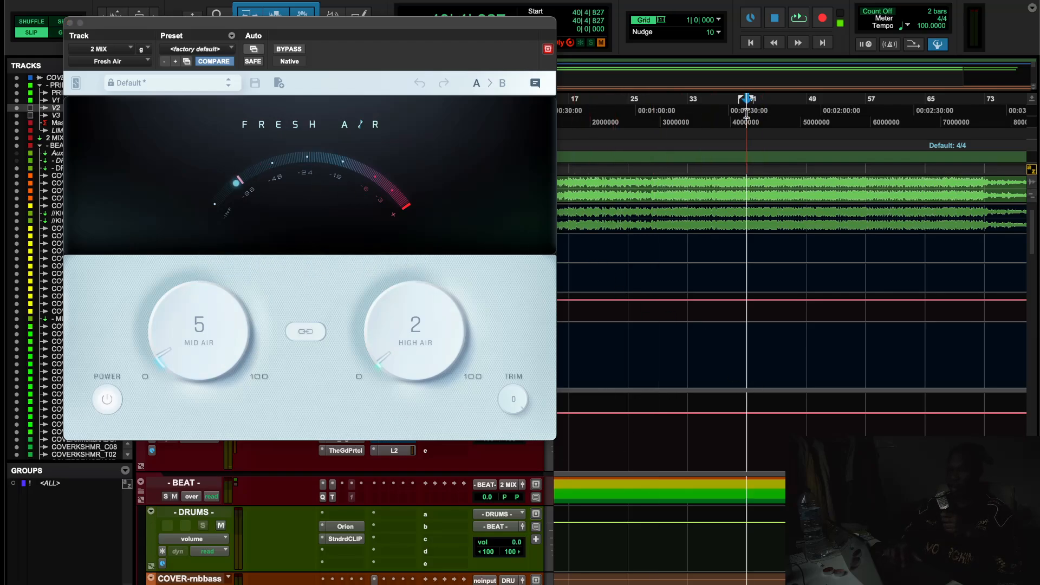
Play the song from about bar 40, compare Fresh Air switched off and on, and close its window
key("space")
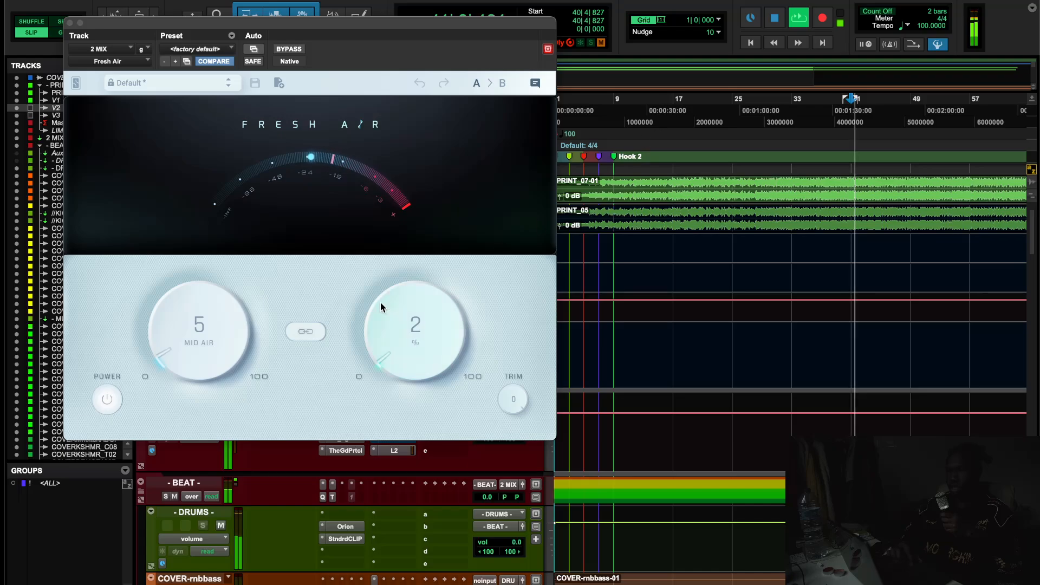
left_click(113, 403)
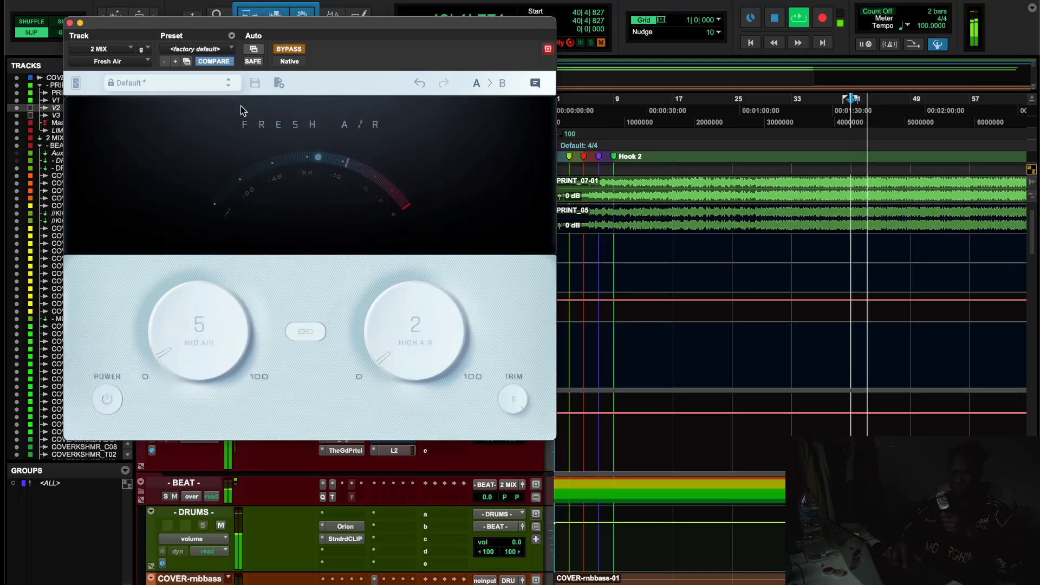
left_click(290, 50)
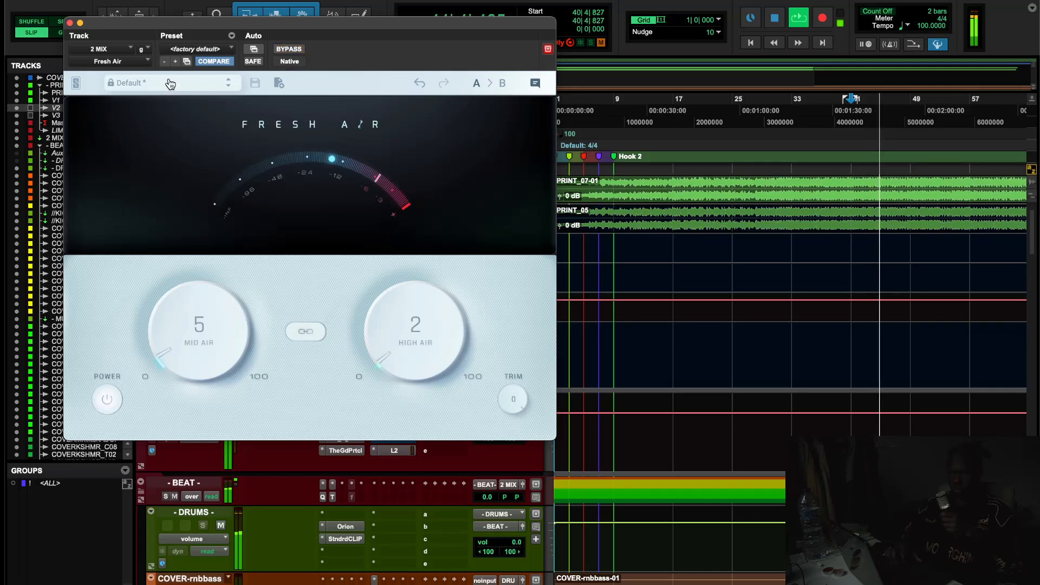
left_click(70, 23)
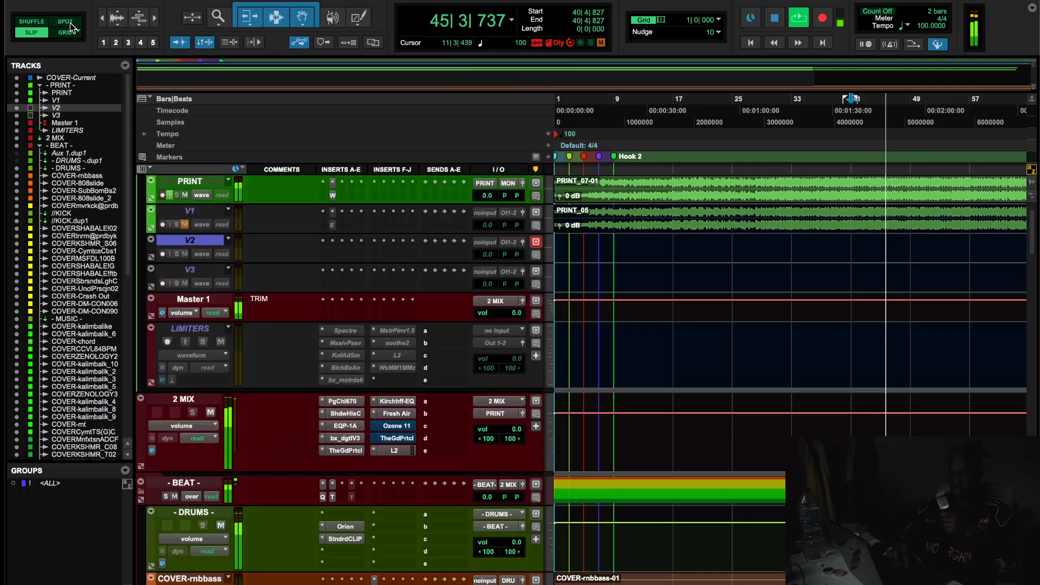
Re-enable the Ozone 11 insert on the 2 MIX track, open its settings and stop playback
right_click(406, 431)
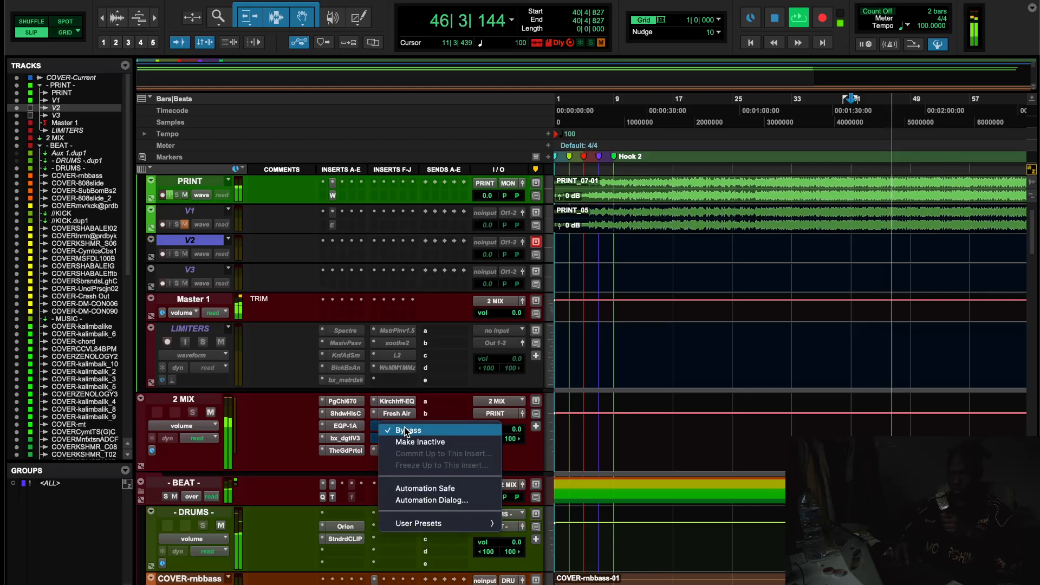
left_click(406, 431)
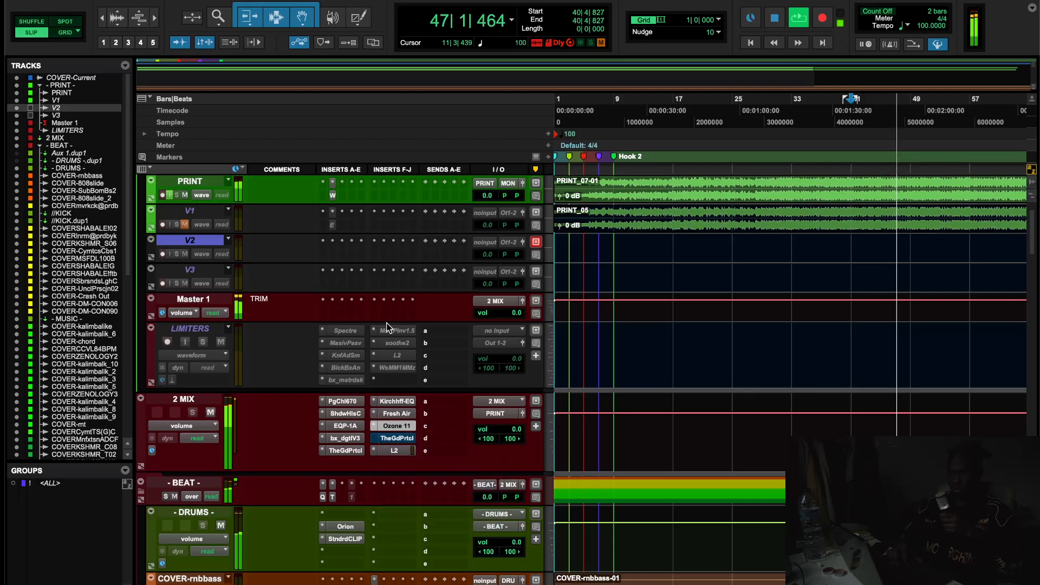
key("space")
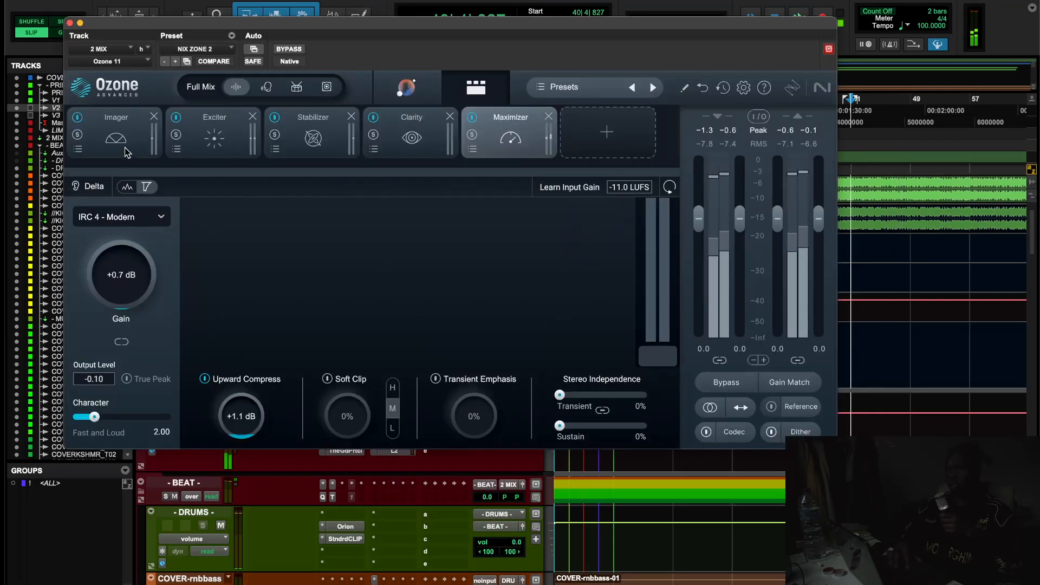
Review the settings of Ozone 11's Imager, Exciter, Stabilizer, Clarity and Maximizer modules in turn
left_click(125, 151)
left_click(222, 145)
left_click(337, 150)
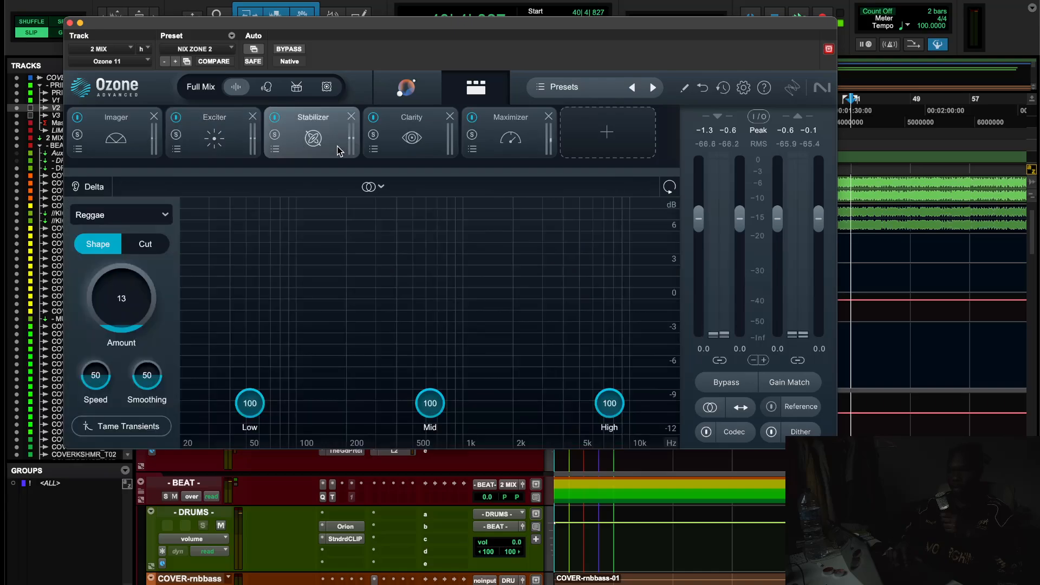
left_click(412, 140)
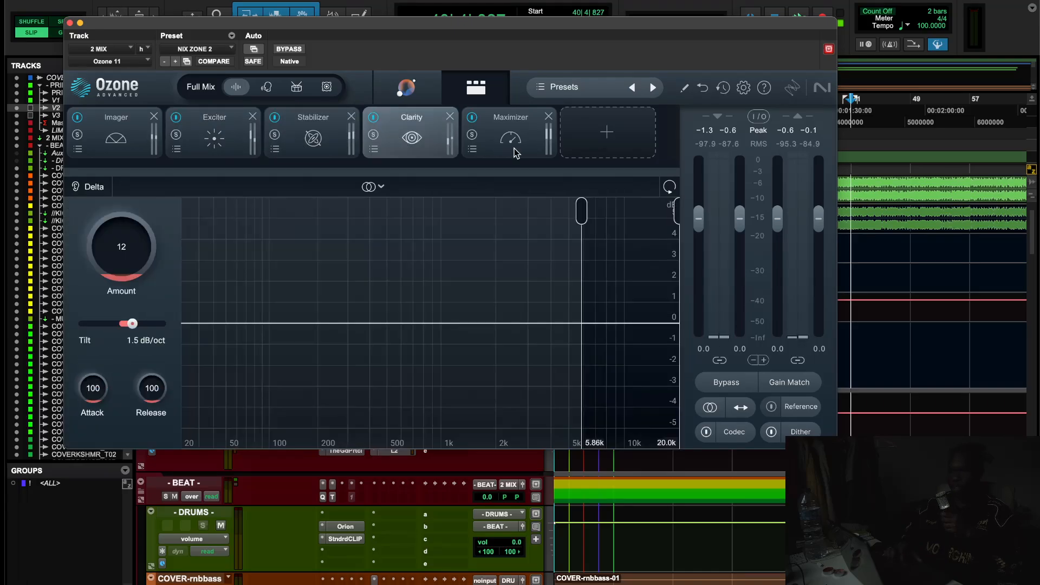
left_click(512, 152)
Play the song from about bar 40 and switch off Ozone 11's Imager, Exciter, Stabilizer and Clarity modules
key("space")
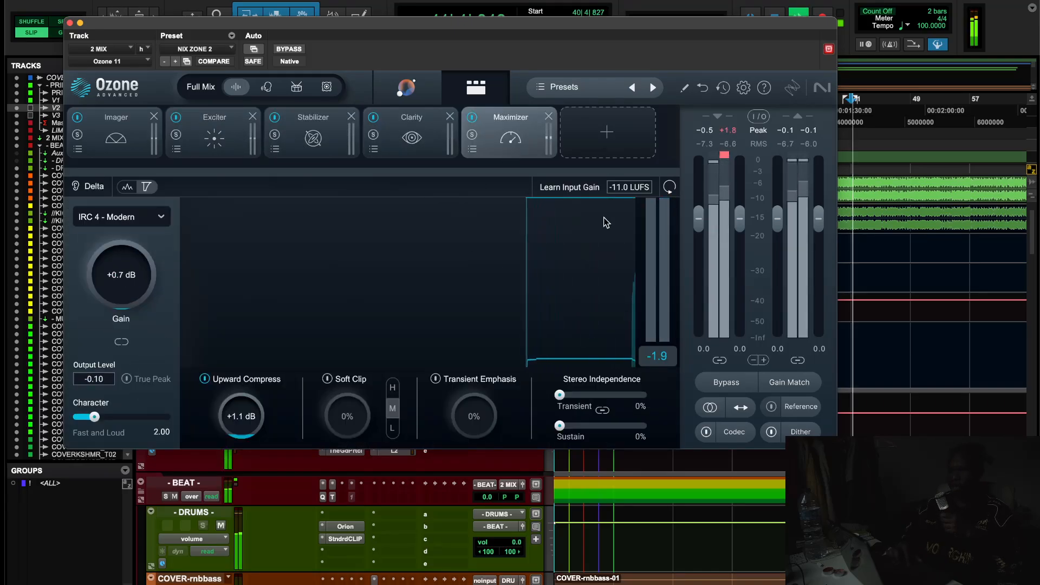
left_click(386, 152)
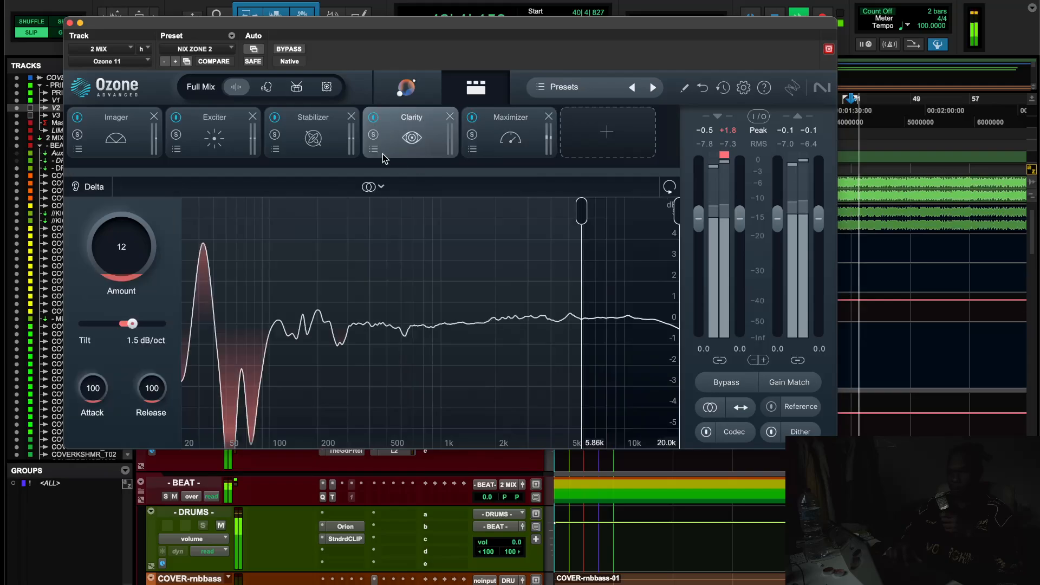
left_click(124, 121)
left_click(195, 120)
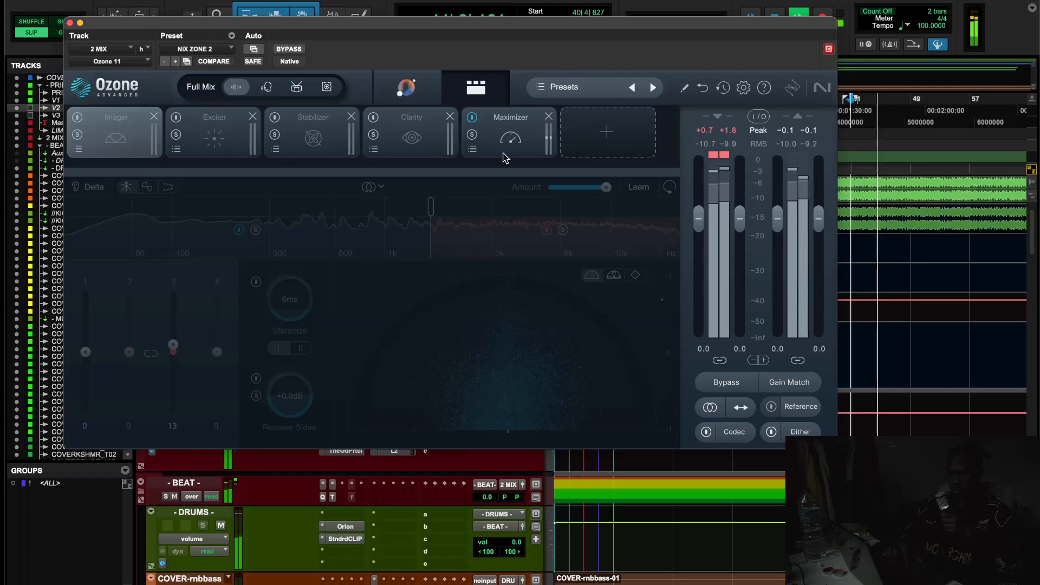
Play the song from about bar 40, switch Ozone 11's Imager, Exciter, Stabilizer and Clarity modules back on, and close its window
left_click(503, 155)
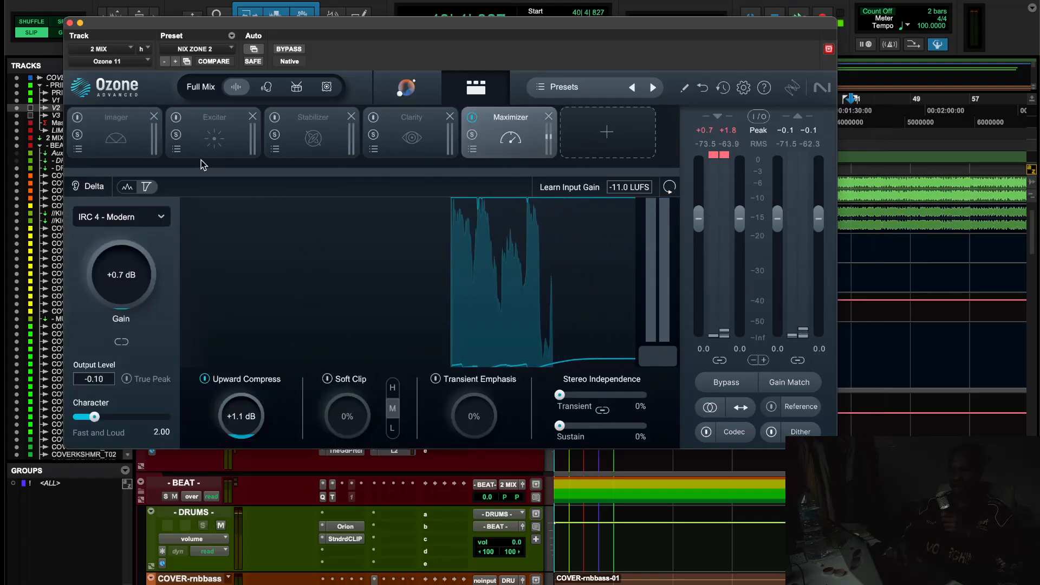
key("space")
left_click(110, 142)
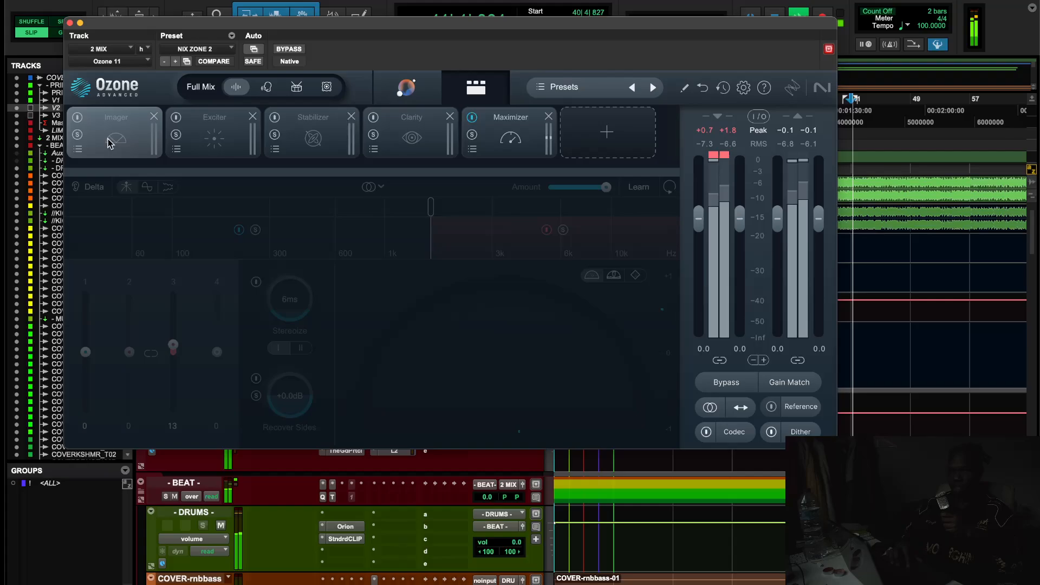
left_click(78, 118)
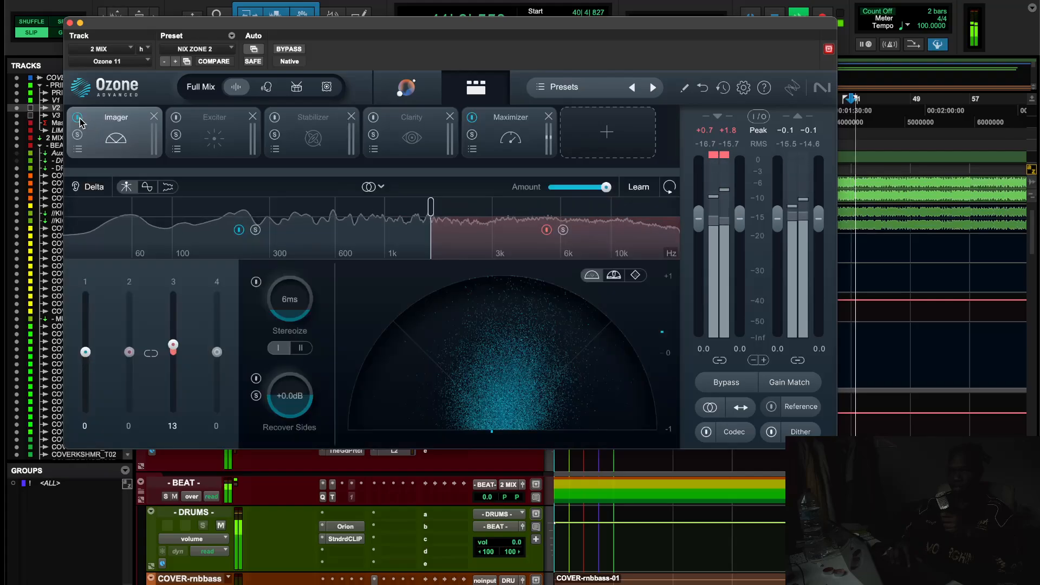
left_click(200, 137)
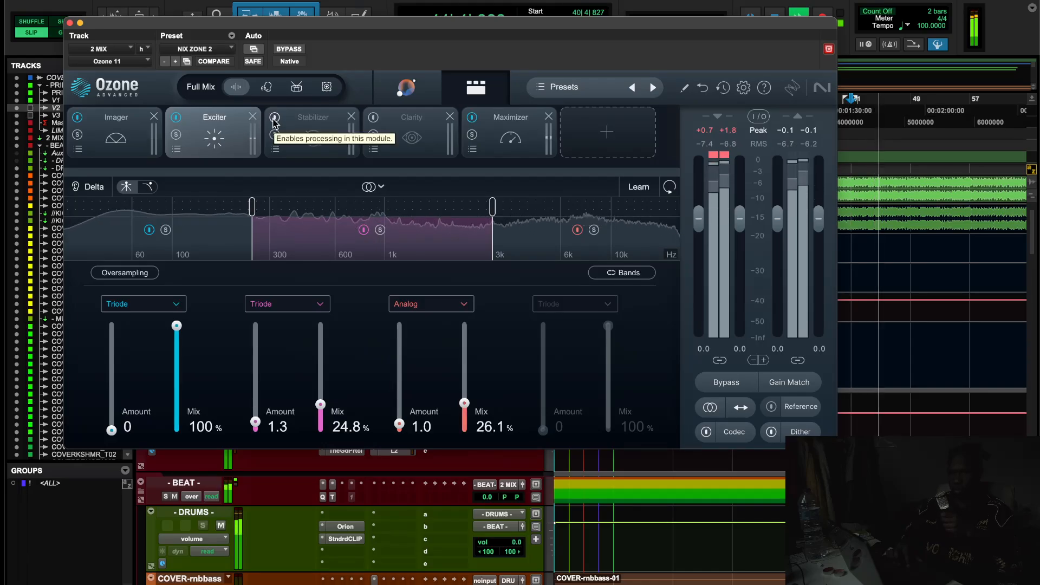
left_click(274, 118)
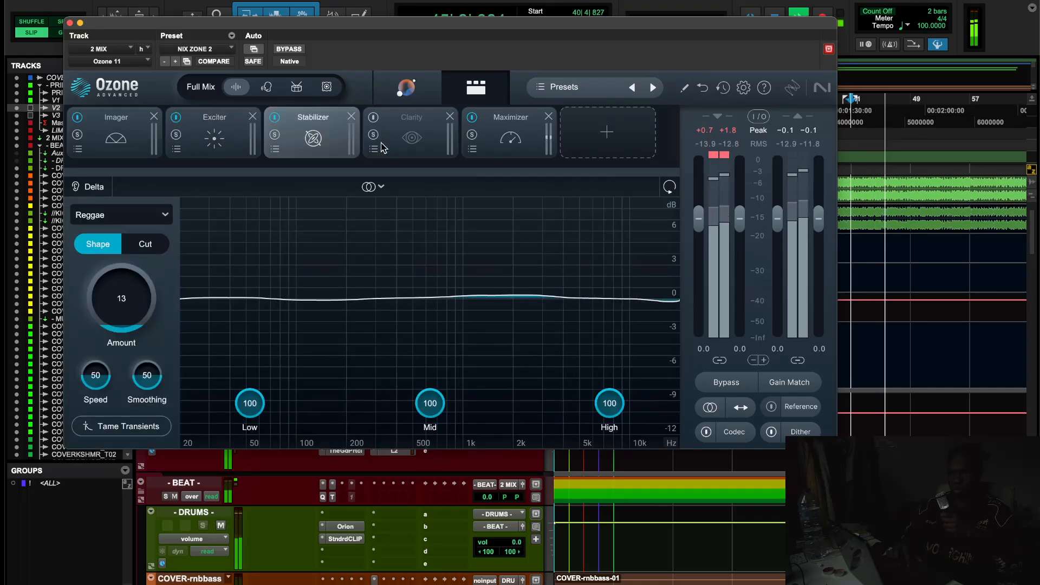
left_click(412, 139)
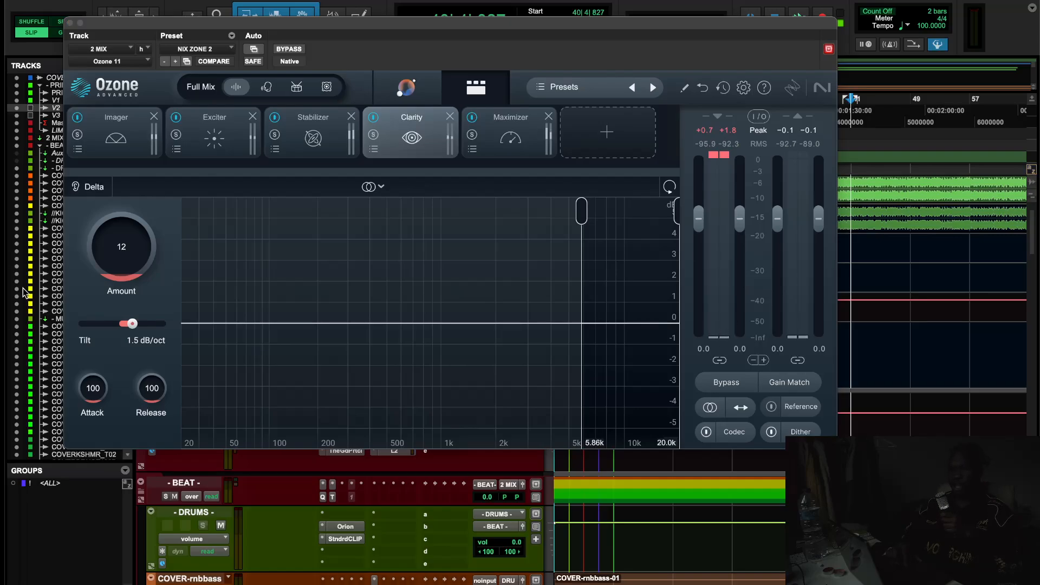
left_click(70, 23)
Re-enable the bypassed God Particle insert below Ozone 11 on the 2 MIX track and close its window
scroll(562, 330, "down", 2)
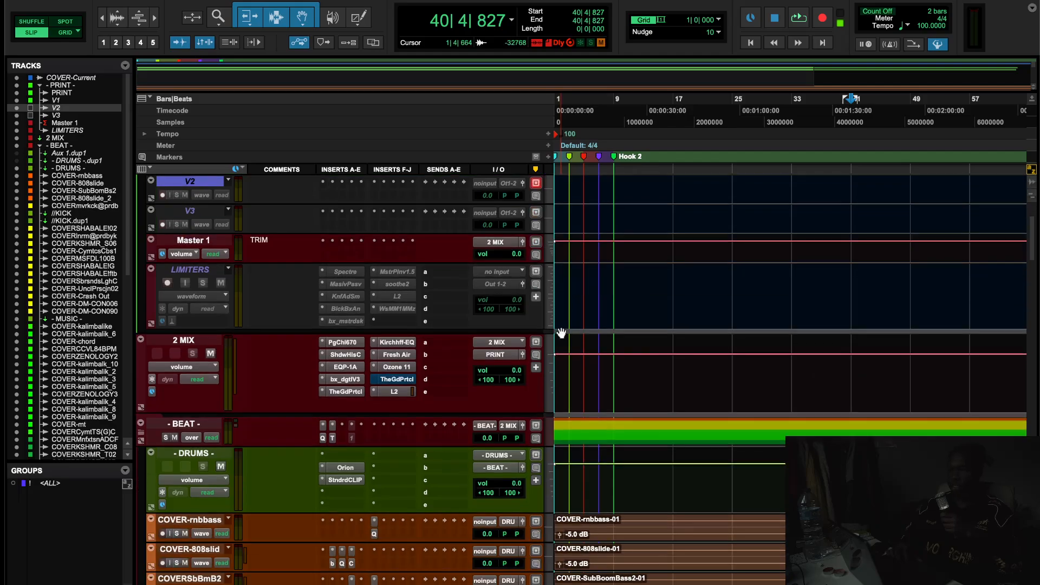
left_click(400, 382)
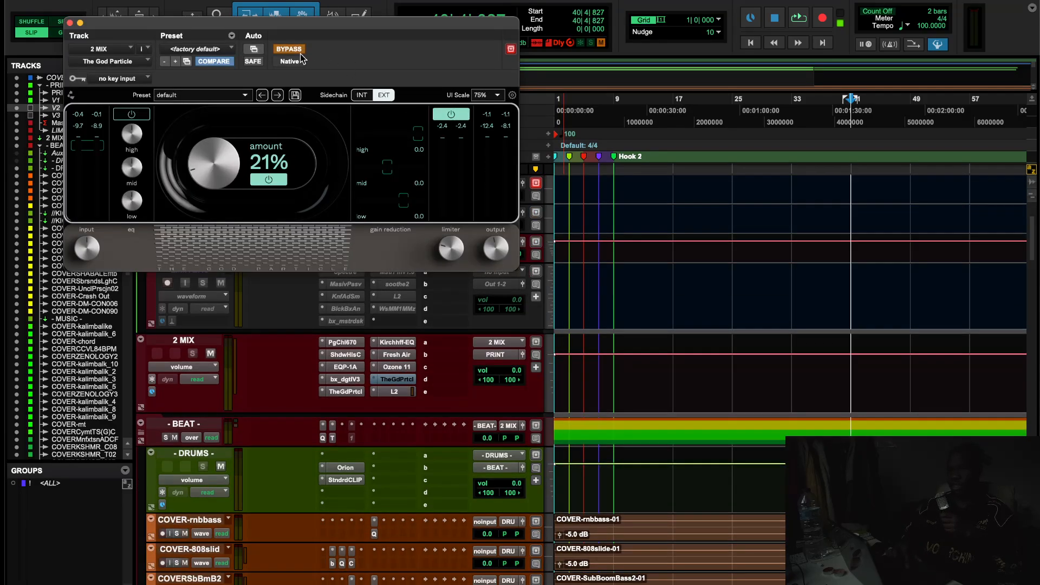
left_click(69, 23)
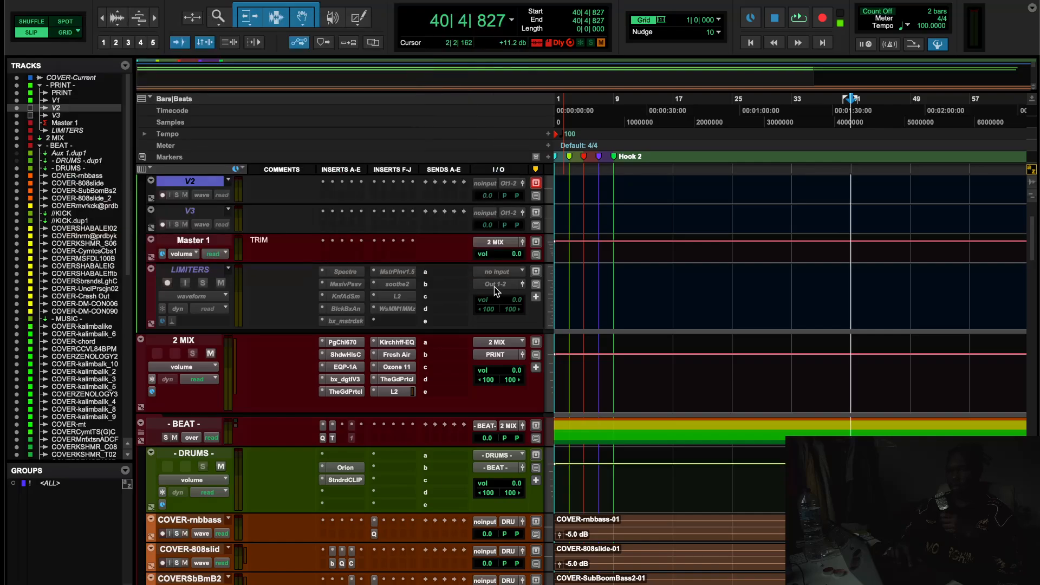
Enlarge the - BEAT - track to show its full insert list and open its God Particle insert
scroll(494, 287, "down", 15)
scroll(495, 288, "down", 15)
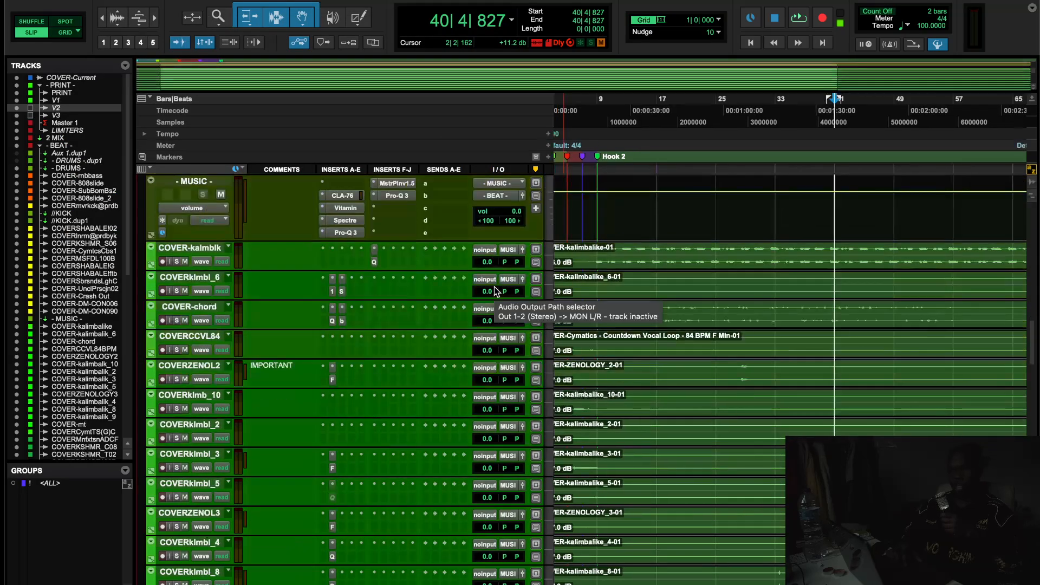
scroll(494, 287, "up", 12)
scroll(494, 287, "up", 15)
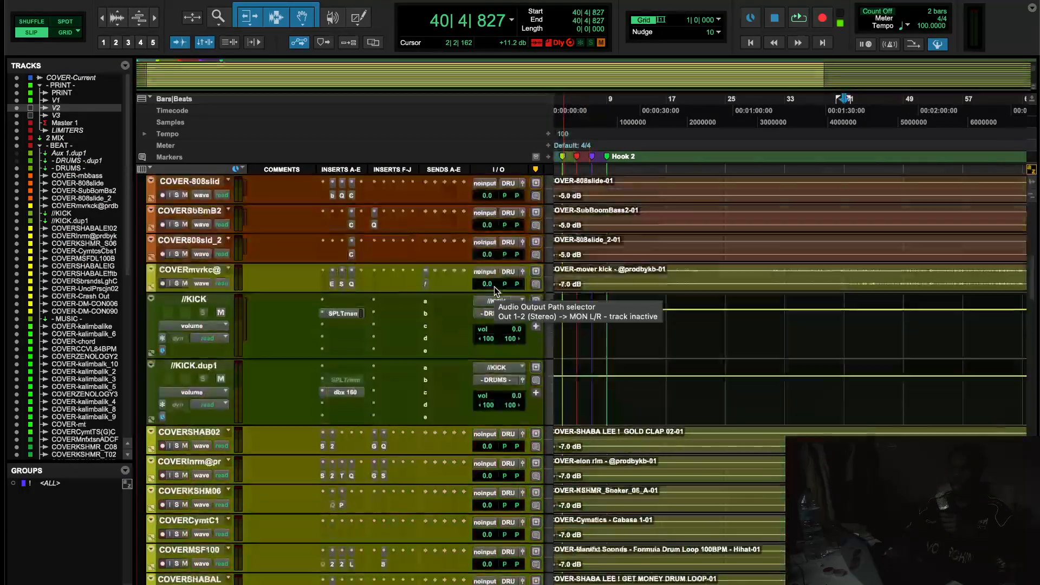
scroll(494, 292, "down", 5)
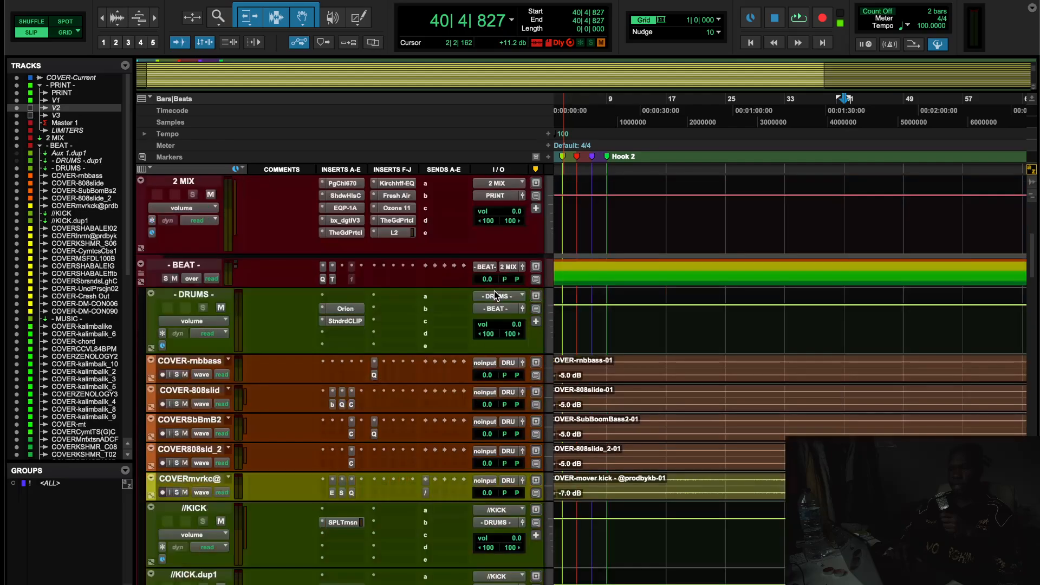
left_click_drag(330, 287, 331, 342)
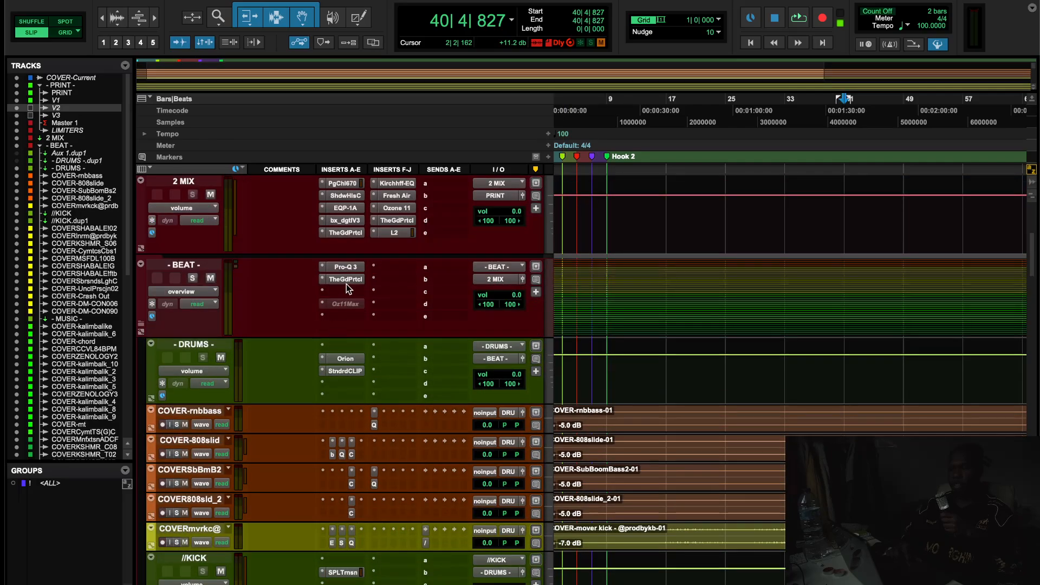
left_click(349, 279)
scroll(766, 343, "left", 1)
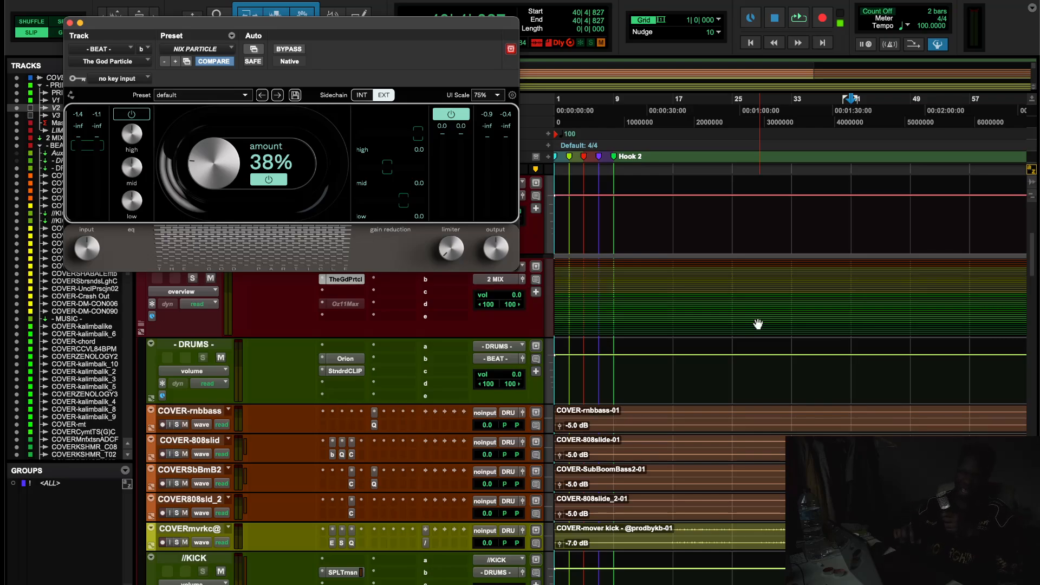
Insert FabFilter Pro-Q 3 in the - BEAT - track's slot c and shape a very wide bell of about +2.86 dB at 332 Hz
left_click(347, 293)
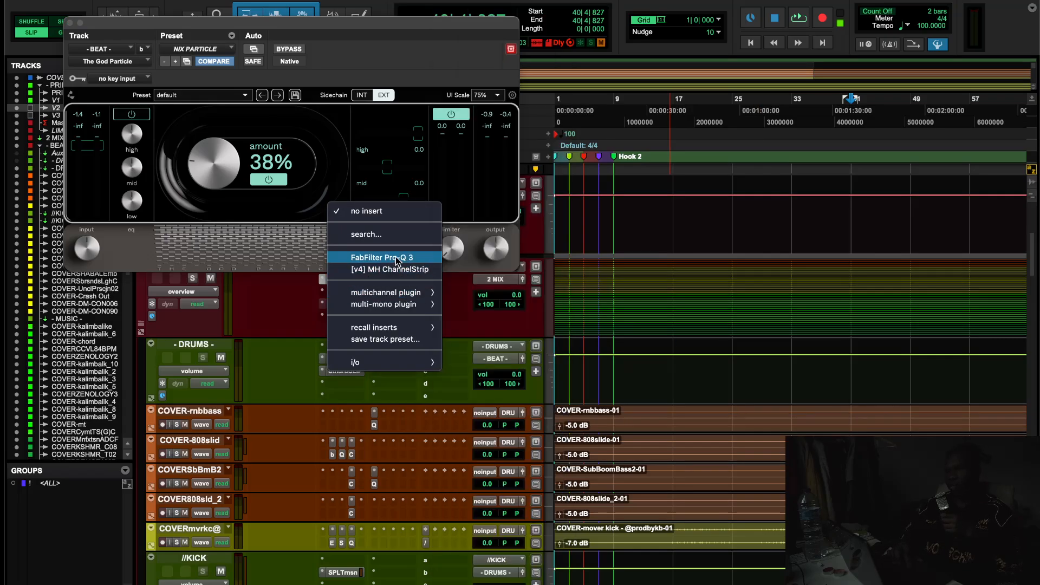
left_click(377, 204)
left_click_drag(335, 223, 325, 201)
scroll(265, 173, "up", 8)
scroll(265, 173, "down", 15)
scroll(265, 172, "up", 2)
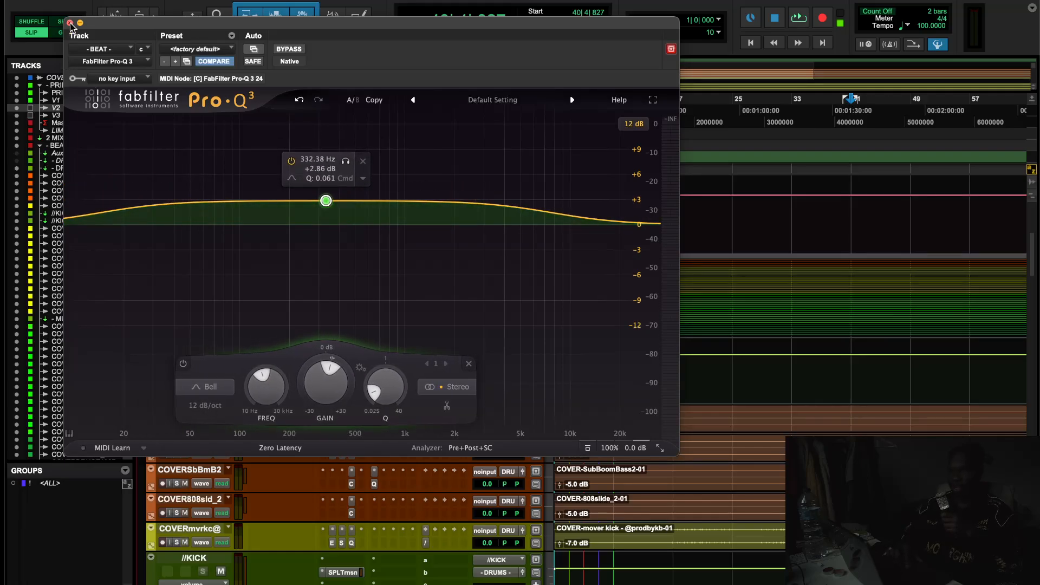
Close Pro-Q 3 and remove it from the - BEAT - track's inserts
left_click(69, 23)
left_click(322, 290)
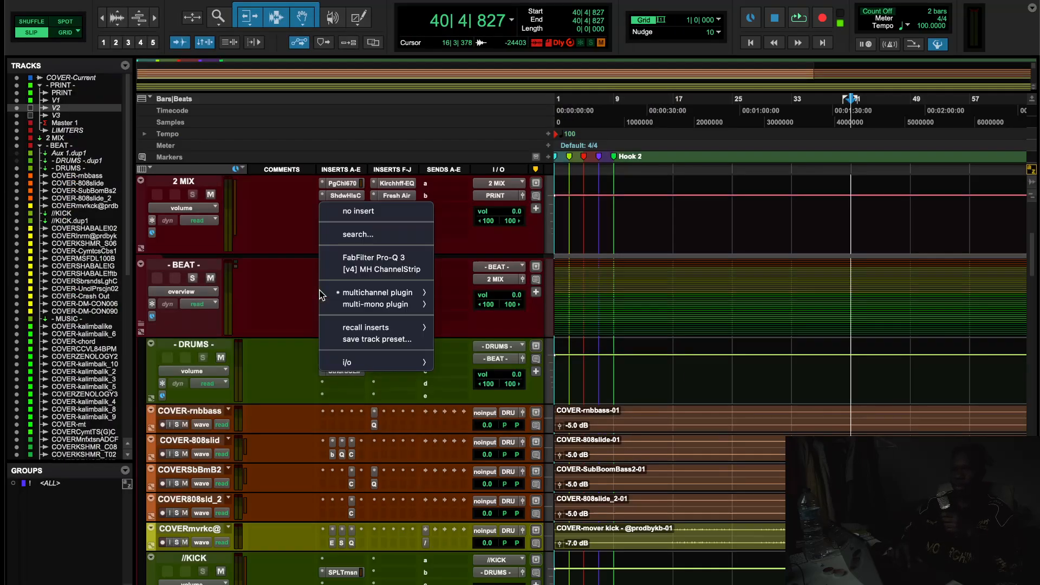
left_click(353, 211)
Open The God Particle on the - BEAT - track, play from about bar 40, and mute the - ALL LD - and COVERBGVdp2 vocal tracks
left_click(345, 279)
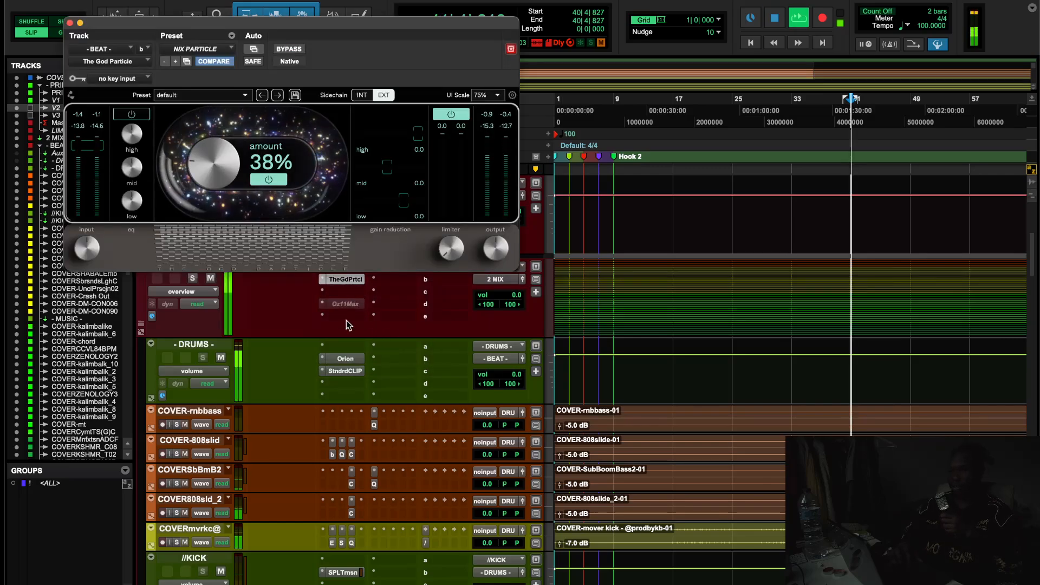
scroll(240, 294, "up", 3)
scroll(240, 293, "down", 5)
scroll(240, 293, "down", 15)
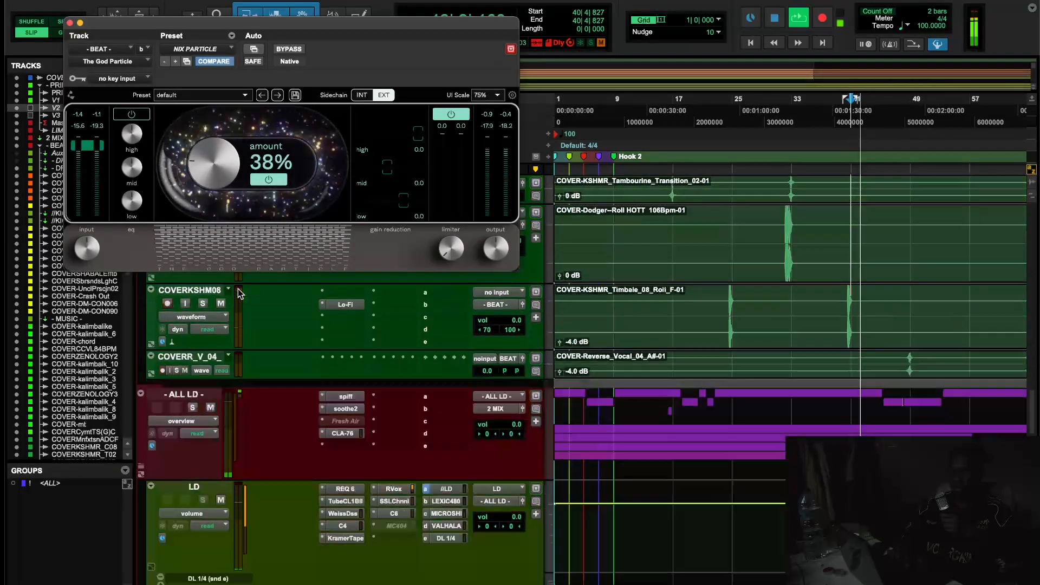
left_click(210, 408)
scroll(268, 439, "down", 10)
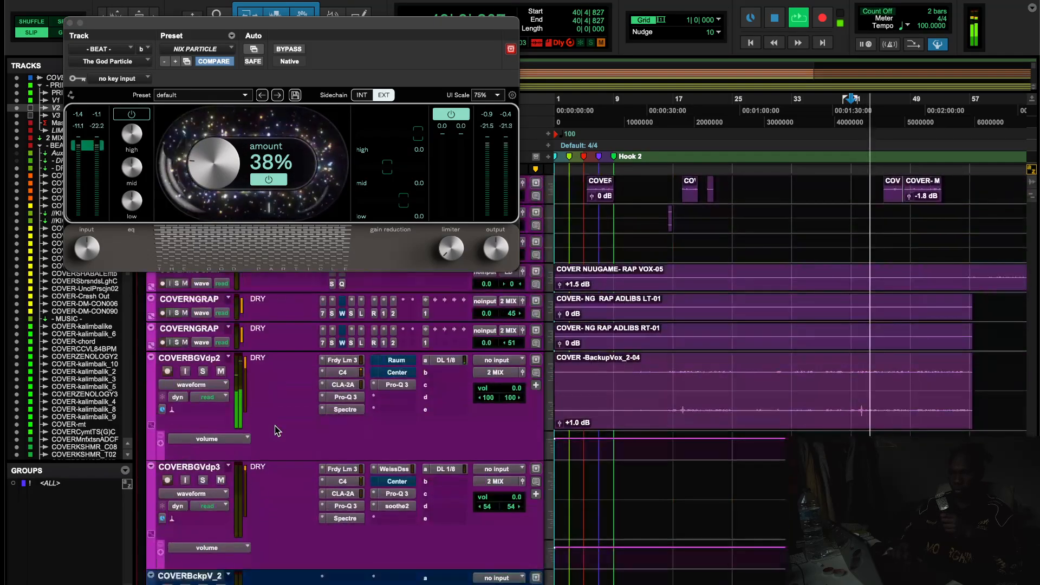
scroll(205, 377, "up", 10)
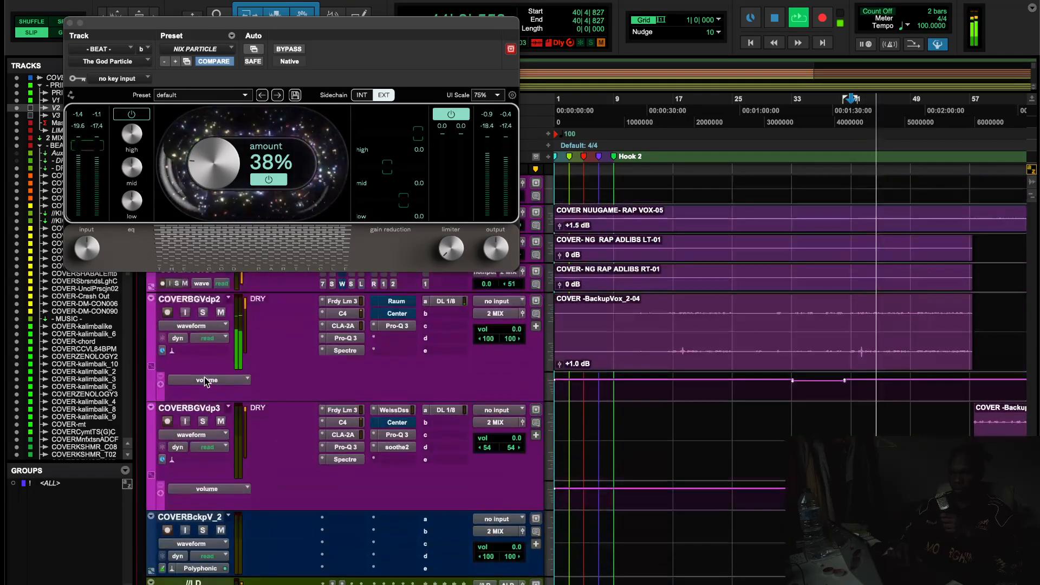
scroll(204, 377, "down", 5)
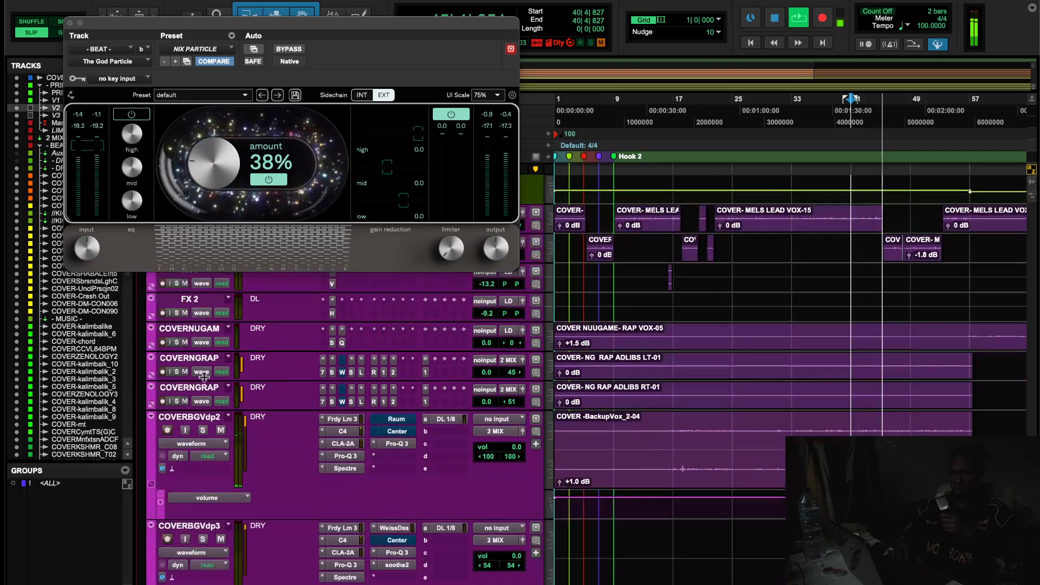
left_click(220, 431)
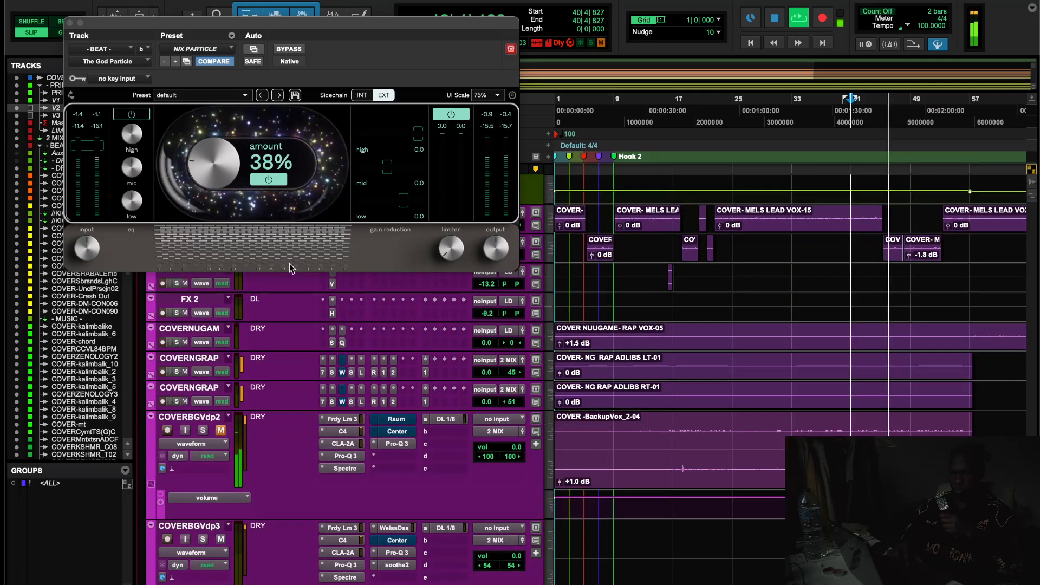
Compare the - BEAT - track's God Particle bypassed and active during playback, and stop the song
left_click(292, 49)
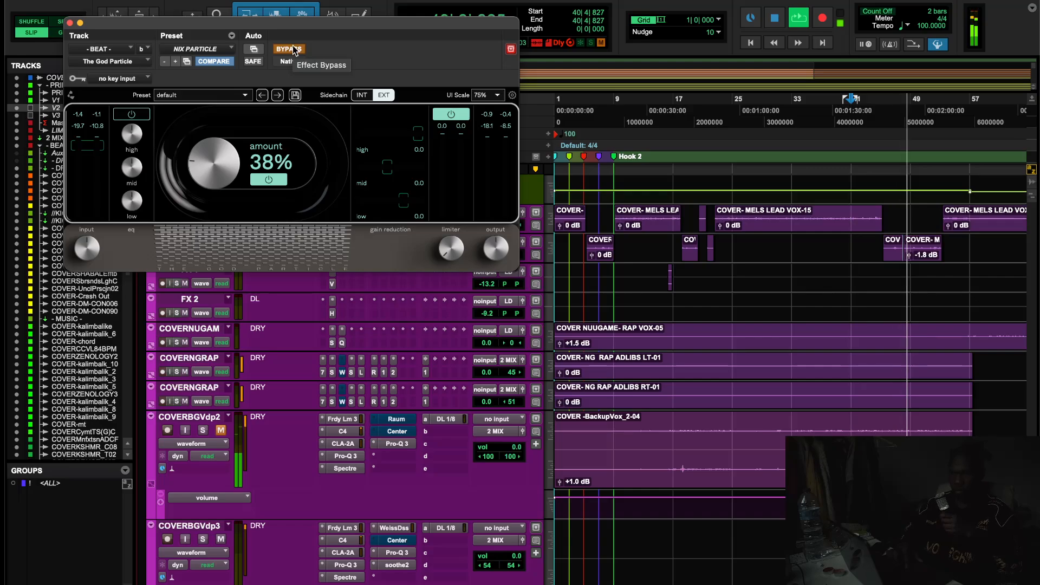
left_click(293, 49)
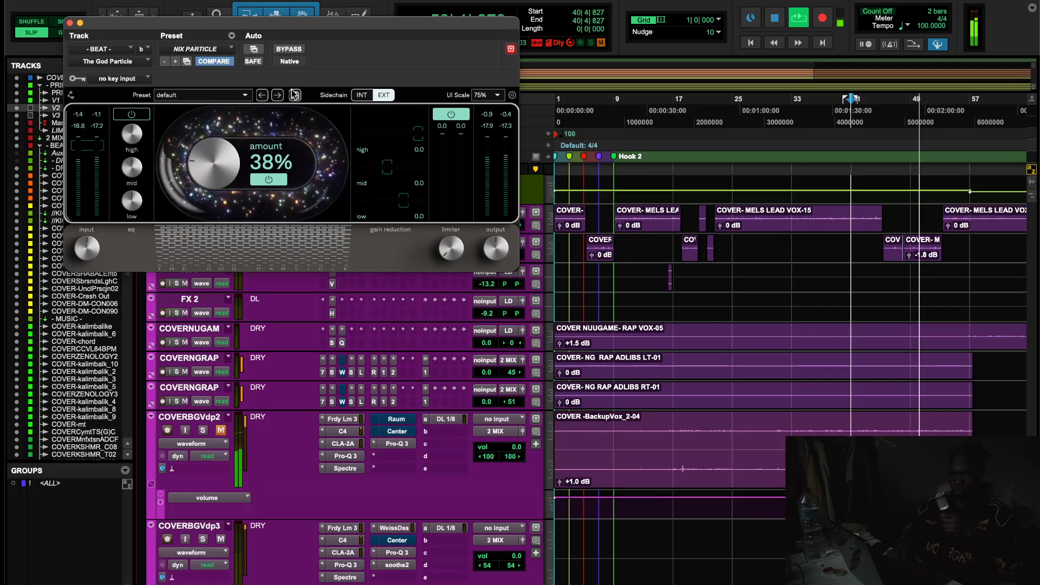
scroll(748, 418, "down", 15)
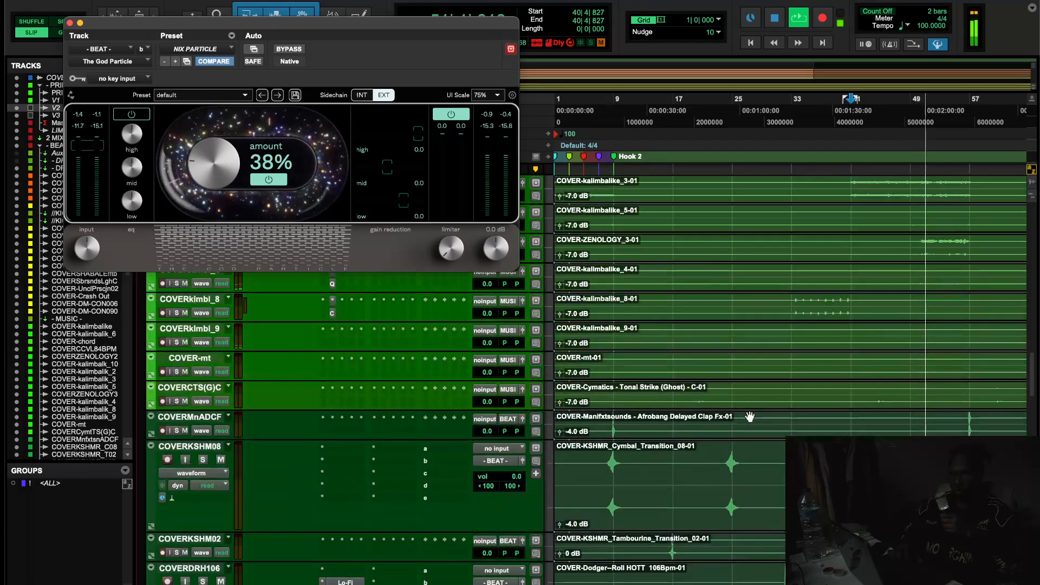
scroll(750, 417, "up", 10)
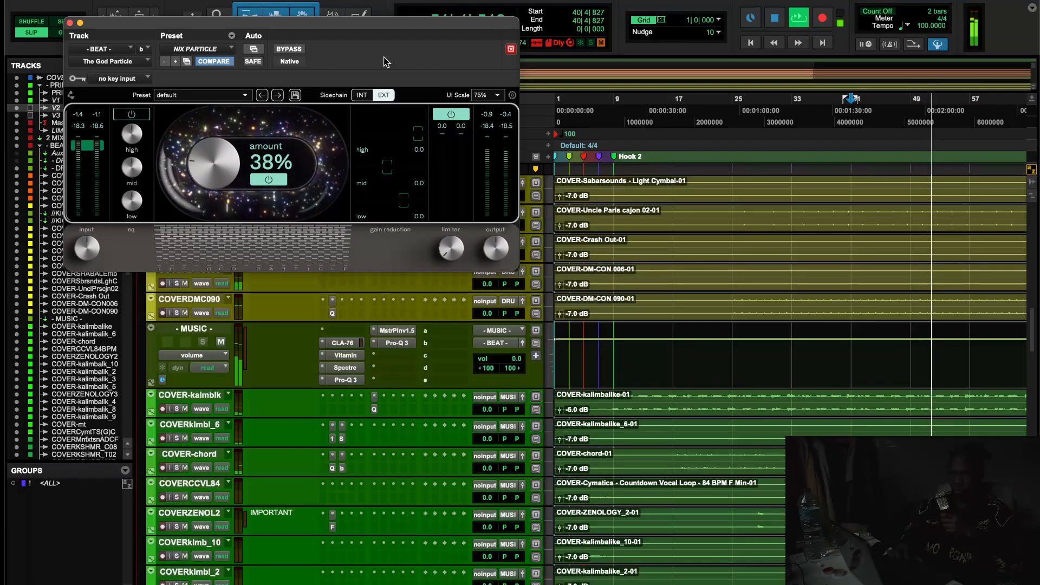
key("space")
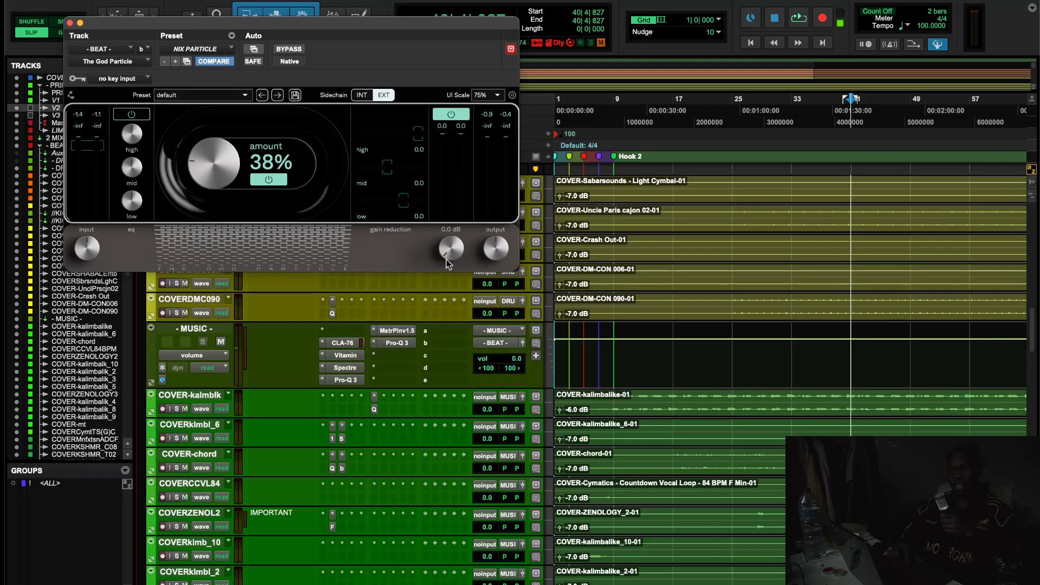
Play the song from about bar 26, compare The God Particle's limiter off and on, close its window and stop playback
scroll(652, 374, "up", 2)
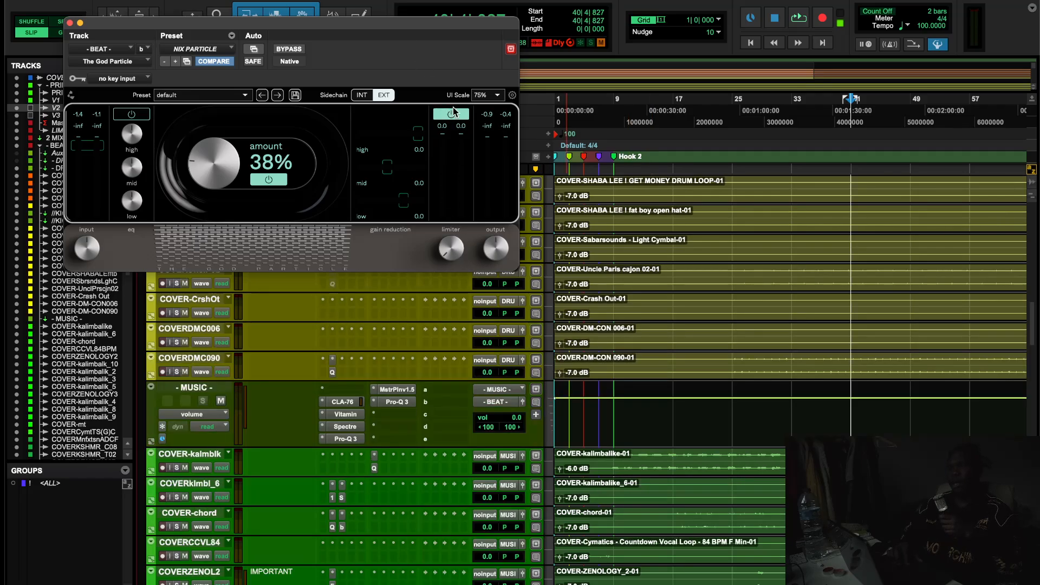
scroll(690, 250, "up", 6)
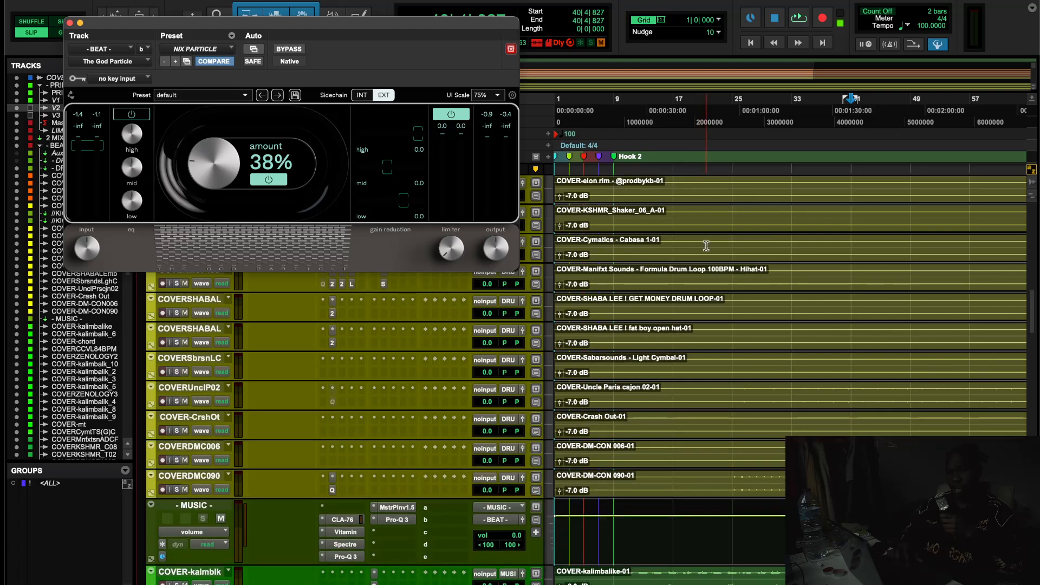
left_click(740, 112)
key("space")
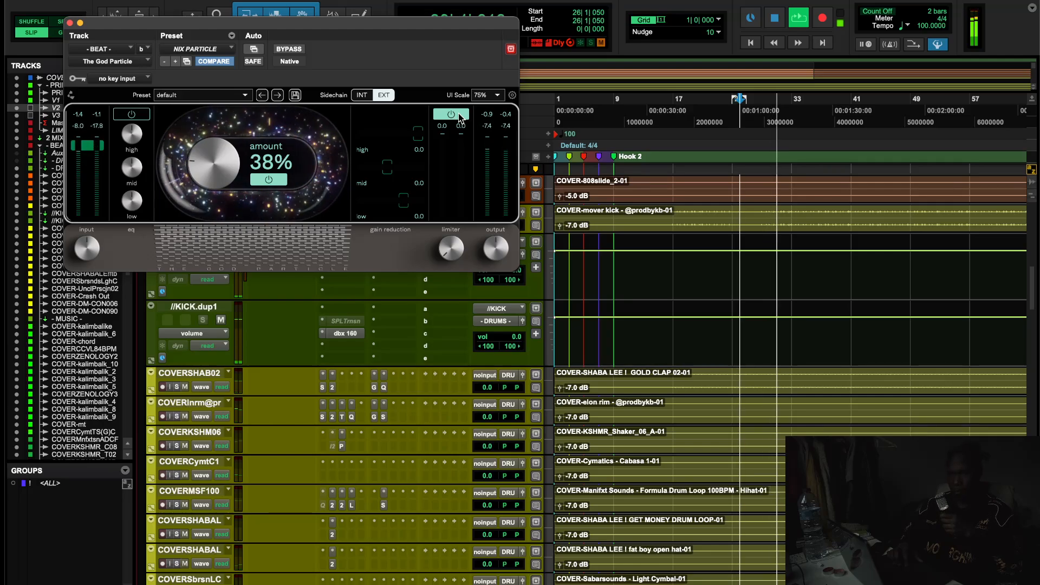
left_click(459, 115)
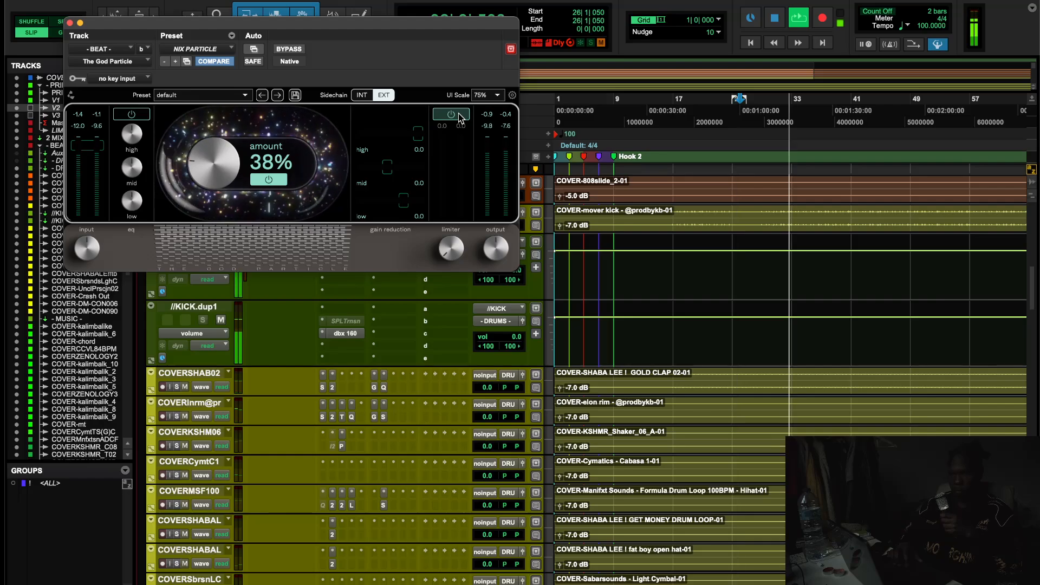
left_click(459, 115)
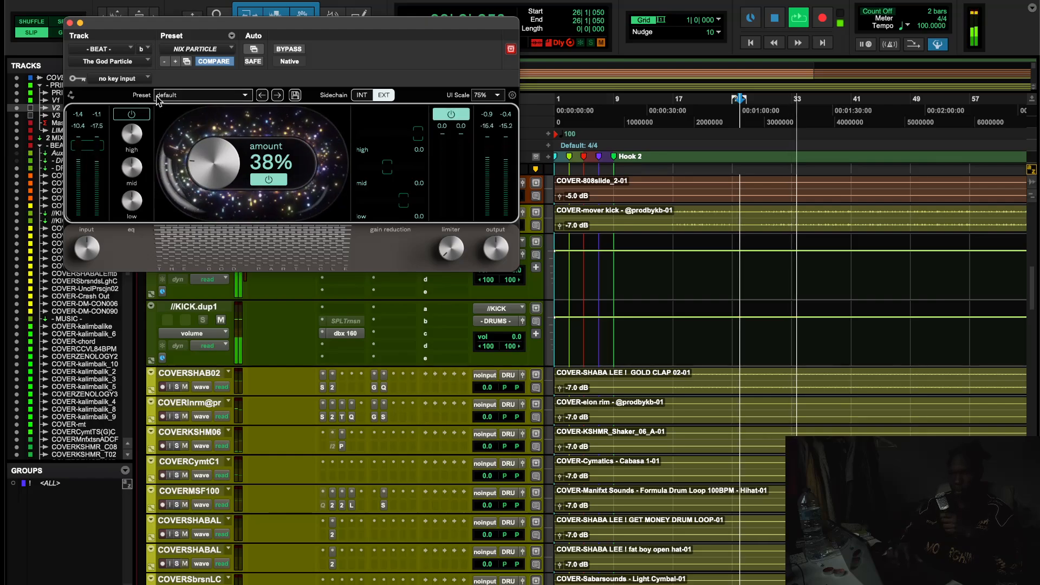
left_click(69, 23)
key("space")
Enlarge the mover kick track above //KICK to show its full insert list and waveform
scroll(376, 320, "up", 7)
scroll(377, 320, "down", 5)
scroll(377, 320, "right", 1)
scroll(376, 319, "up", 5)
scroll(377, 320, "down", 5)
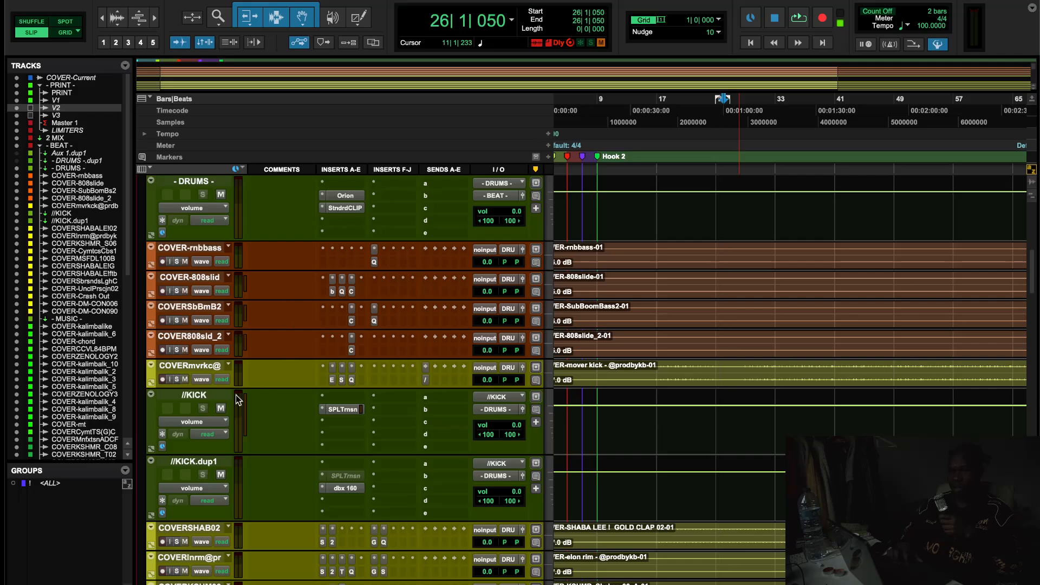
left_click_drag(226, 388, 225, 441)
scroll(677, 481, "down", 5)
scroll(678, 481, "up", 2)
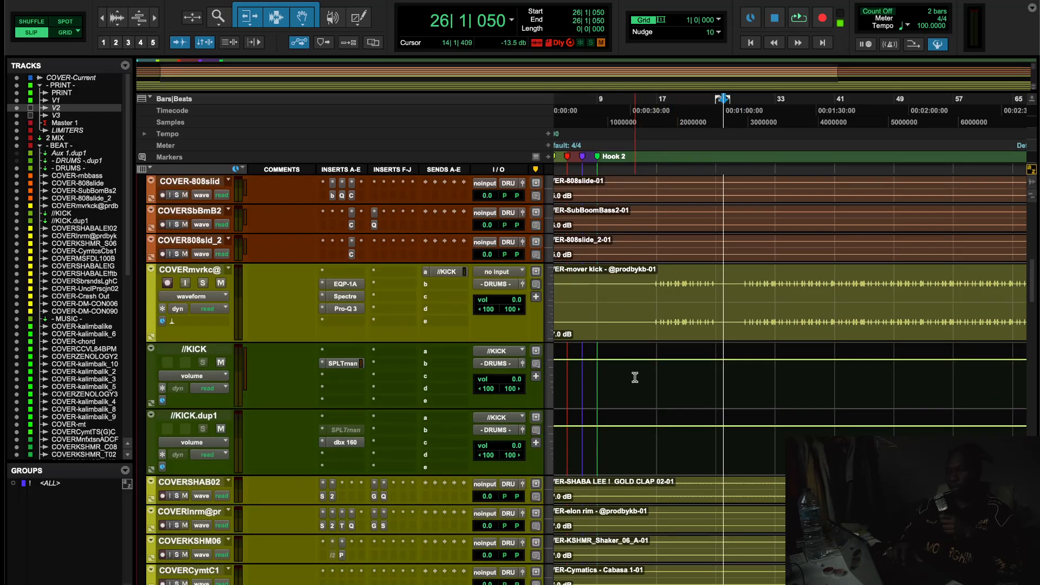
View the dbx 160 compressor on //KICK.dup1 and the SPL Transient Designer Plus on //KICK, and close the plug-in window
left_click(349, 443)
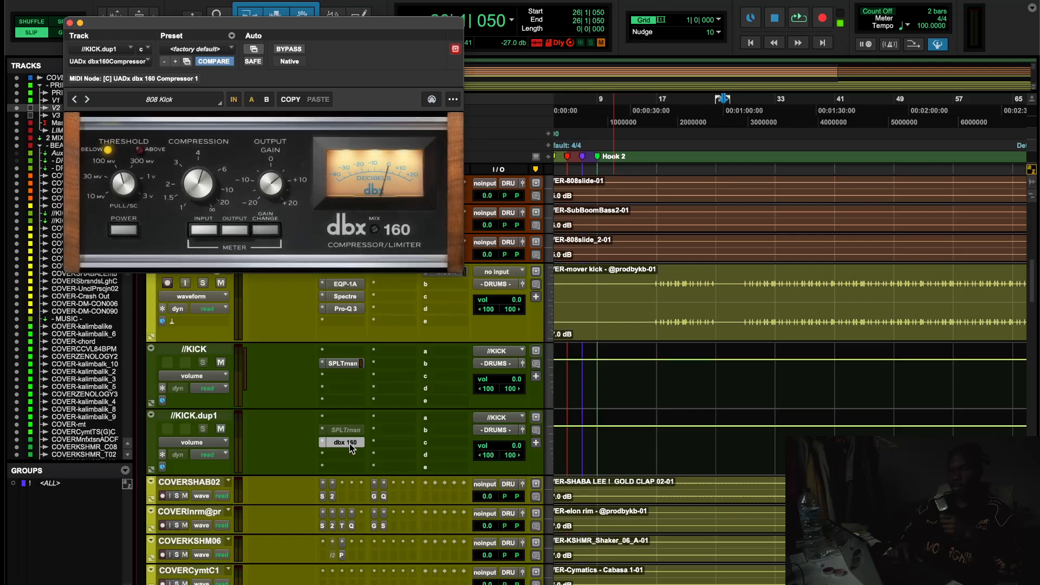
left_click(350, 443)
left_click(343, 365)
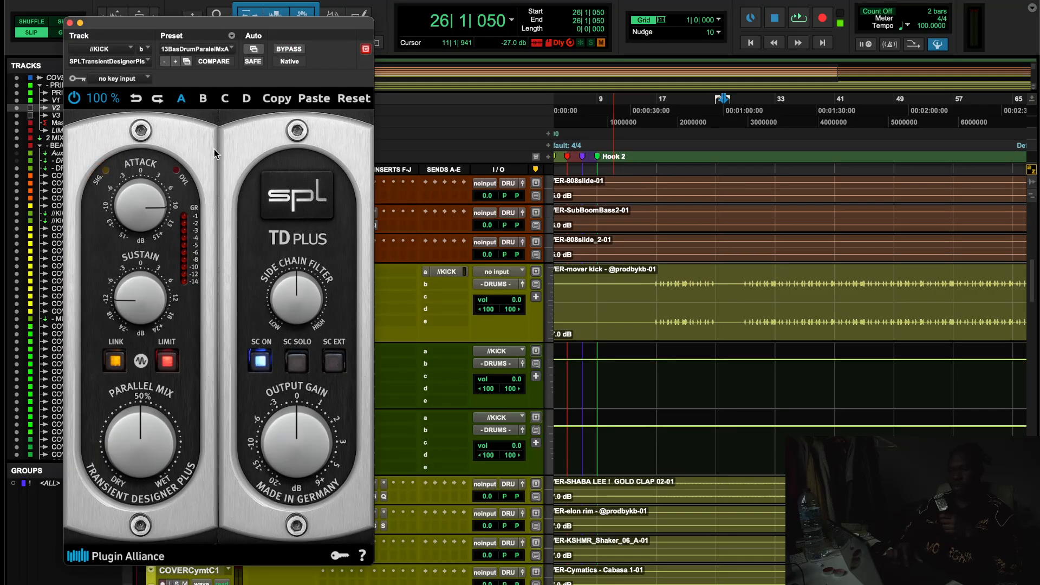
left_click(70, 23)
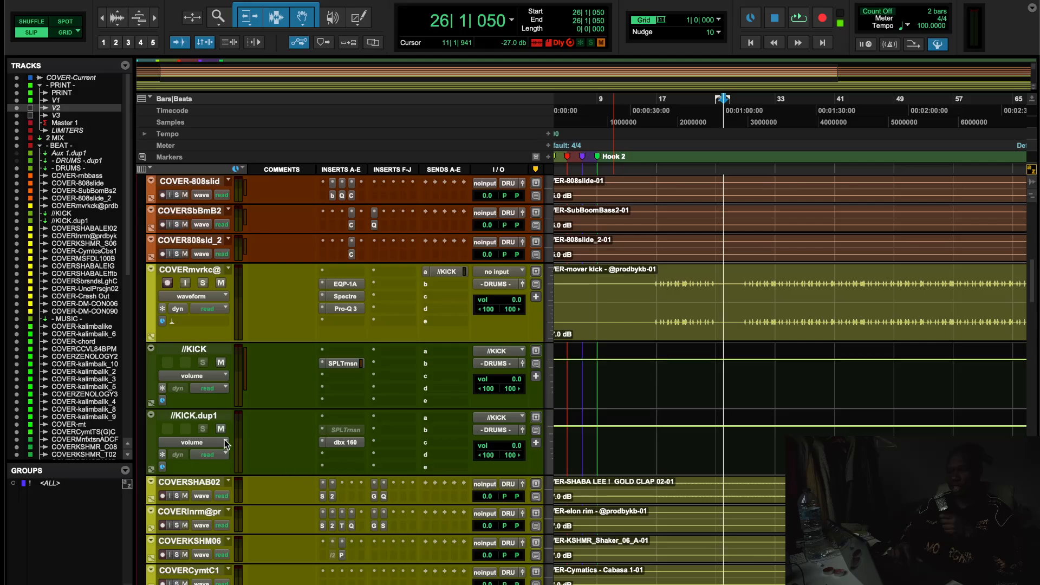
Play the song from about bar 32 with the mover kick track soloed
left_click(737, 99)
key("space")
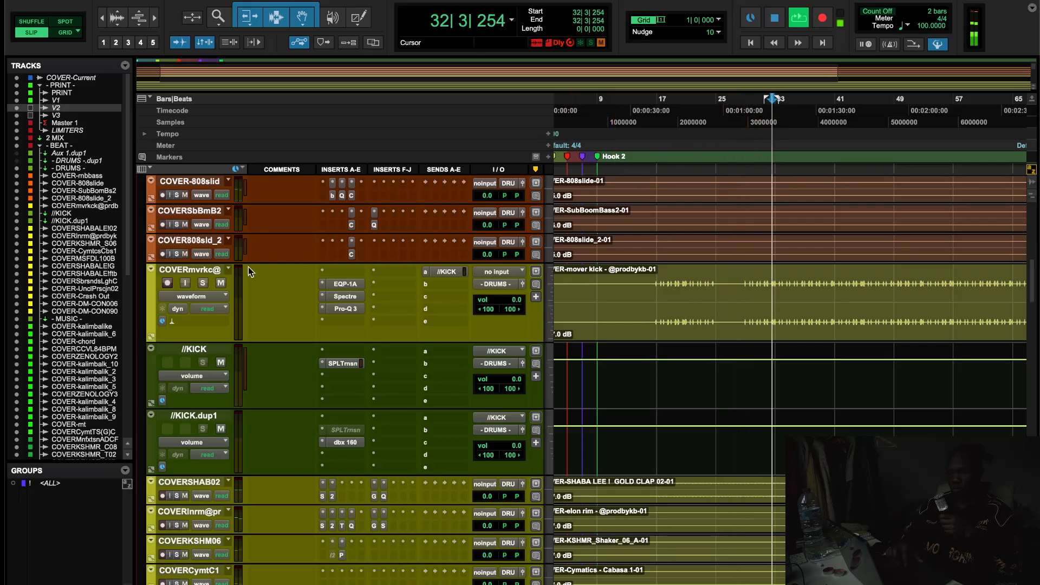
key("space")
left_click(205, 282)
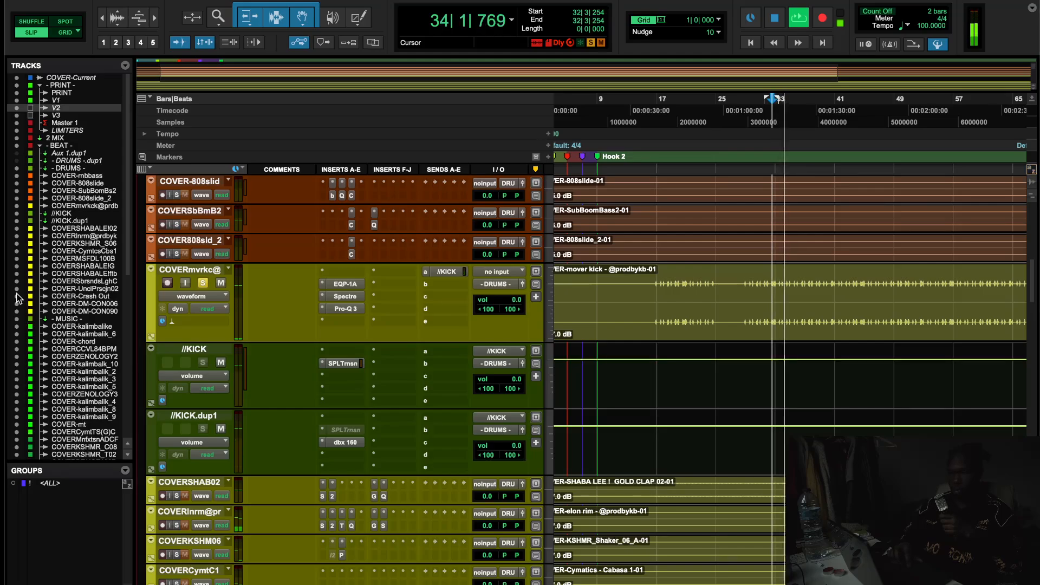
Mute both //KICK parallel buses, open the dbx 160, bring //KICK.dup1 and //KICK back one at a time, and stop playback
left_click(221, 429)
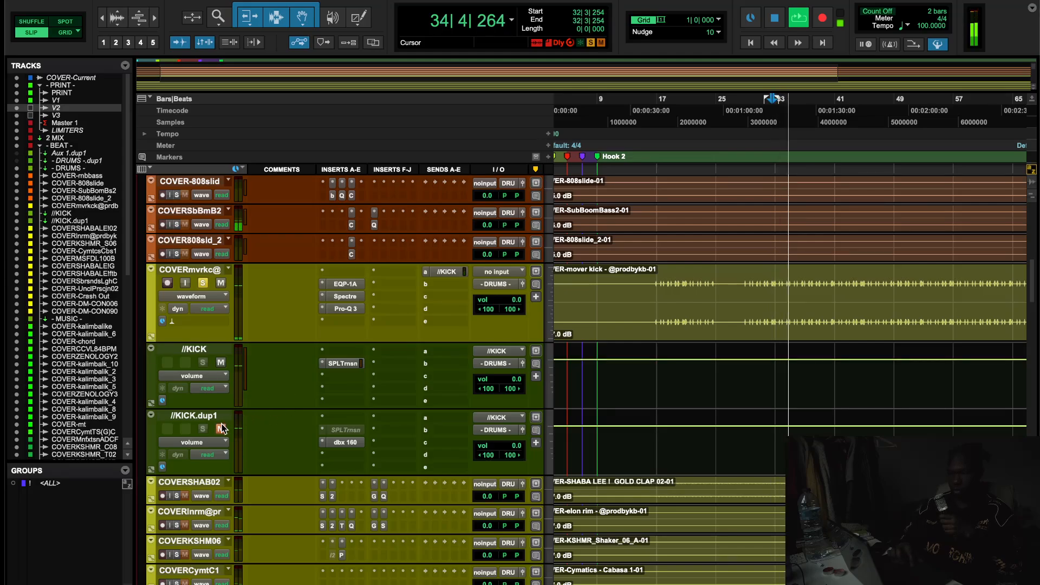
left_click(220, 363)
left_click(346, 442)
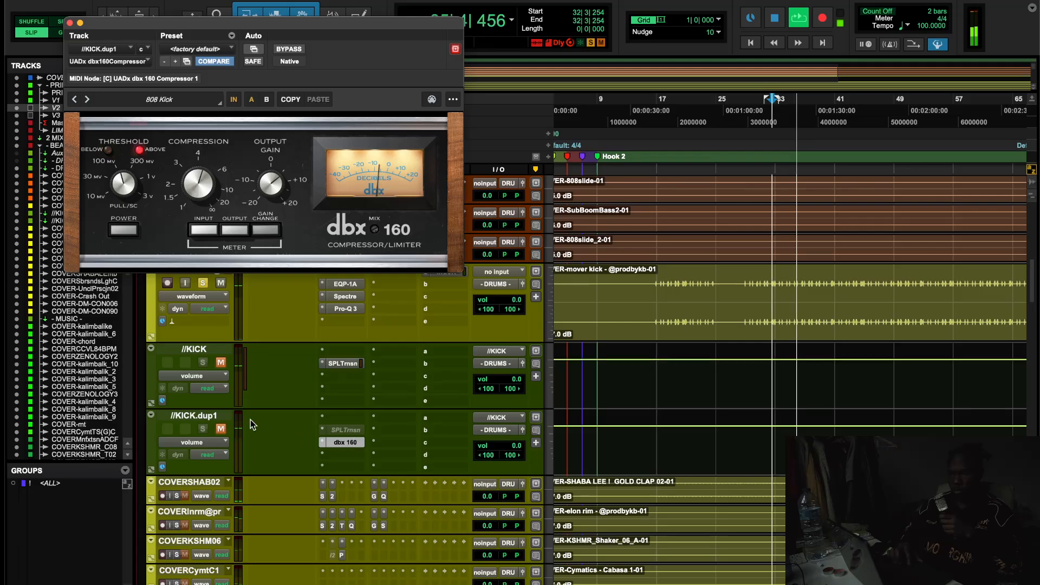
left_click(222, 430)
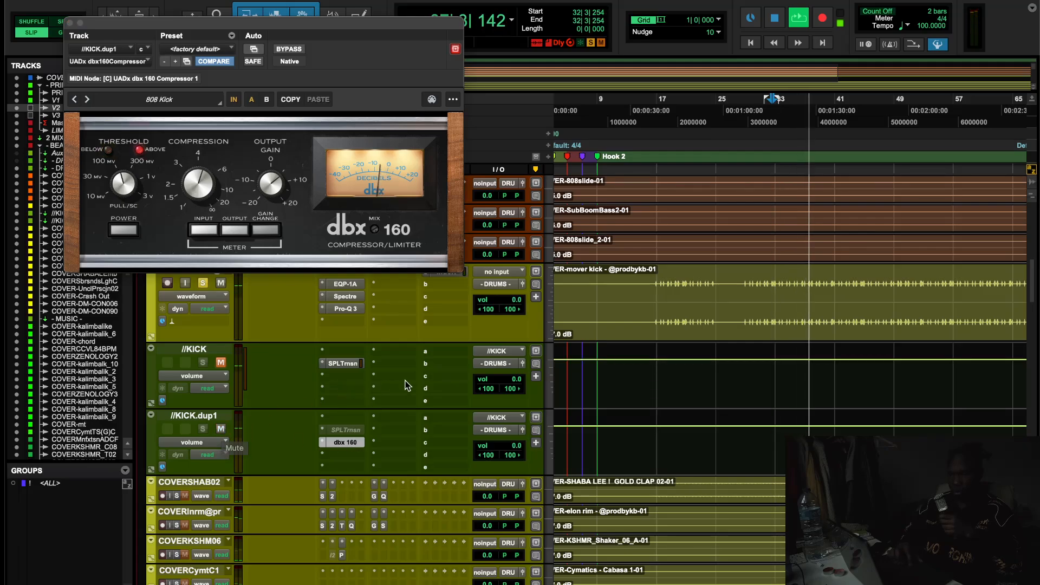
scroll(416, 378, "up", 1)
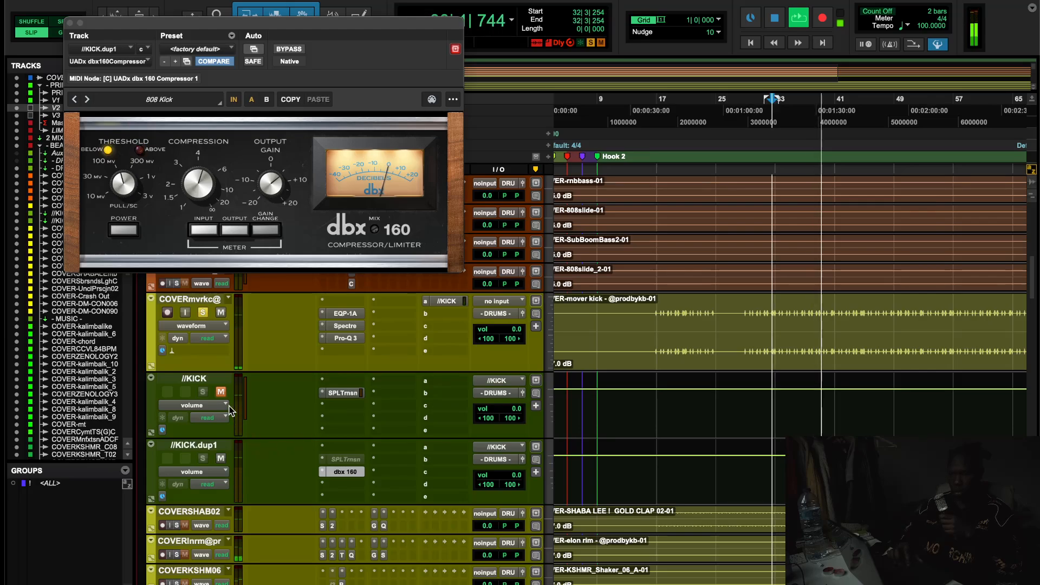
left_click(221, 392)
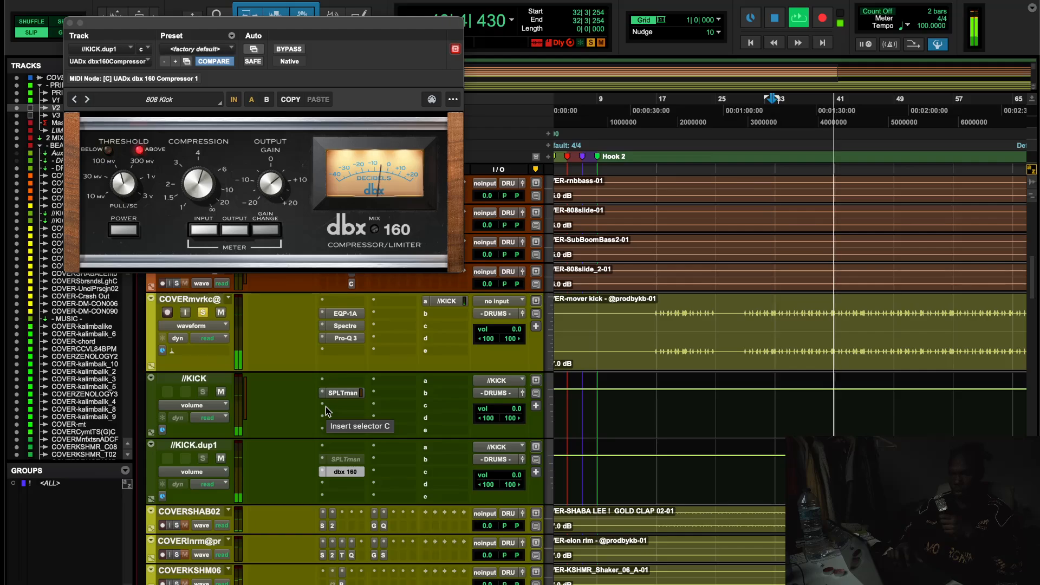
key("space")
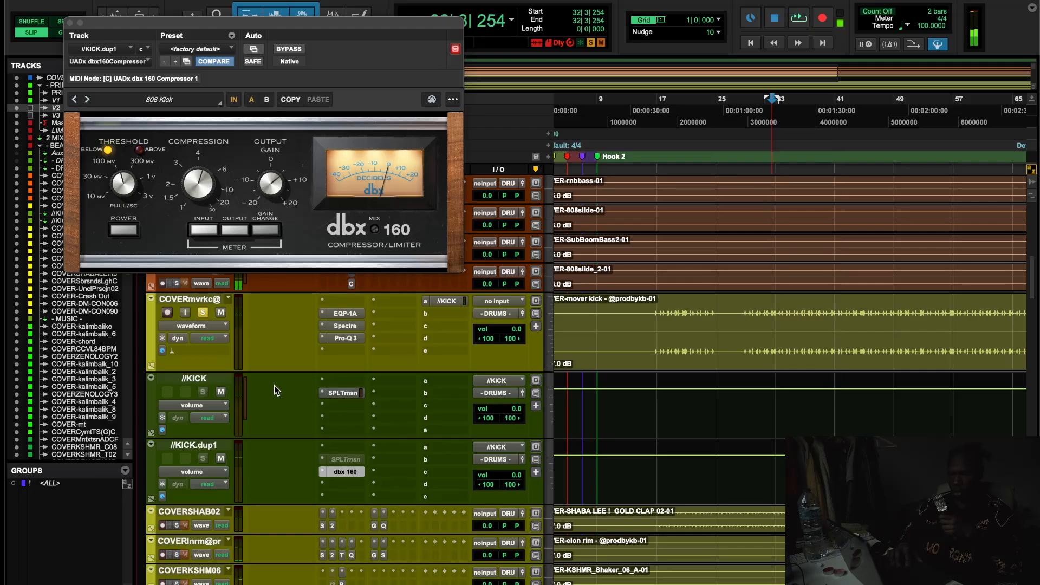
Inspect the EQP-1A and Spectre settings on the mover kick track, including Spectre's presets, and close their windows
left_click(341, 313)
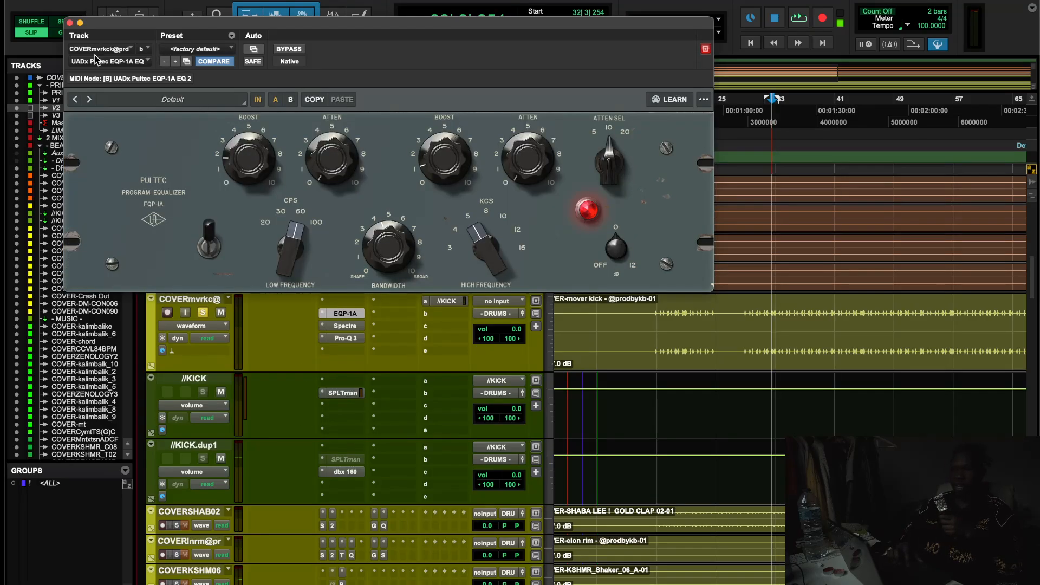
left_click(69, 22)
left_click(345, 326)
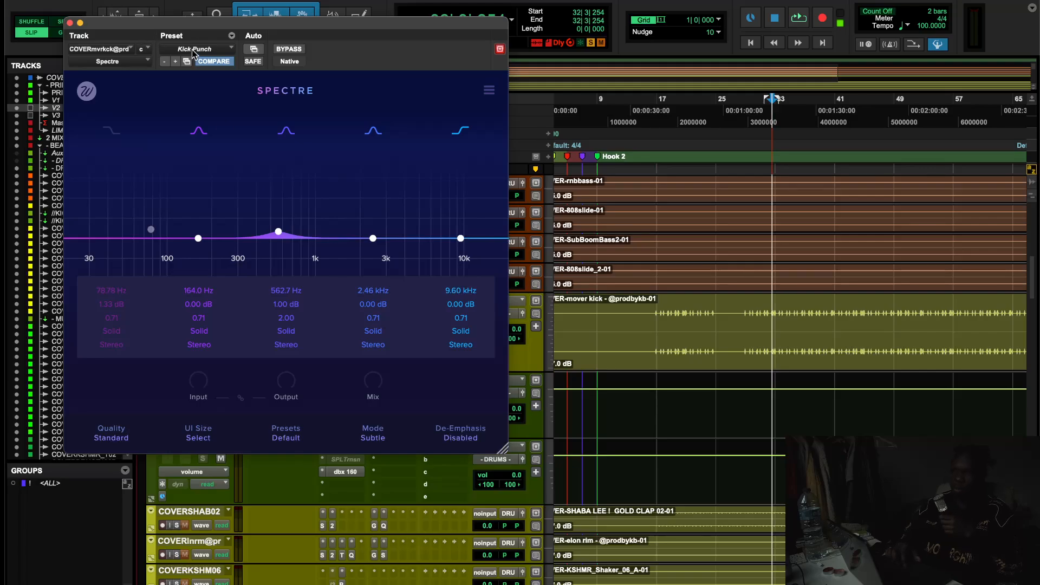
left_click(232, 49)
left_click(395, 44)
left_click(70, 22)
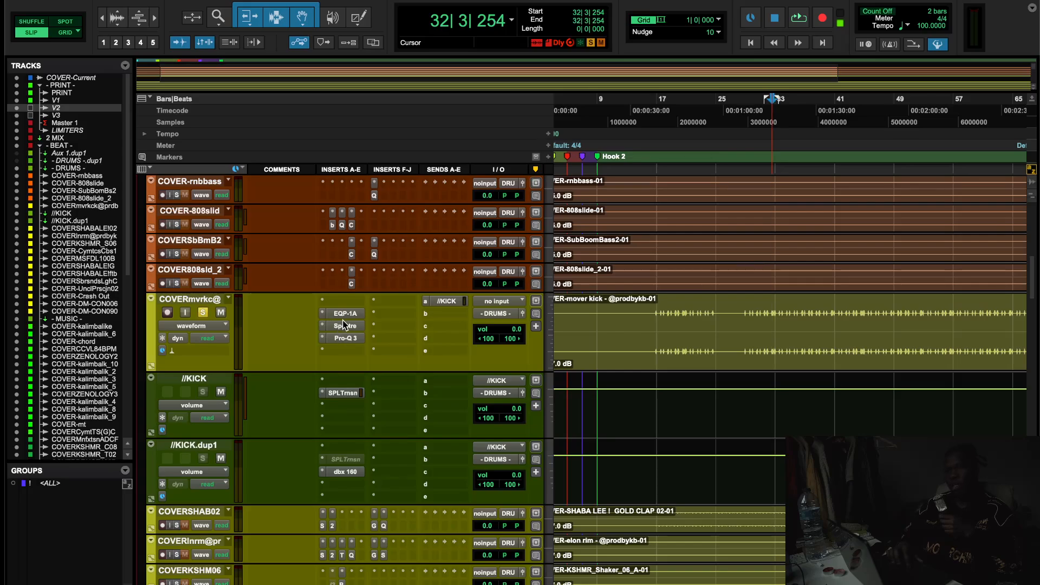
left_click(346, 314)
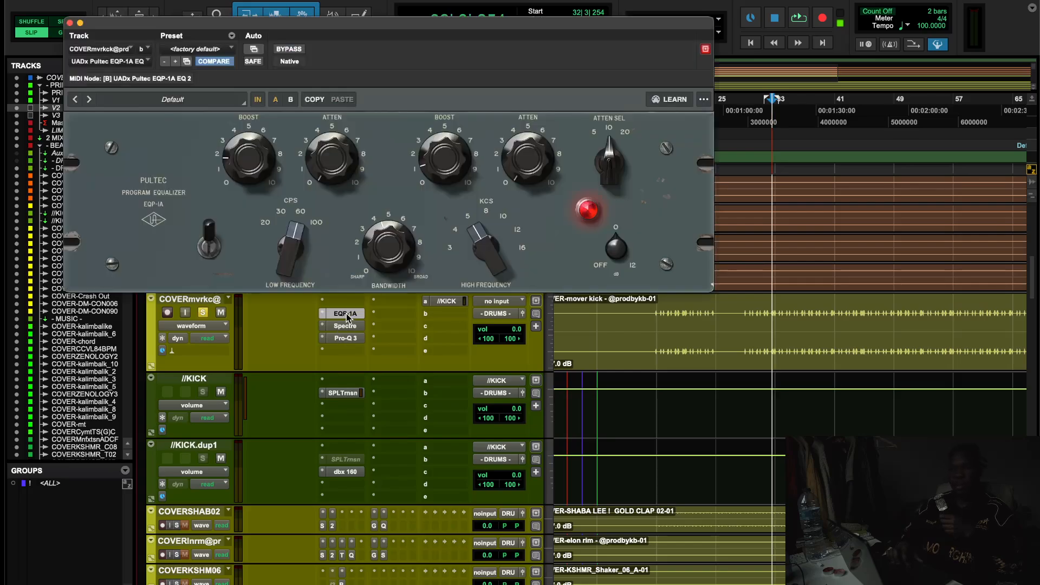
left_click(69, 23)
Play the soloed kick and compare Orion on the - DRUMS - bus bypassed and active, closing its window
scroll(762, 350, "right", 5)
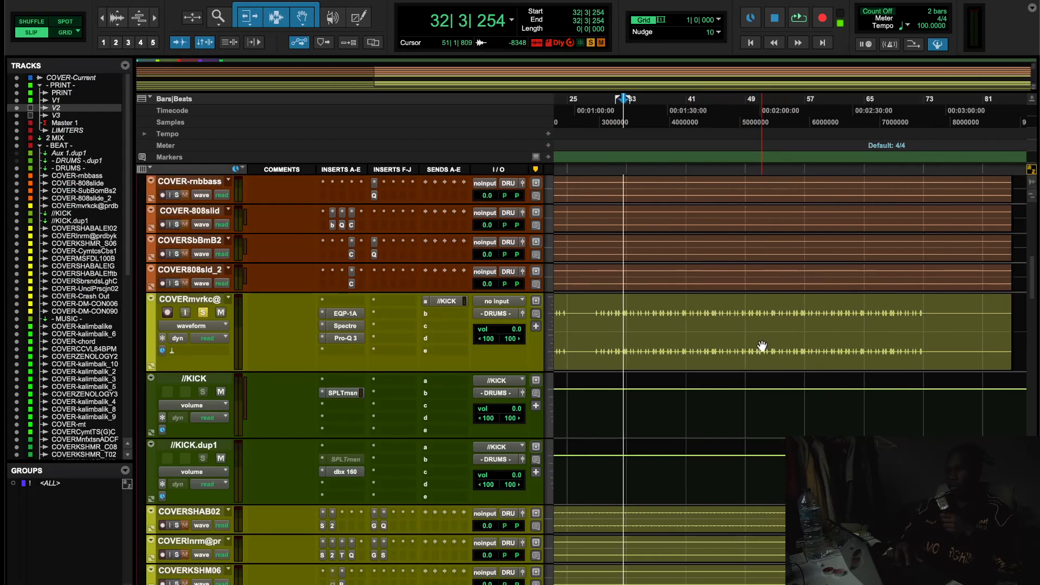
scroll(704, 368, "up", 2)
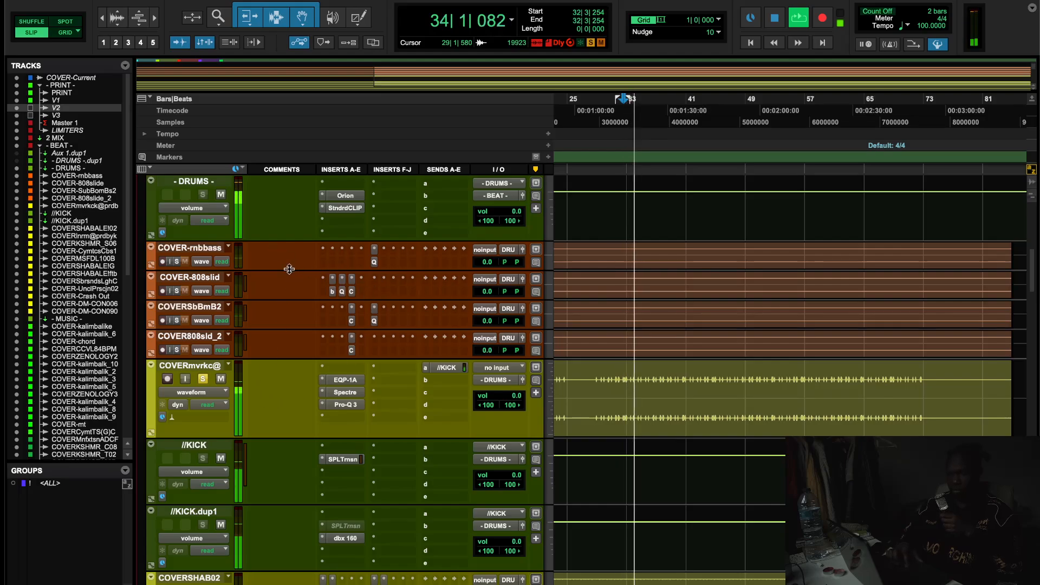
left_click(344, 200)
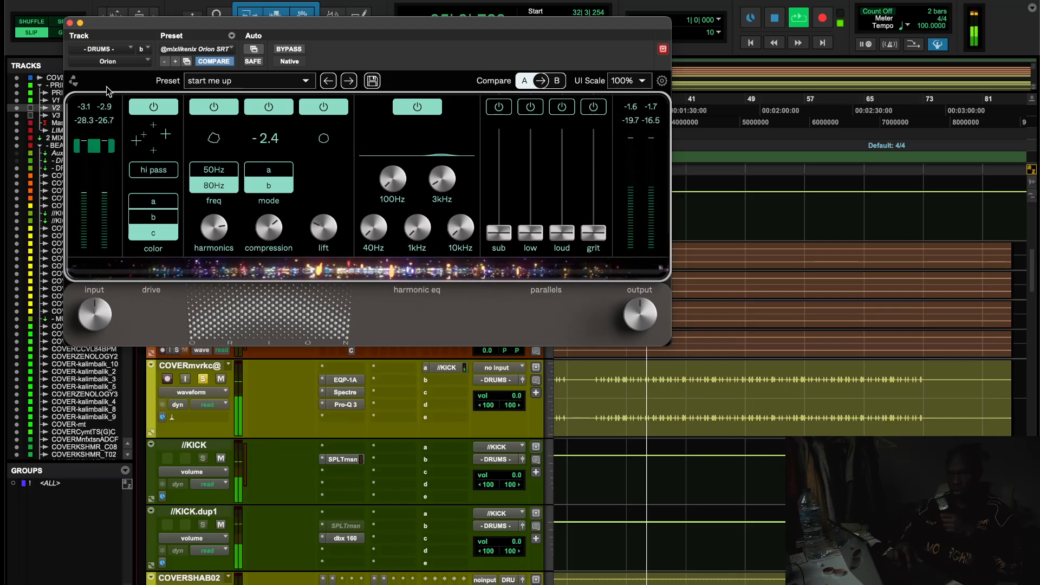
left_click(293, 50)
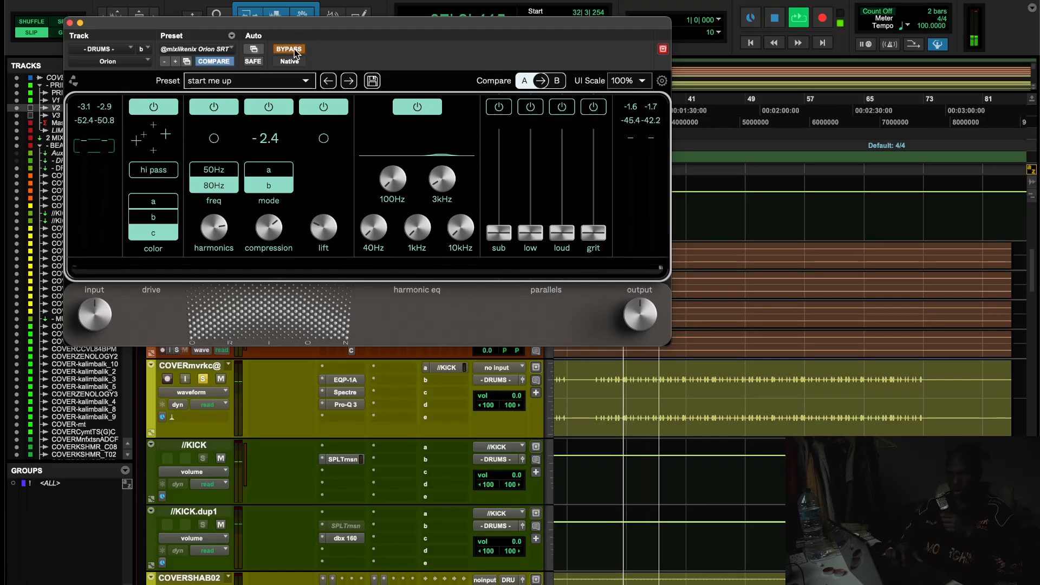
left_click(294, 51)
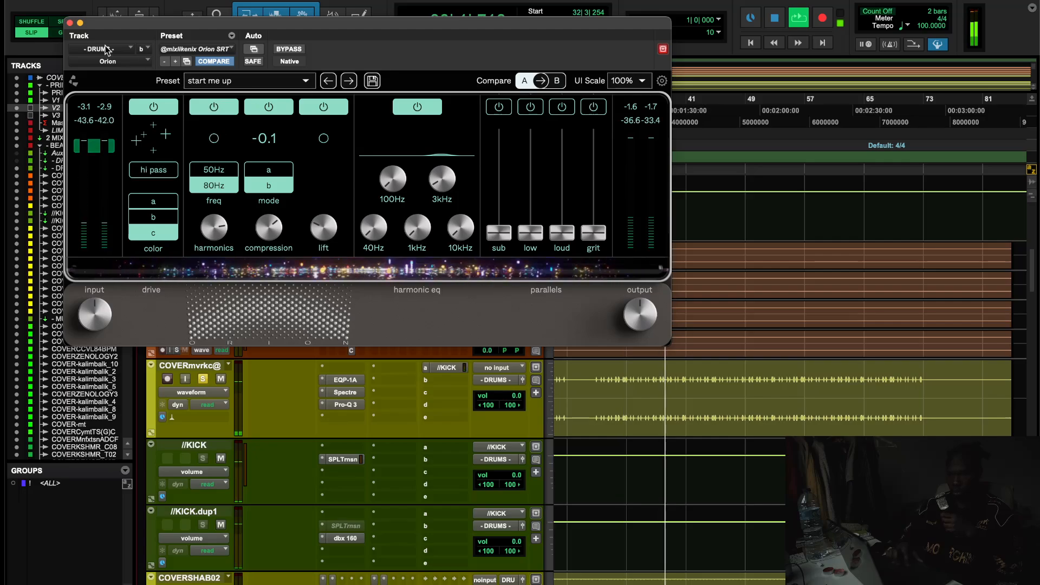
left_click(81, 24)
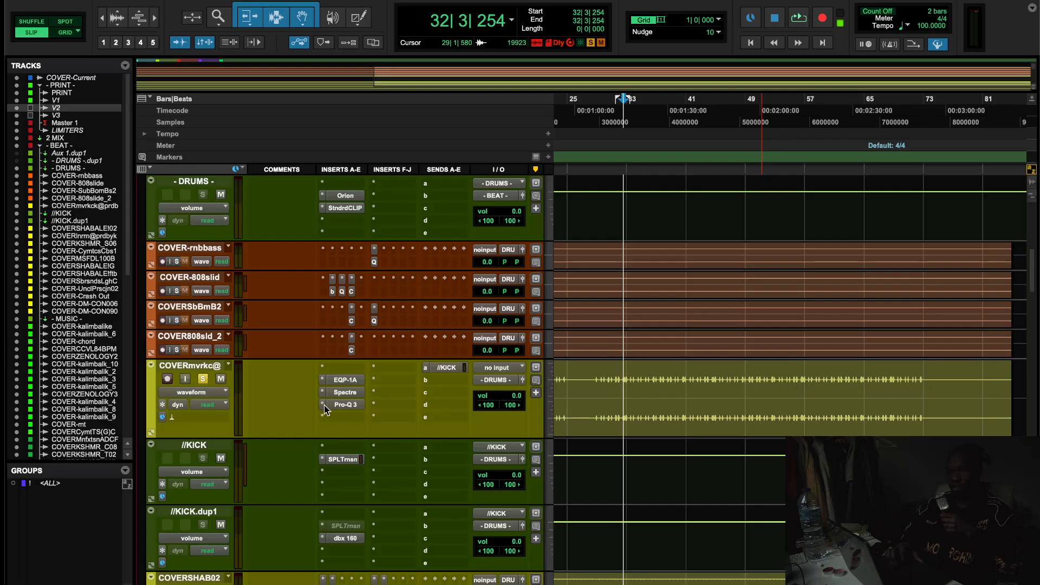
Enlarge the audio waveform display so the drum and bass tracks' clips are easier to read
left_click(118, 14)
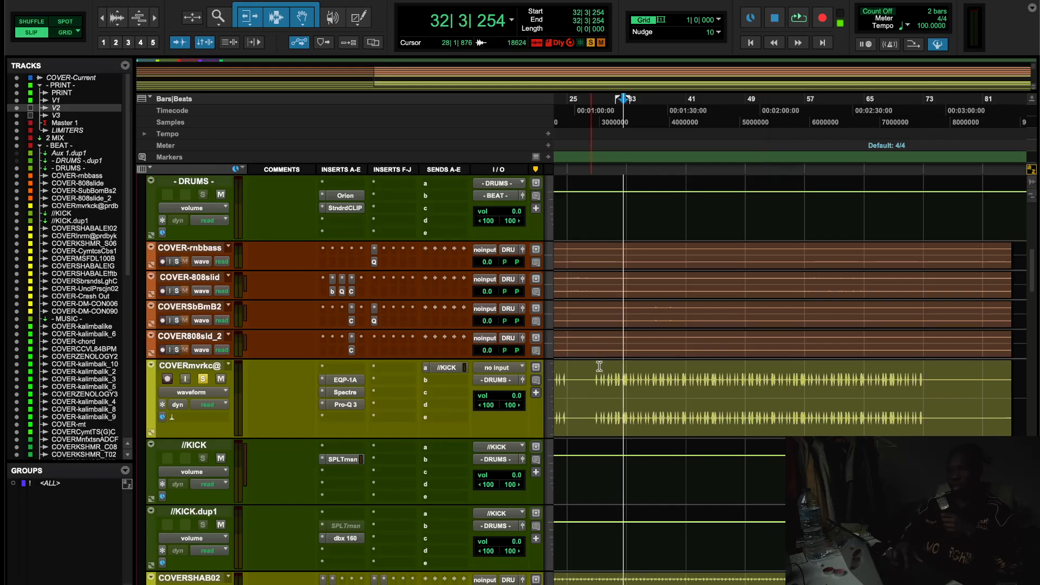
scroll(599, 366, "left", 5)
scroll(600, 366, "up", 5)
scroll(599, 367, "down", 5)
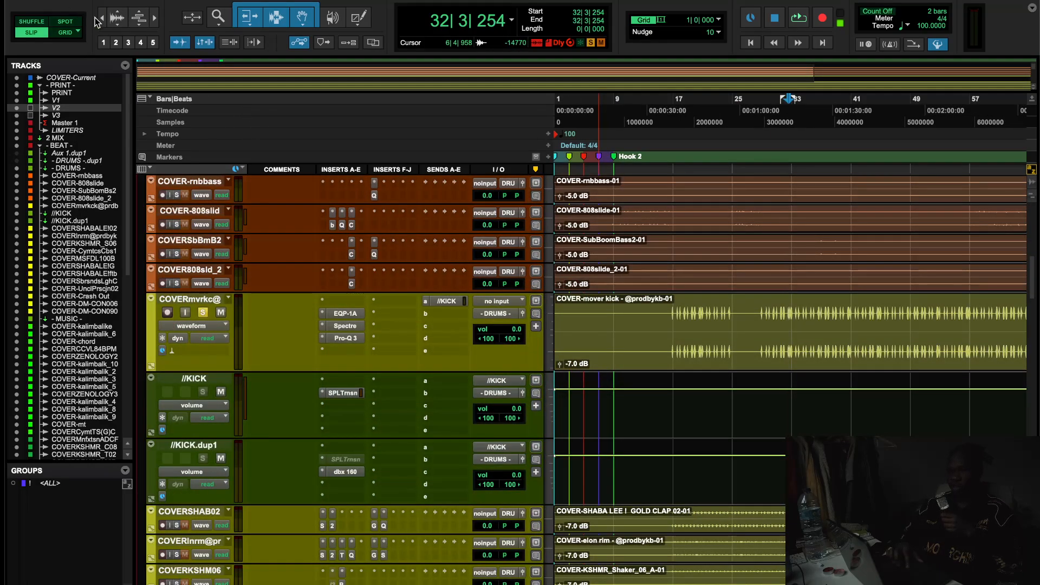
left_click(116, 16)
scroll(671, 298, "down", 10)
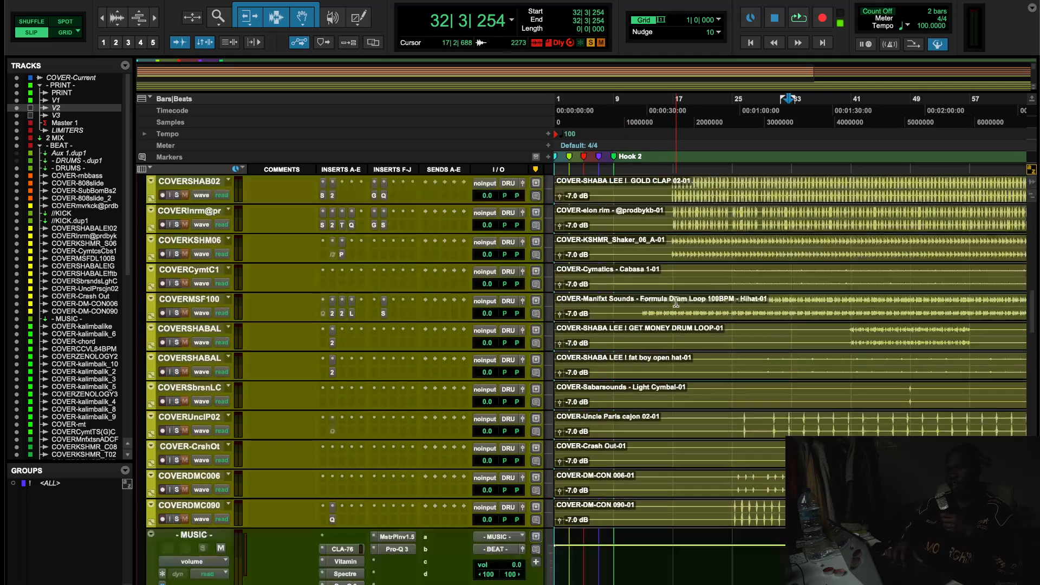
scroll(673, 299, "up", 12)
Cue playback at about bar 41 and view the Pro-C 2 compressor on the COVER-808slide_2 track
scroll(675, 301, "right", 1)
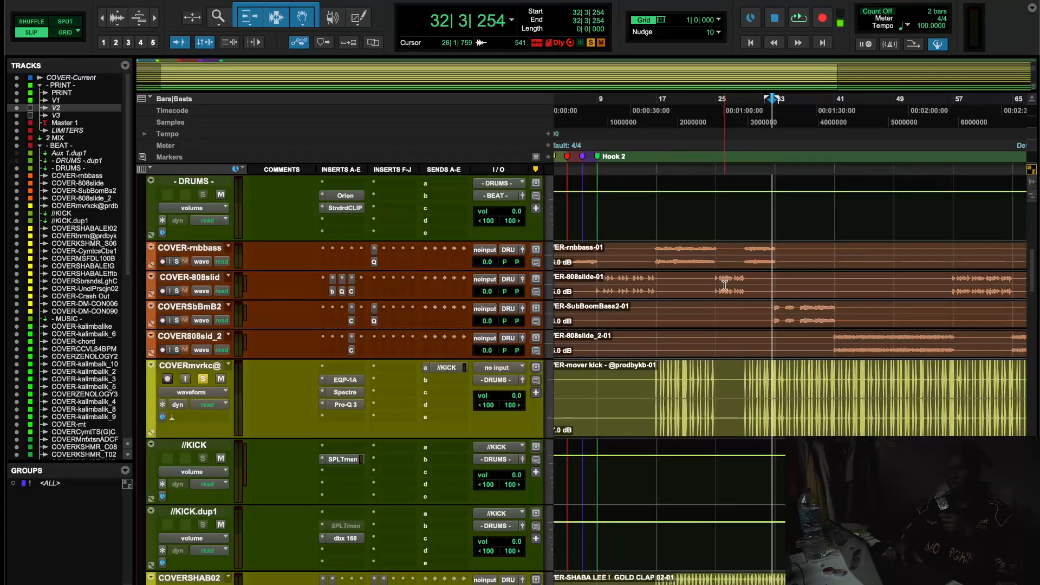
scroll(774, 339, "right", 3)
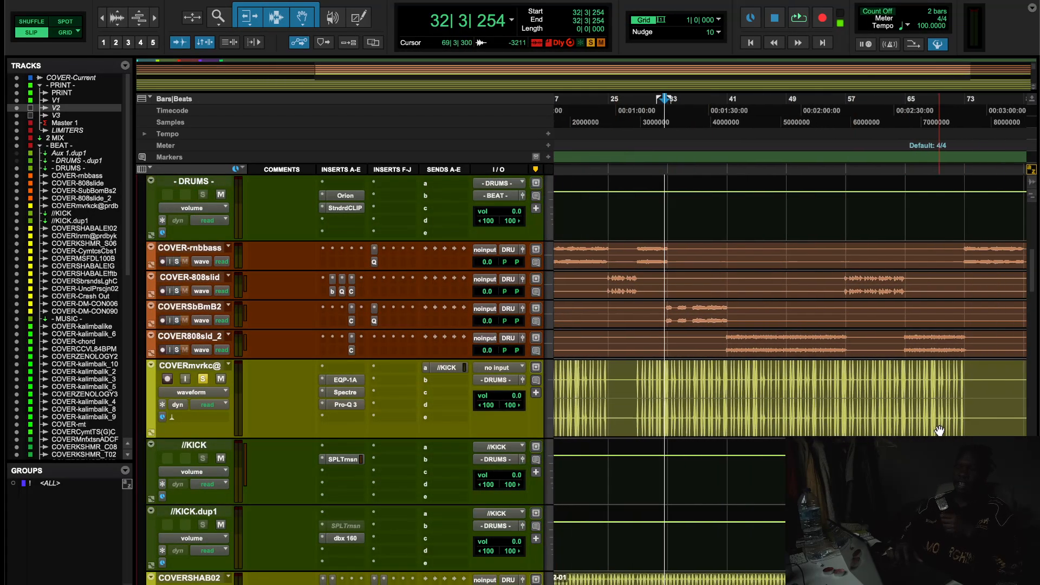
scroll(770, 337, "left", 2)
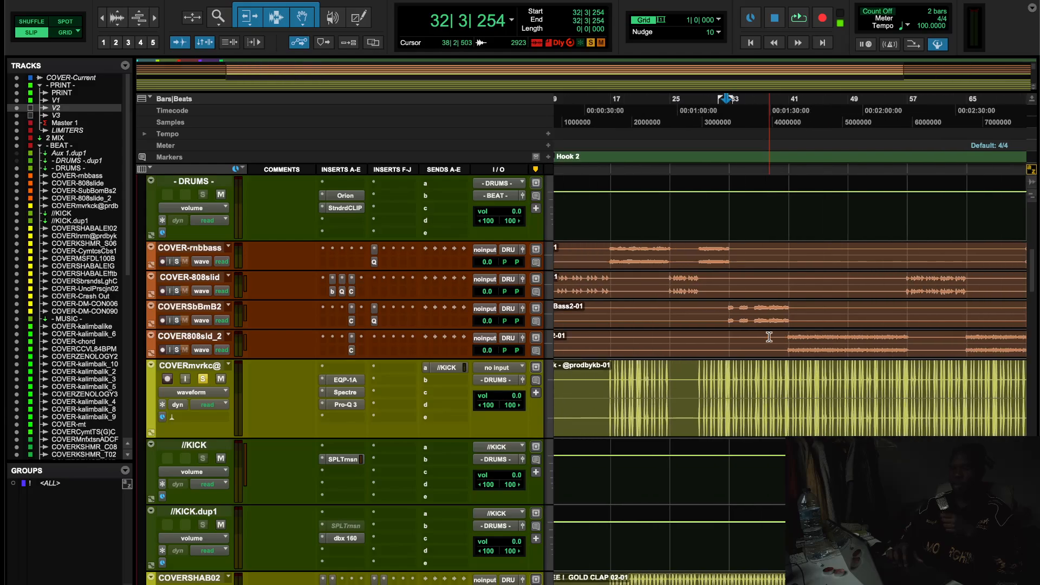
scroll(769, 337, "right", 3)
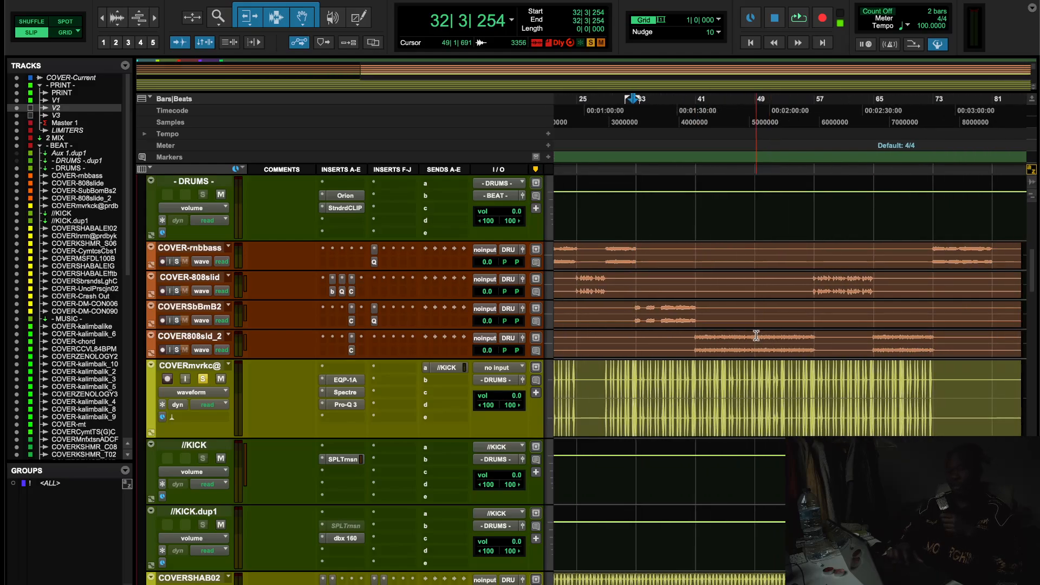
scroll(775, 320, "left", 1)
left_click(748, 100)
scroll(748, 270, "left", 2)
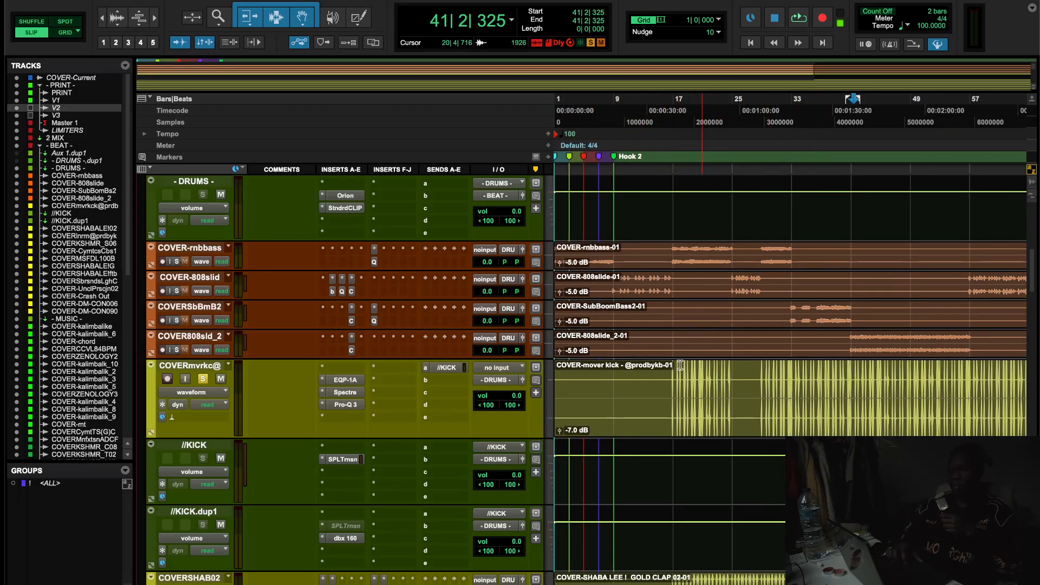
left_click(352, 349)
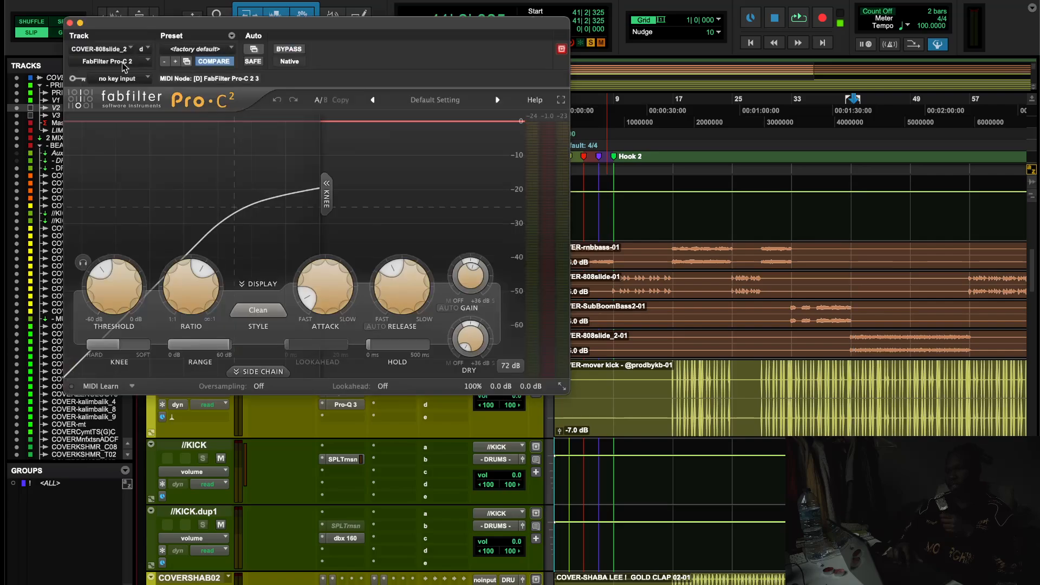
left_click(70, 23)
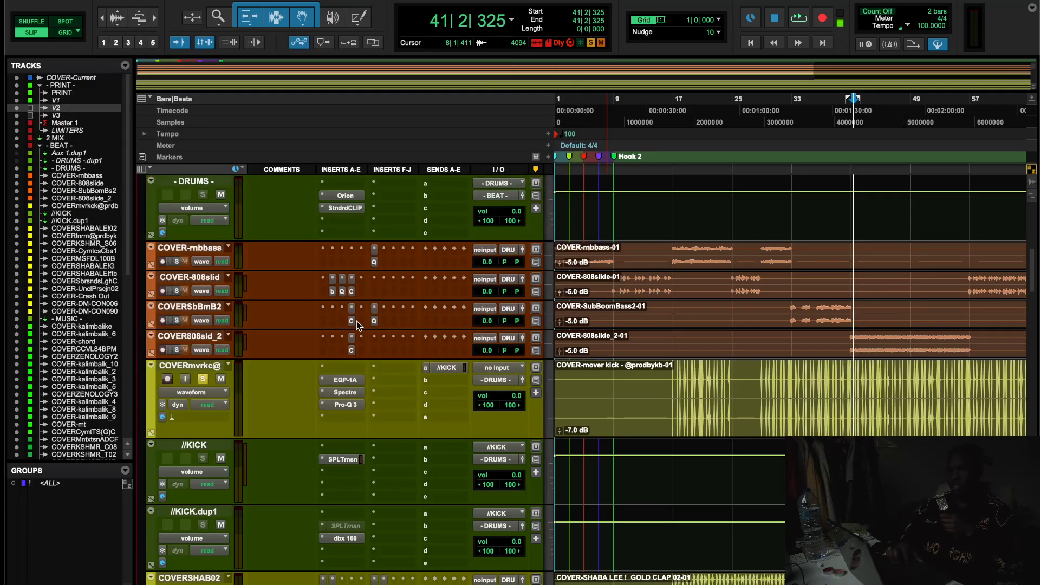
Play from about bar 41 and add the 808slide_2 and SubBoomBass2 tracks to the soloed kick
key("space")
left_click(177, 349)
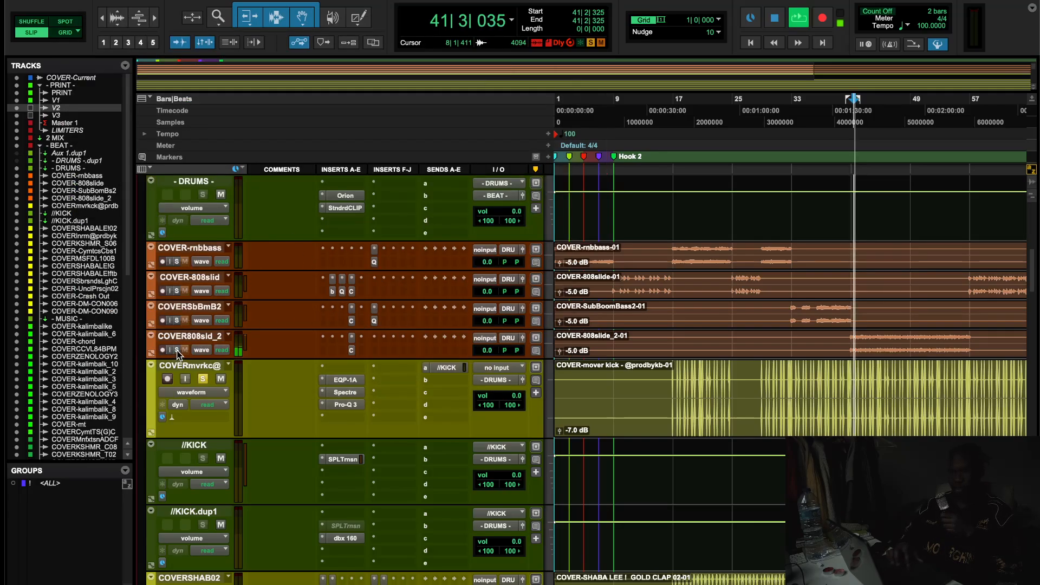
left_click(178, 320)
Play from about bar 15 with the rnbbass and 808slide tracks also soloed, stop playback, and clear all solos
left_click(662, 100)
left_click(177, 261)
left_click(177, 291)
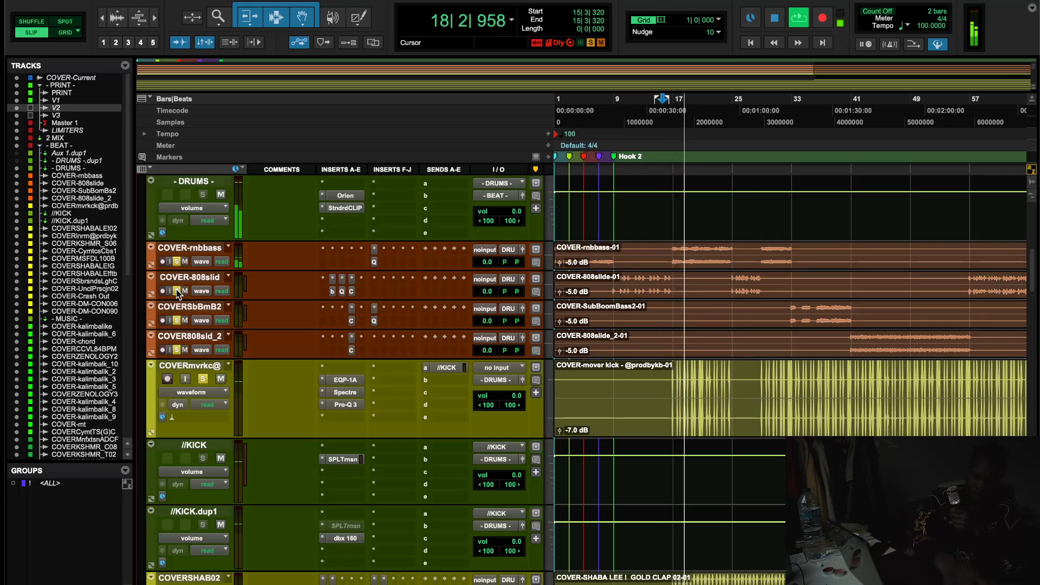
key("space")
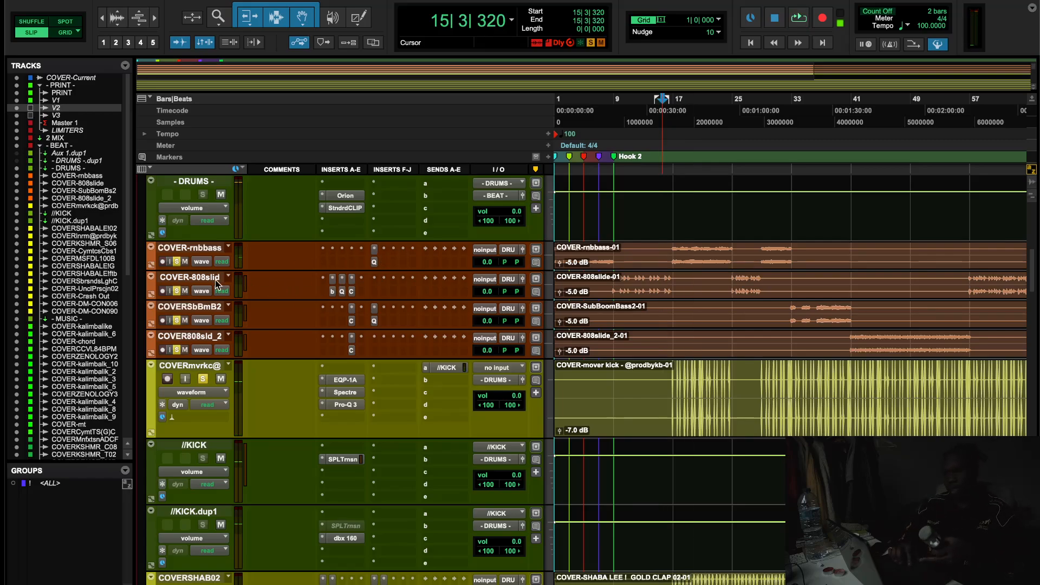
left_click(176, 261, "alt")
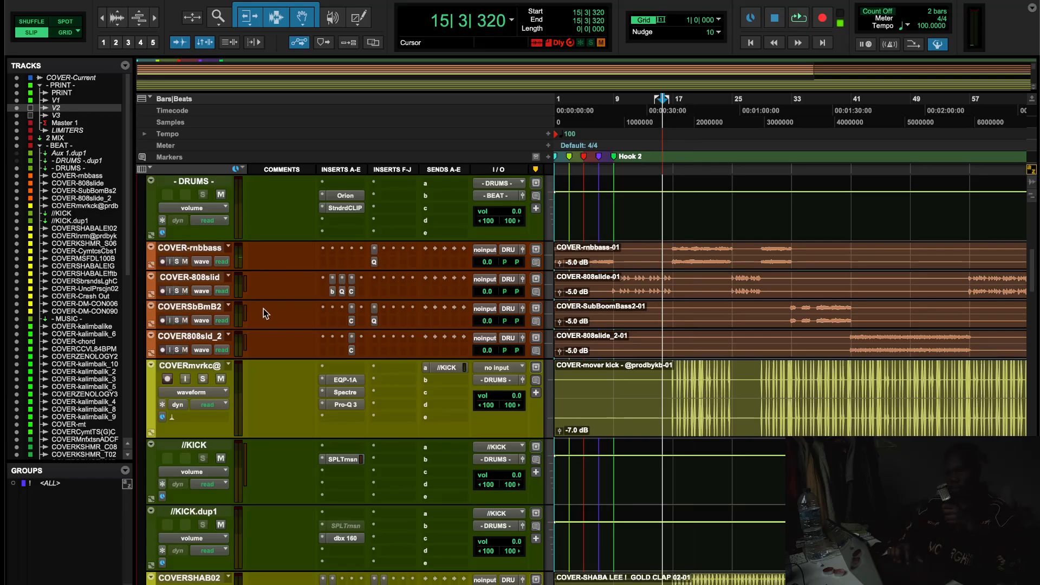
Cue playback at about bar 9 and view the bx_subsynth and EQ inserts on the COVER-808slide track
left_click(621, 371)
left_click(336, 291)
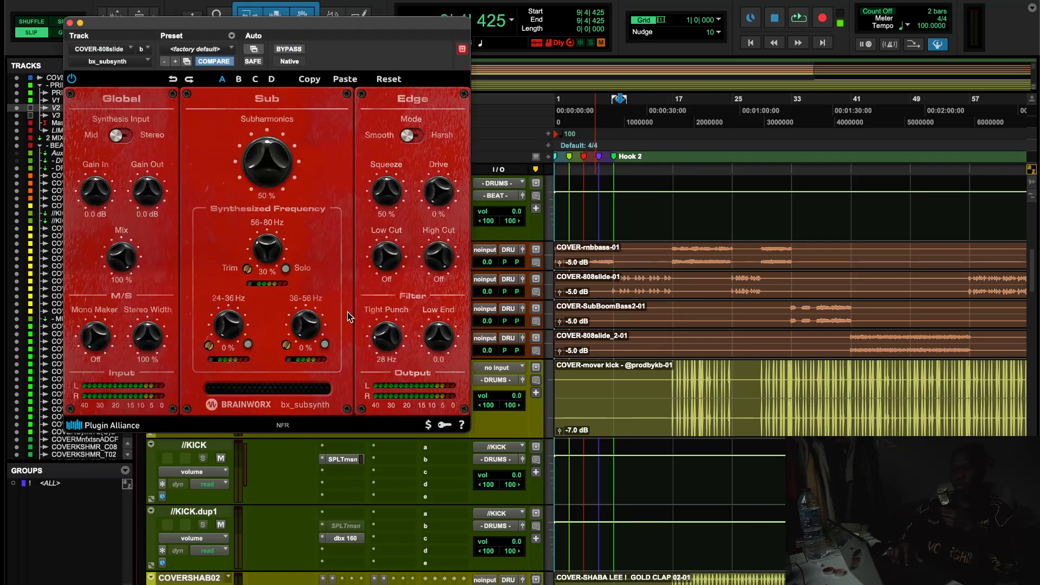
left_click(70, 24)
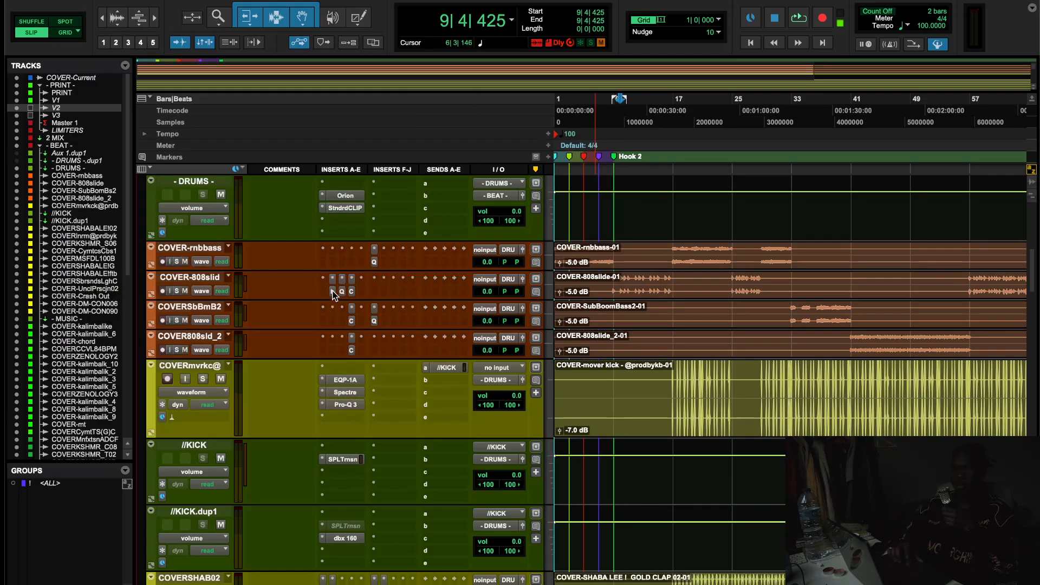
left_click(343, 292)
left_click(70, 24)
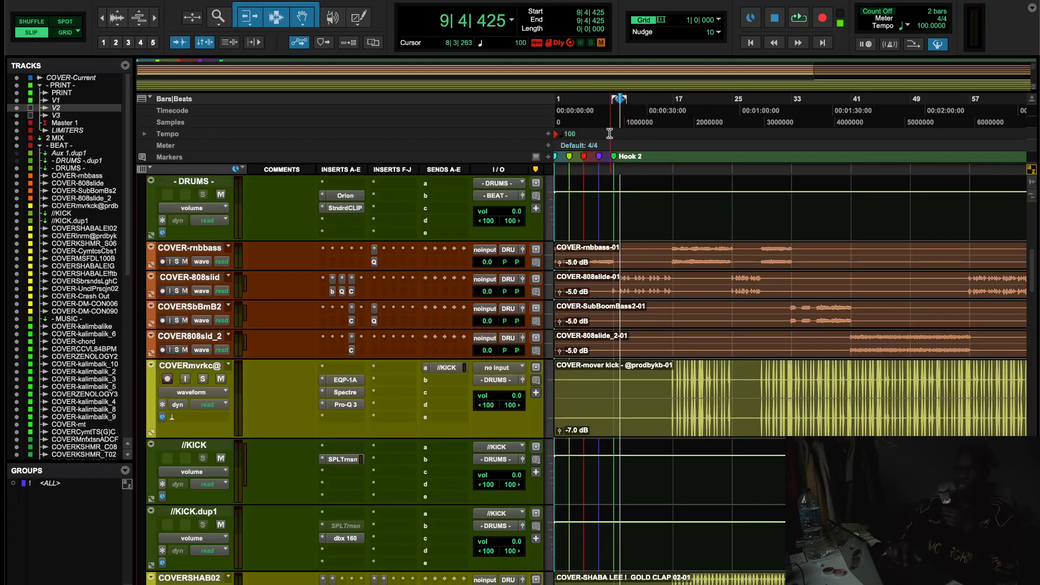
Play from about bar 7 and mute the ALL FX bus
key("space")
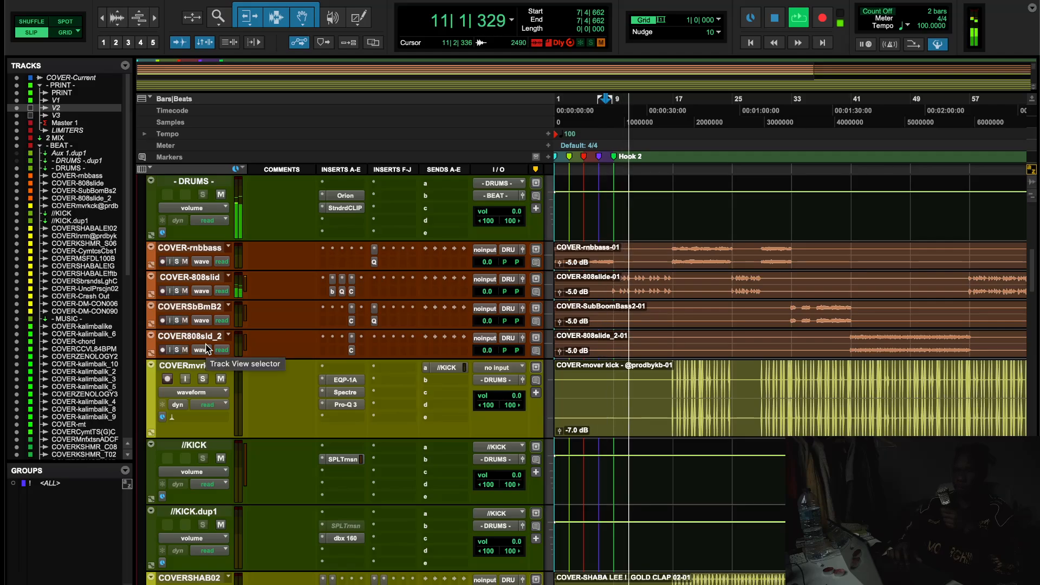
scroll(208, 355, "down", 20)
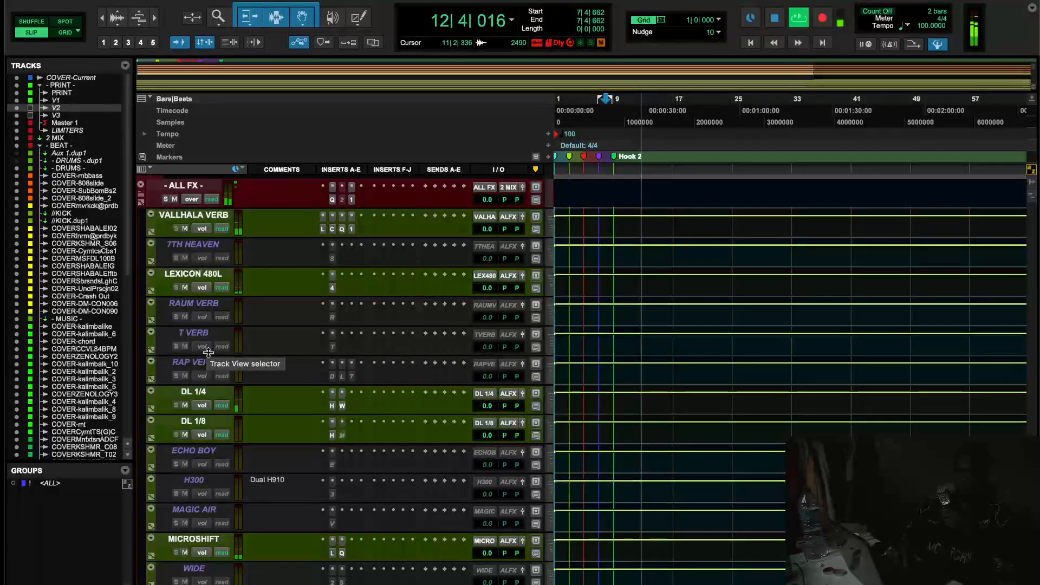
scroll(209, 352, "up", 1)
left_click(174, 233)
scroll(285, 317, "up", 10)
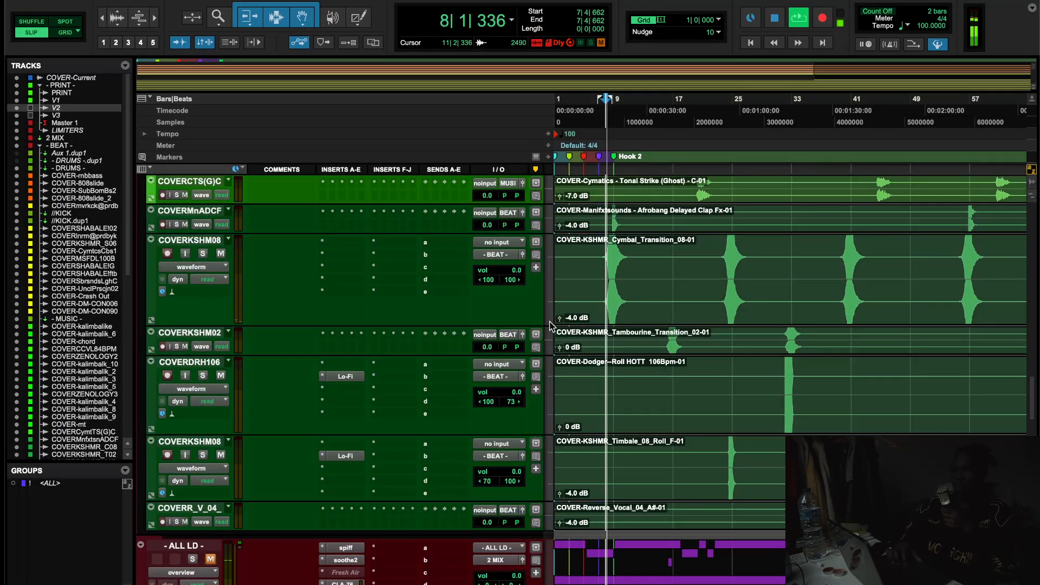
scroll(551, 325, "up", 15)
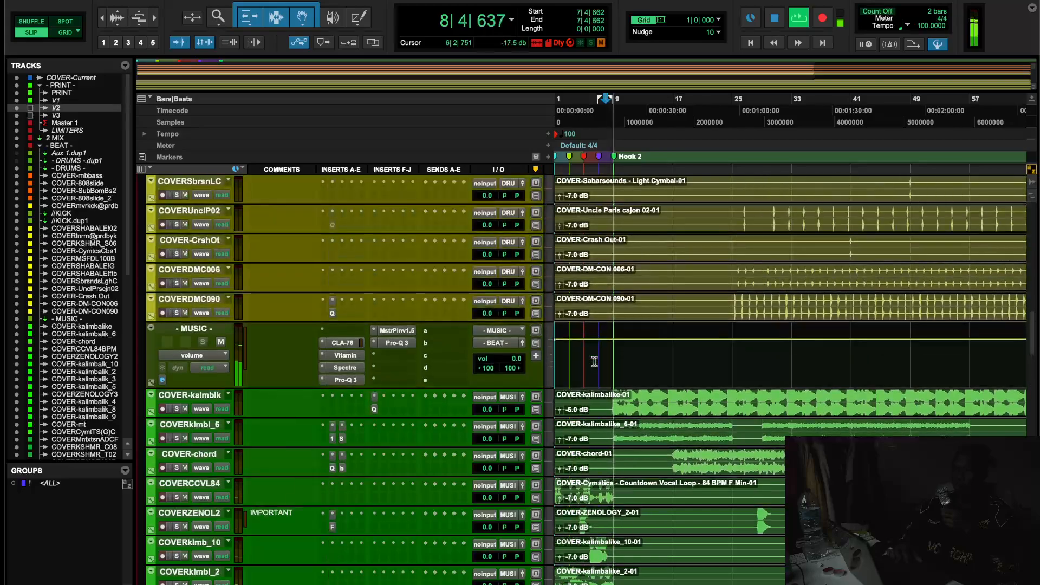
scroll(595, 362, "up", 15)
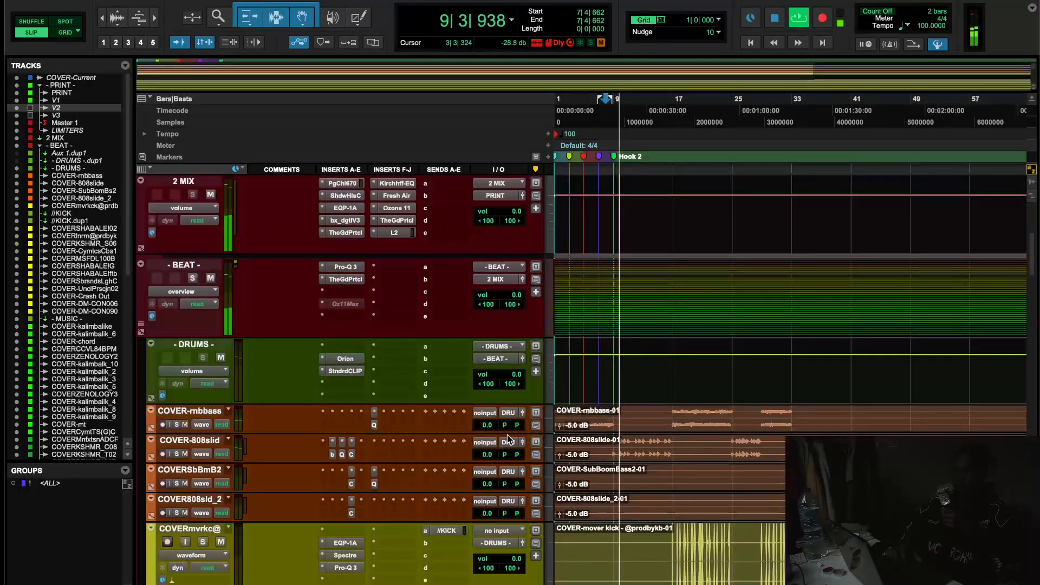
Compare the COVER-808slide track with its bx_subsynth bypassed and active, stop playback, and close the plug-in
left_click(334, 455)
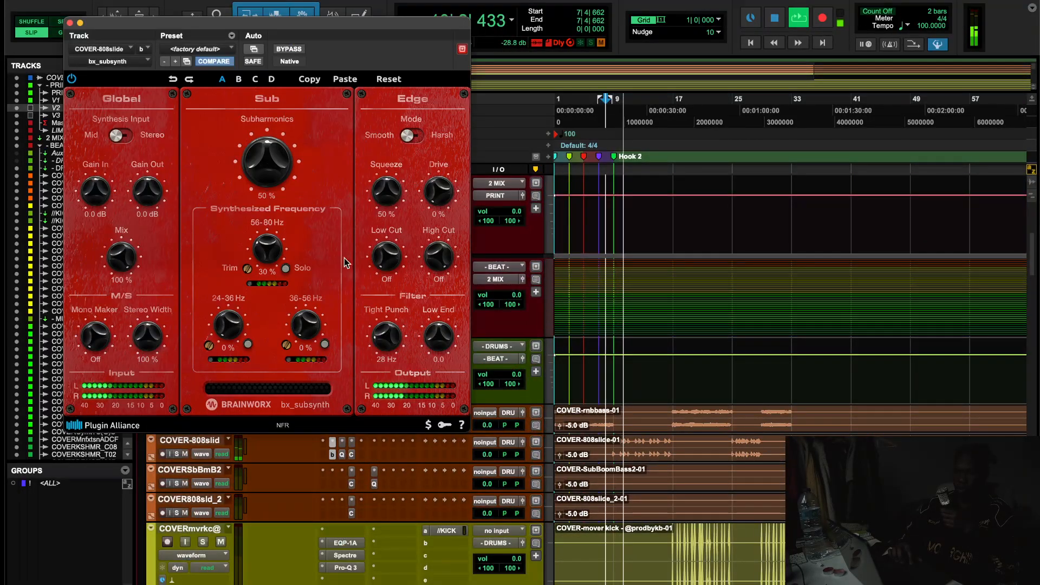
left_click(285, 50)
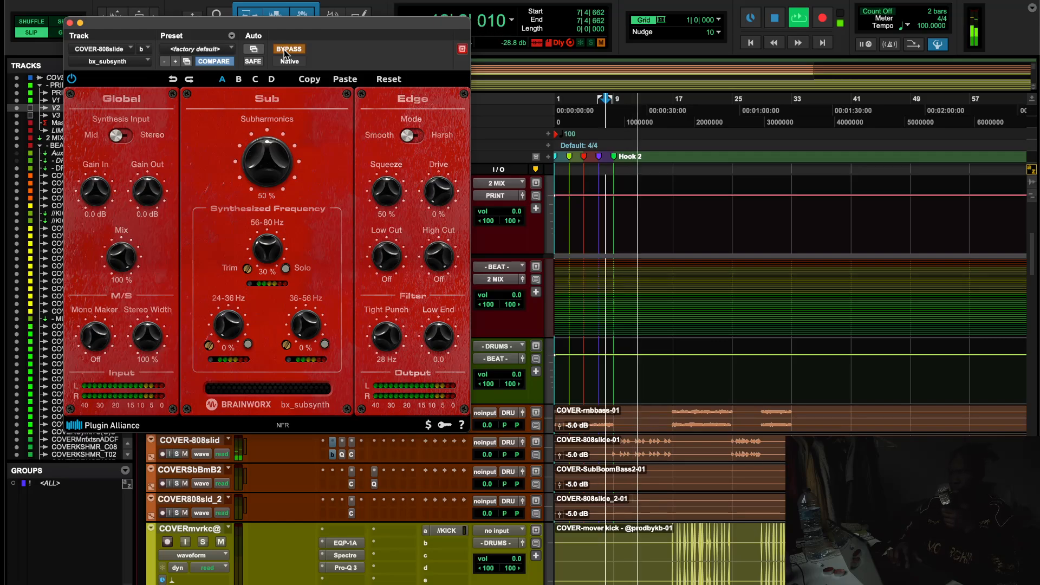
left_click(285, 50)
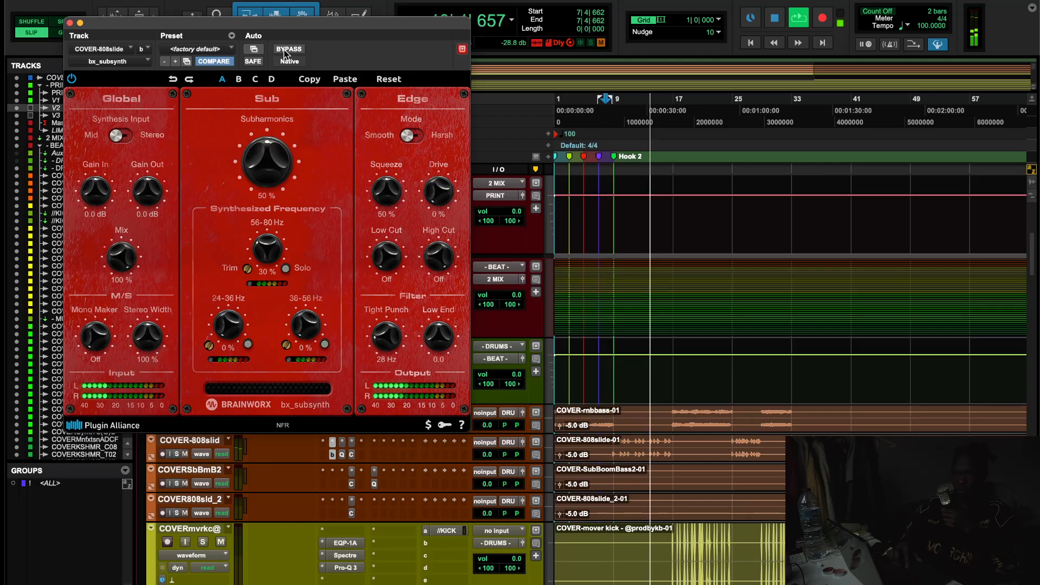
key("space")
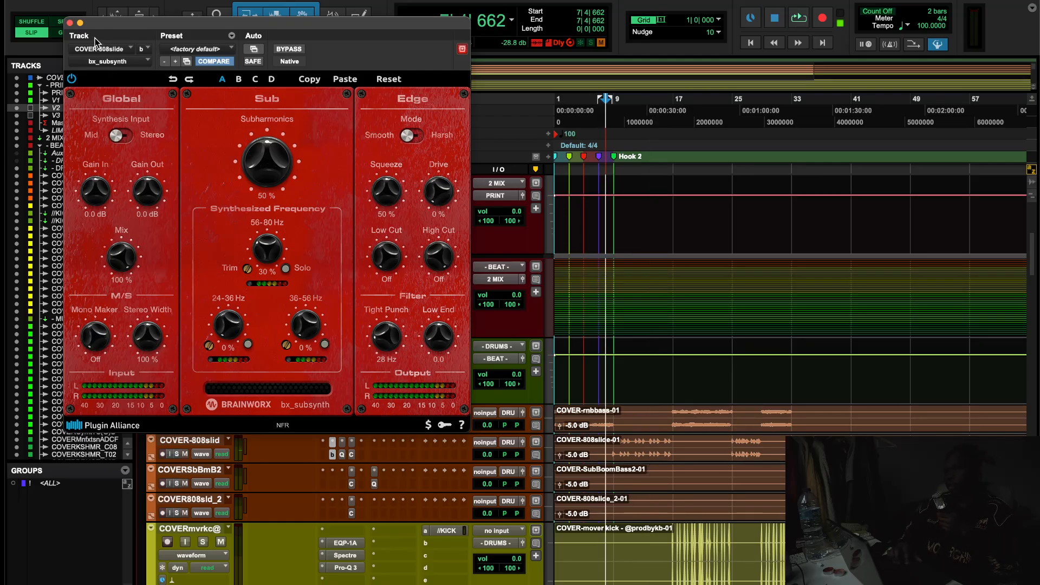
left_click(69, 23)
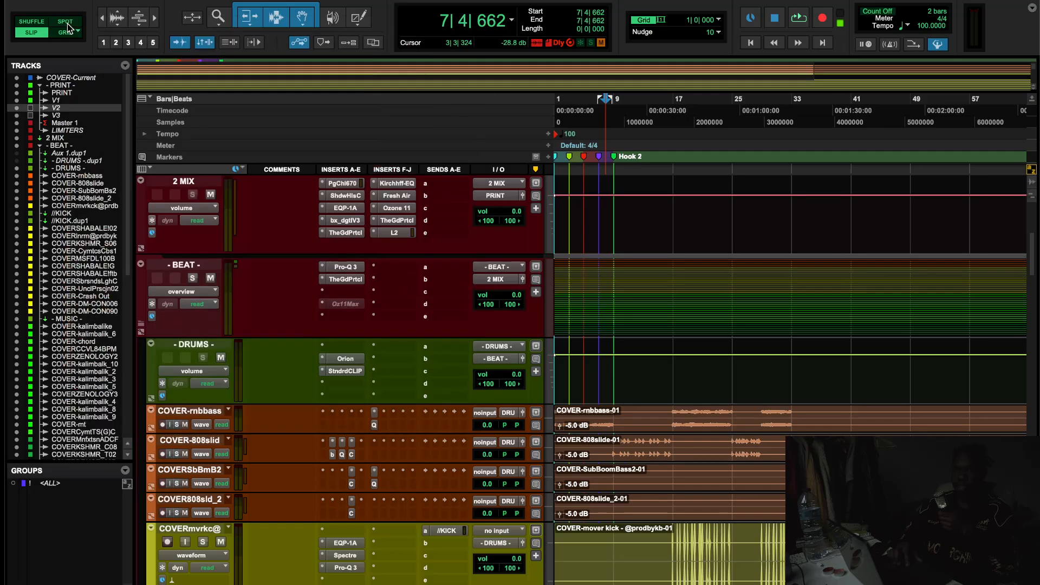
Review the bx_subsynth settings on the COVER-808slide track once more with playback stopped
scroll(360, 351, "down", 10)
scroll(359, 351, "up", 2)
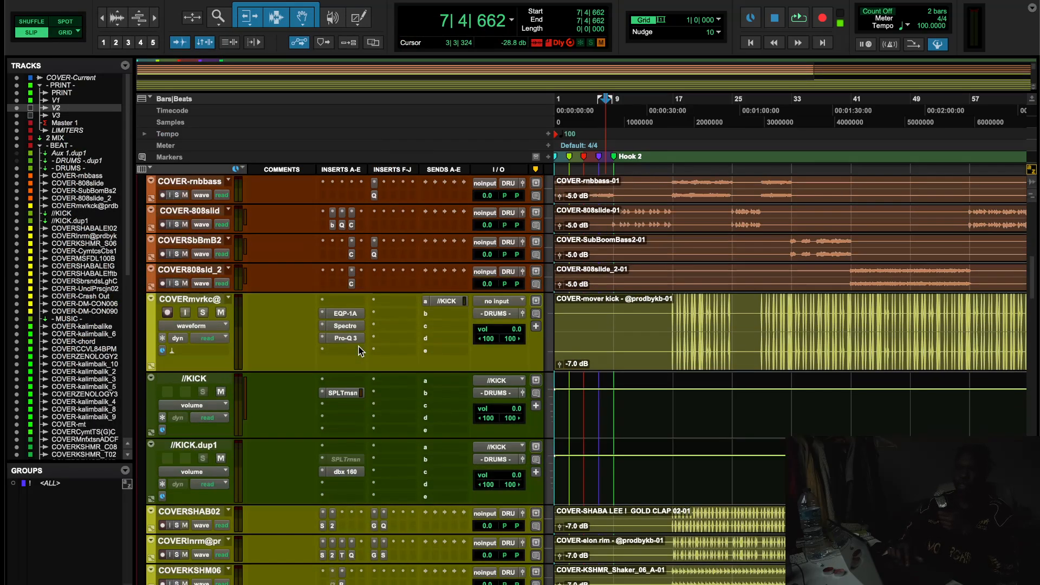
left_click(331, 226)
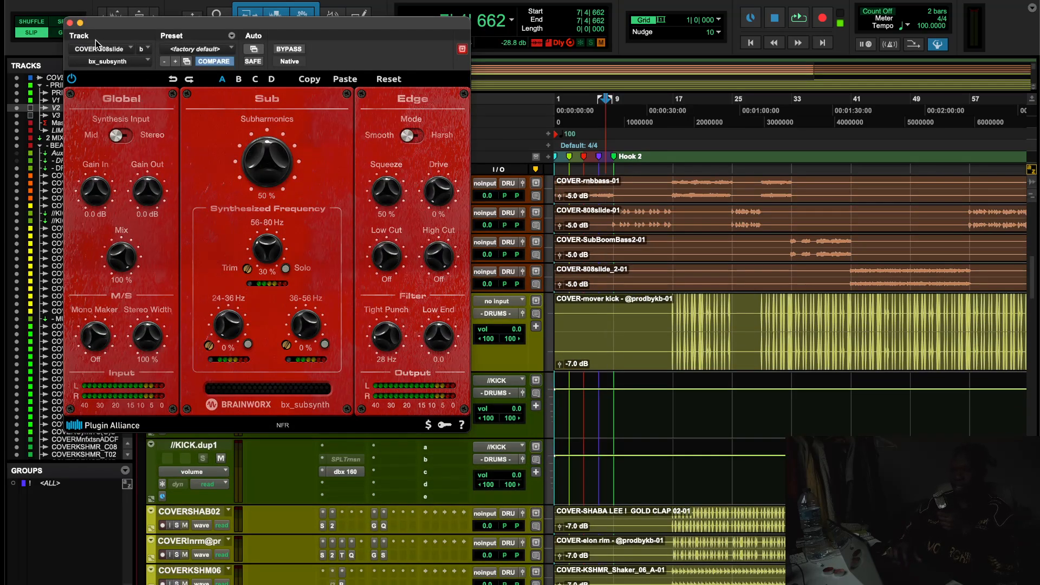
left_click(70, 24)
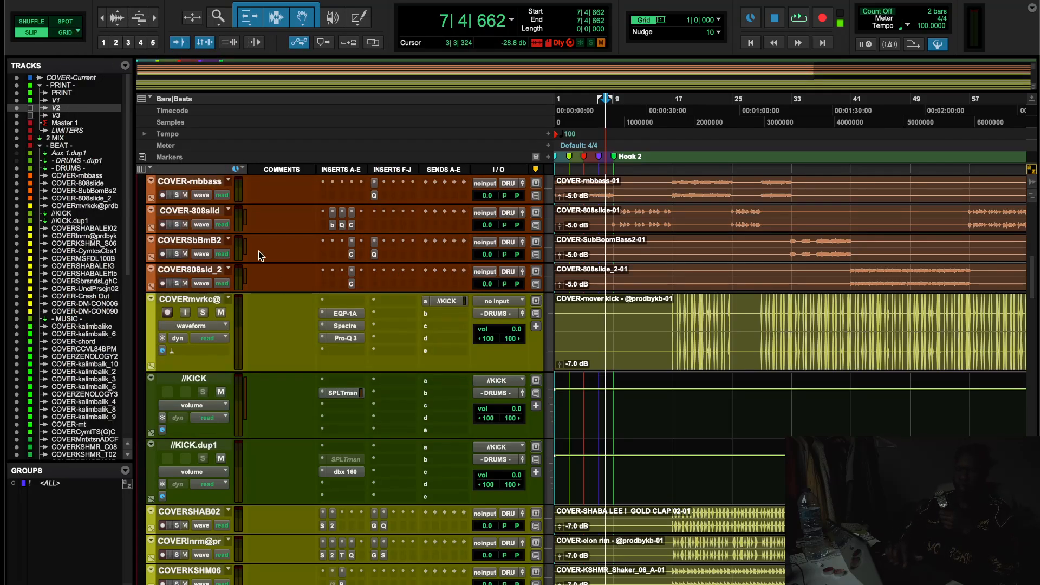
Enlarge the elon rim track and view its Trinity Shaper and StandardCLIP inserts
scroll(281, 286, "down", 6)
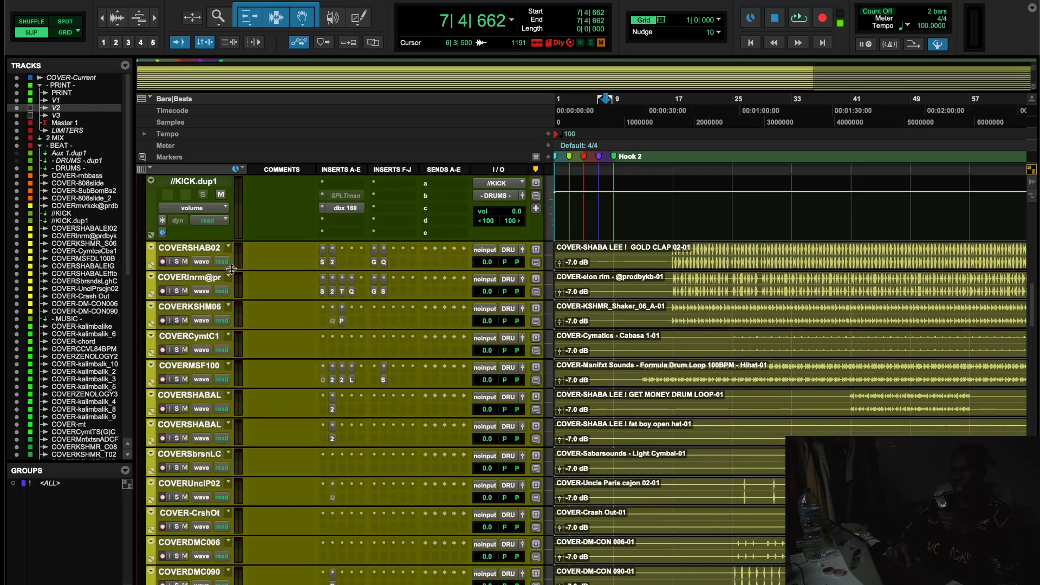
left_click_drag(278, 300, 285, 341)
left_click(340, 304)
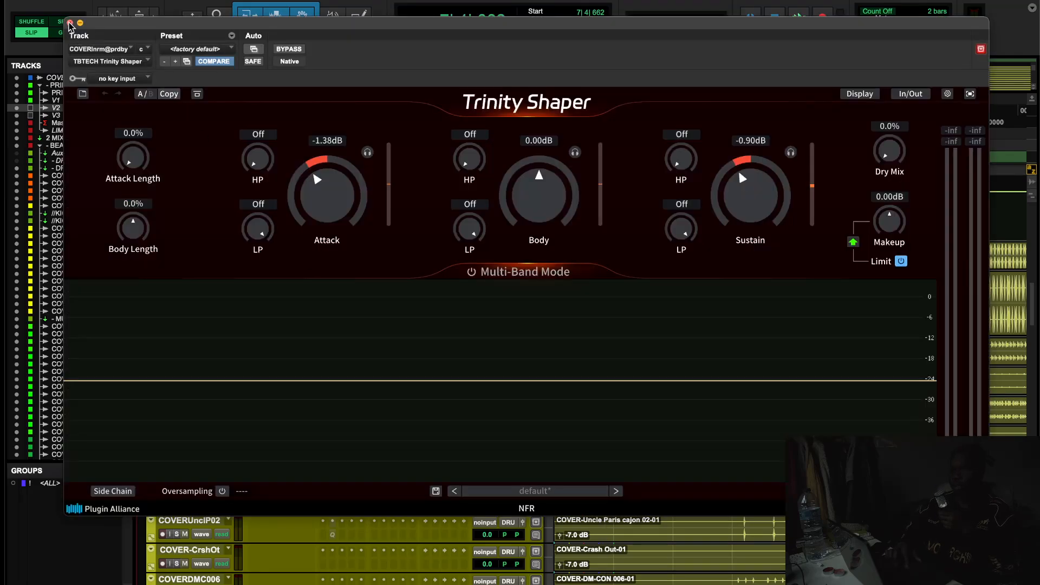
left_click(69, 23)
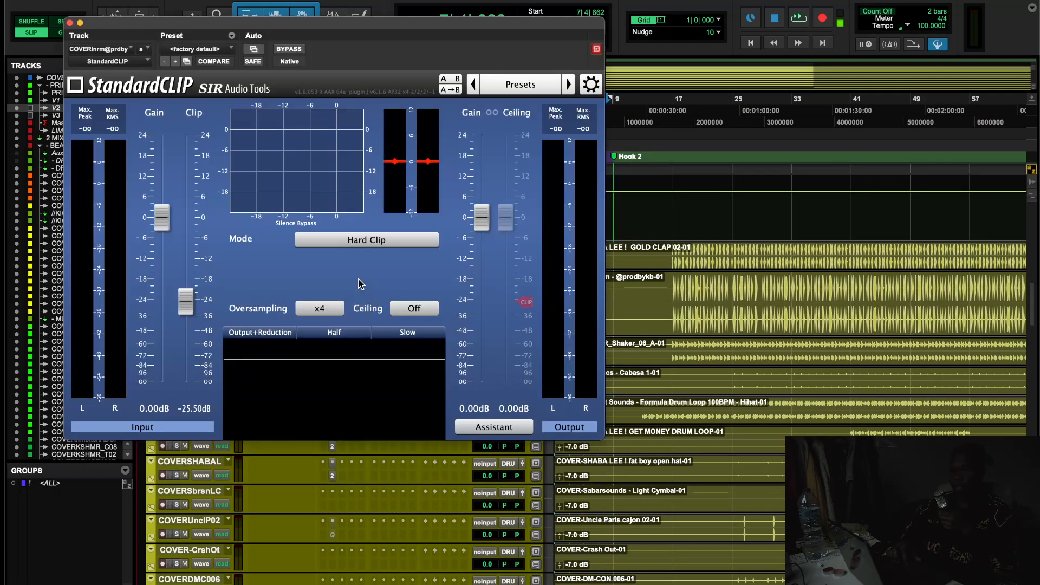
left_click(357, 279)
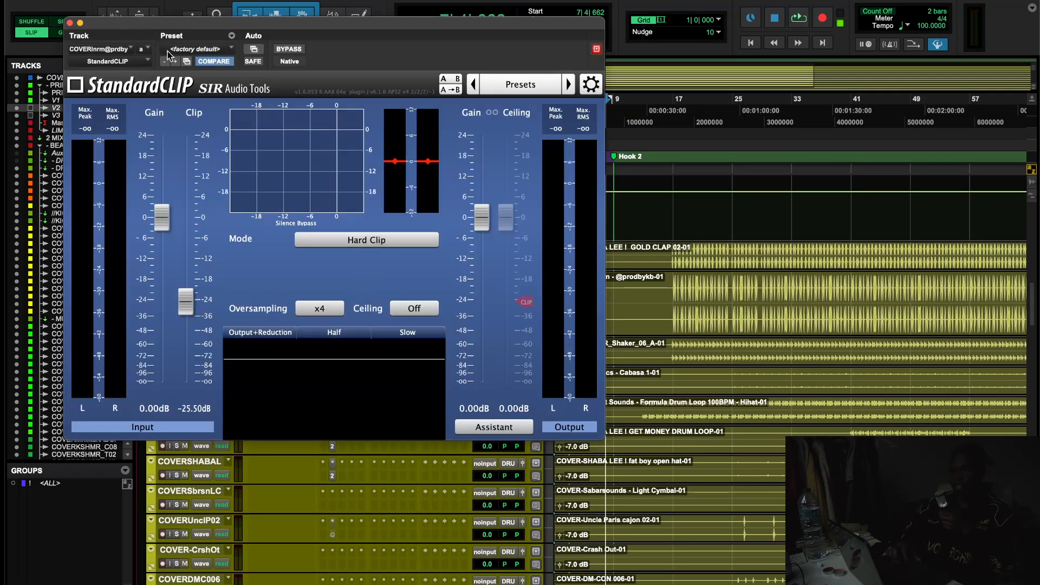
left_click(70, 22)
Play from about bar 17 with the gold clap, elon rim, mover kick and bass tracks soloed
left_click(676, 110)
key("space")
left_click(179, 261)
left_click(204, 290)
scroll(205, 290, "up", 3)
scroll(205, 289, "up", 3)
left_click(203, 283)
scroll(202, 284, "up", 2)
scroll(189, 249, "up", 3)
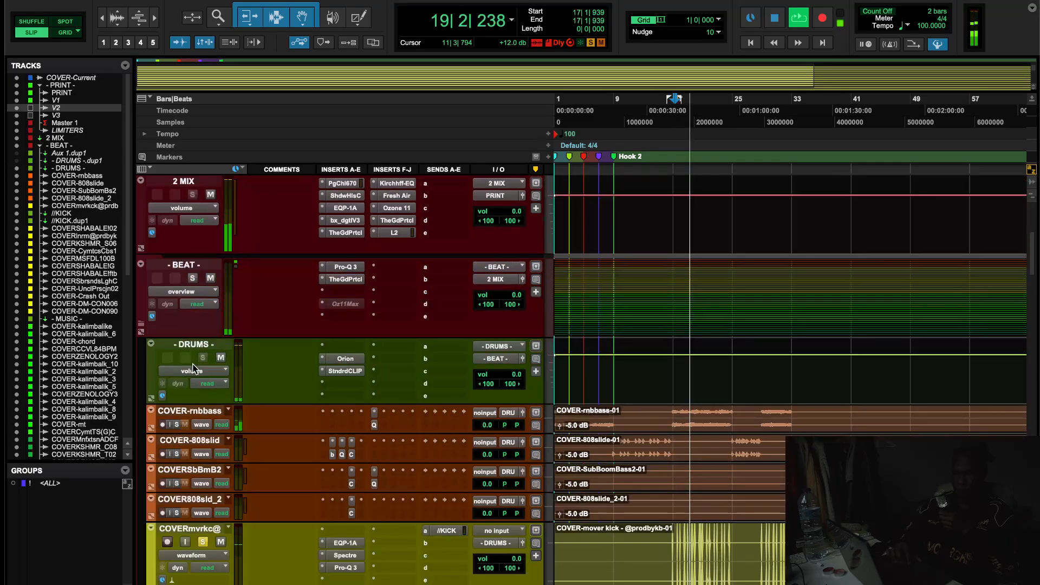
left_click(177, 455)
left_click(177, 484)
left_click(176, 514)
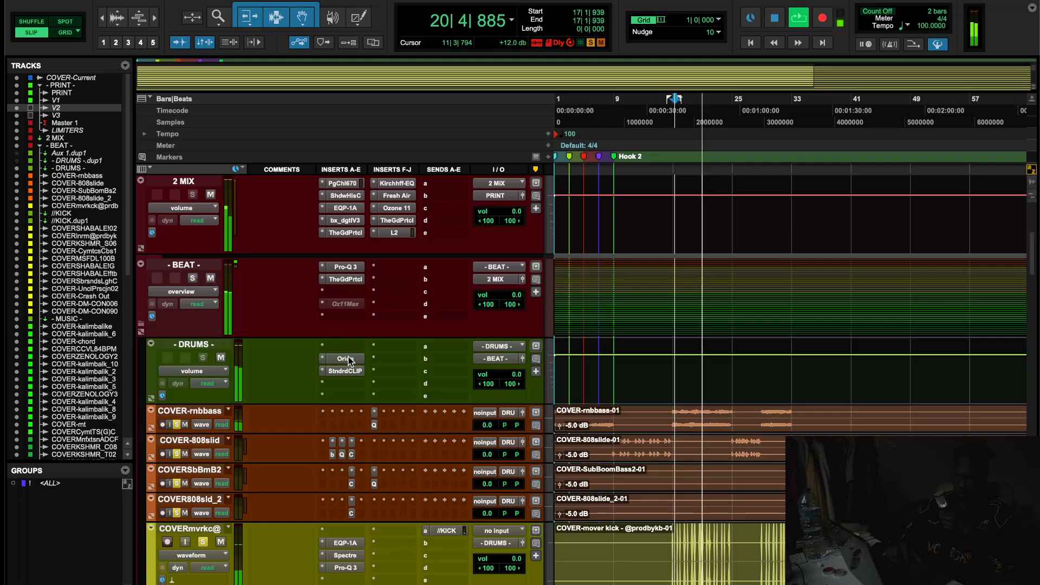
View the Orion plug-in on the DRUMS bus during playback, close it, and stop playback
left_click(345, 358)
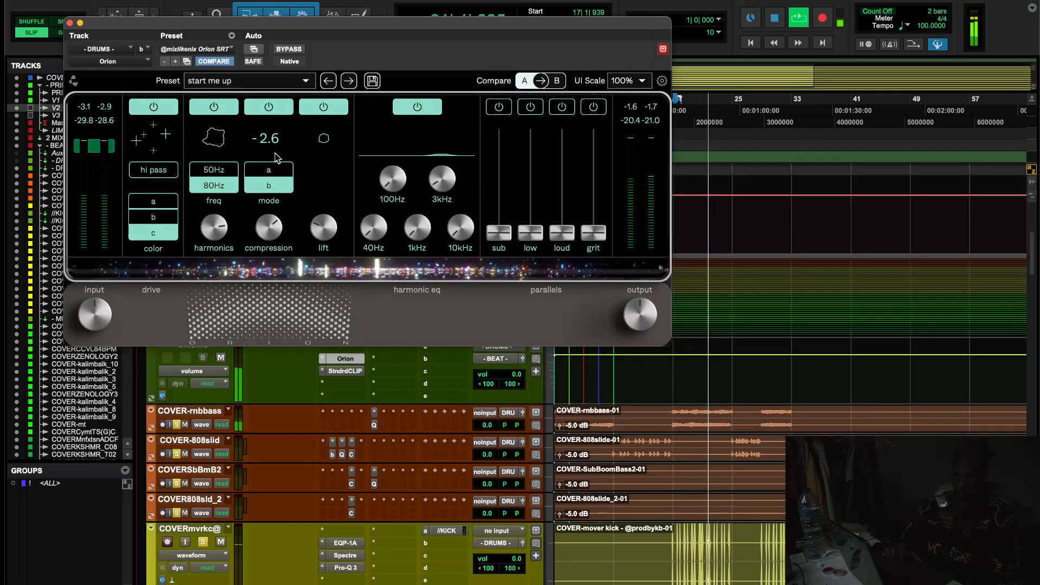
left_click(70, 23)
scroll(458, 371, "down", 10)
scroll(457, 371, "down", 1)
scroll(457, 371, "up", 2)
scroll(456, 372, "down", 2)
key("space")
Add the KSHMR_Shaker_06 track to the solos, open its PanMan insert, and play from about bar 22
scroll(471, 399, "up", 1)
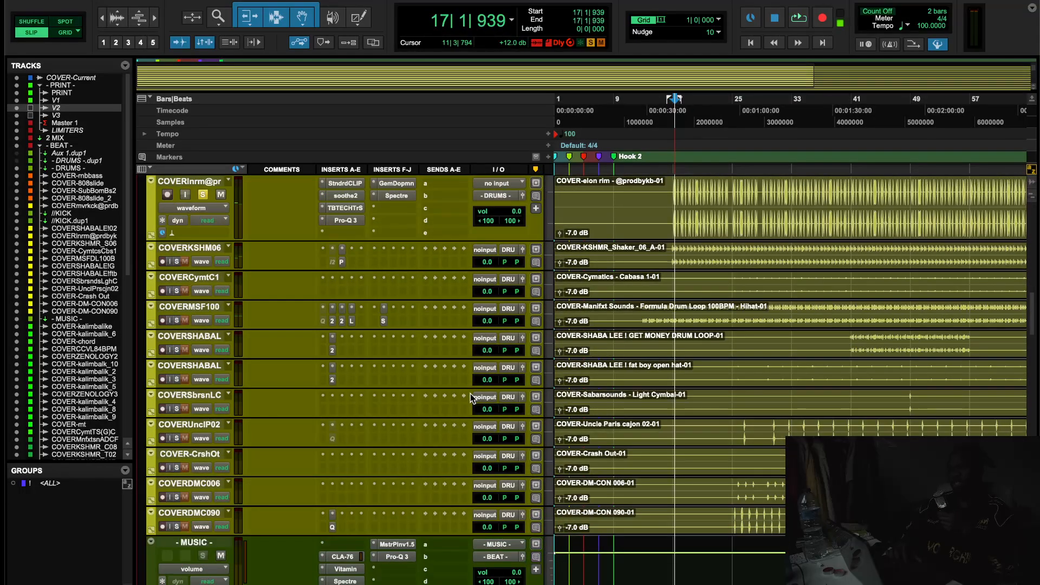
scroll(471, 398, "up", 1)
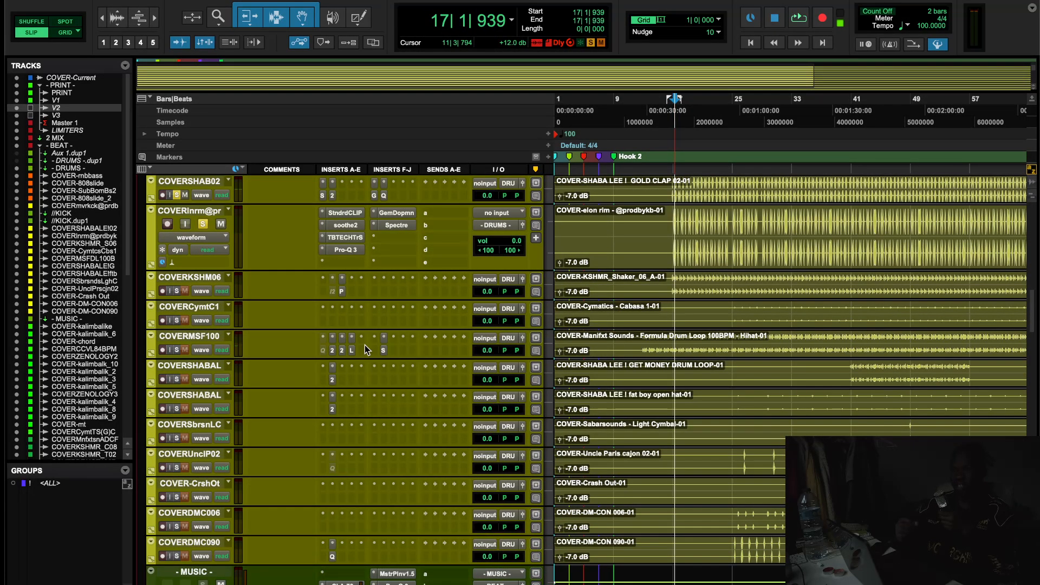
left_click(177, 292)
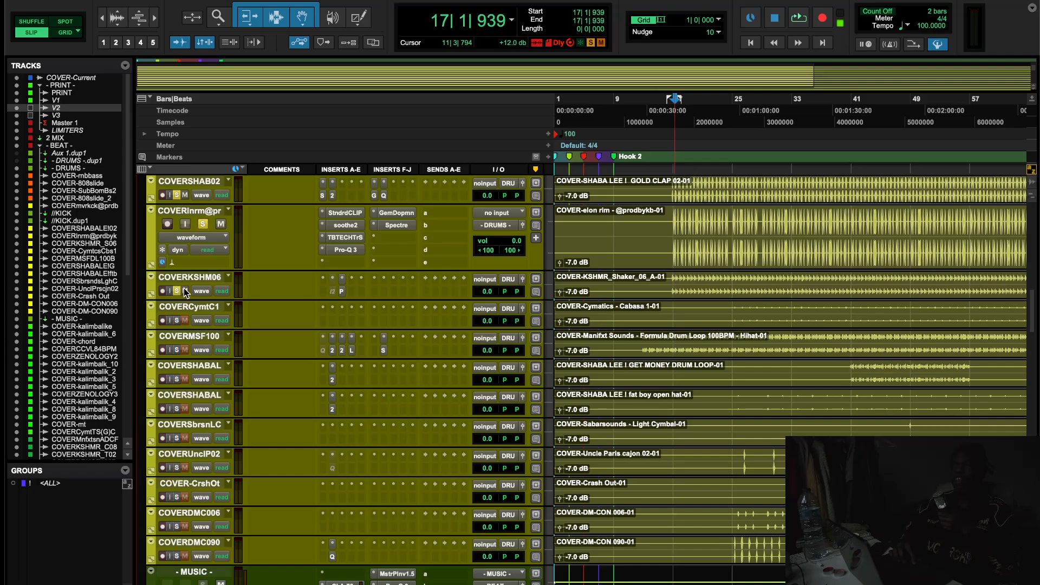
left_click(342, 292)
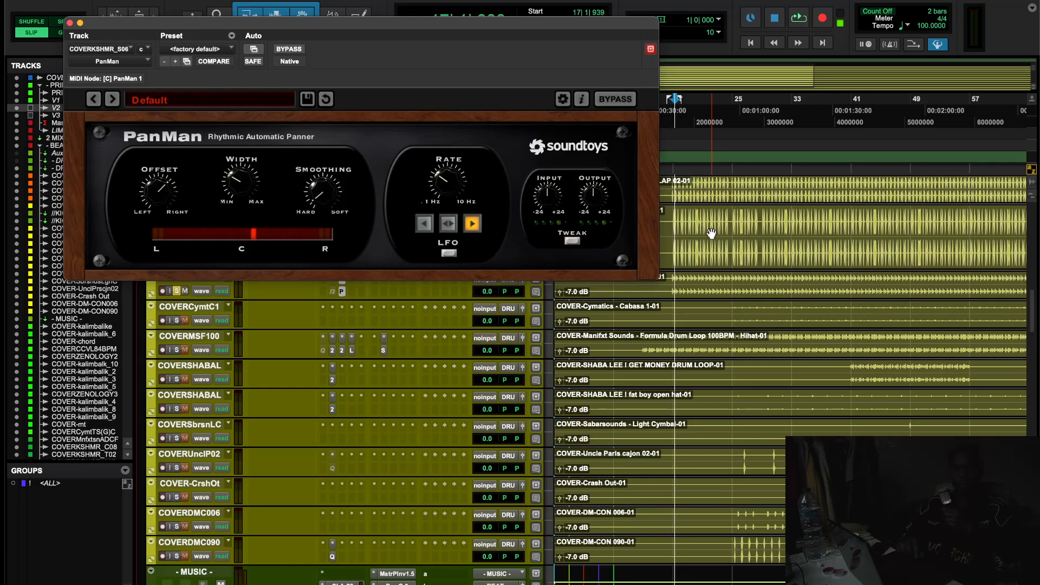
left_click(714, 116)
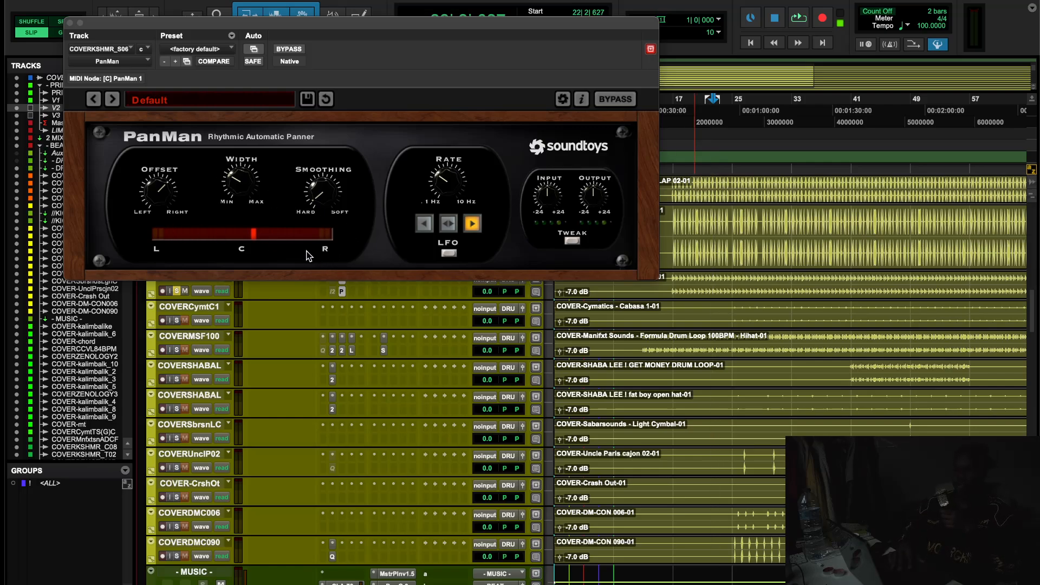
key("space")
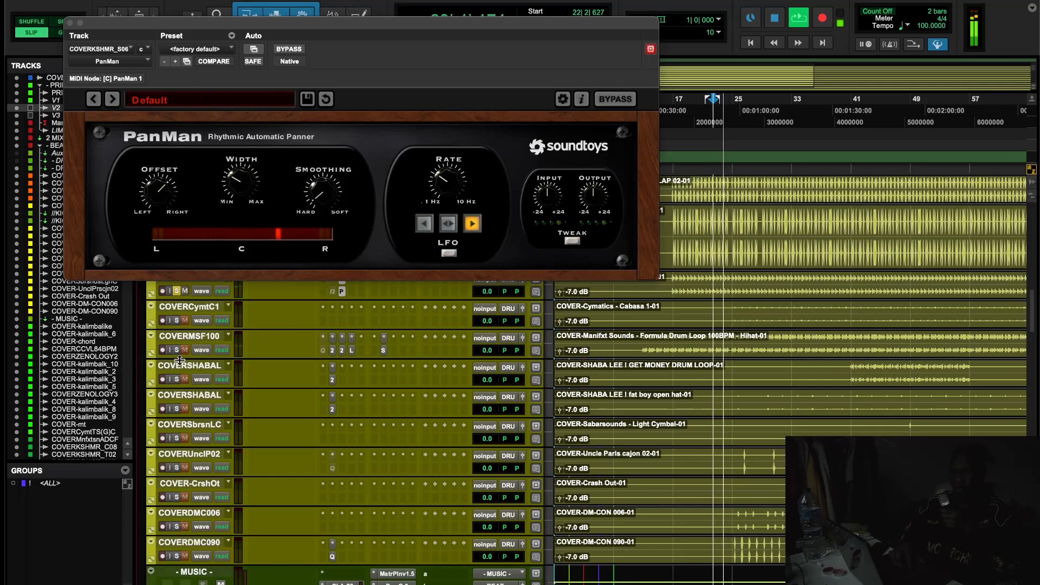
Enlarge and solo the Formula Drum Loop hi-hat track, and view its PS22 XSplit insert
left_click_drag(196, 358, 195, 383)
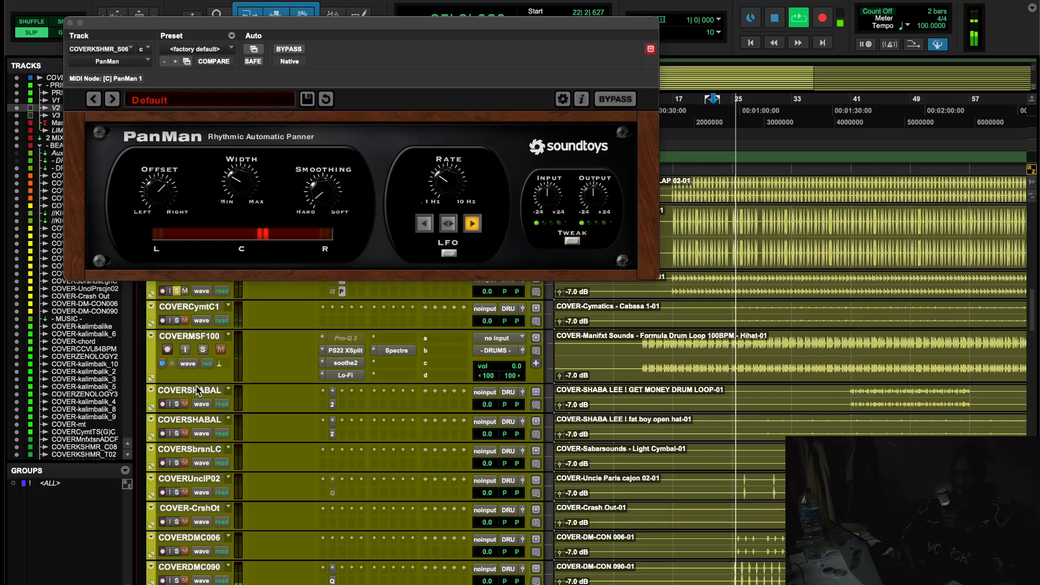
left_click(204, 350)
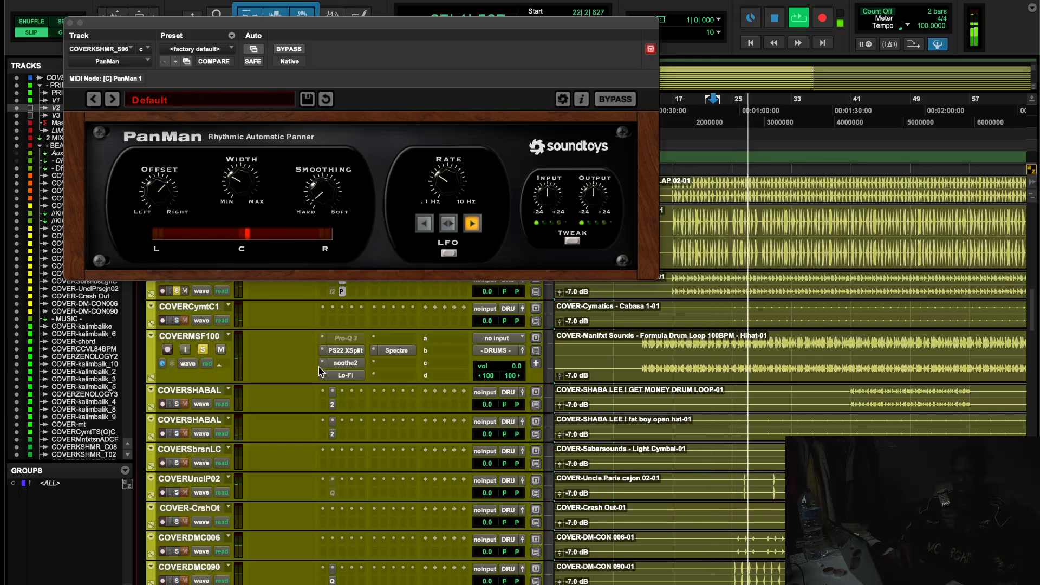
left_click(352, 351)
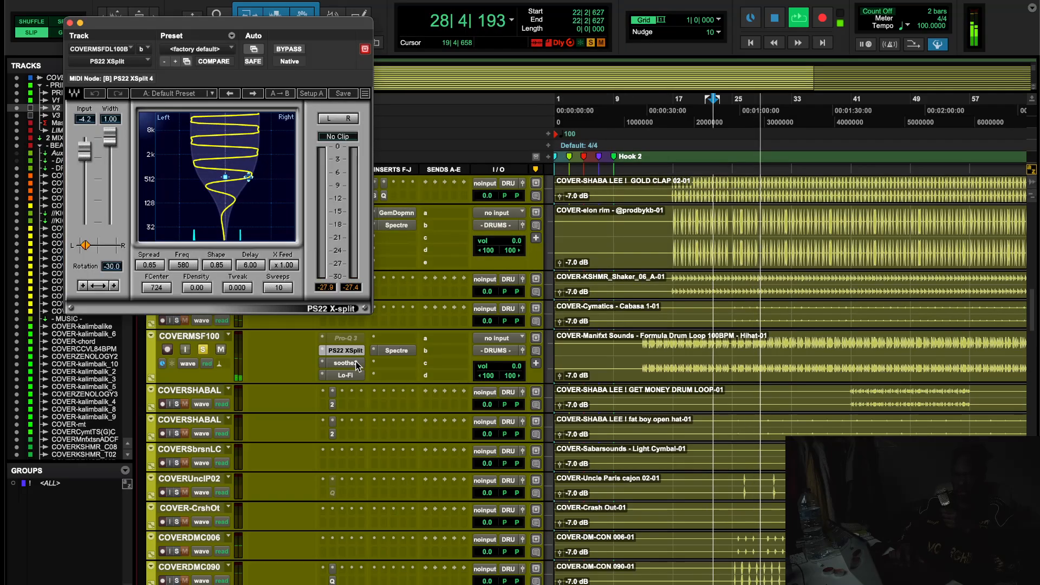
left_click(352, 351)
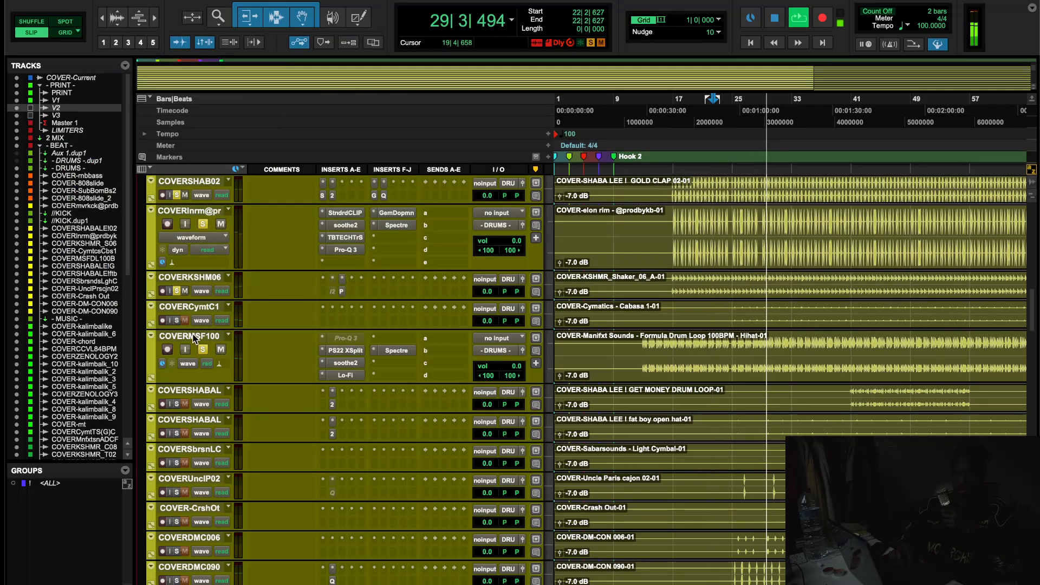
Enlarge the Cymatics Cabasa 1 track and stop playback
left_click_drag(183, 328, 194, 344)
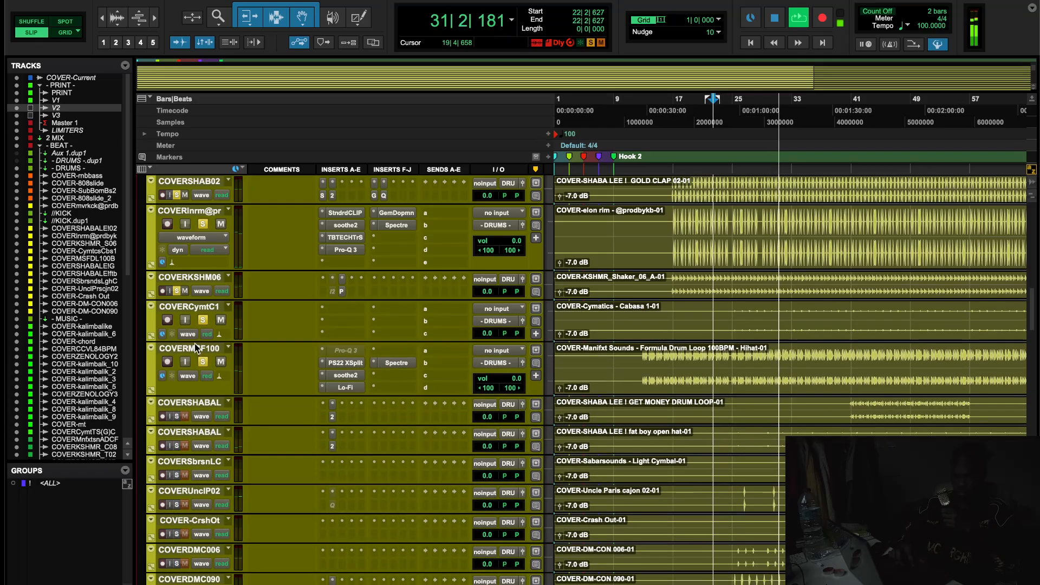
scroll(228, 368, "down", 1)
key("space")
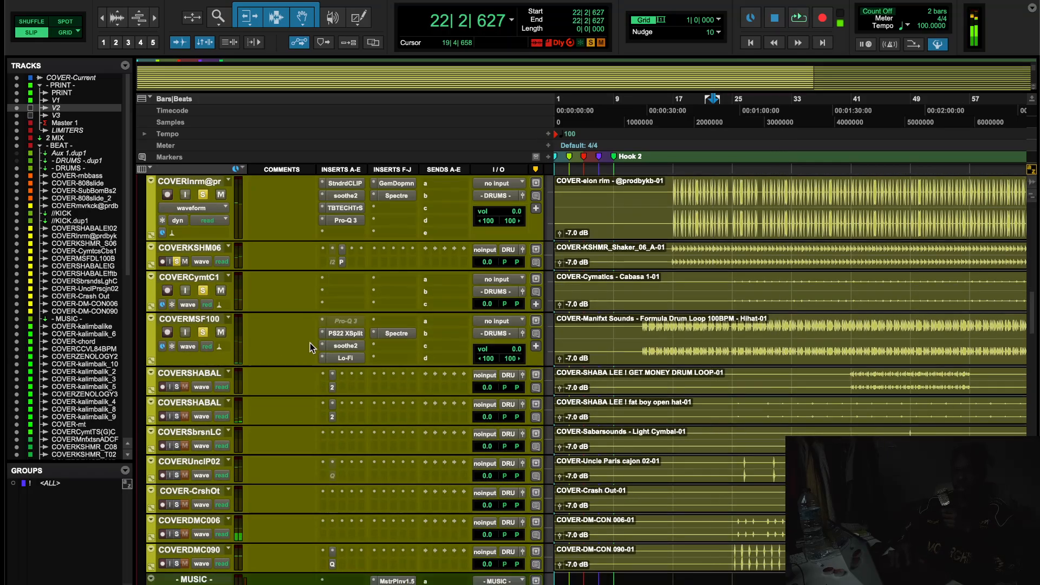
Enlarge the Formula Drum Loop hi-hat track, view its Lo-Fi and soothe2 inserts, and close the plug-in window
key("ctrl+Down")
left_click(348, 359)
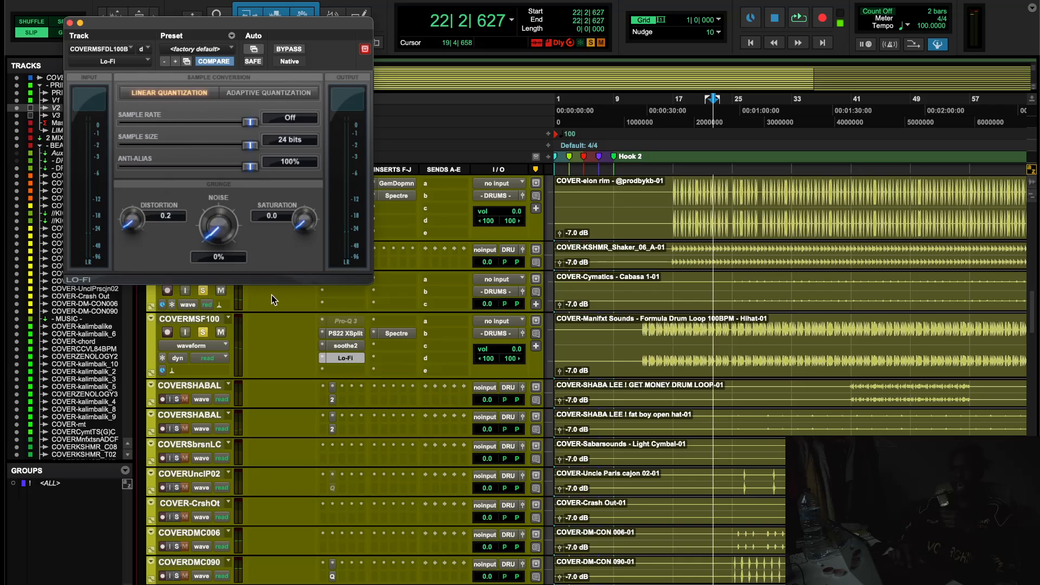
left_click(351, 347)
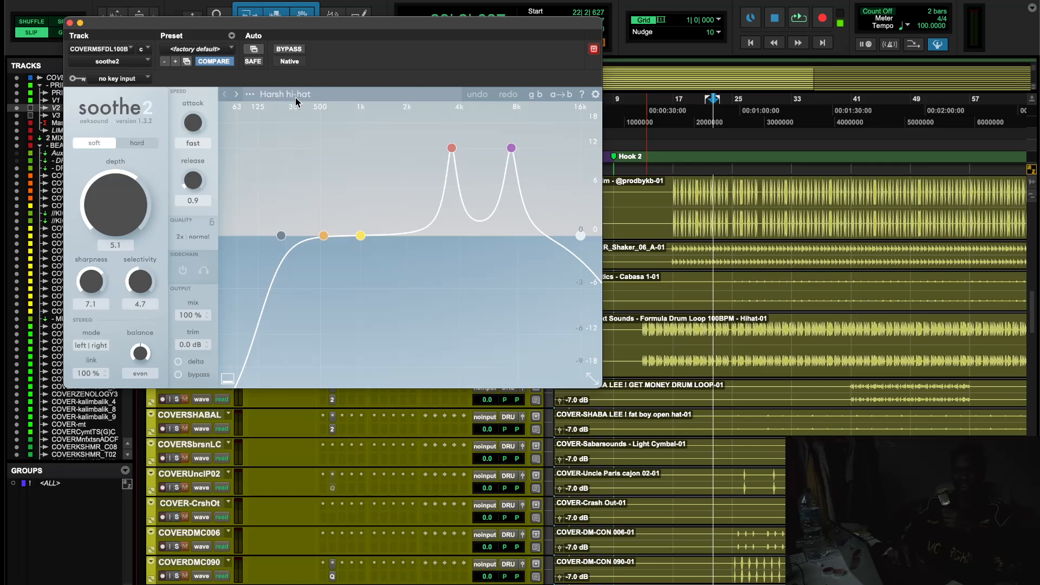
left_click_drag(76, 21, 74, 21)
left_click(69, 22)
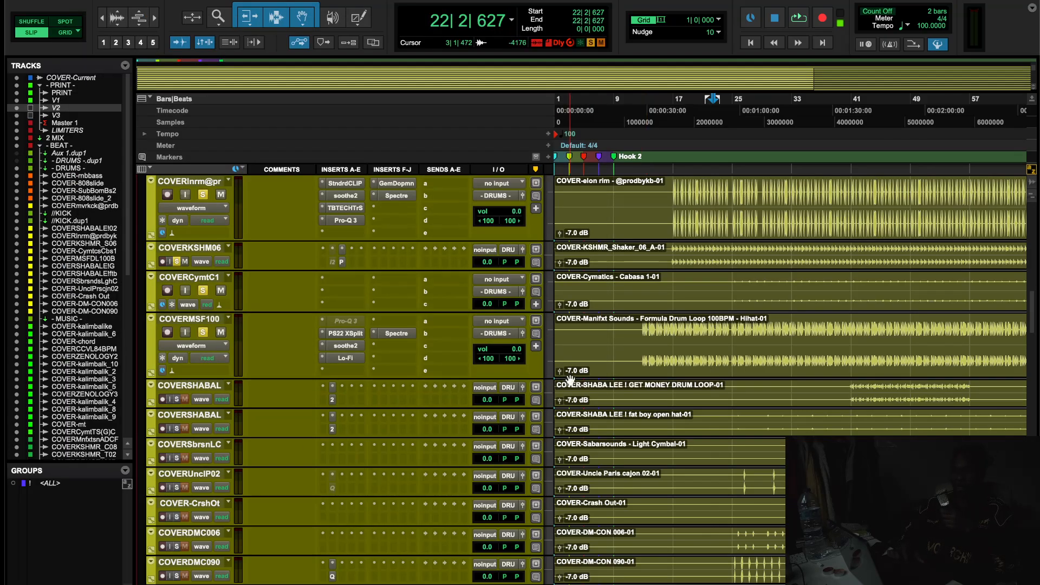
Place the playback position at about bar 40 and view the PS22 XSplit inserts on both SHABA LEE drum tracks
scroll(571, 381, "down", 4)
scroll(708, 374, "right", 2)
scroll(708, 374, "up", 1)
left_click(813, 125)
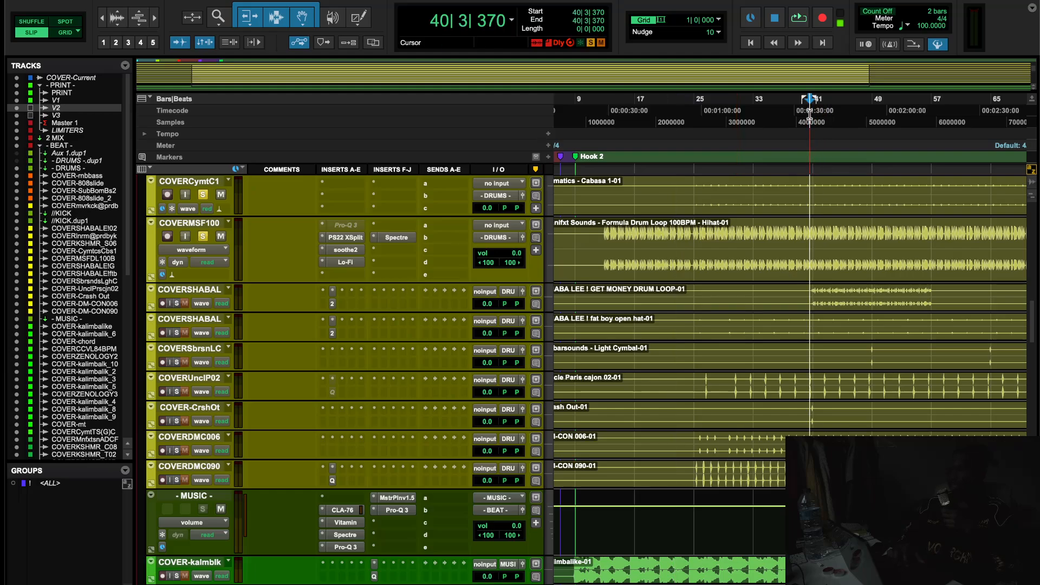
left_click(332, 305)
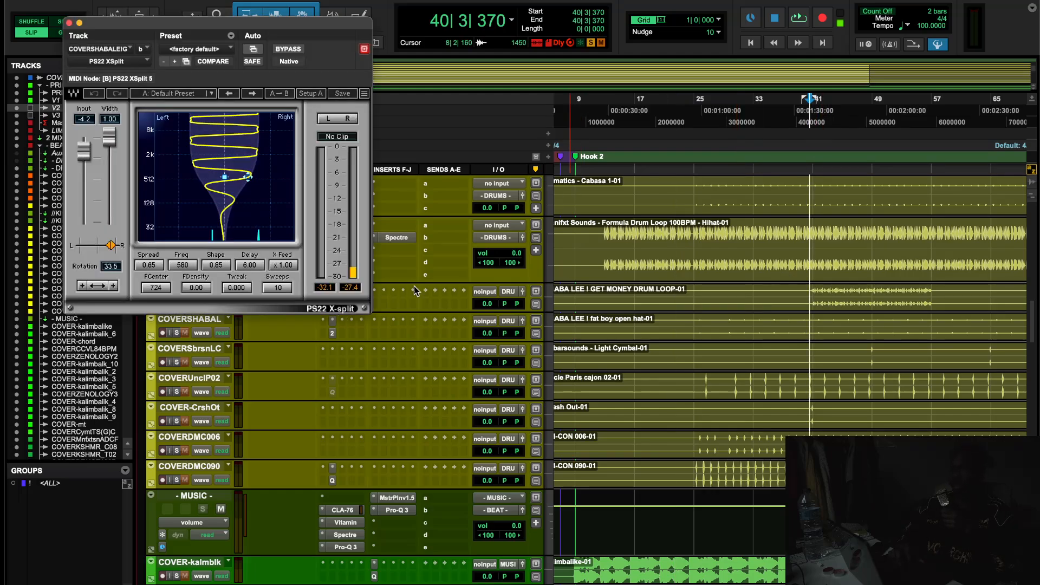
left_click(332, 335)
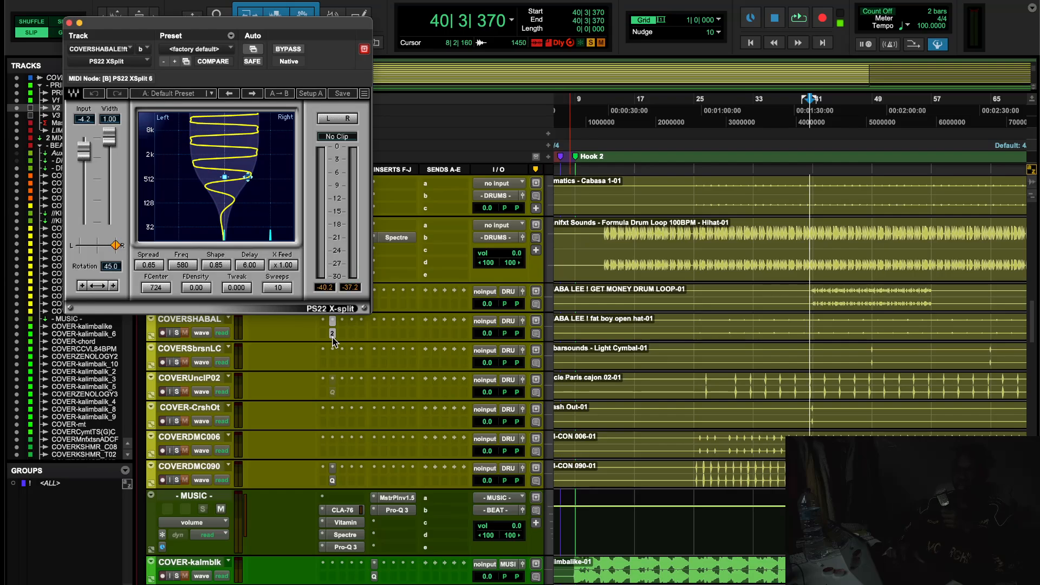
Play from about bar 40, add the SHABA LEE, Uncle Paris cajon and DM-CON tracks to the solos, and stop playback
key("space")
left_click(68, 22)
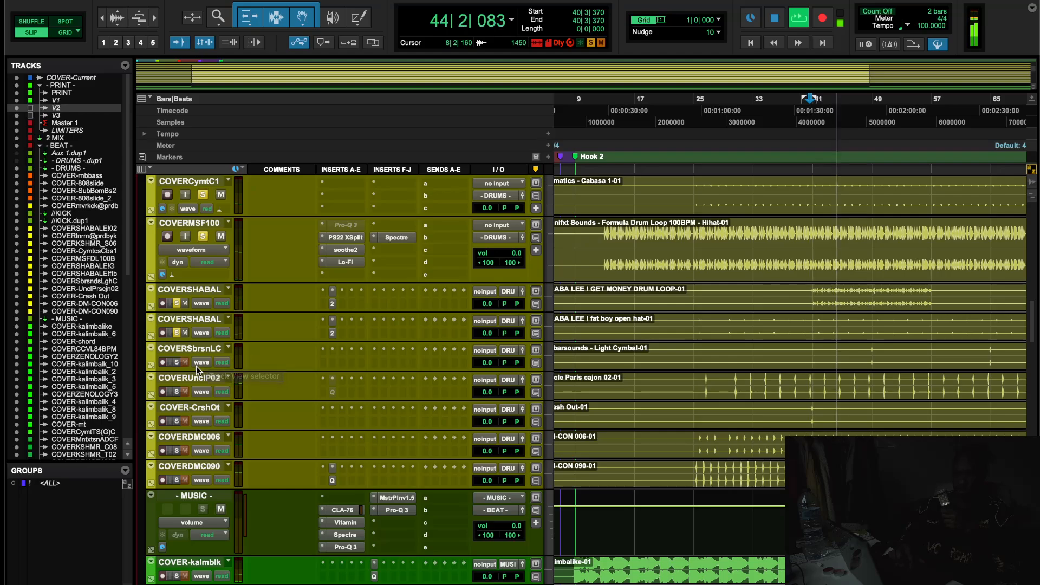
left_click(177, 391)
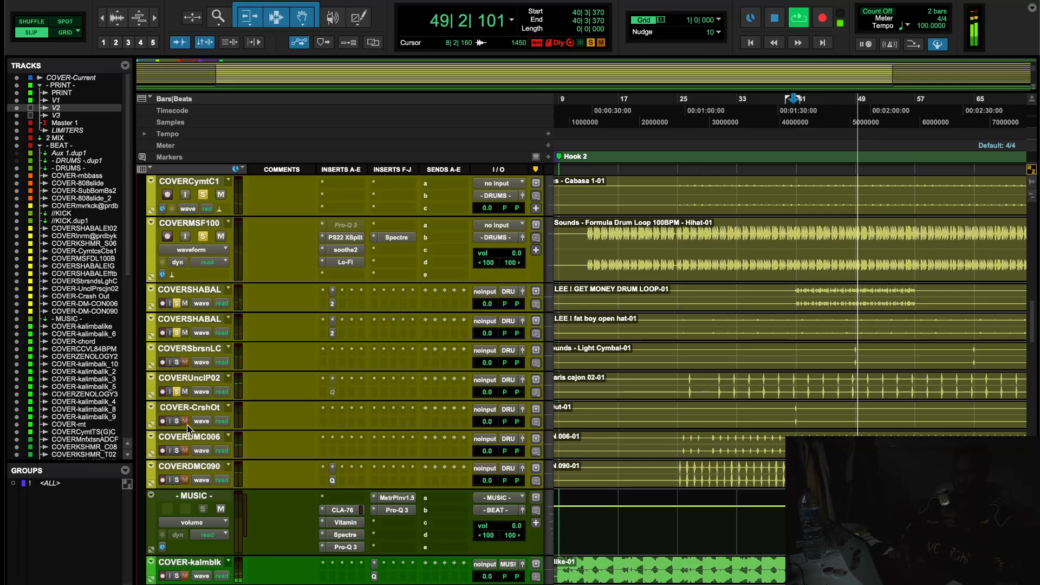
key("space")
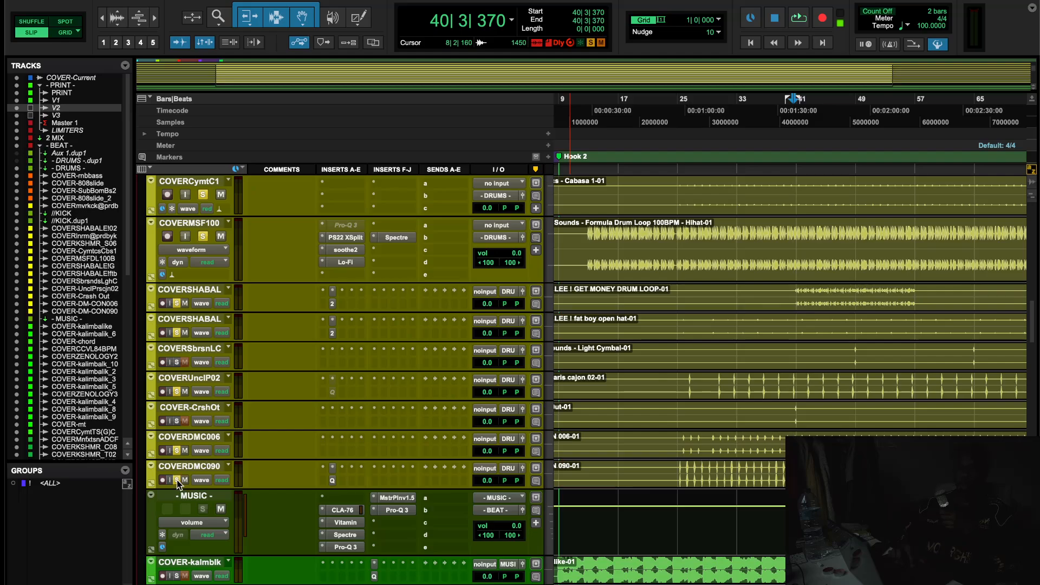
View the Pro-Q 3 insert on the DM-CON 090 track during playback, and stop playback
left_click(332, 481)
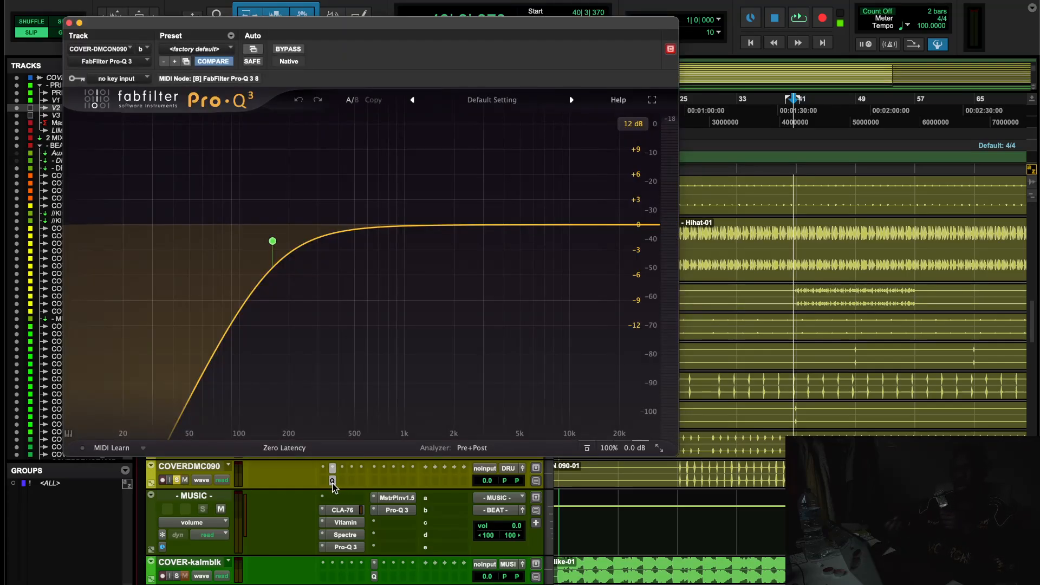
key("space")
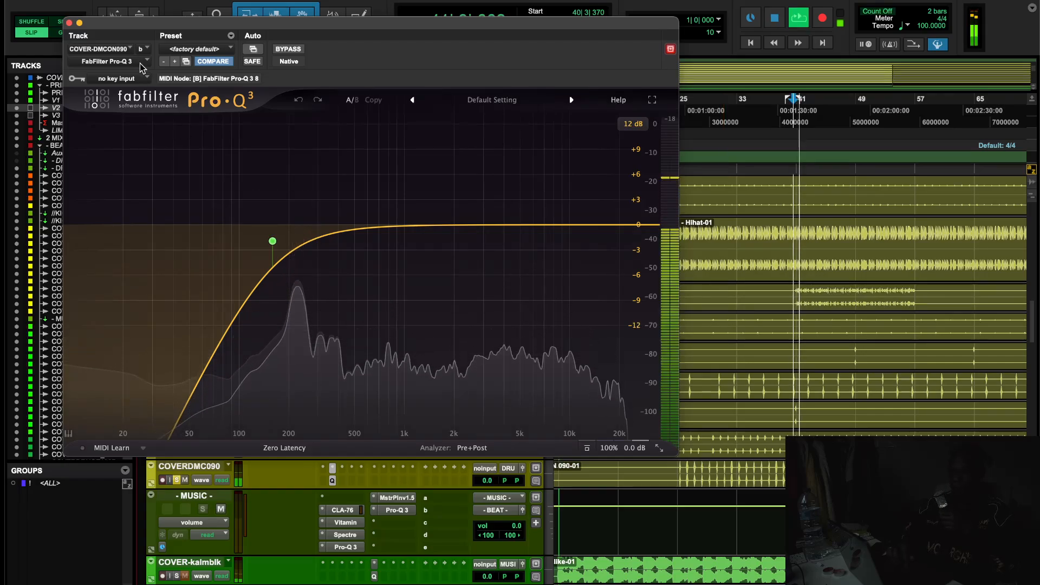
key("space")
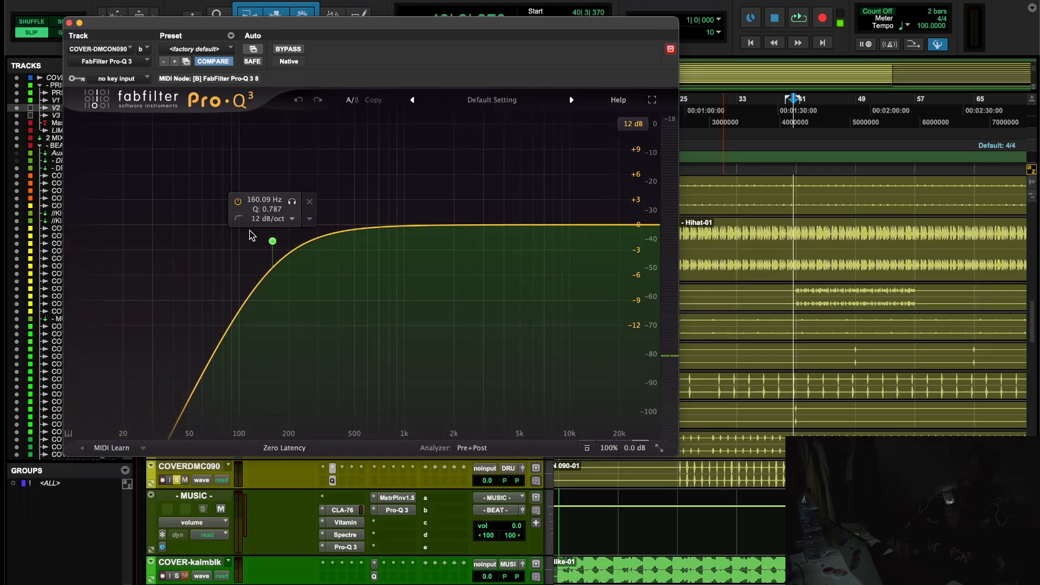
Try a 24 dB/oct slope on DM-CON 090's Pro-Q 3 low-cut band, restore 12 dB/oct, and close the plug-in
left_click(269, 220)
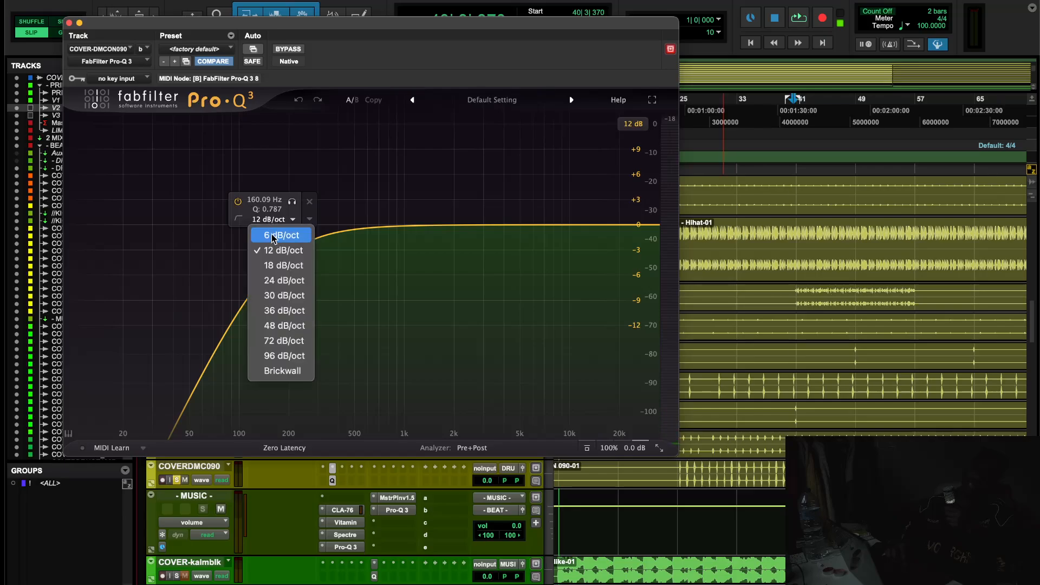
left_click(214, 264)
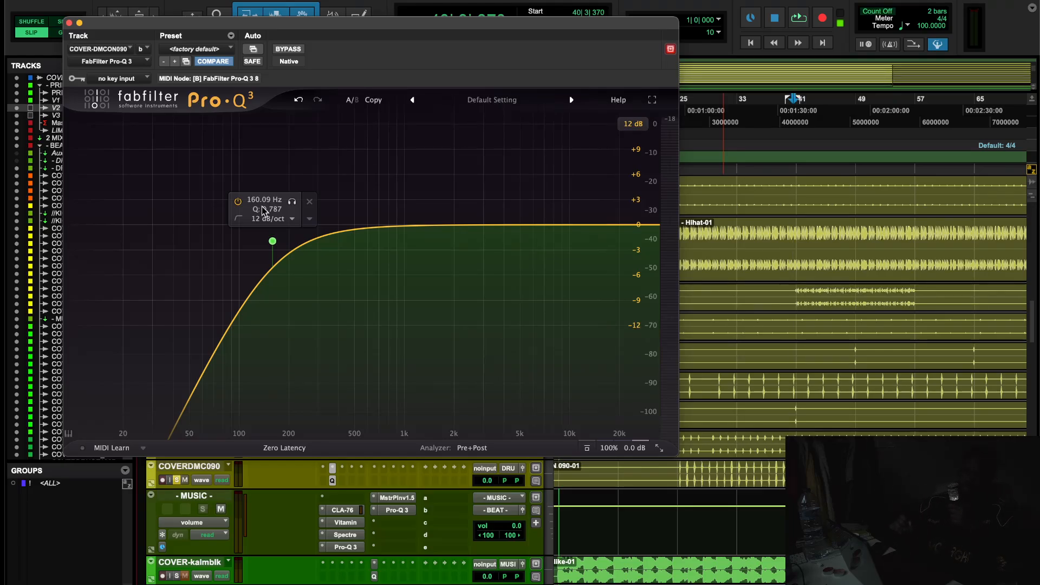
scroll(274, 292, "up", 7)
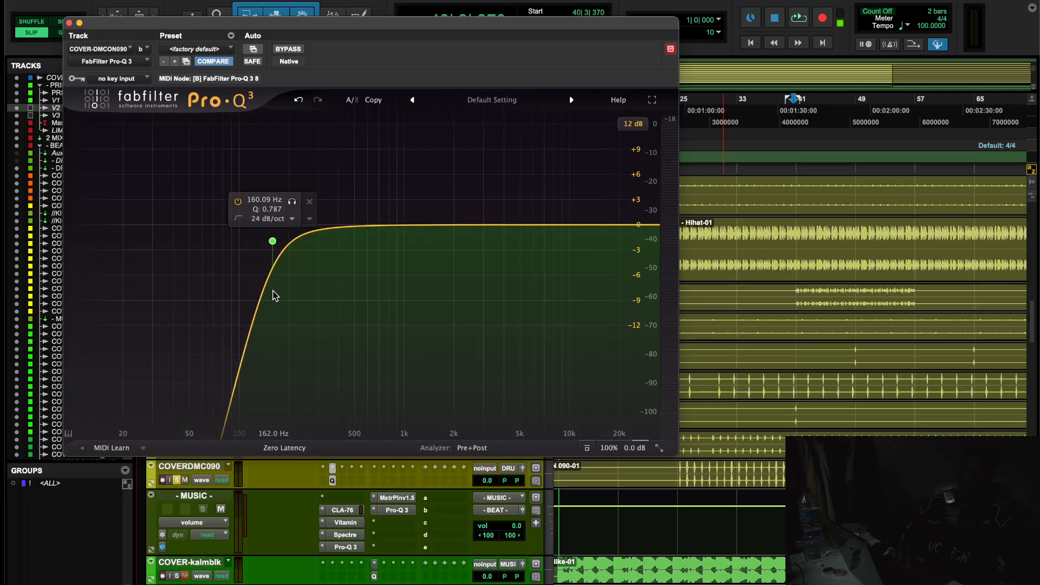
scroll(275, 295, "down", 7)
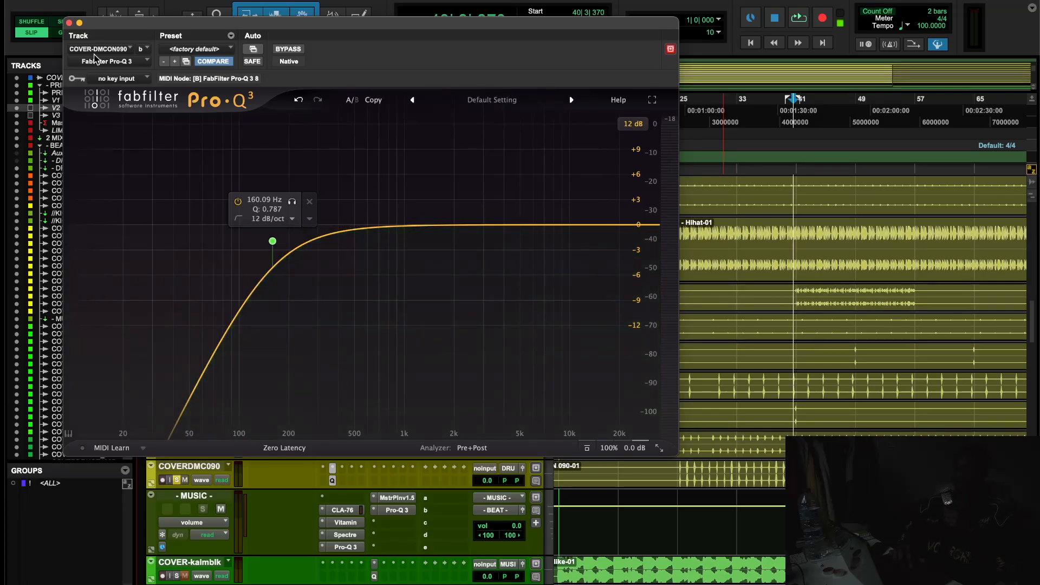
left_click(68, 23)
Add the COVER-kalimbalike track to the solos during playback, view its Pro-Q 3 insert, and close it
scroll(274, 418, "down", 5)
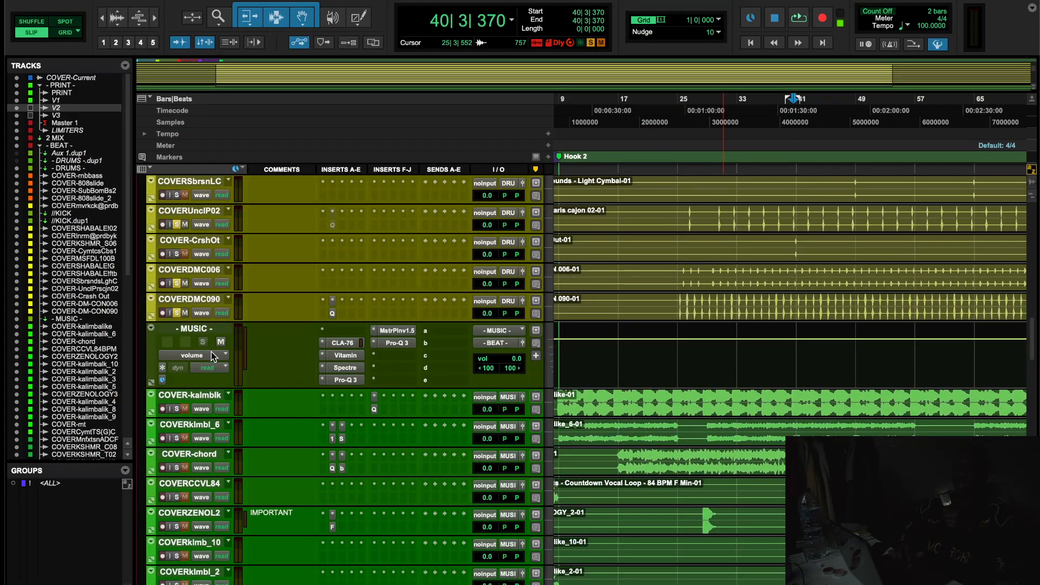
key("space")
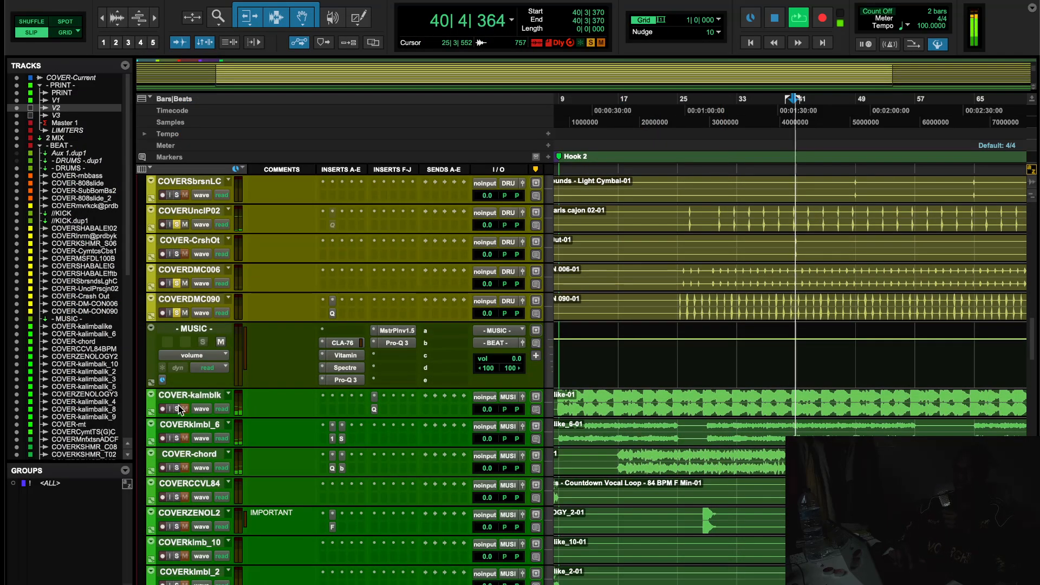
key("space")
scroll(177, 412, "down", 2)
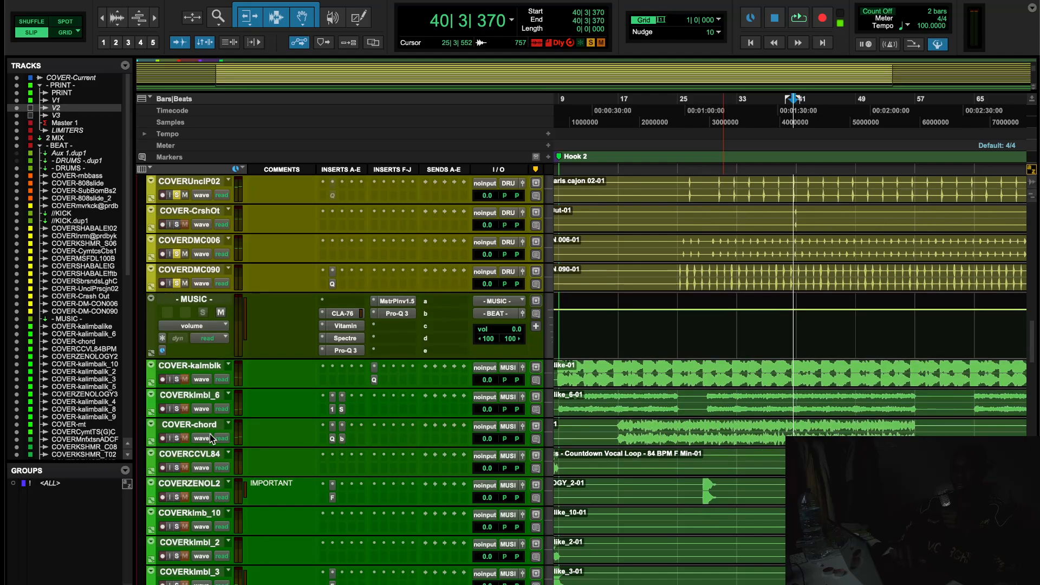
key("space")
left_click(177, 350)
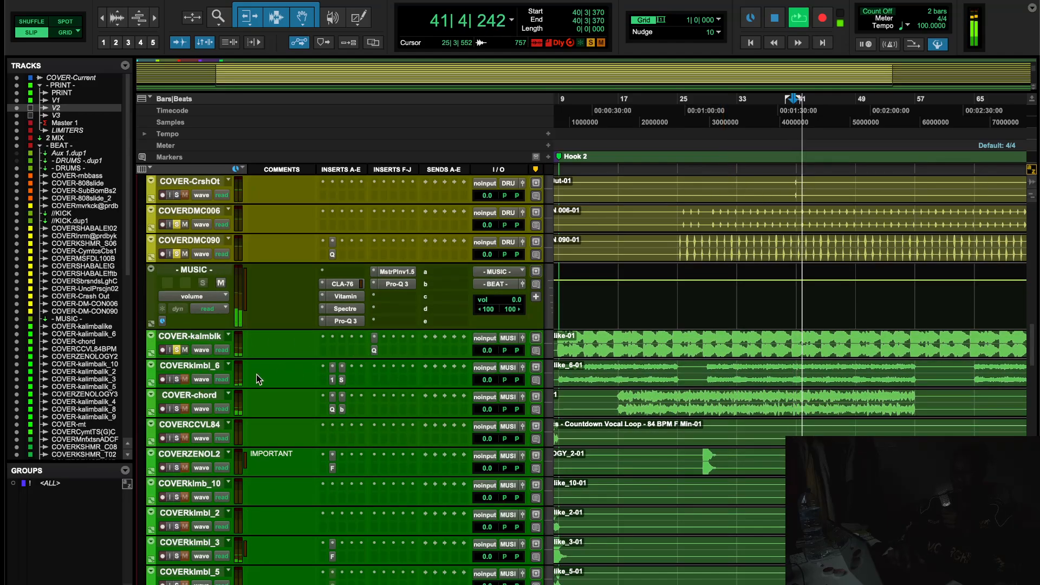
left_click(374, 350)
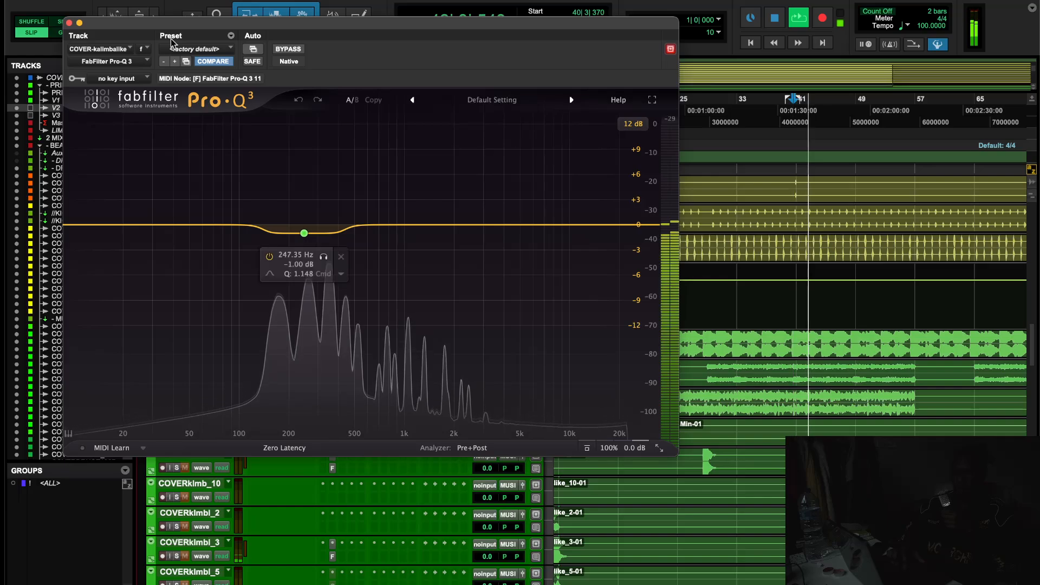
left_click(70, 23)
Add the COVER-kalimbalk_6 track to the solos, view its Ozone 11 Imager and Spectre inserts, and stop playback
left_click(179, 380)
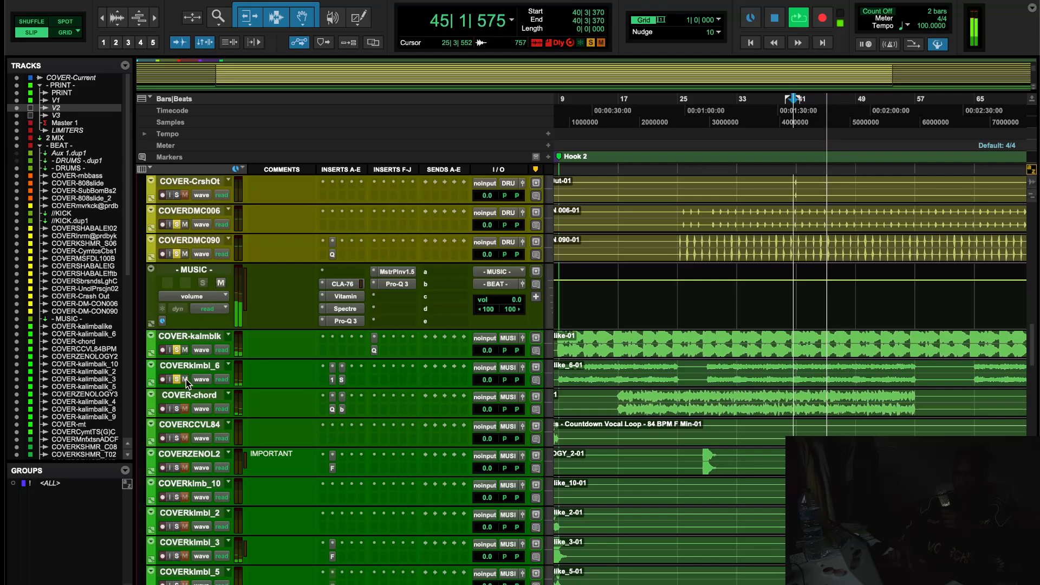
left_click(333, 381)
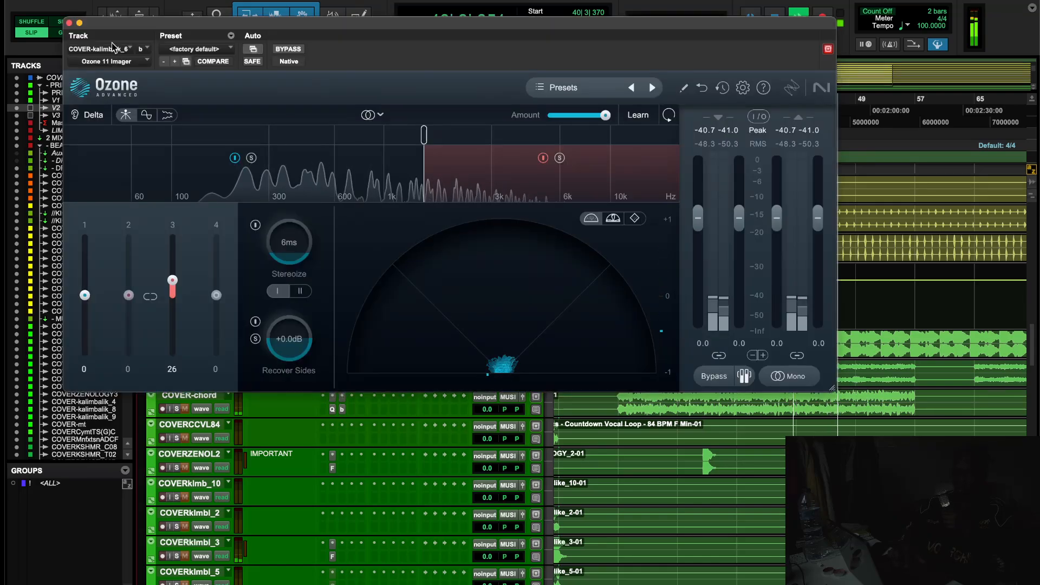
left_click(70, 23)
left_click(342, 380)
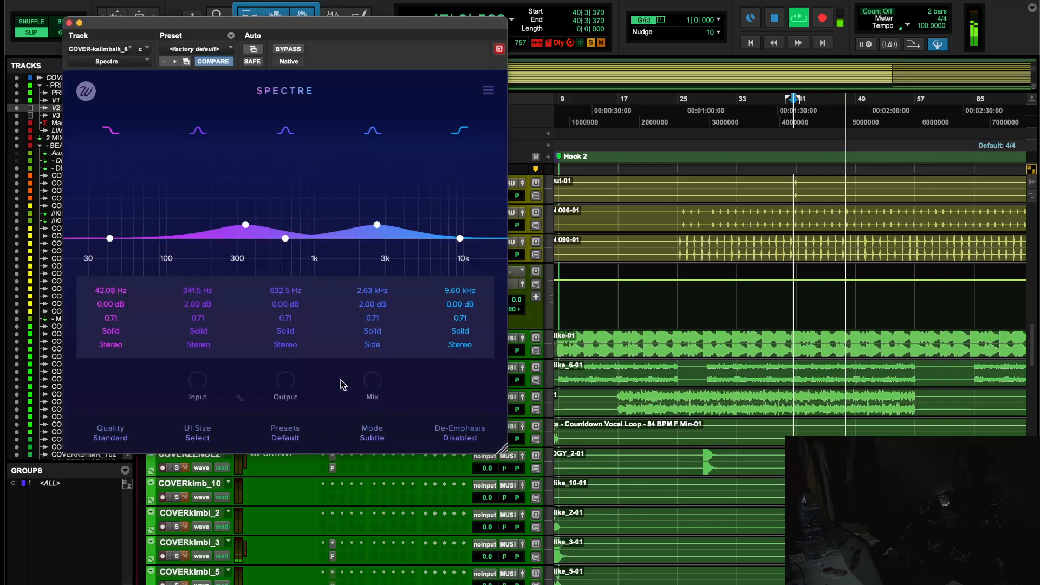
key("space")
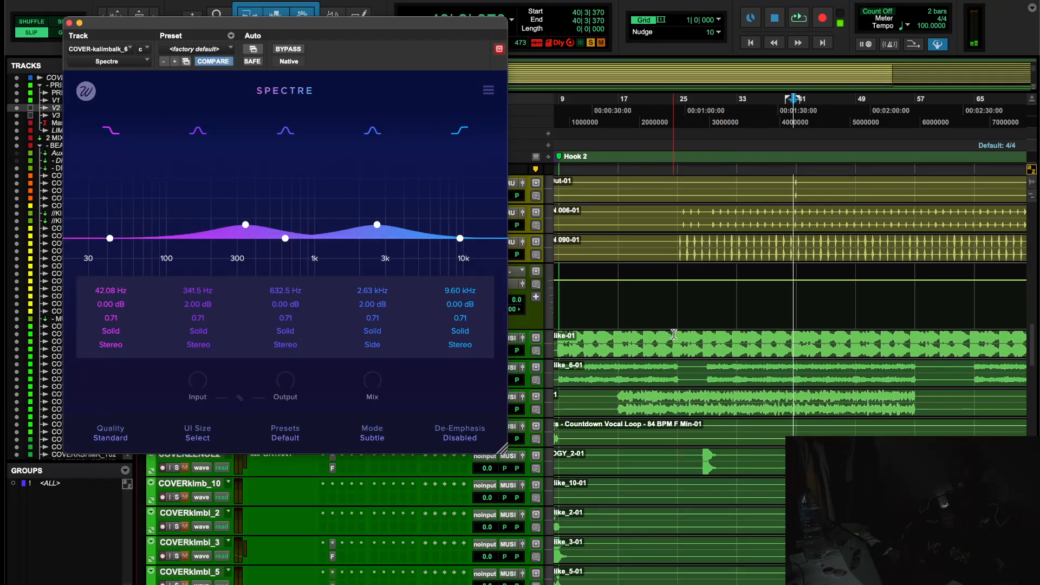
left_click(69, 23)
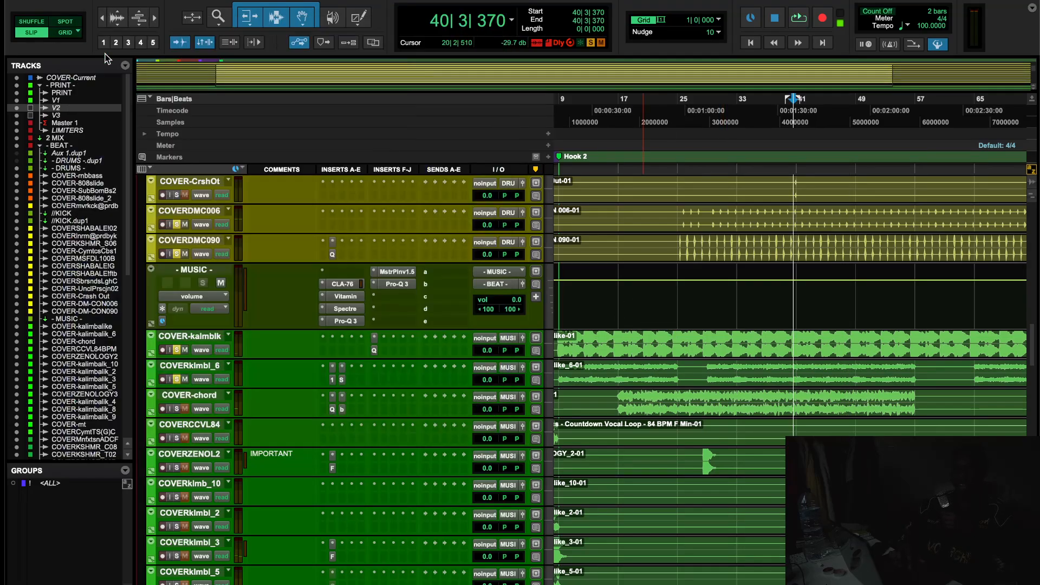
View the CLA-76, Vitamin, Spectre and Pro-Q 3 inserts on the MUSIC bus, and close the plug-in window
left_click(344, 284)
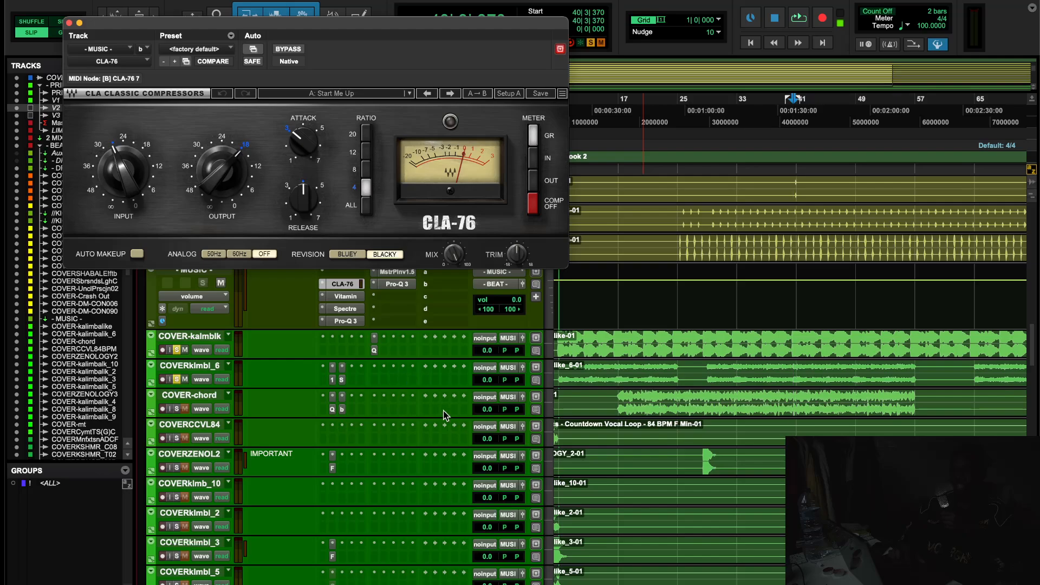
left_click(345, 297)
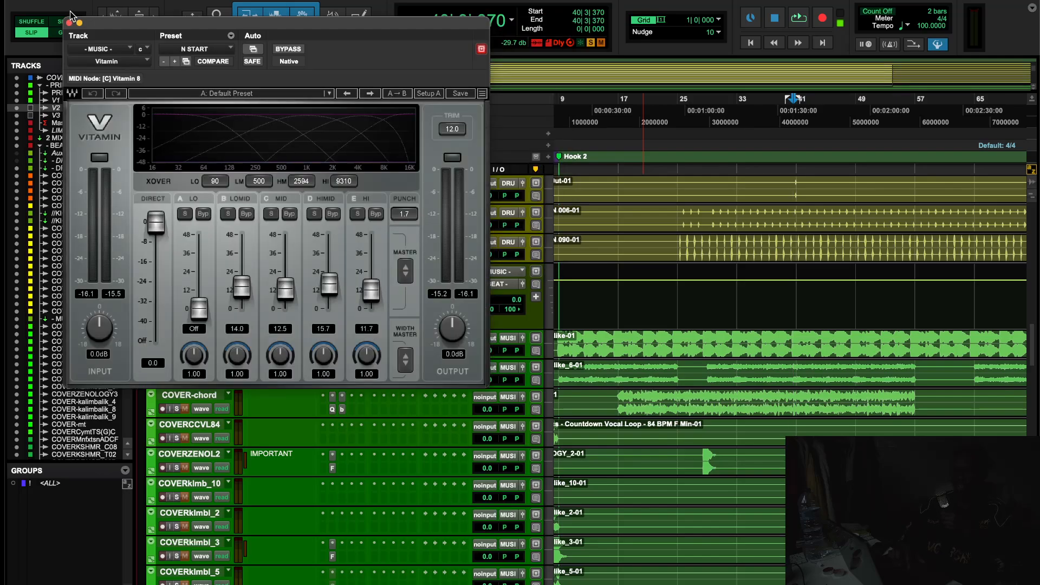
left_click(69, 23)
left_click(345, 309)
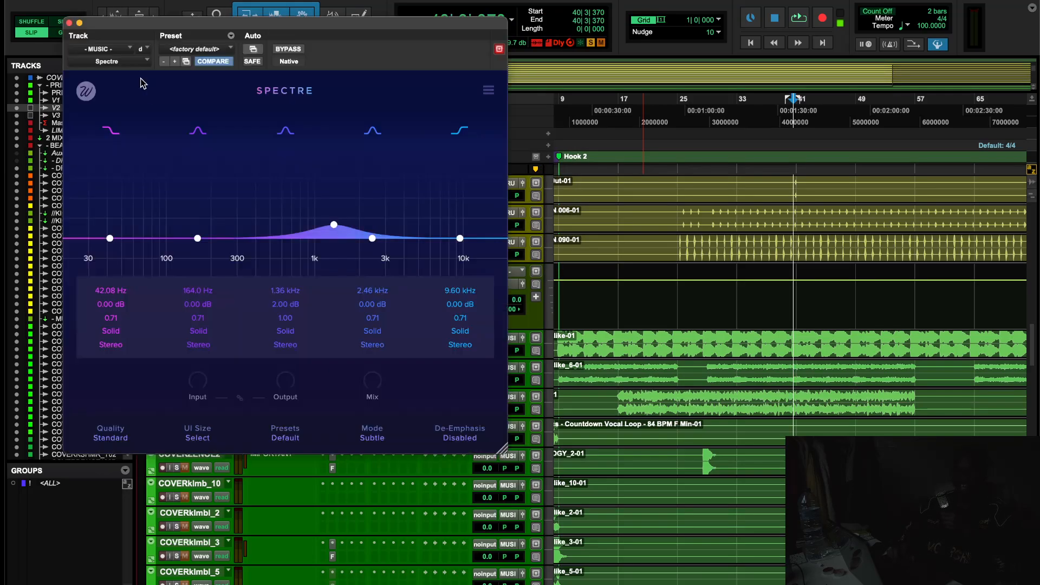
left_click(69, 23)
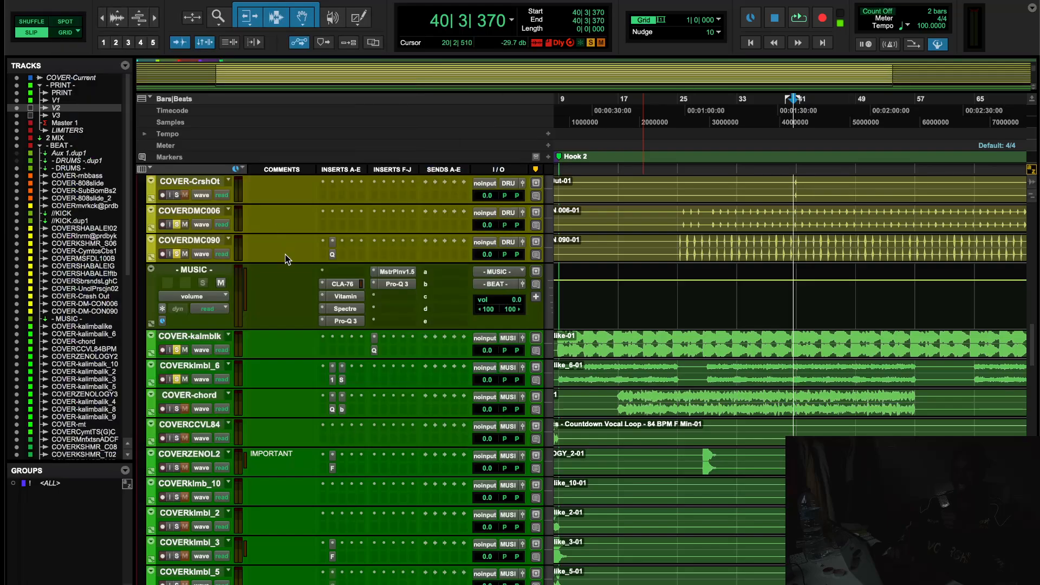
left_click(344, 321)
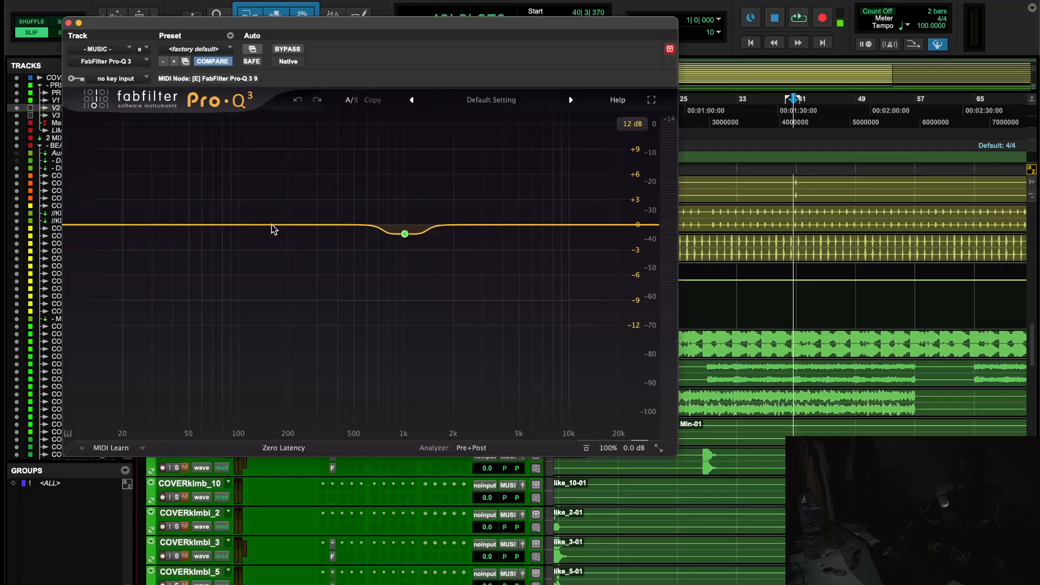
left_click(68, 22)
View the Master Plan insert on the MUSIC bus and compare it bypassed and active during playback
left_click(408, 272)
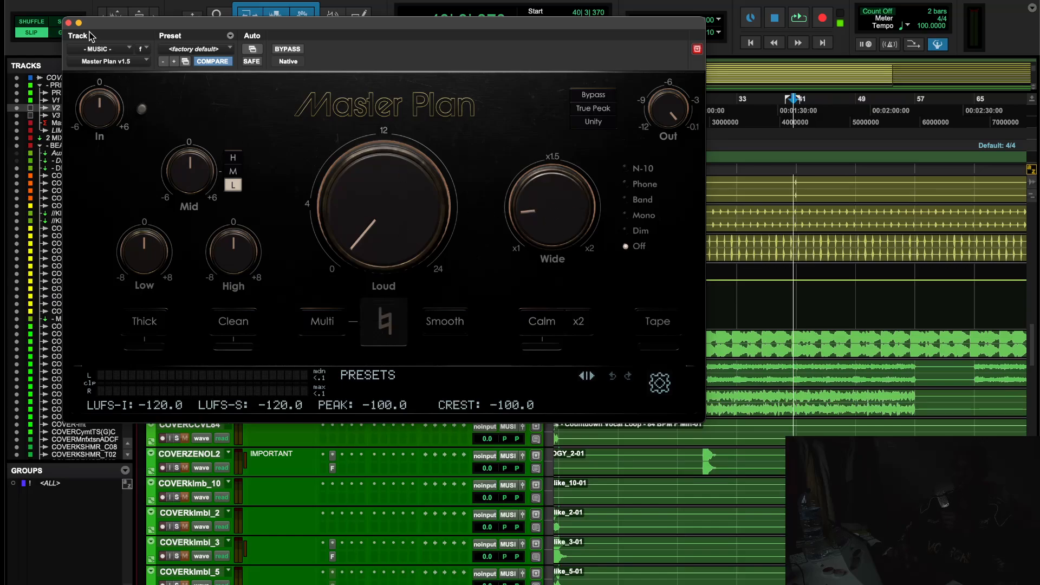
left_click(68, 23)
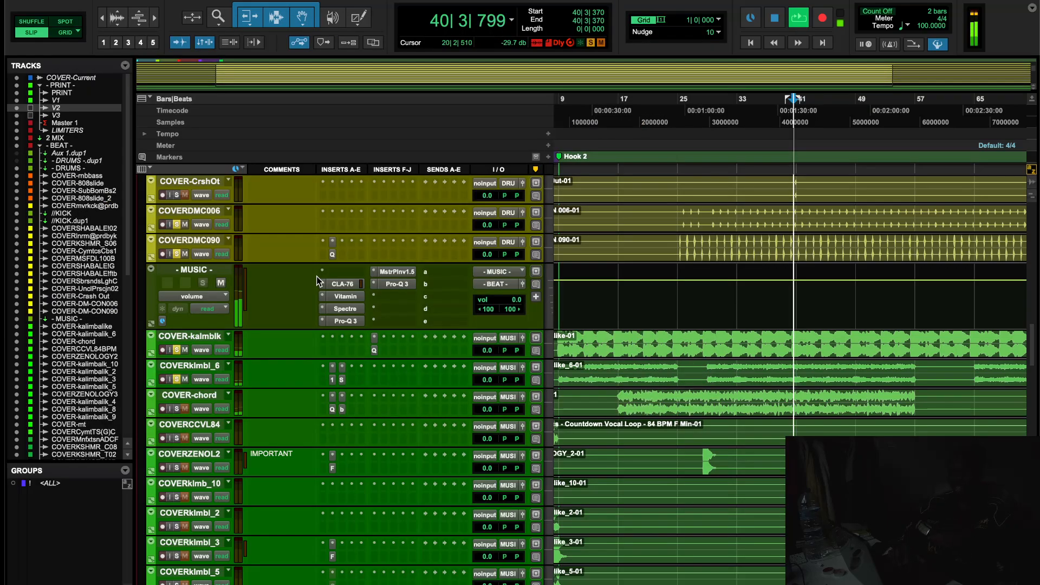
left_click(406, 273)
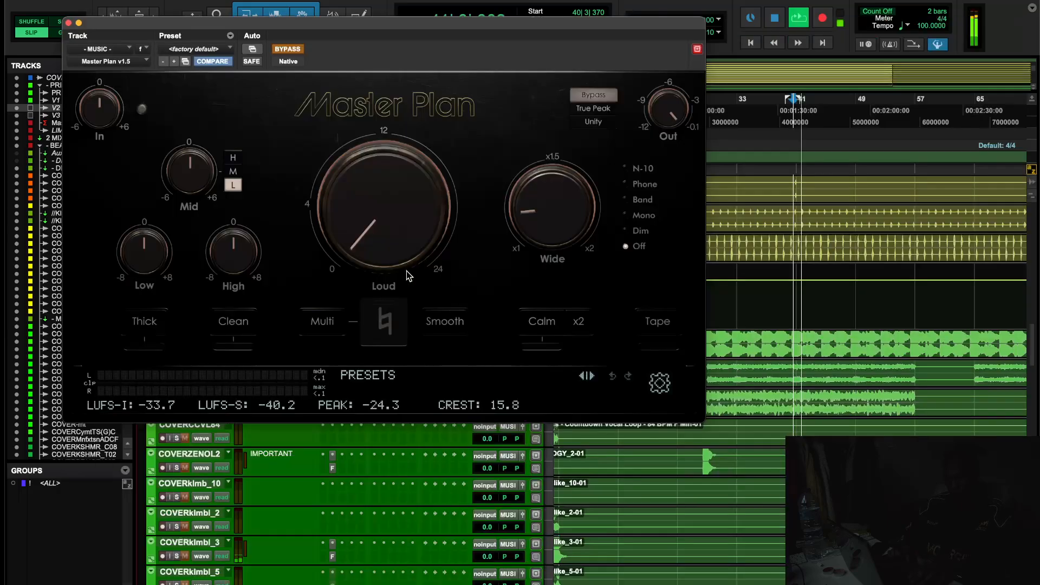
left_click(285, 49)
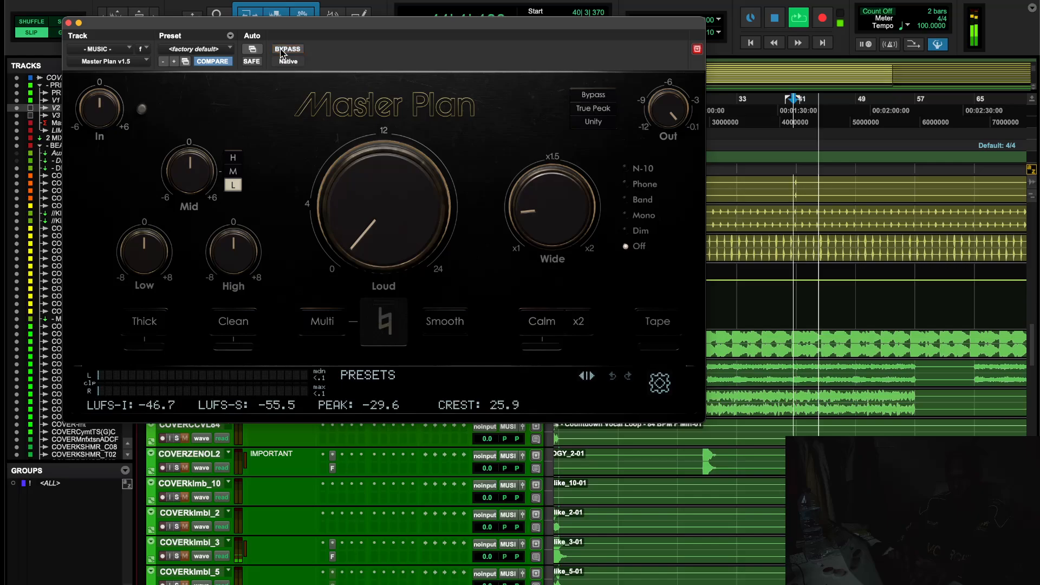
Close the Master Plan window and compare the MUSIC bus with all its inserts bypassed and active
left_click(69, 23)
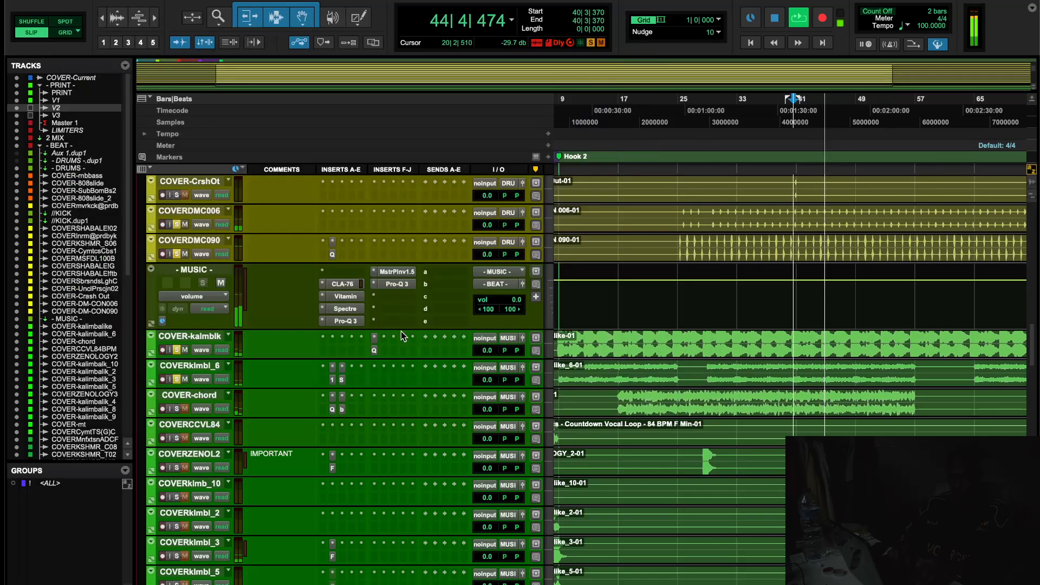
left_click(353, 288, "alt+super")
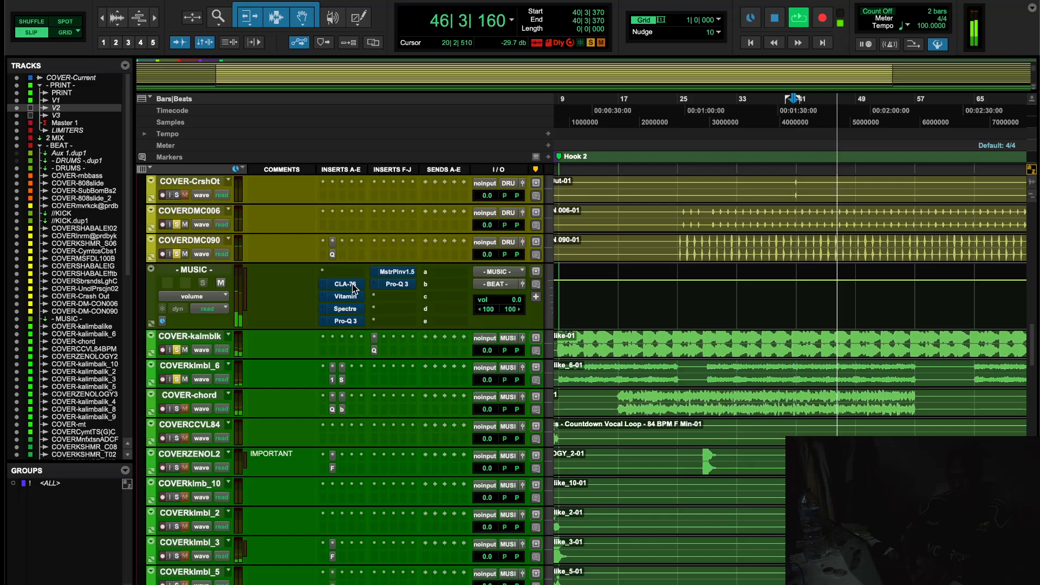
left_click(353, 288, "alt+super")
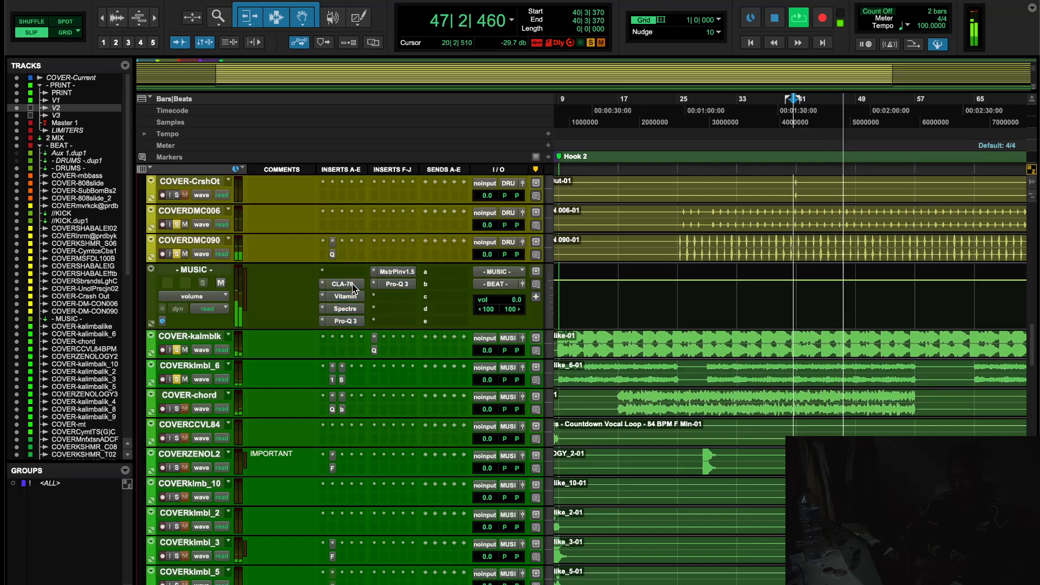
Bypass all inserts on the MUSIC bus, raise its volume to +9.8 for a level-matched comparison, and stop playback
left_click(352, 284, "alt+super")
left_click_drag(508, 301, 515, 297)
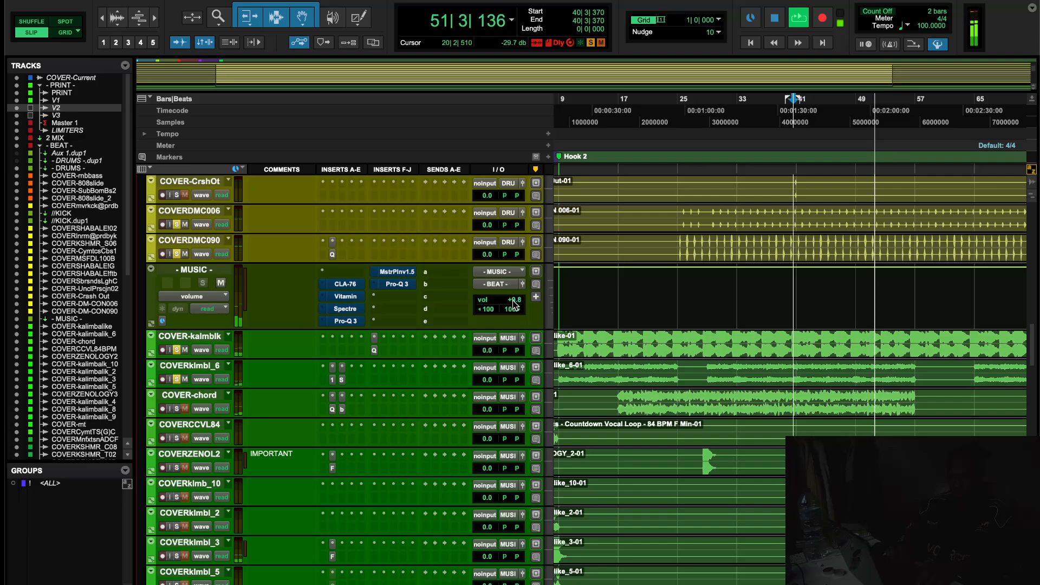
key("space")
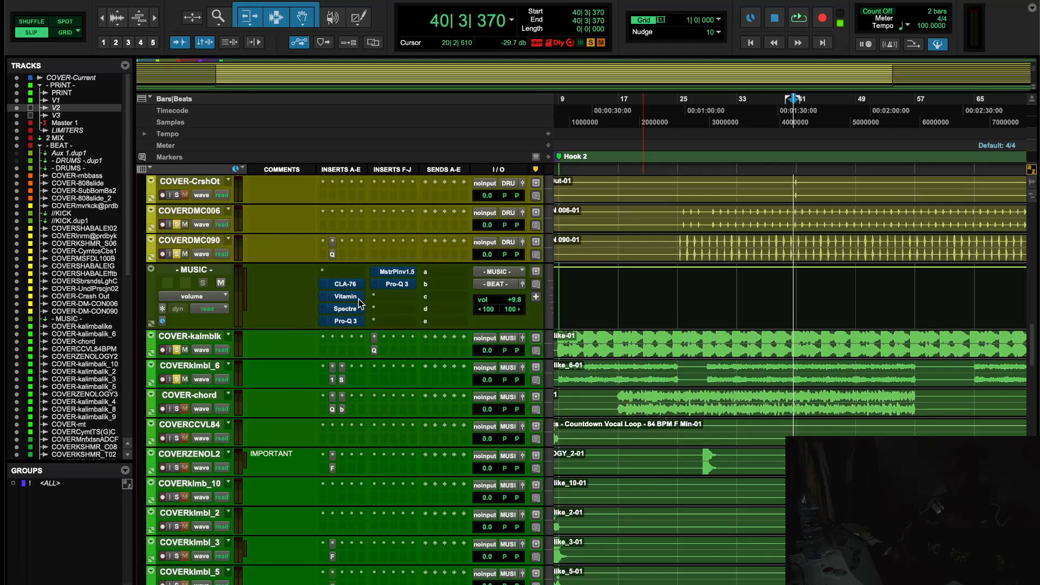
Reactivate the MUSIC bus inserts during playback, reset the bus volume to 0.0, and stop playback
key("space")
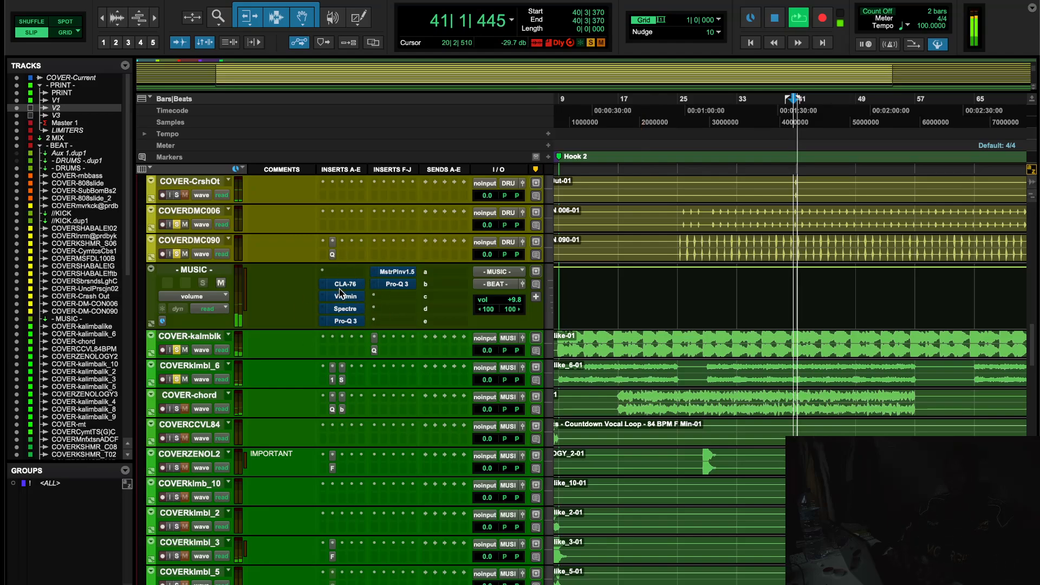
left_click(340, 289, "shift+super")
left_click(500, 303, "alt")
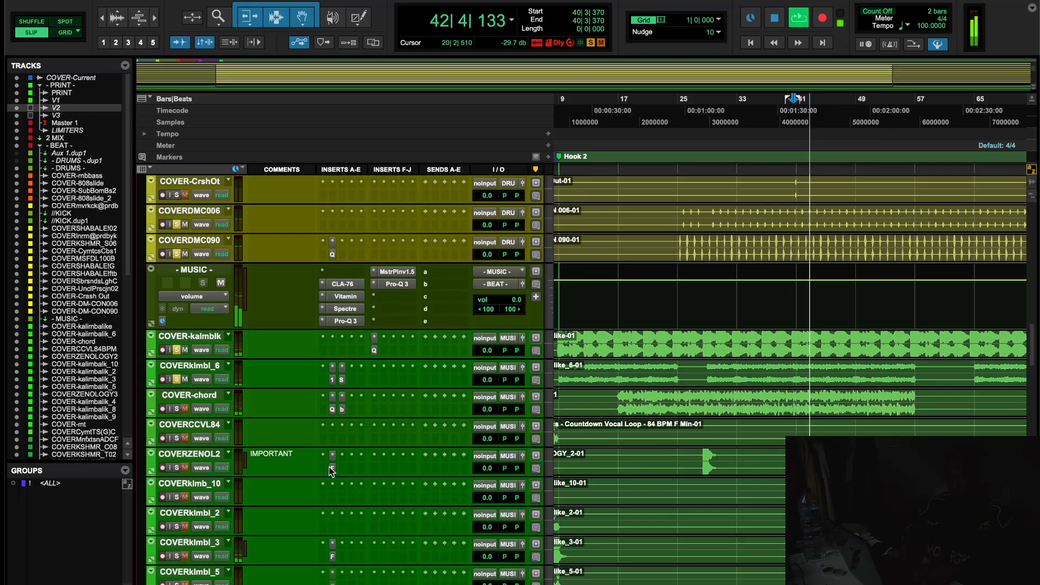
key("space")
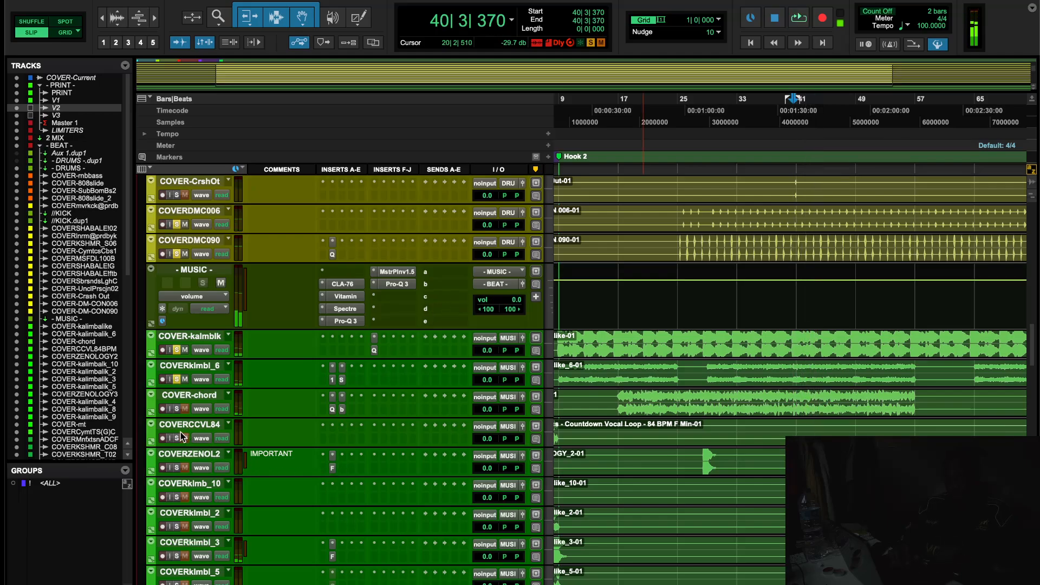
View the Faraday Limiter on COVERZENOLOGY3, the insert on COVER-kalimbalk_8 and the Pro-Q 3 on COVER-kalimbalk_4, and close the plug-in window
scroll(342, 476, "down", 10)
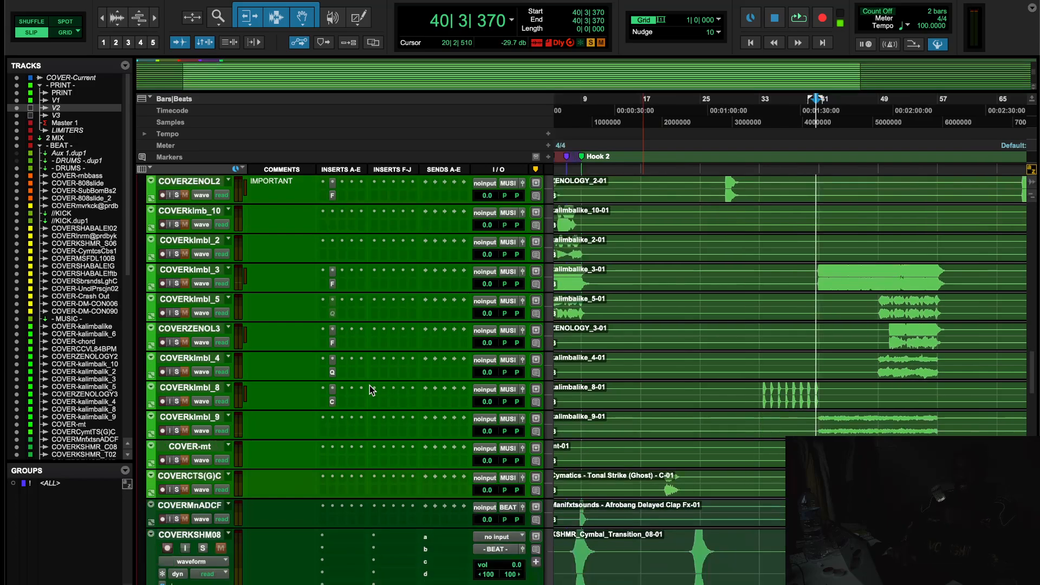
left_click(335, 344)
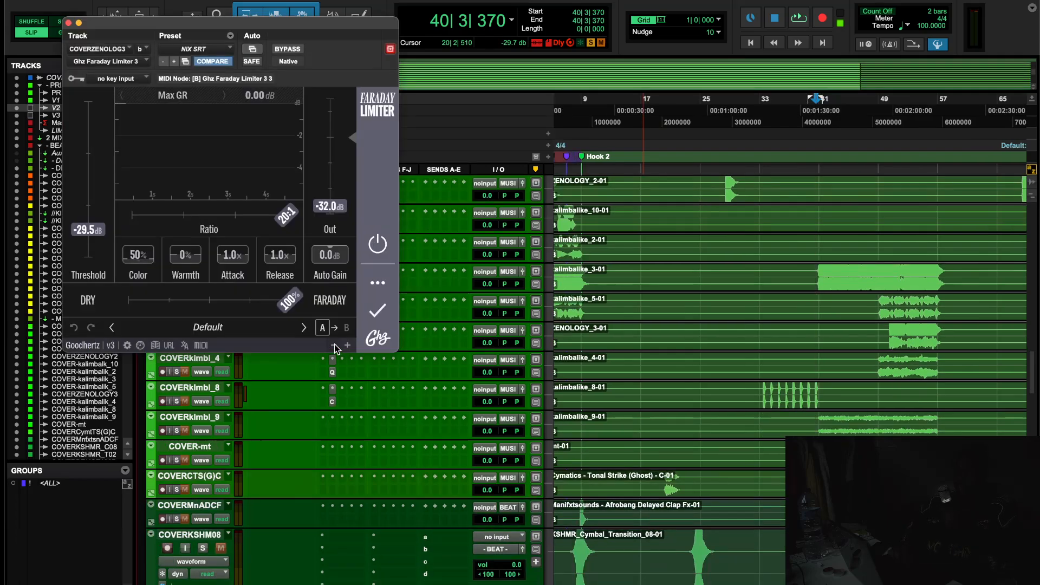
left_click(333, 402)
left_click(333, 403)
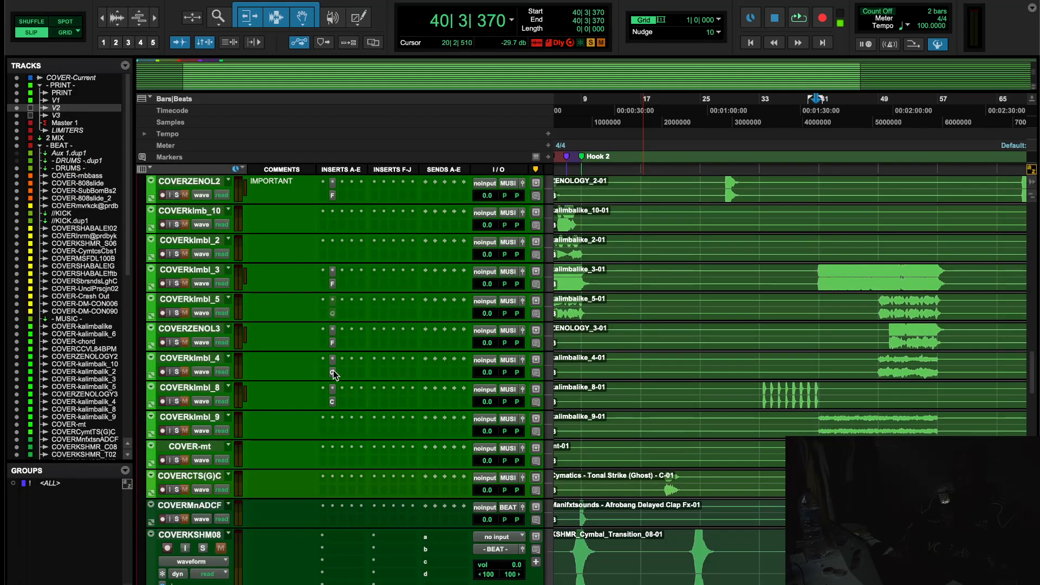
left_click(333, 372)
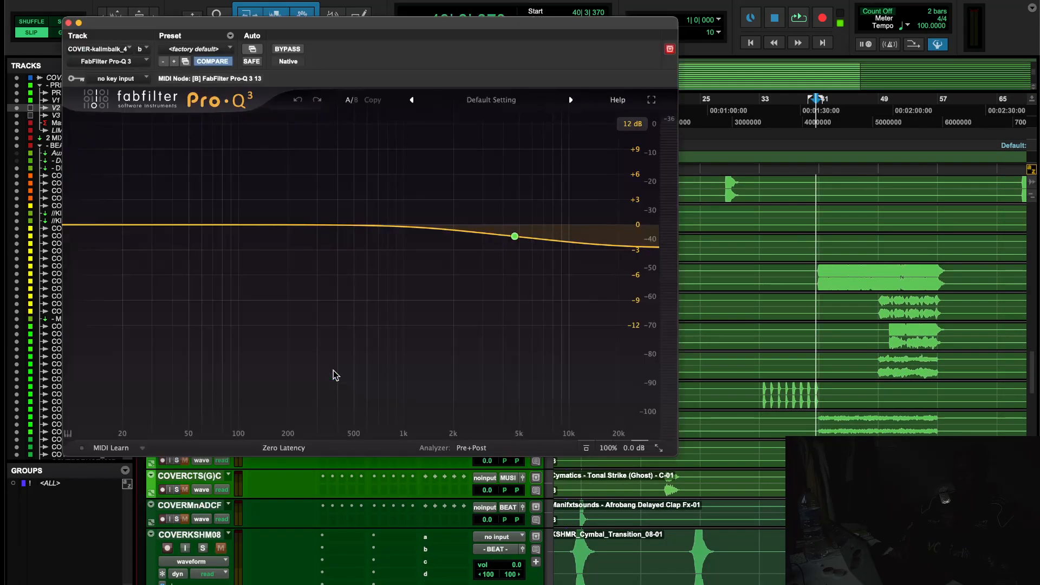
left_click(69, 23)
scroll(184, 241, "up", 4)
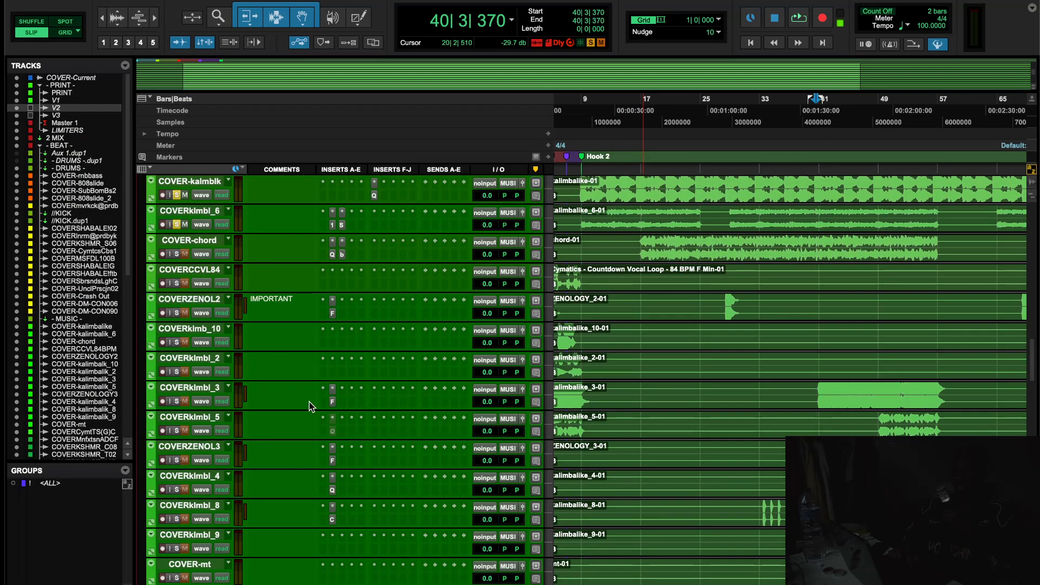
Look over the clips of the music and transition tracks across the whole song length
scroll(311, 407, "down", 10)
key("r")
key("r")
key("r")
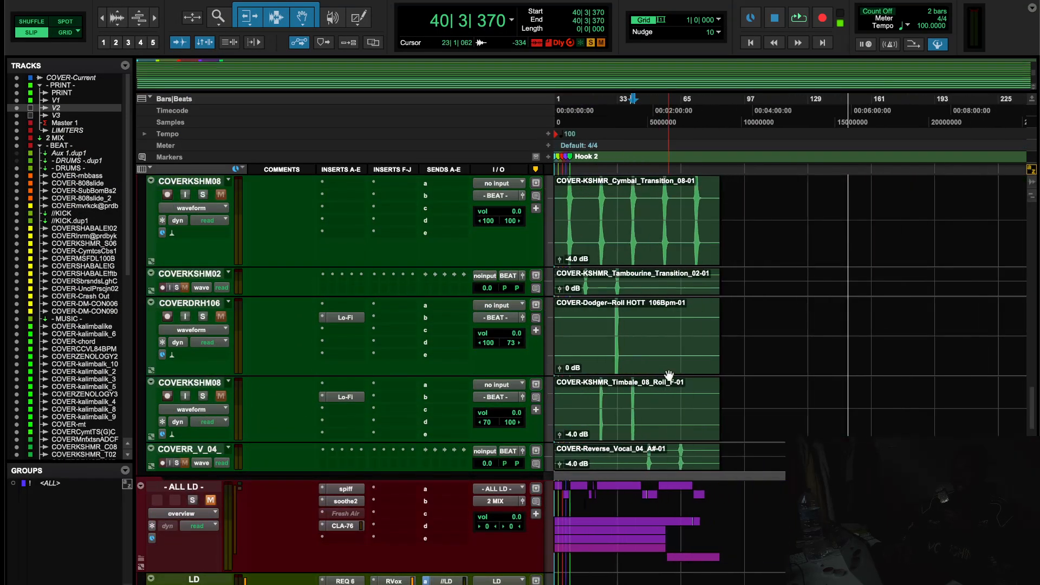
scroll(669, 375, "up", 15)
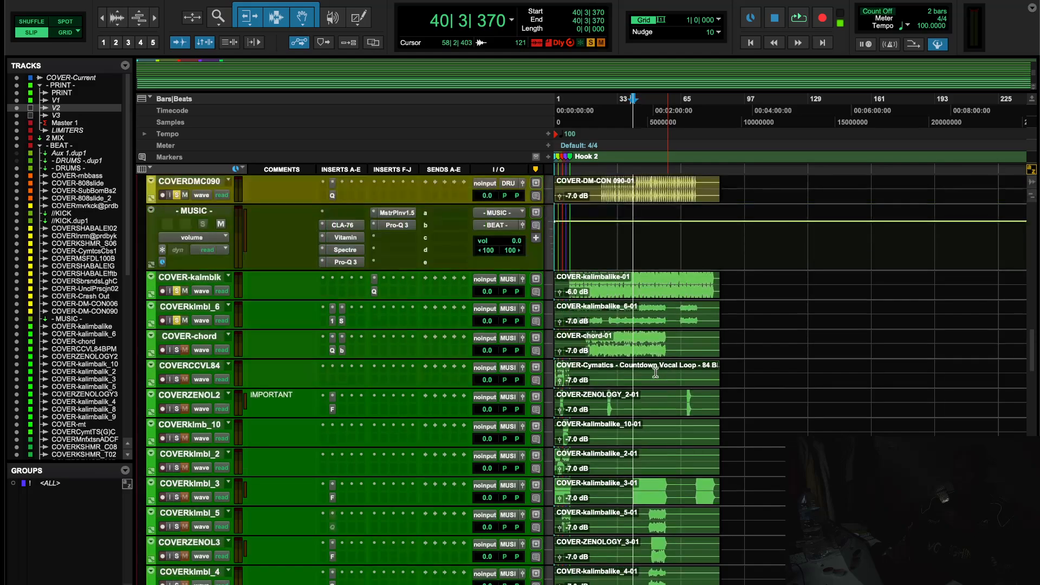
left_click(201, 352)
left_click(174, 351)
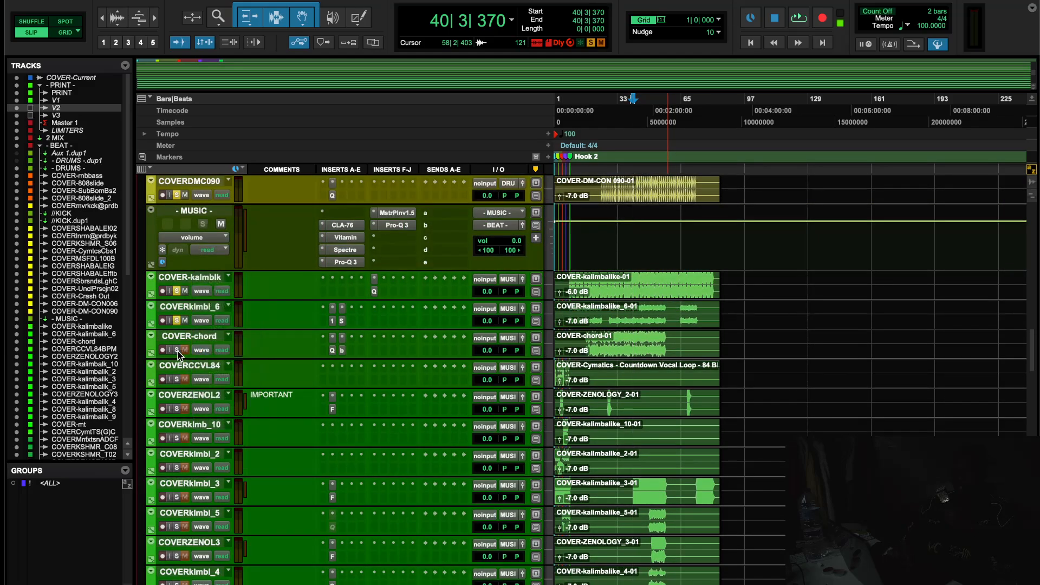
left_click(204, 322)
left_click(181, 325)
left_click(202, 292)
left_click(177, 317)
left_click(205, 382)
left_click(181, 382)
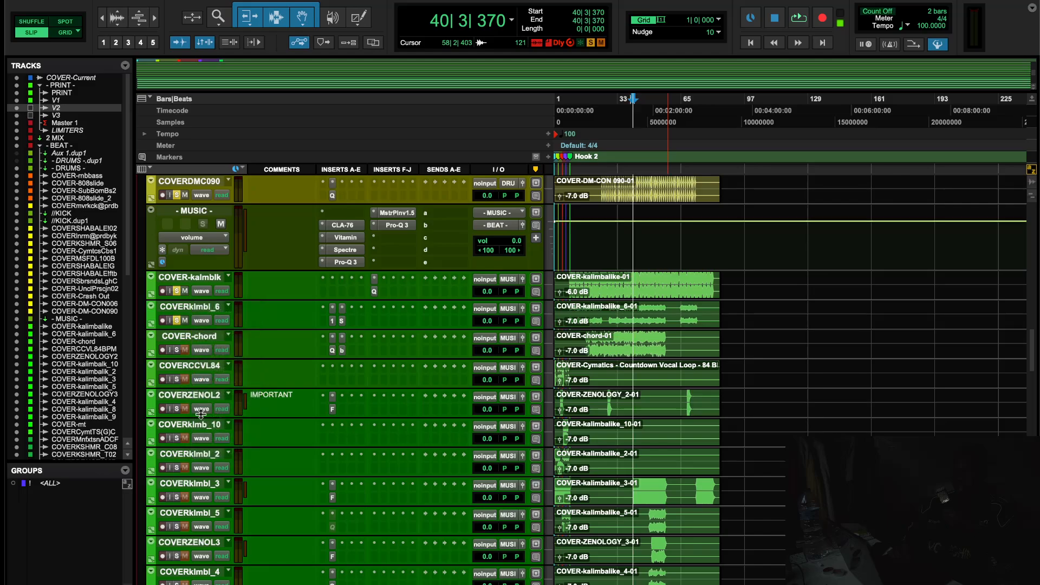
left_click(201, 410)
left_click(181, 413)
scroll(181, 413, "down", 10)
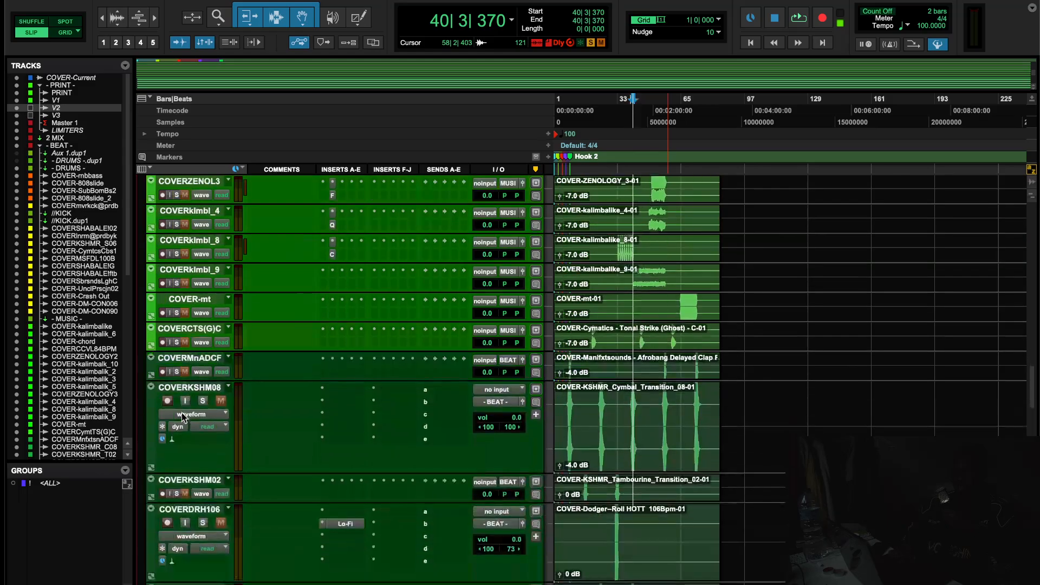
scroll(181, 413, "up", 6)
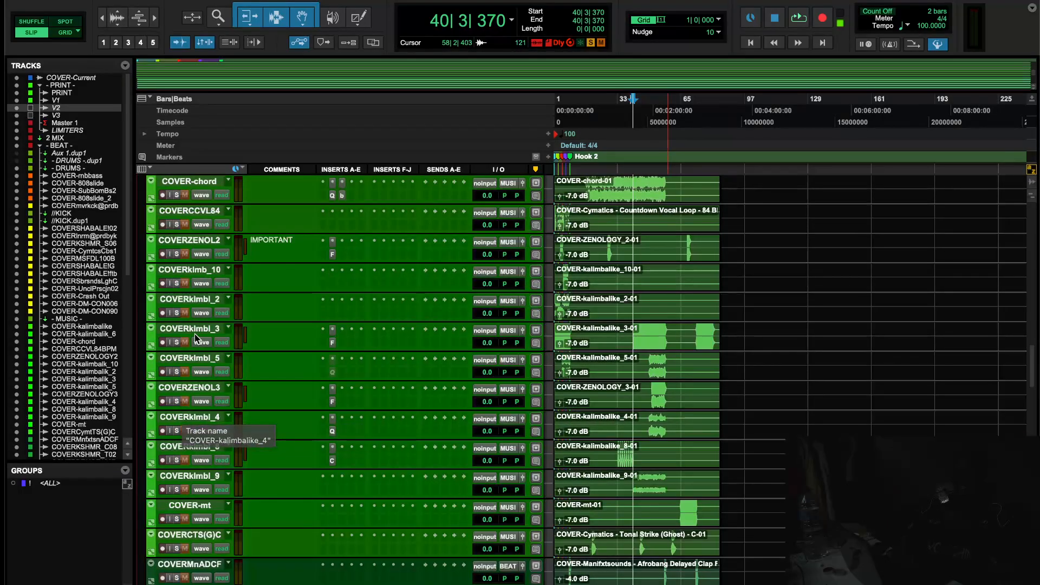
Show the volume automation lane under the COVER-kalimbalk_3 track and hide it again
left_click(201, 341)
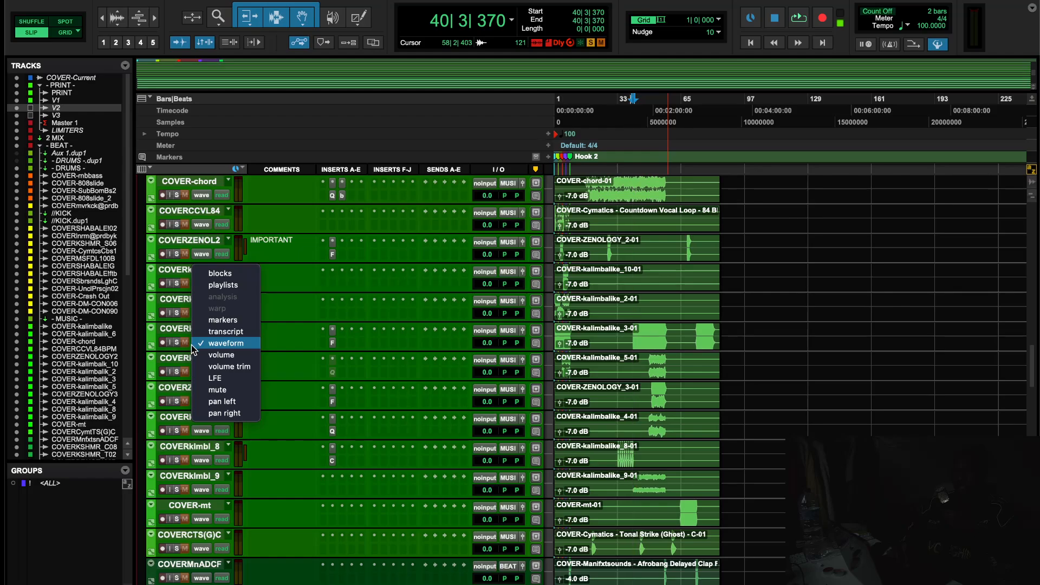
left_click(188, 350)
left_click(152, 346)
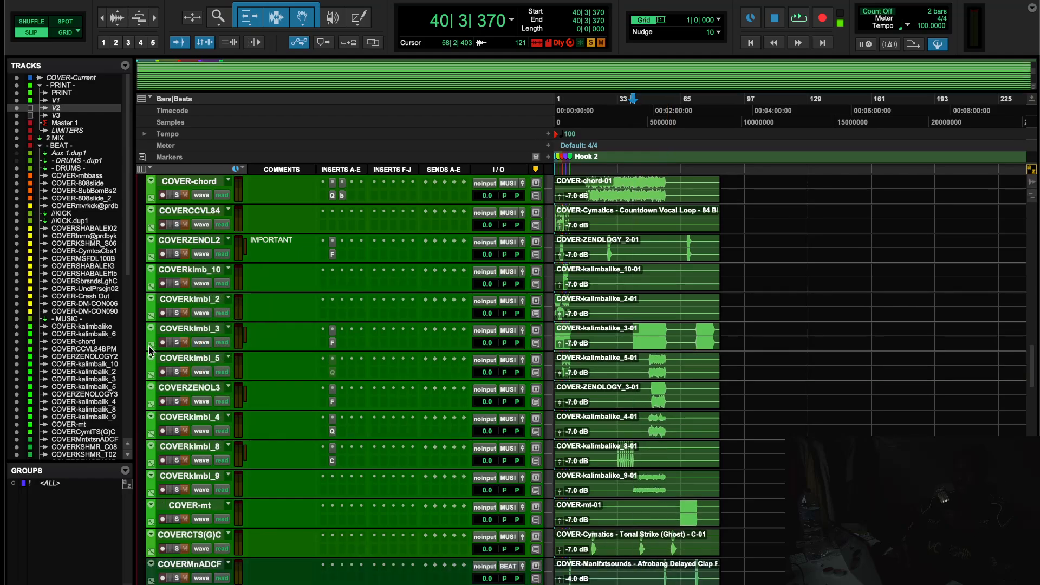
left_click(201, 361)
left_click(151, 351)
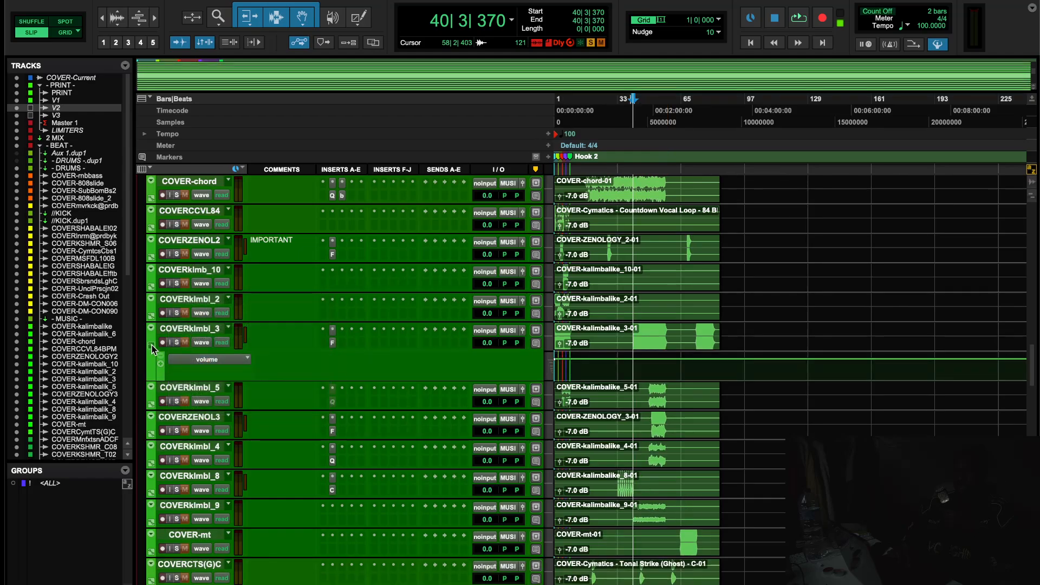
left_click(151, 346)
scroll(152, 347, "up", 2)
scroll(257, 422, "down", 3)
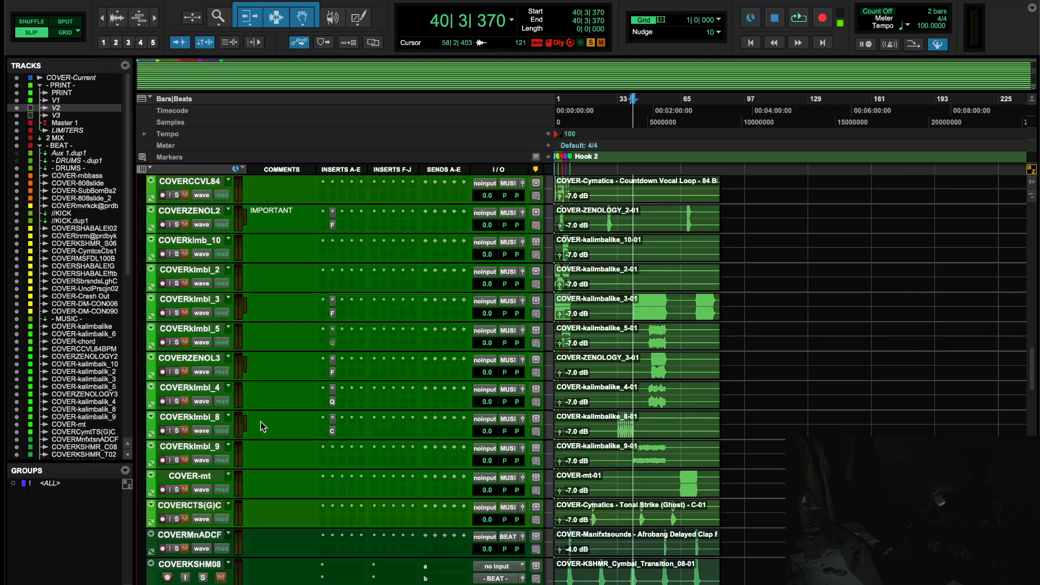
Clear all track solos, start playback, and unmute the ALL LD bus
scroll(261, 421, "up", 3)
left_click(176, 291)
scroll(344, 473, "down", 4)
scroll(344, 473, "down", 10)
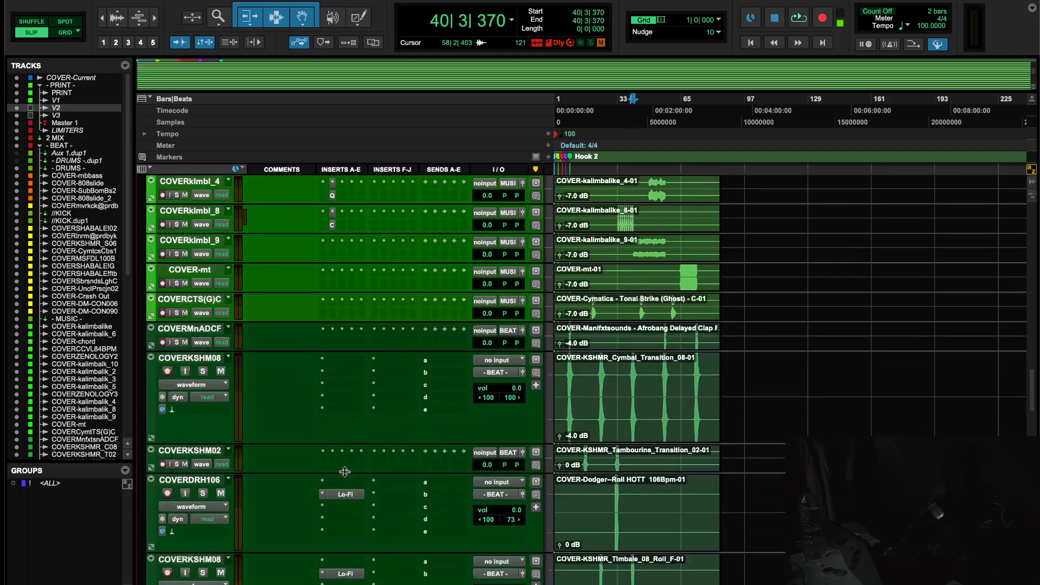
scroll(347, 477, "down", 3)
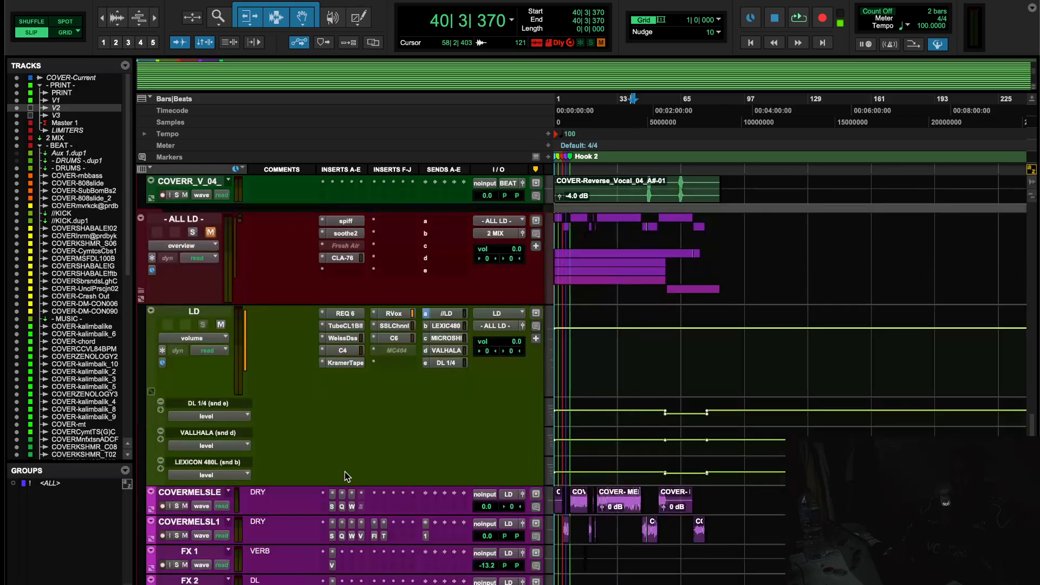
key("space")
left_click(210, 233)
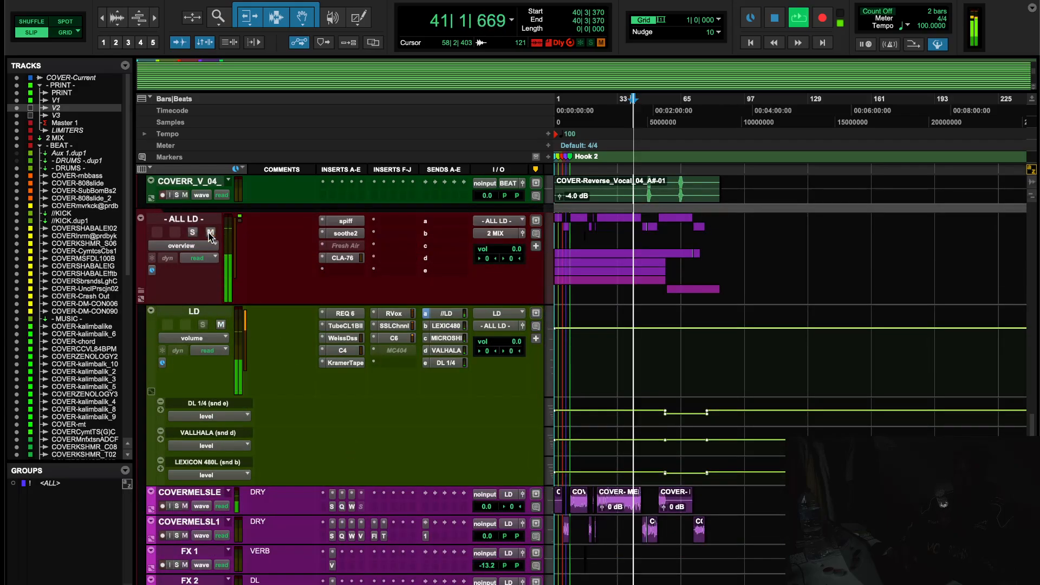
Play the song from 7|4|615 while looking over the transition tracks and the ALL LD bus, and stop playback
scroll(555, 118, "down", 1)
key("space")
key("space")
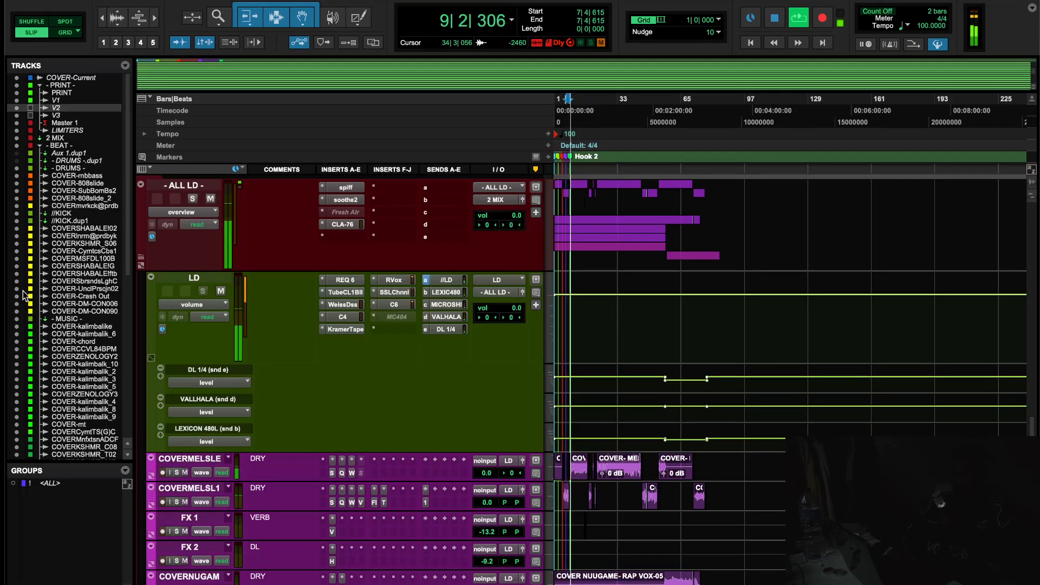
scroll(601, 345, "up", 5)
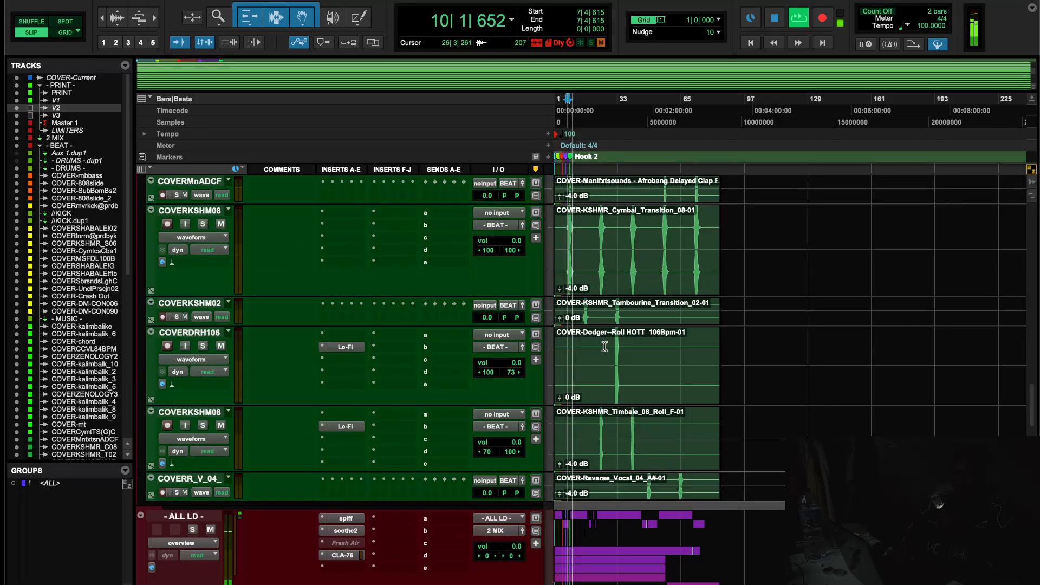
scroll(604, 347, "down", 5)
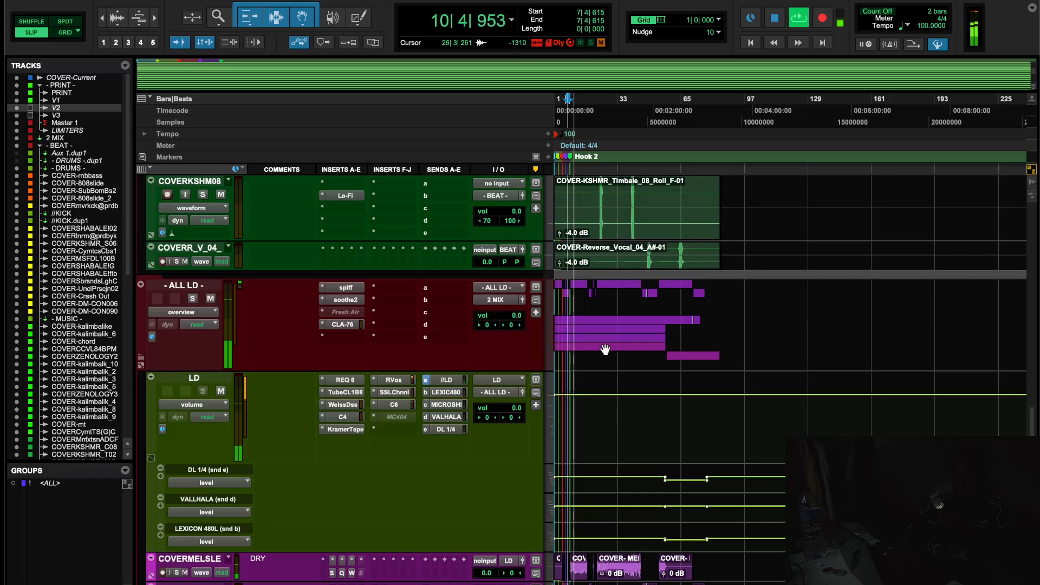
scroll(606, 350, "down", 2)
key("space")
Bypass all inserts on the LD bus, reactivate its REQ 6 equalizer, and open that plug-in
left_click(347, 315, "ctrl+shift")
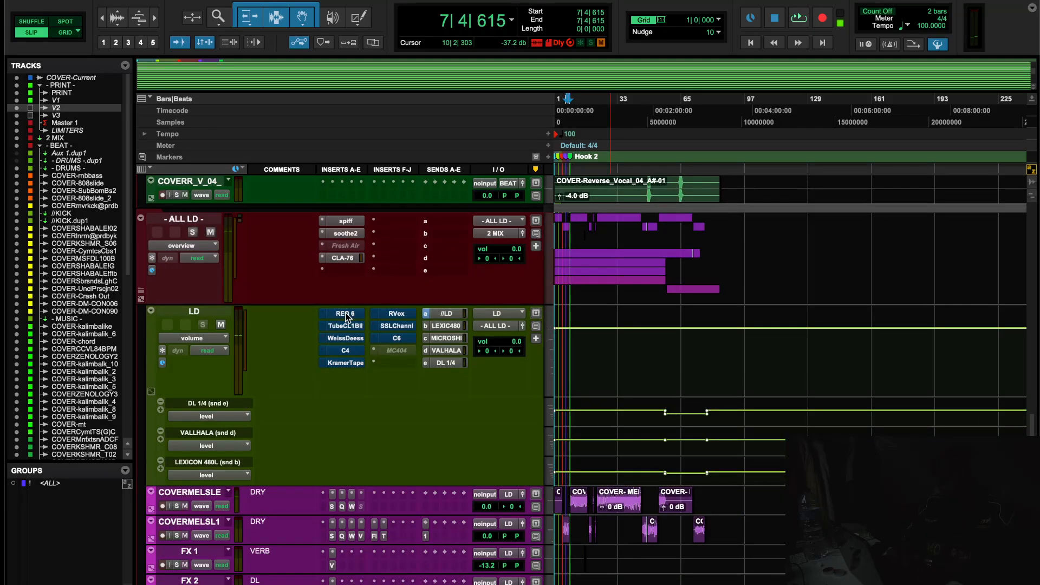
right_click(347, 315)
left_click(346, 318)
left_click(347, 314)
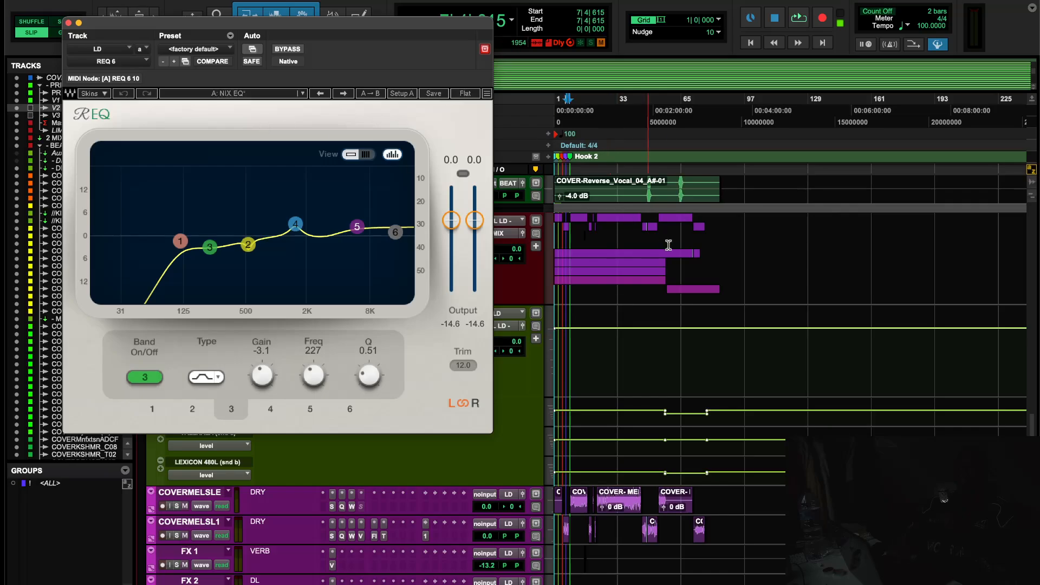
Play the lead vocal from bar 9 with band 5 of the LD bus REQ 6 selected for viewing
key("super+bracketright")
key("super+bracketright")
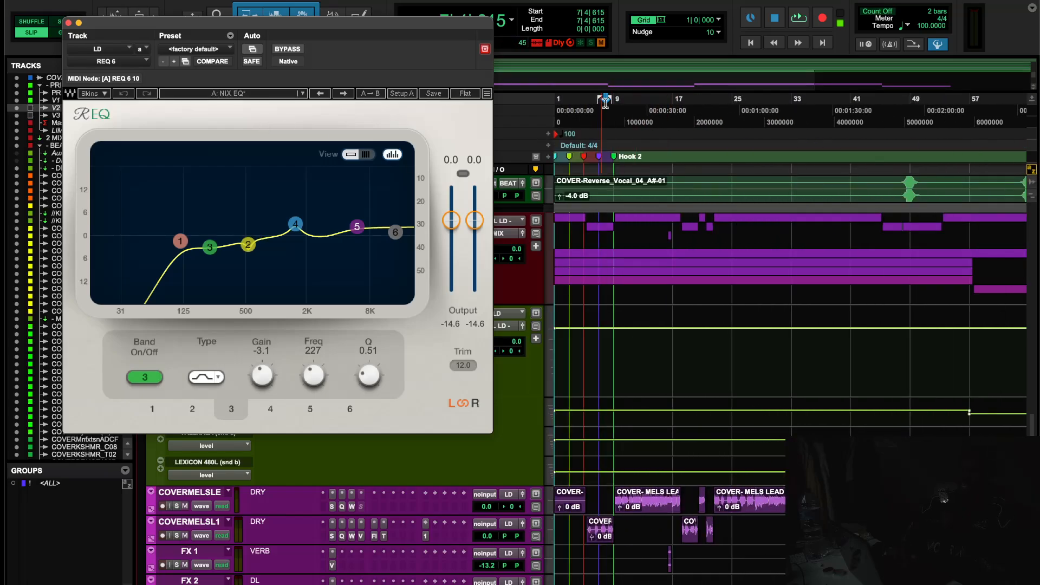
left_click(614, 100)
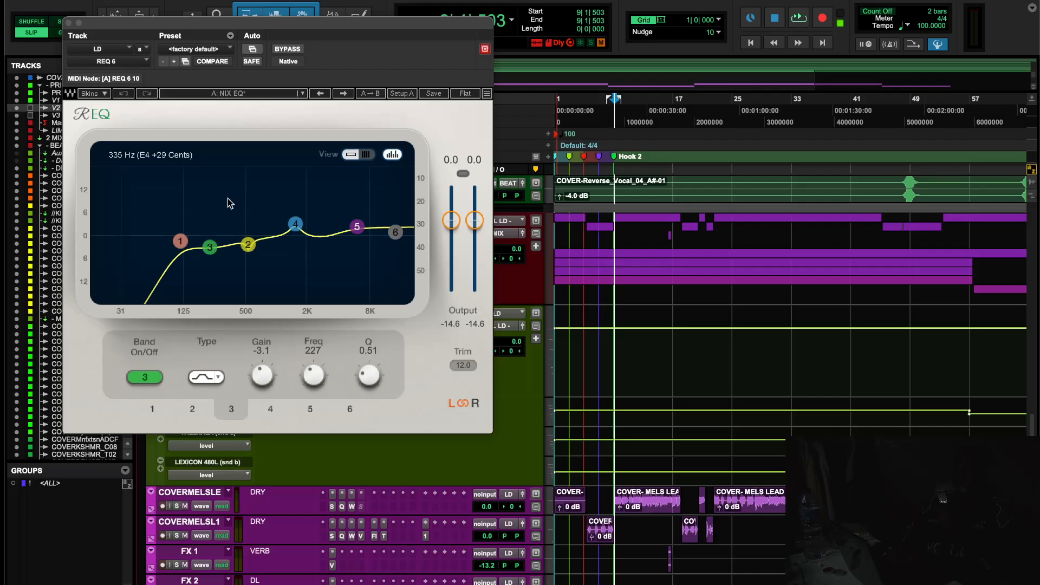
left_click(357, 226)
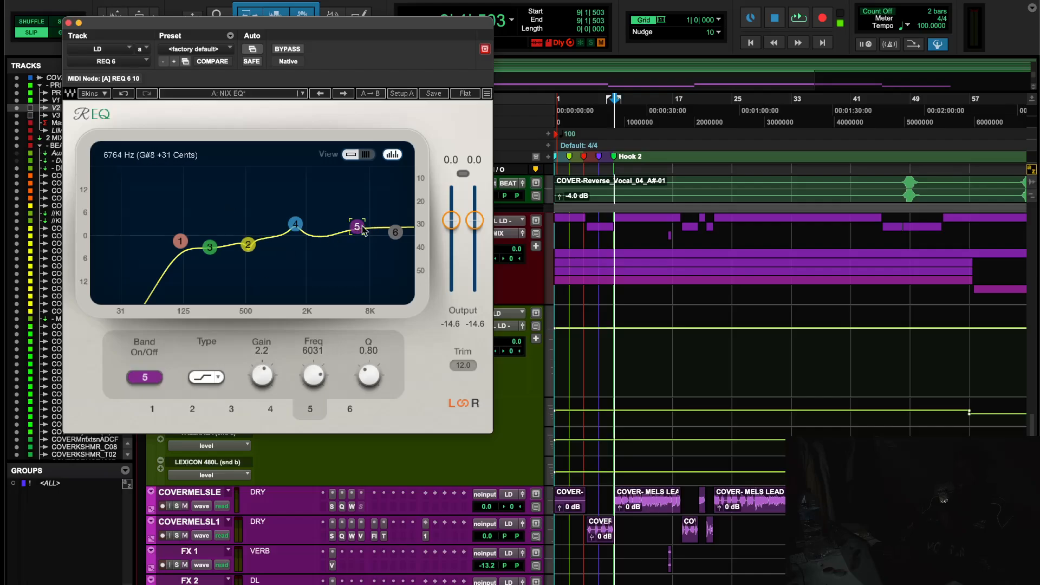
key("space")
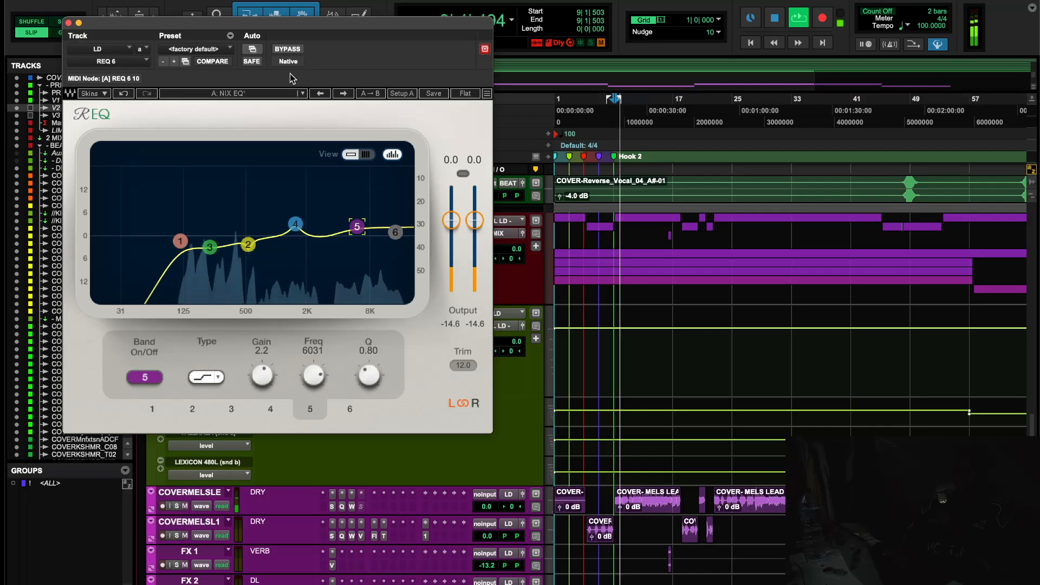
Compare the lead vocal with the LD bus REQ 6 bypassed and active, then close the equalizer and stop playback
left_click(286, 50)
left_click(287, 50)
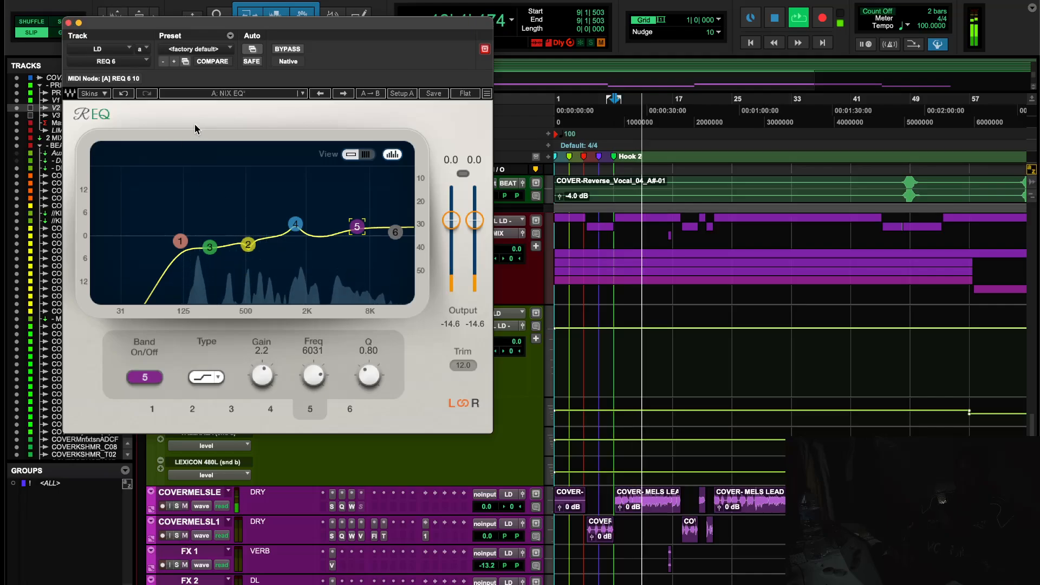
left_click(68, 23)
key("space")
Reactivate and open the Tube-Tech CL 1B on the LD bus, and compare the vocal with its compression off and on
right_click(347, 326)
left_click(349, 330)
left_click(347, 326)
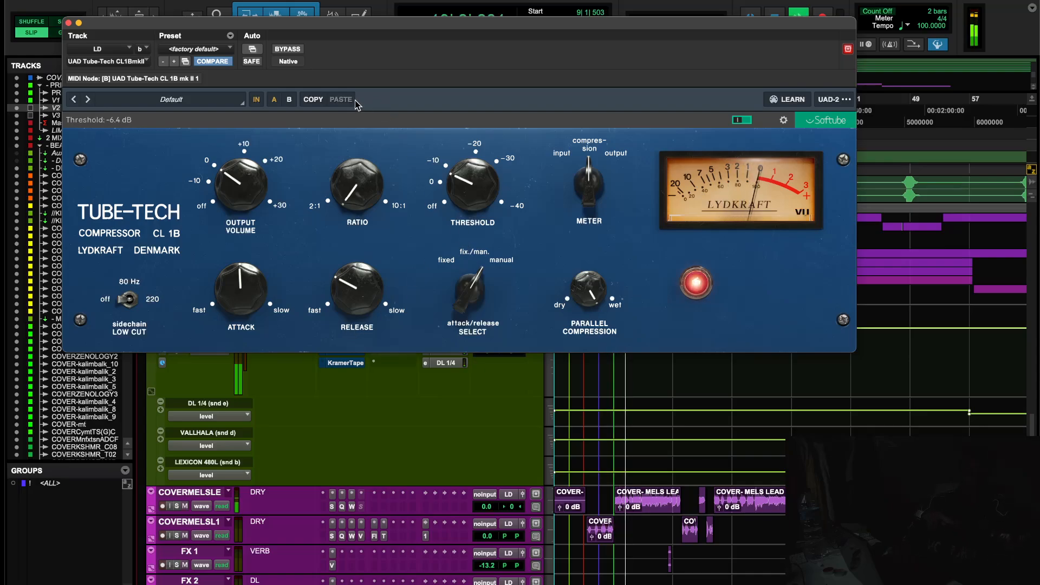
left_click(696, 283)
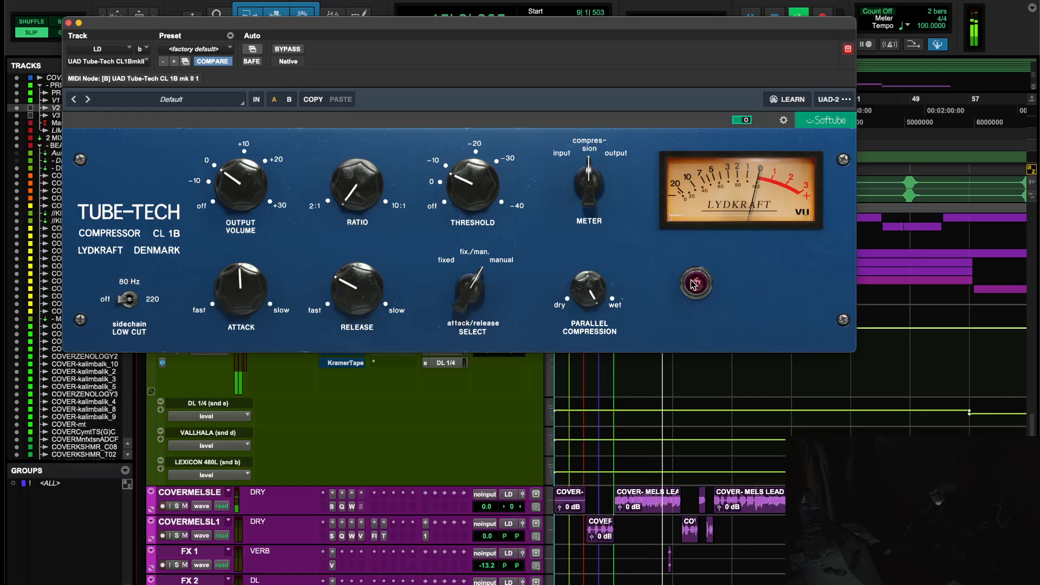
left_click(695, 283)
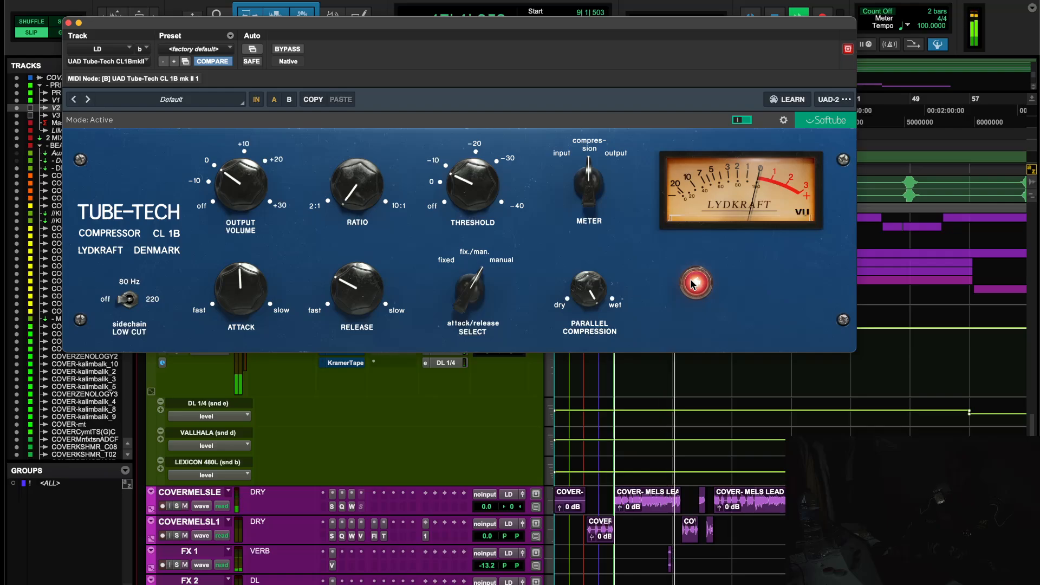
key("space")
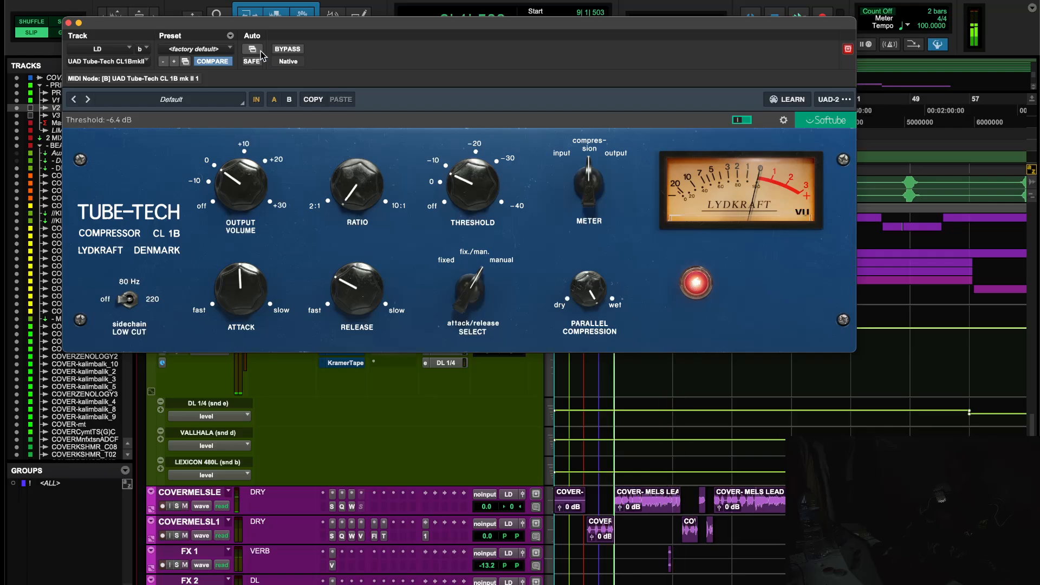
Close the Tube-Tech, reactivate the WeissDss and C4 inserts on the LD bus, and open the C4
left_click(69, 23)
right_click(348, 344)
left_click(347, 343)
right_click(347, 351)
left_click(346, 351)
left_click(347, 351)
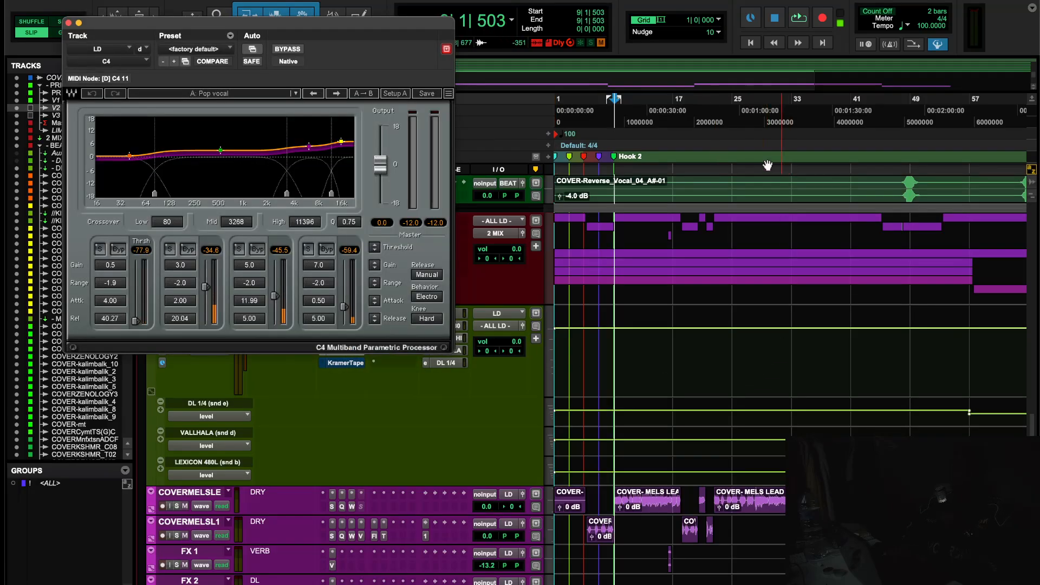
Play from 25|4|049 and compare the lead vocal with the C4 bypassed and active, closing it and stopping playback at the end
left_click(741, 115)
key("space")
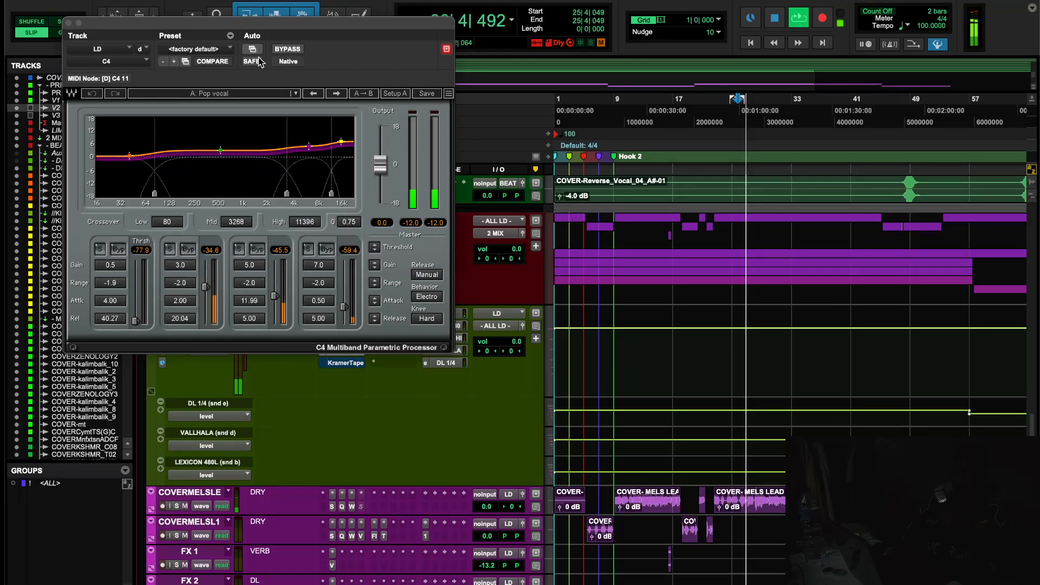
left_click(288, 49)
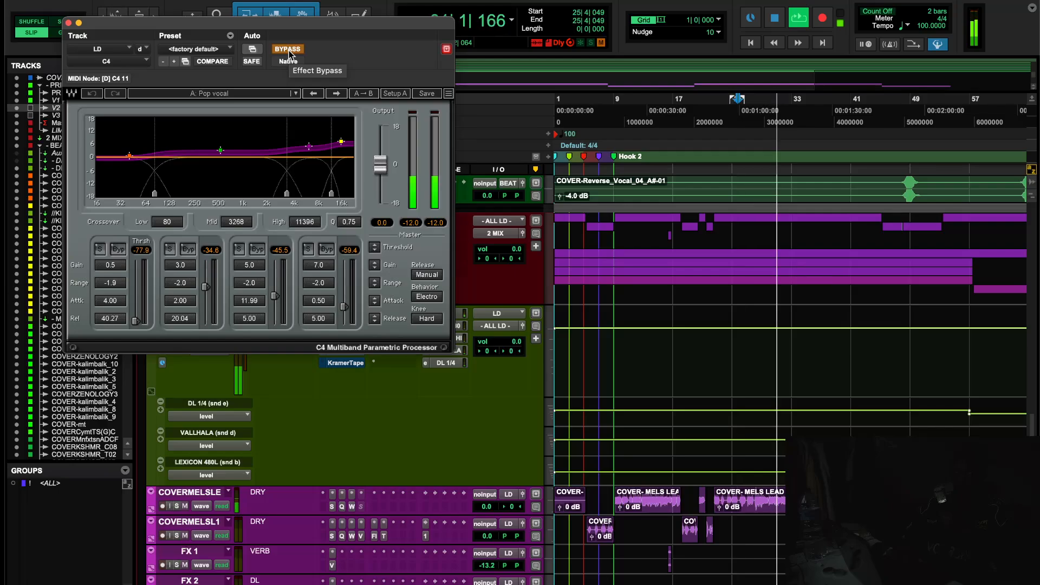
left_click(288, 49)
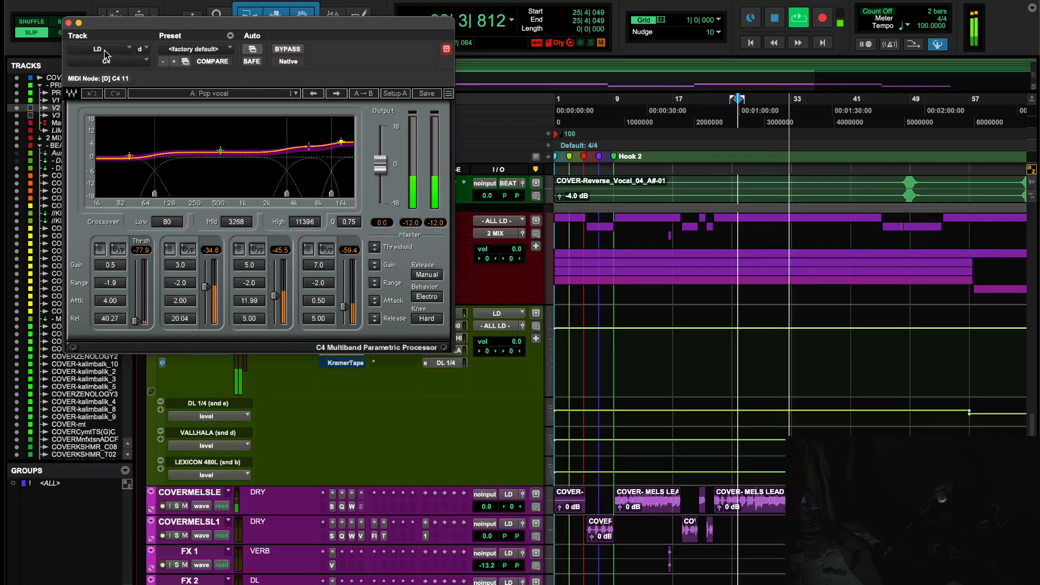
left_click(69, 23)
key("space")
Reactivate the LD bus Kramer Tape and compare the playing vocal with it bypassed and active, closing it and stopping playback at the end
left_click(341, 363)
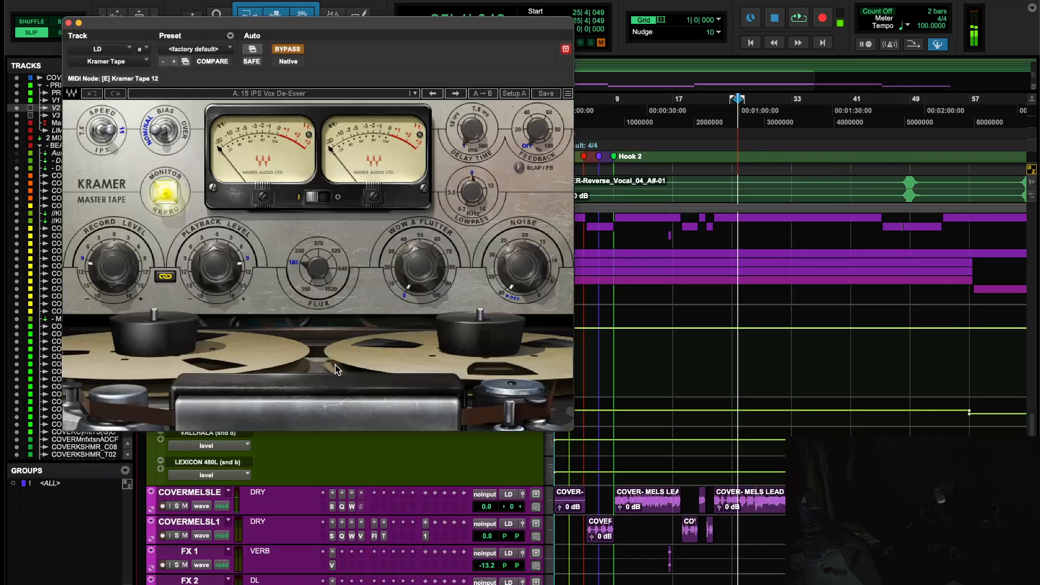
key("space")
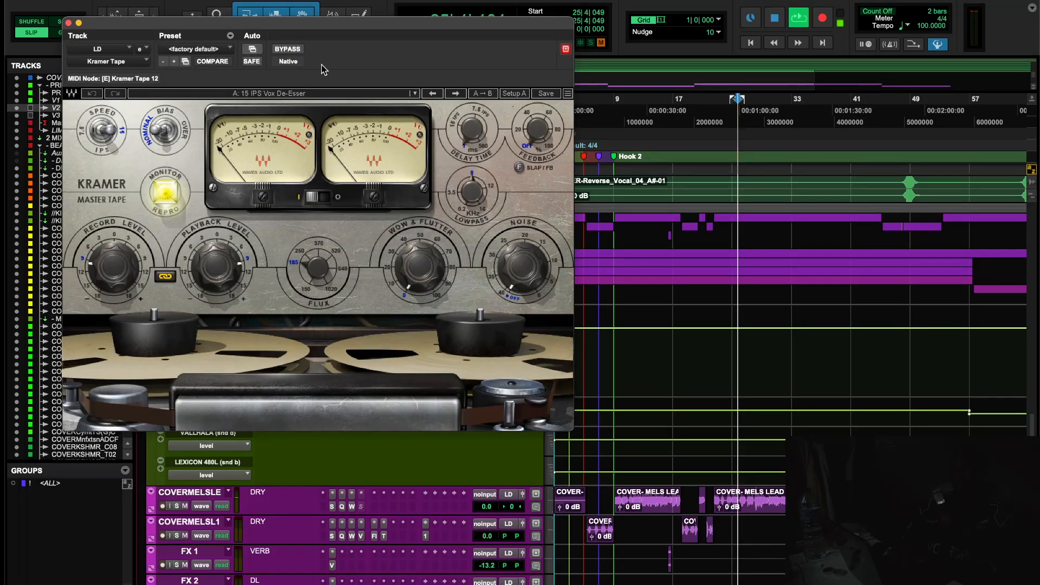
left_click(286, 52)
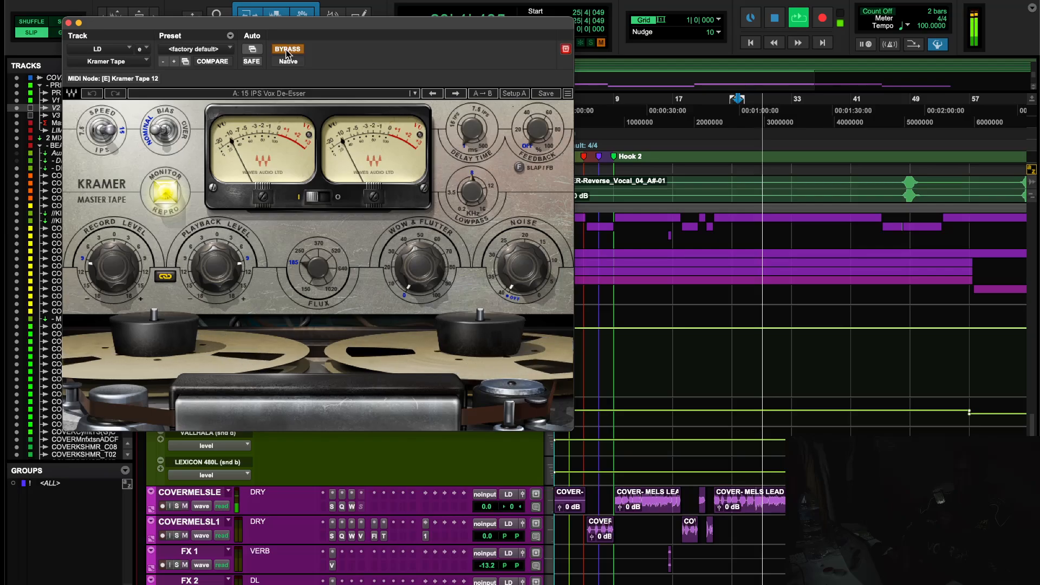
left_click(287, 50)
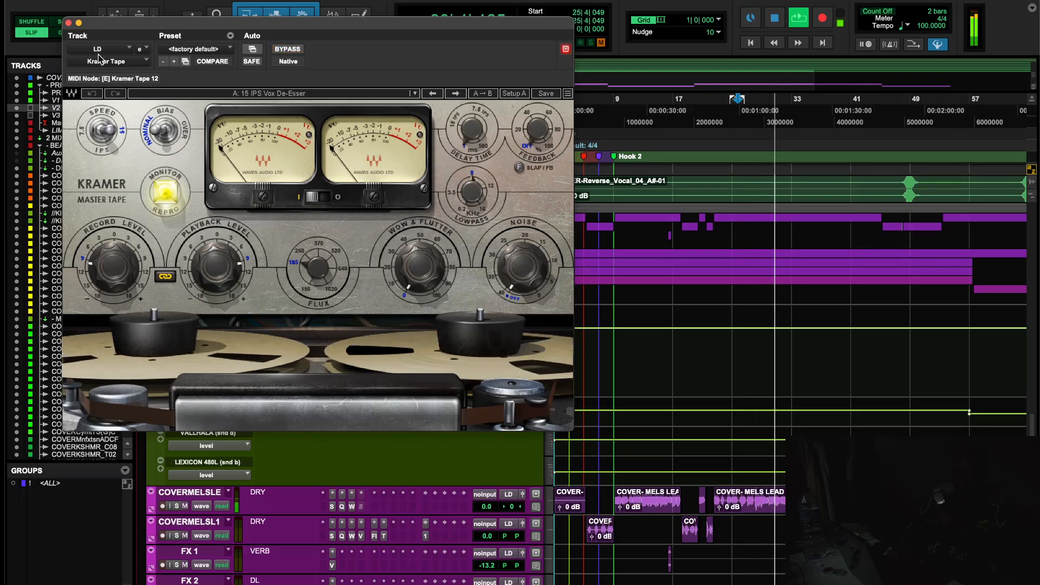
left_click(68, 23)
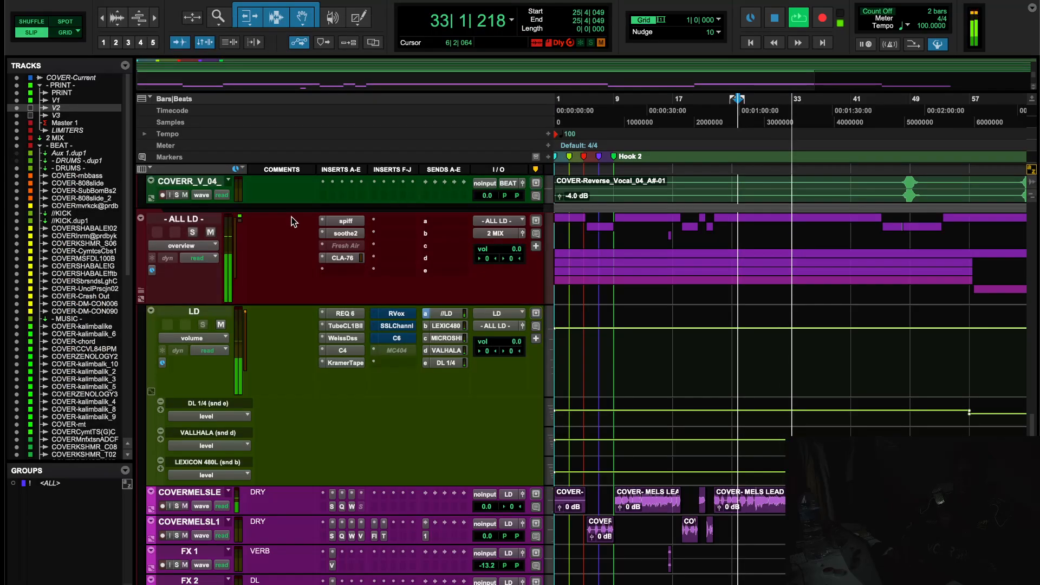
key("space")
Reactivate the RVox insert on the LD bus and open its window
right_click(388, 317)
left_click(388, 318)
left_click(389, 317)
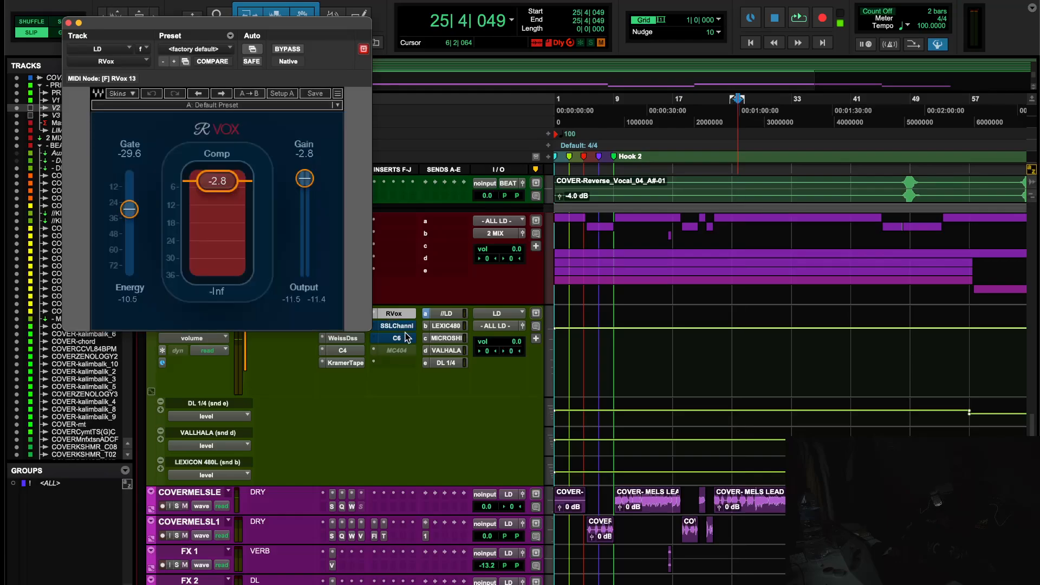
Reactivate the SSLChannel and C6 inserts on the LD bus and open both for viewing
right_click(403, 335)
left_click(393, 322)
right_click(399, 326)
left_click(399, 327)
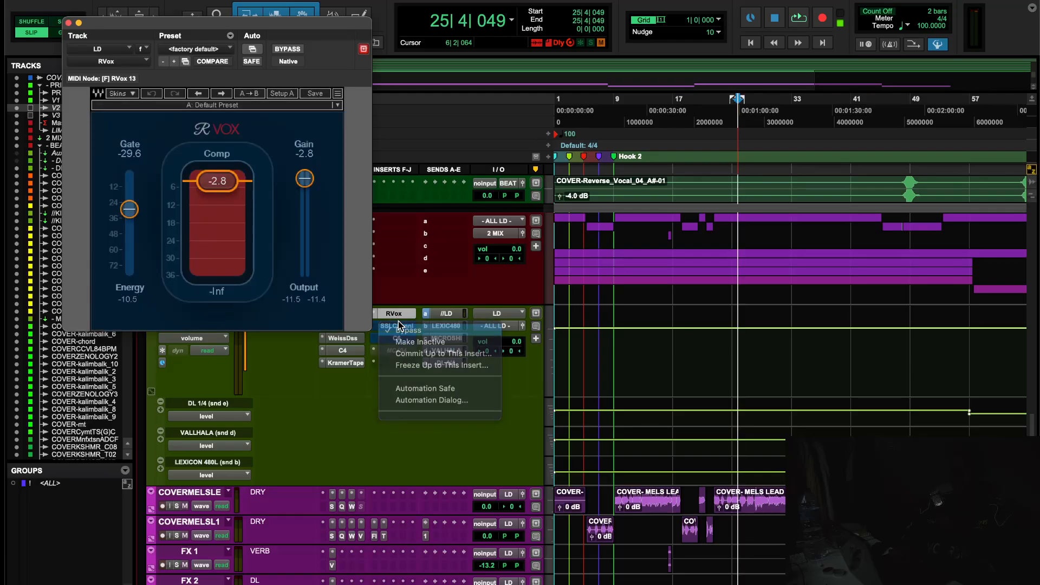
right_click(402, 336)
left_click(402, 342)
left_click(394, 325)
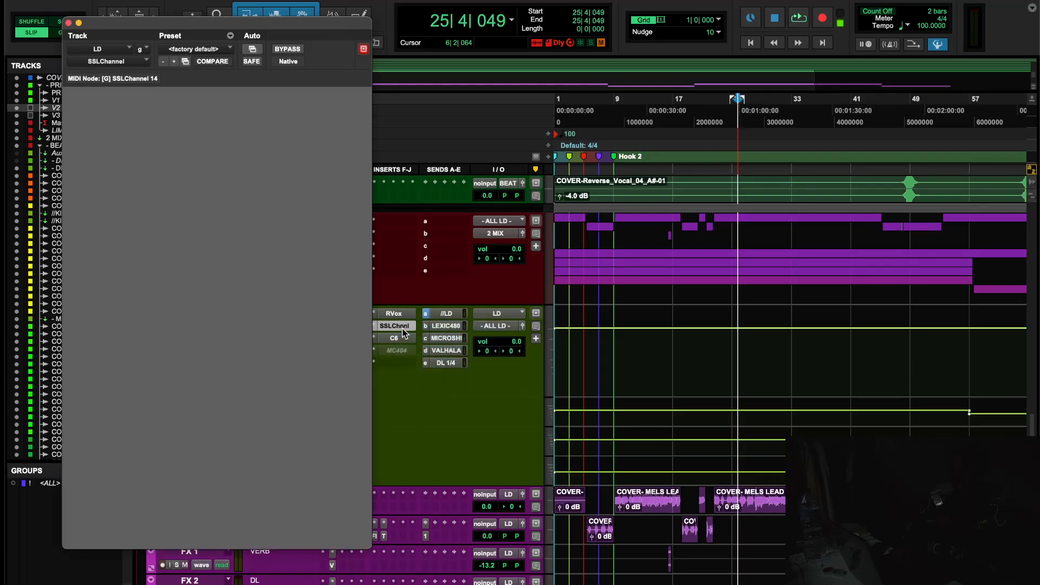
left_click(394, 338)
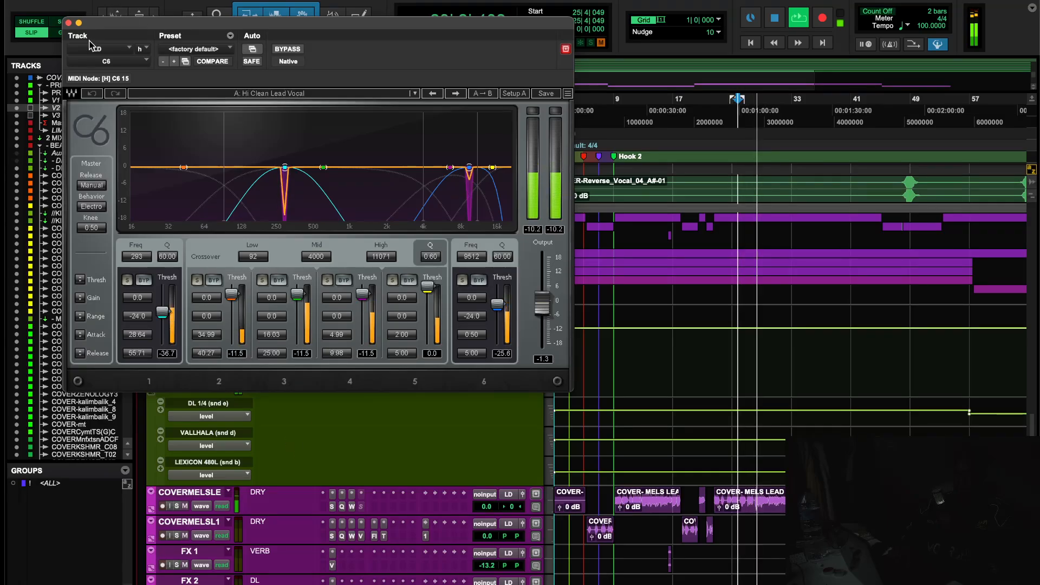
Close the C6 and compare the playing lead vocal with SSLChannel and C6 bypassed and active again, ending with playback stopped
left_click(68, 24)
right_click(402, 341)
left_click(423, 343)
right_click(398, 326)
left_click(402, 333)
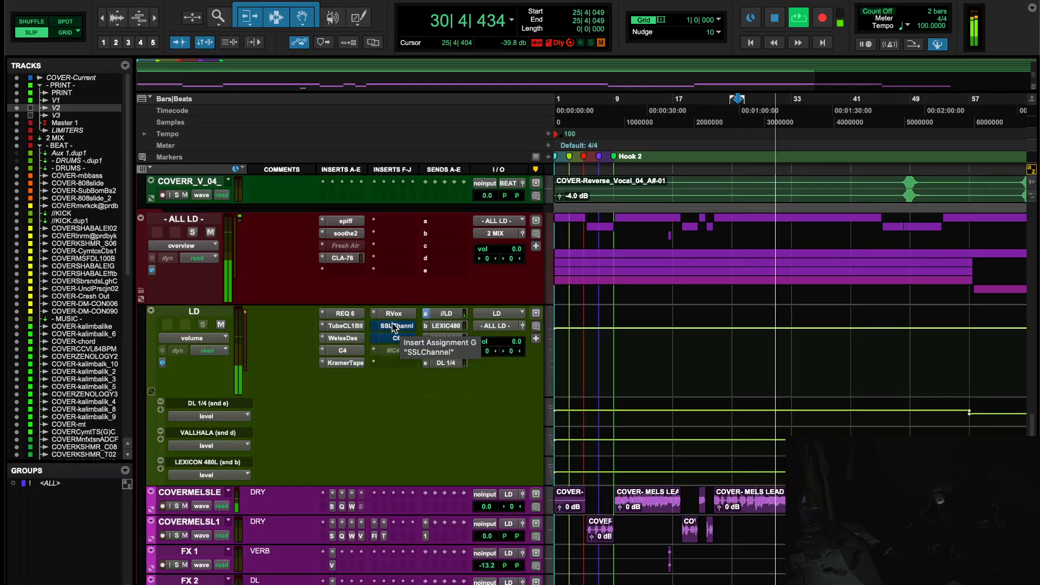
right_click(394, 326)
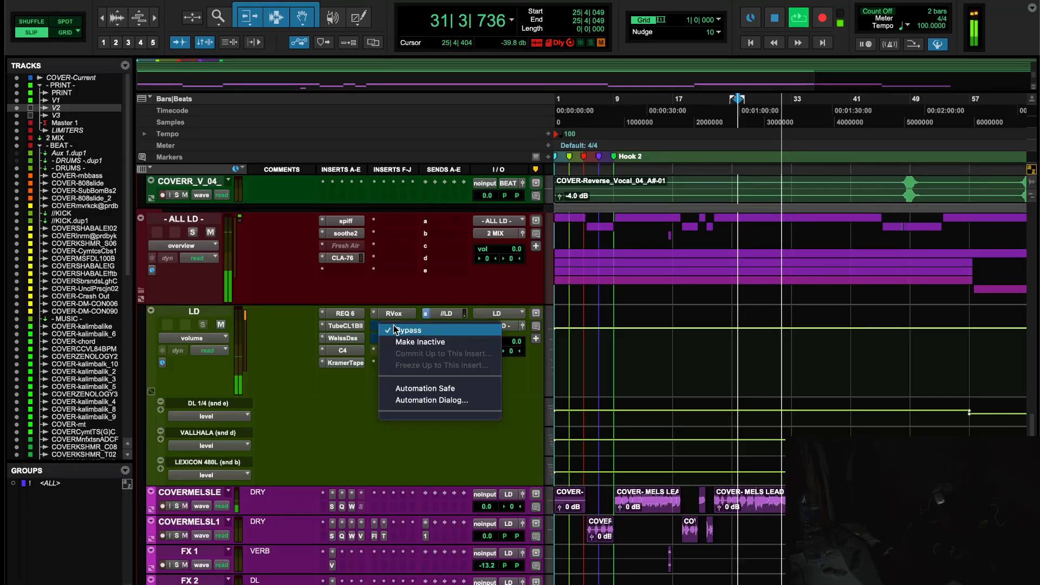
left_click(400, 331)
right_click(393, 339)
left_click(394, 342)
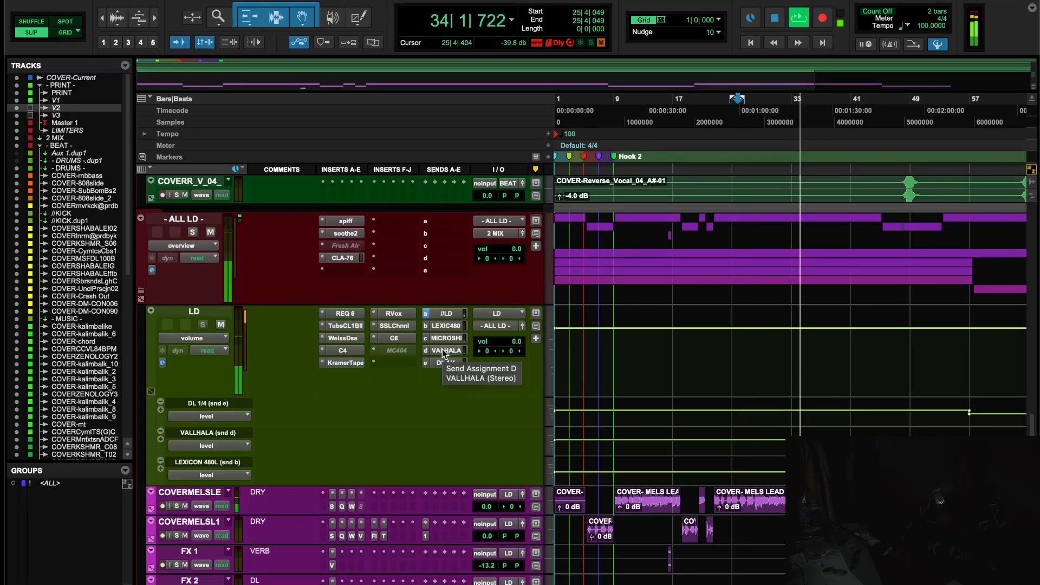
key("space")
Unmute the COVERBGVdp2 backing vocal track and the ALL FX bus
scroll(470, 391, "down", 5)
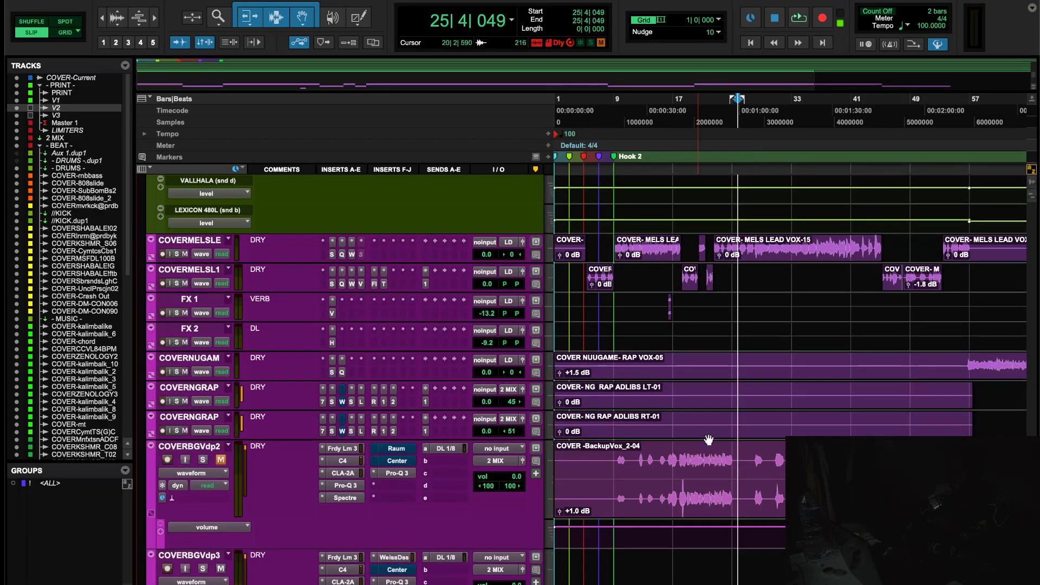
scroll(709, 440, "down", 1)
scroll(709, 440, "down", 1)
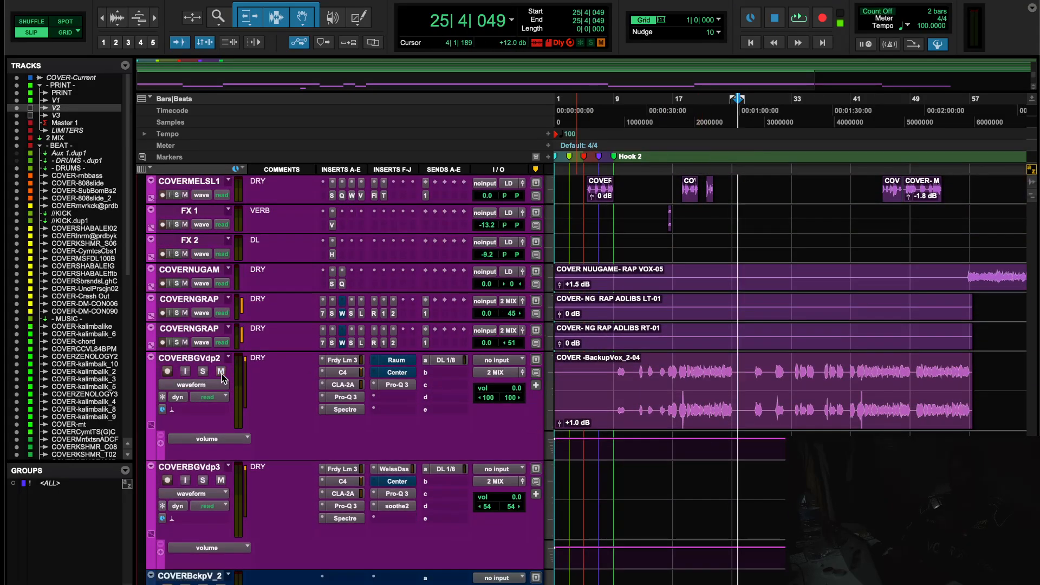
scroll(656, 452, "down", 12)
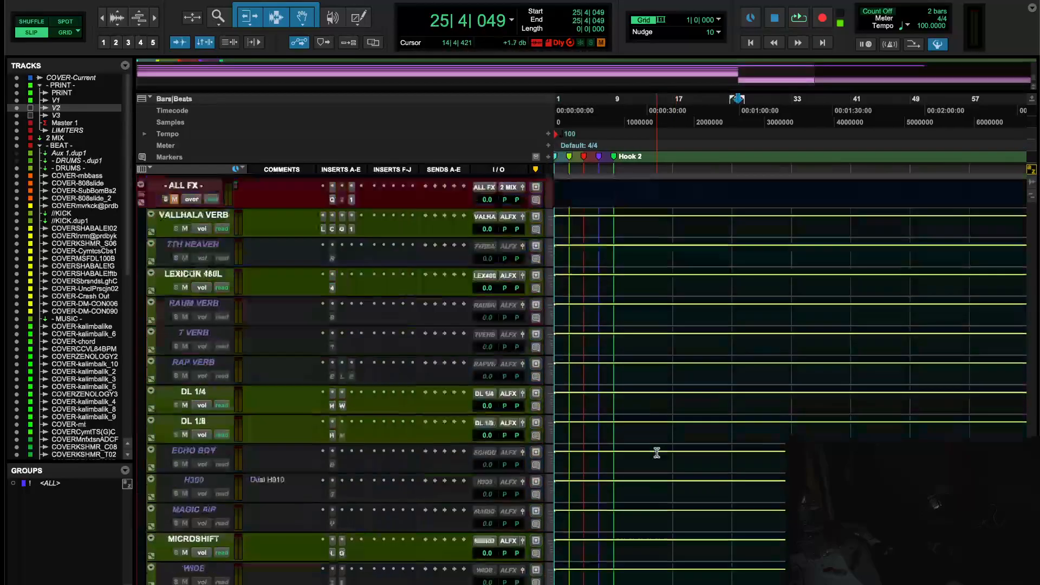
scroll(624, 365, "up", 1)
scroll(625, 372, "up", 5)
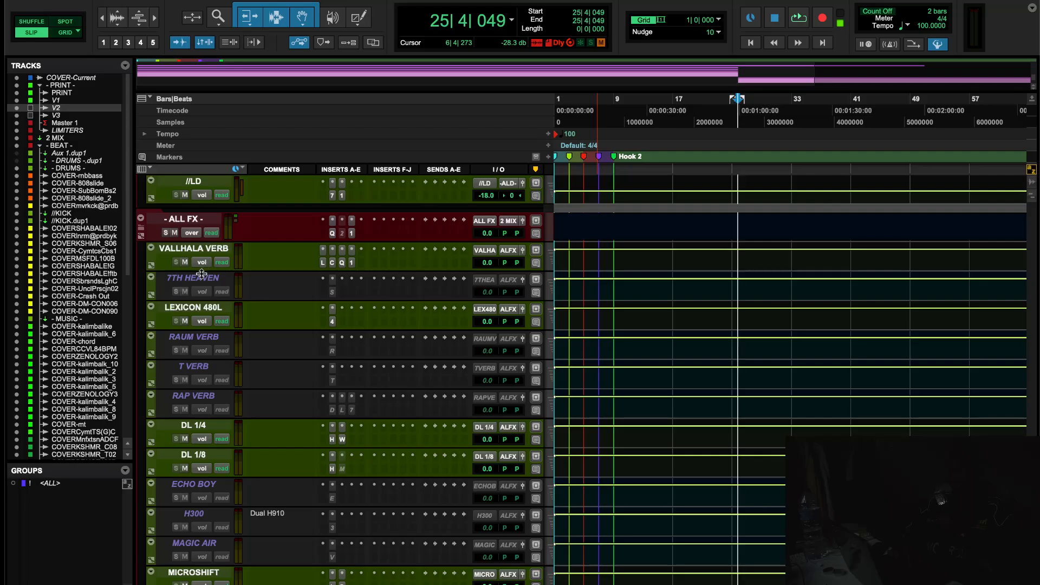
Inspect the Capitol Chambers reverb on the VALLHALA VERB track and the LX480 Essentials reverb on the LEXICON 480L track
left_click_drag(202, 274, 201, 323)
left_click(347, 263)
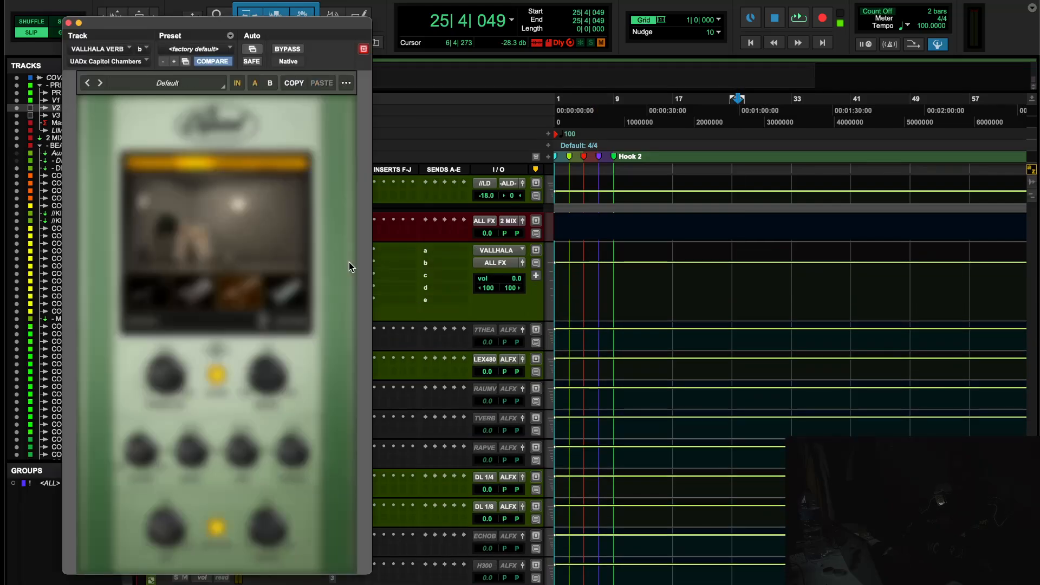
left_click(68, 23)
left_click_drag(209, 319, 216, 265)
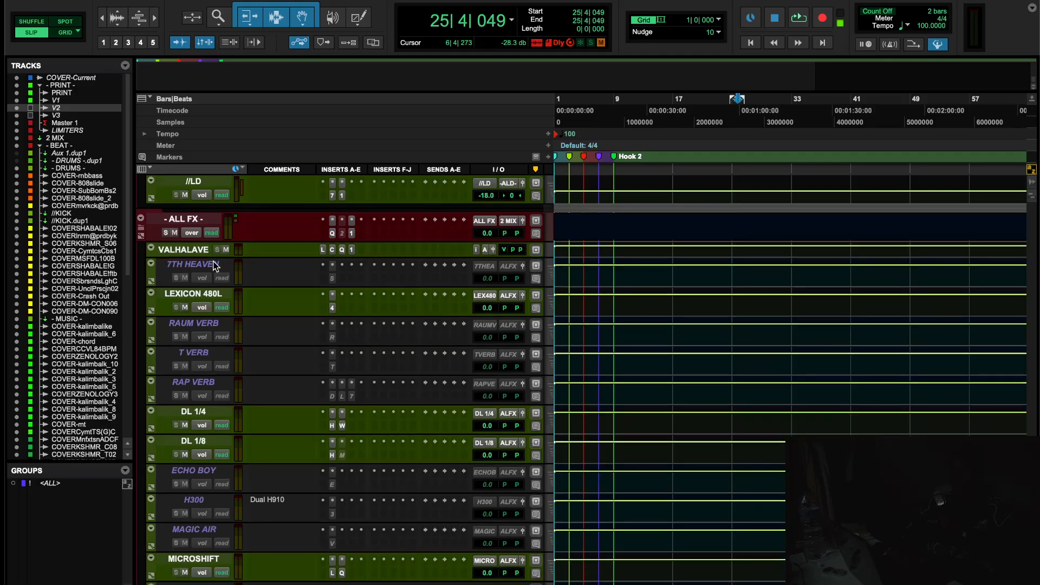
left_click(332, 308)
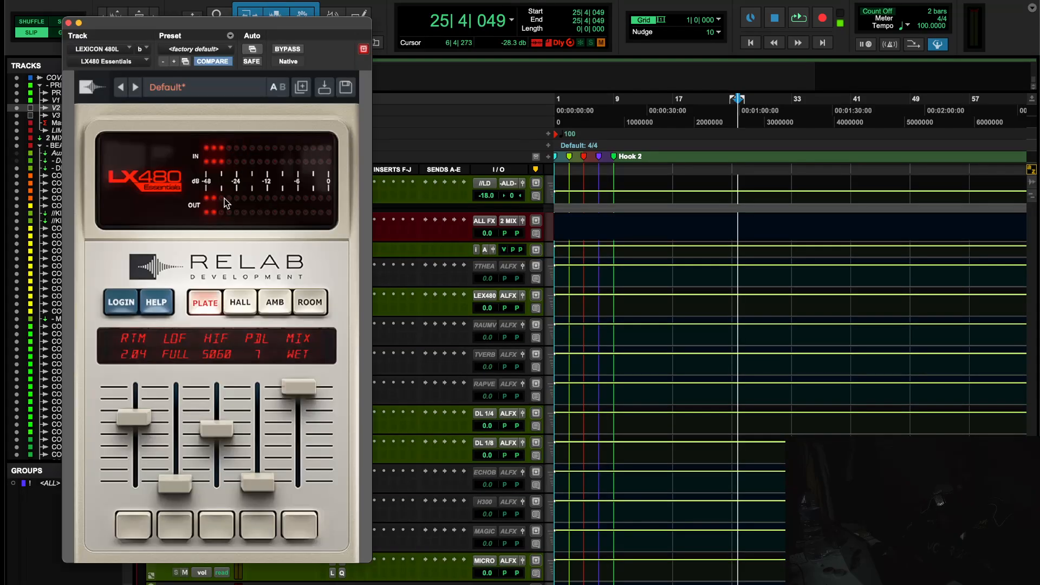
left_click(69, 24)
Inspect the H-Delay and Waves Tune Real-Time plug-ins on the DL 1/4 track and the first active insert on DL 1/8
left_click(333, 425)
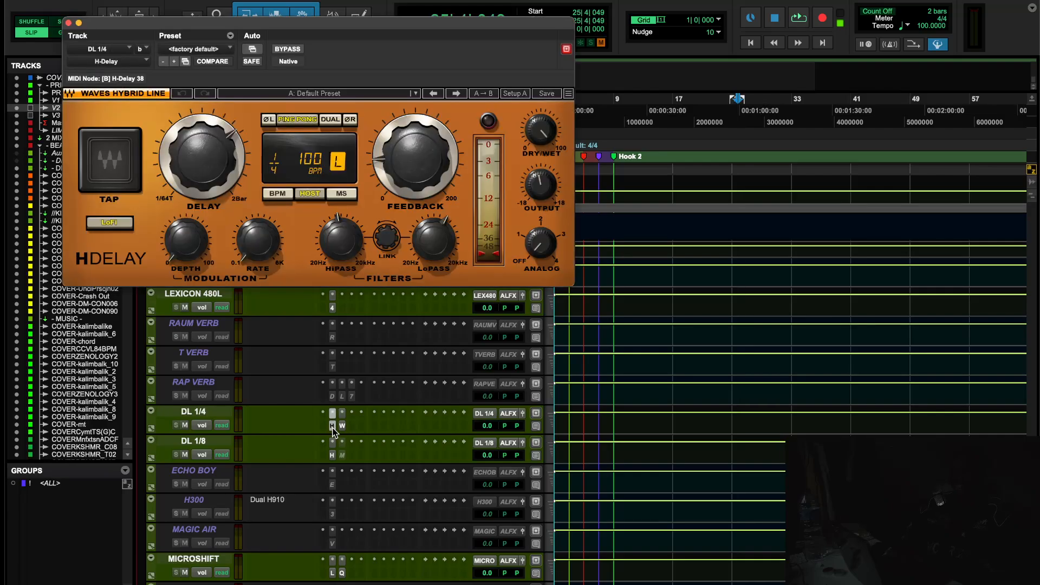
left_click(342, 426)
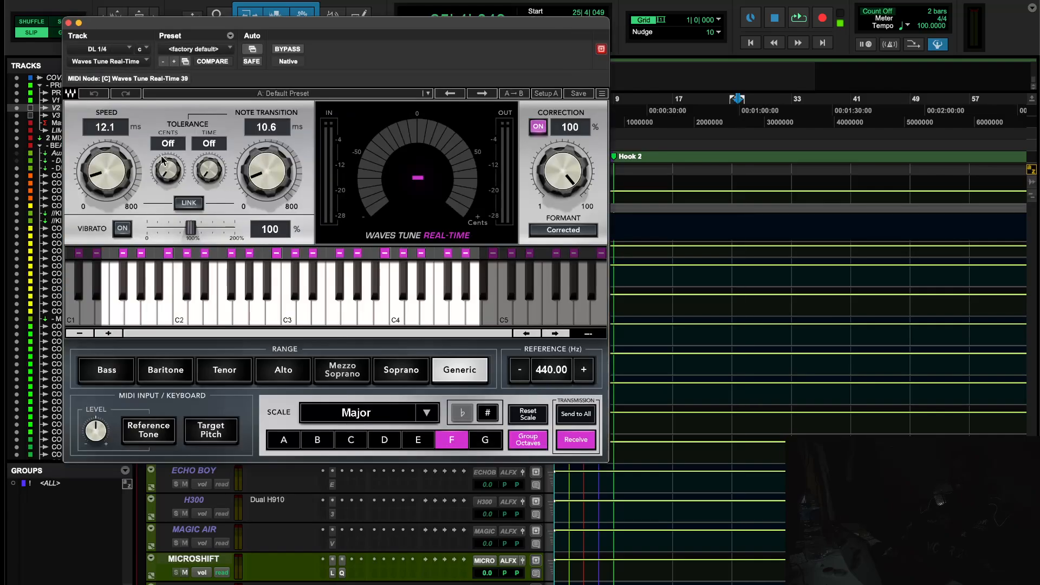
left_click(69, 23)
left_click(332, 455)
left_click(332, 455)
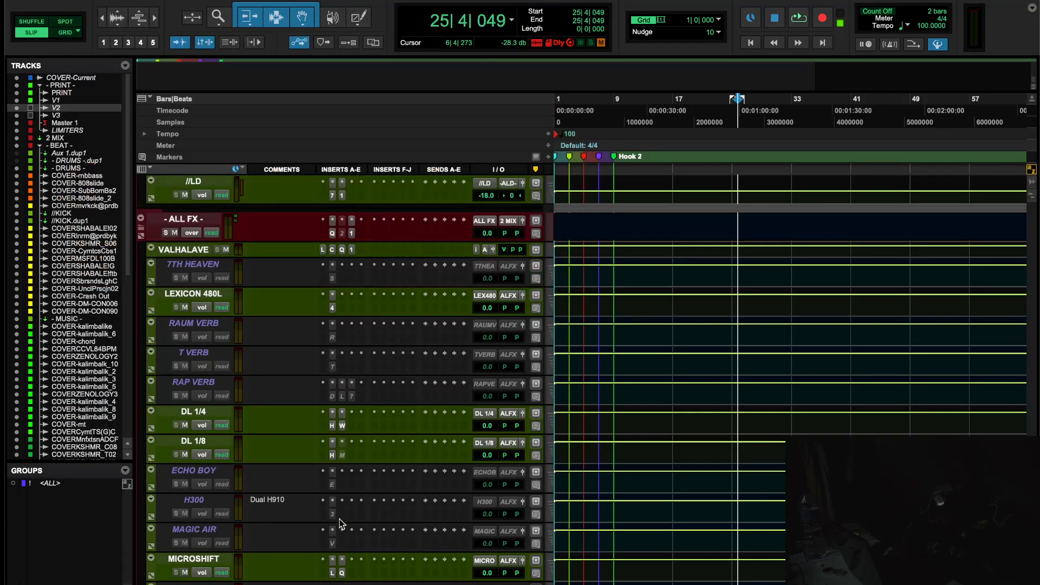
Inspect the Little MicroShift and Pro-Q 3 plug-ins on the MICROSHIFT track, ending with Little MicroShift open
scroll(345, 558, "down", 4)
left_click(333, 460)
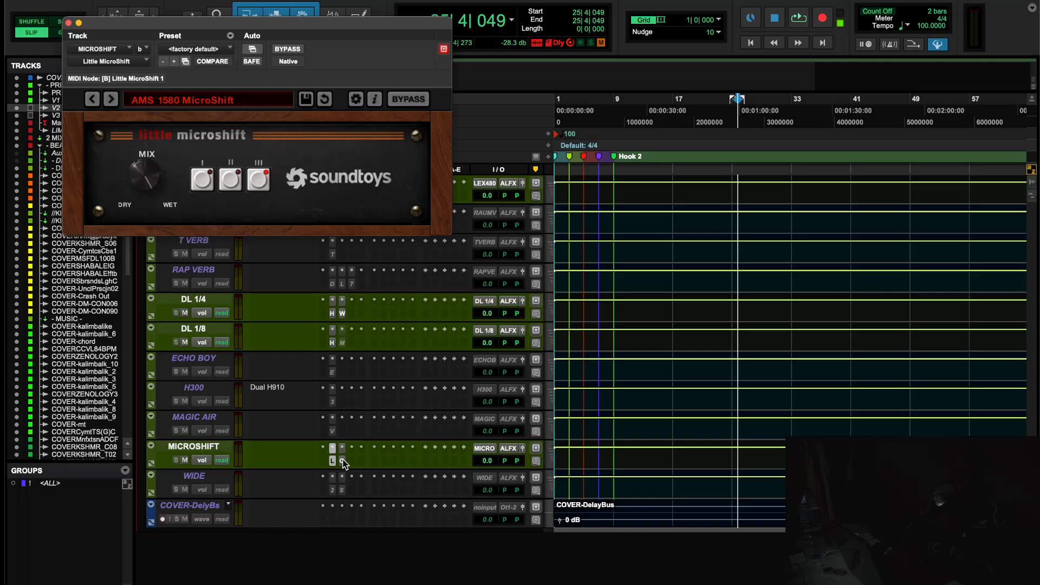
left_click(342, 460)
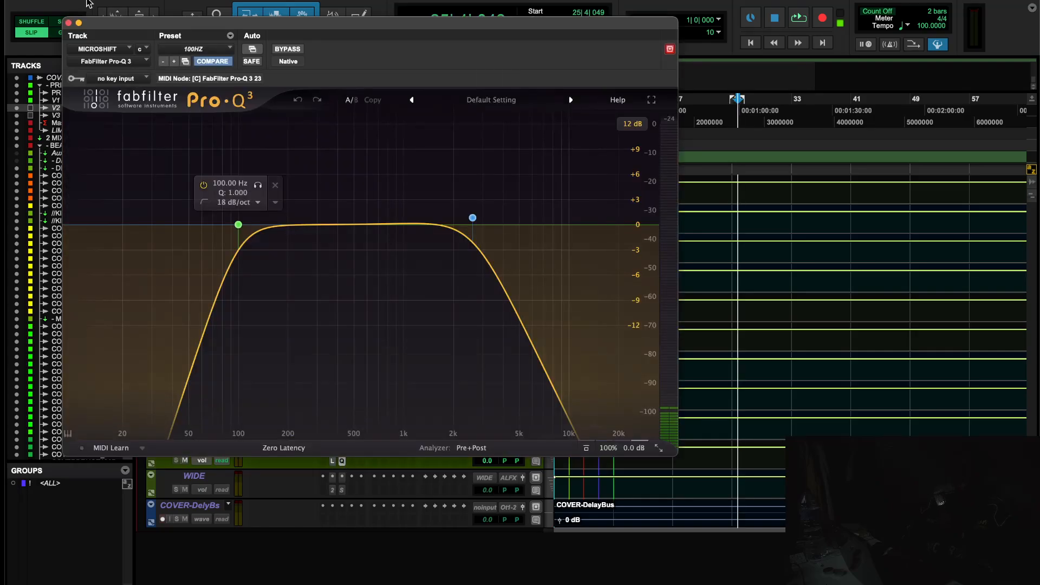
left_click(68, 24)
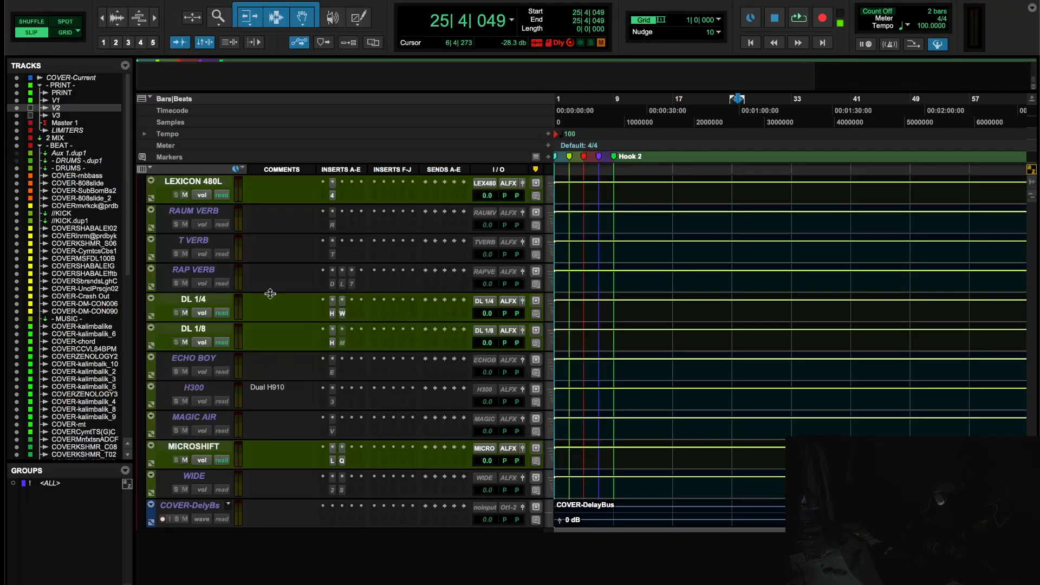
left_click(333, 461)
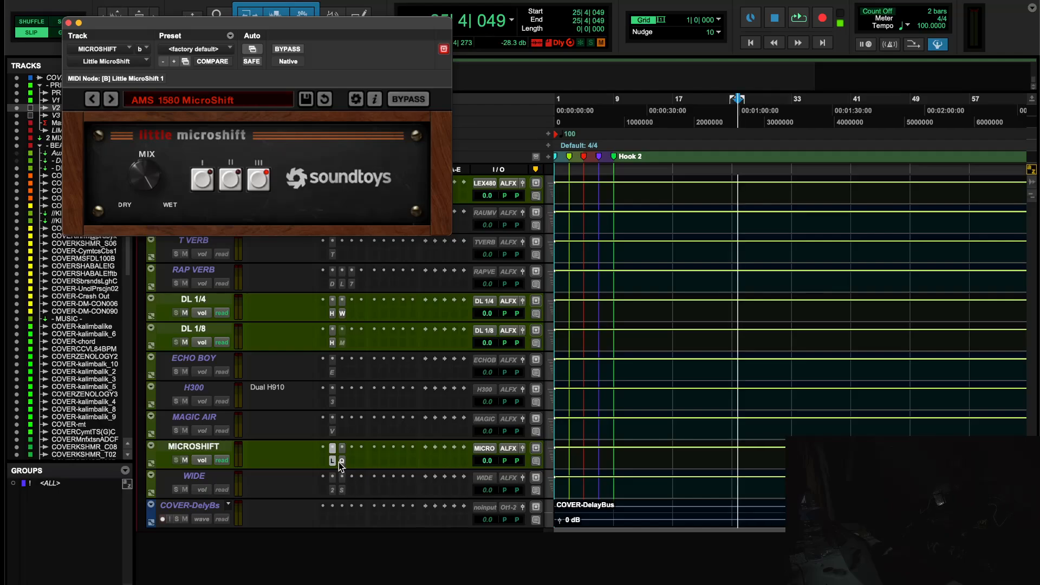
Close the plug-in windows of the MICROSHIFT track and inspect the CLA-76 and L1 limiter on the //LD track during playback
left_click(341, 461)
left_click(341, 461)
scroll(337, 369, "up", 15)
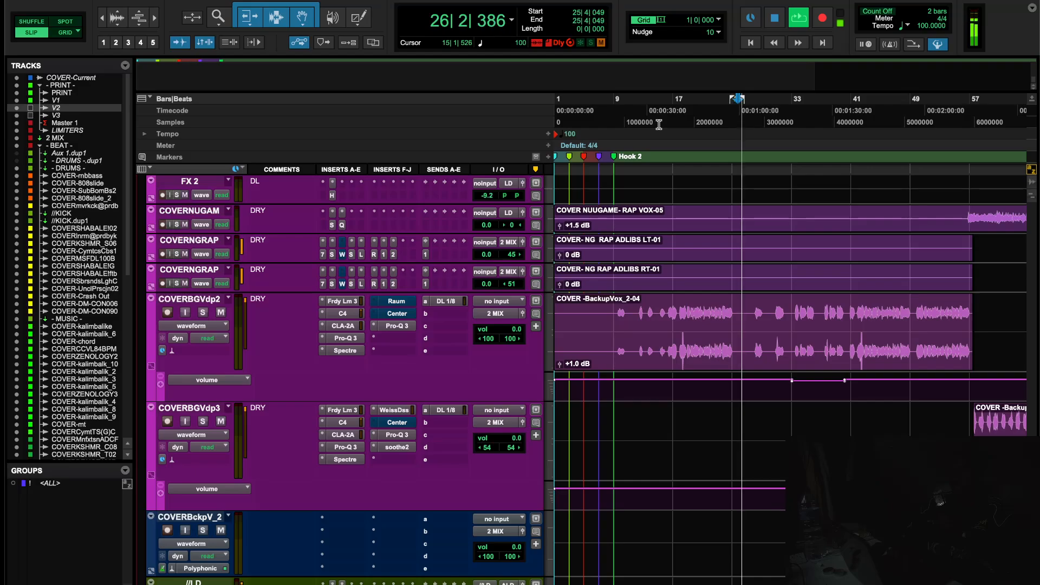
scroll(452, 315, "down", 5)
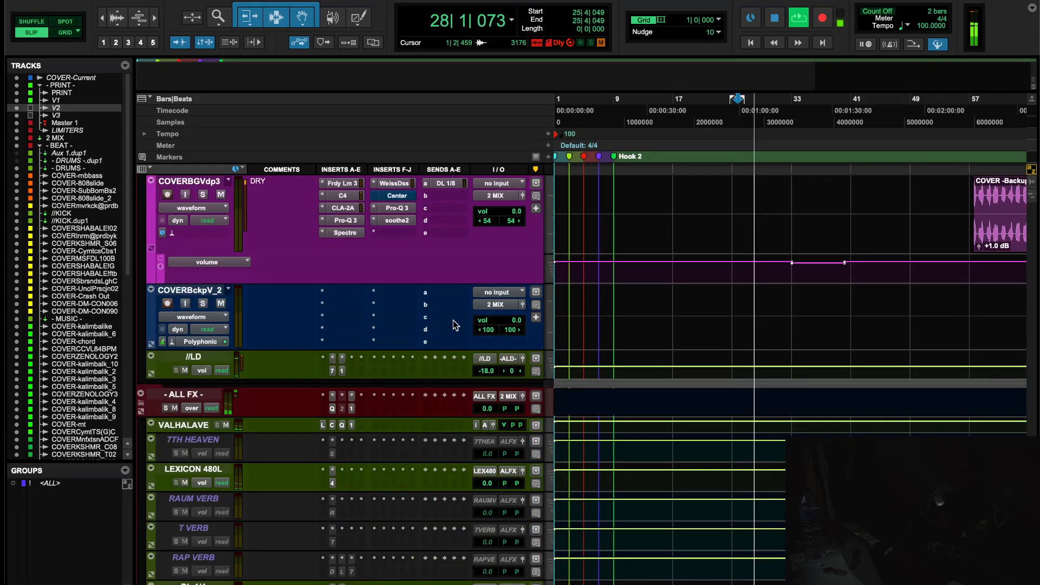
left_click(333, 371)
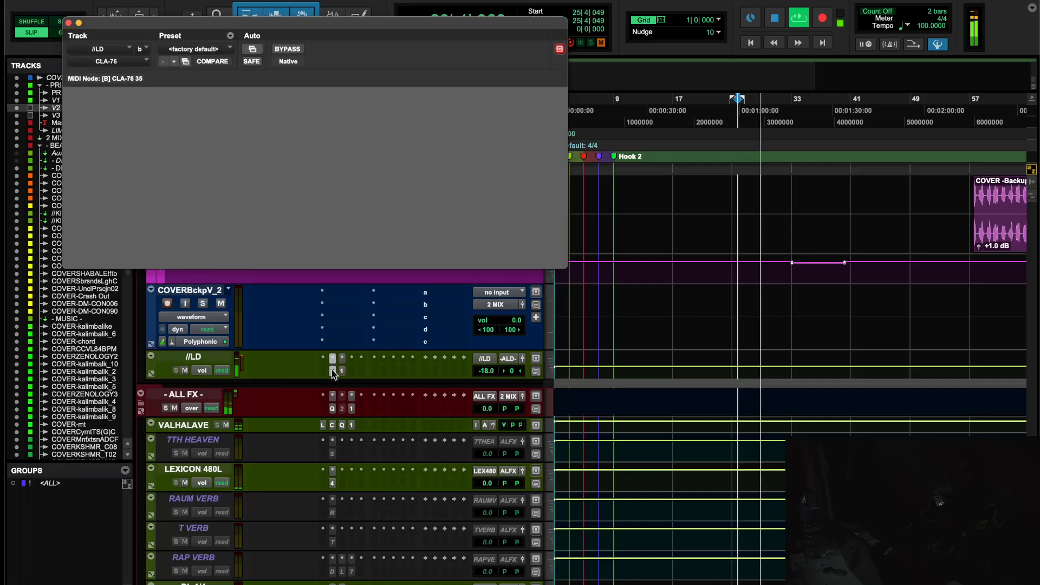
left_click(341, 371)
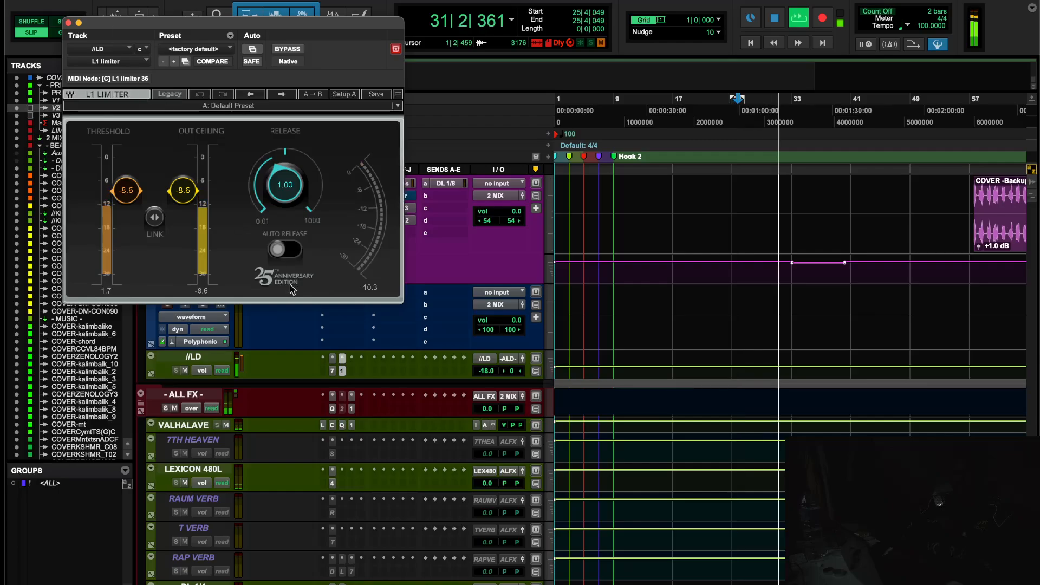
Stop playback, move the playback position to bar 22 and compare the CLA-76 and L1 limiter settings on the //LD track
left_click(332, 373)
key("space")
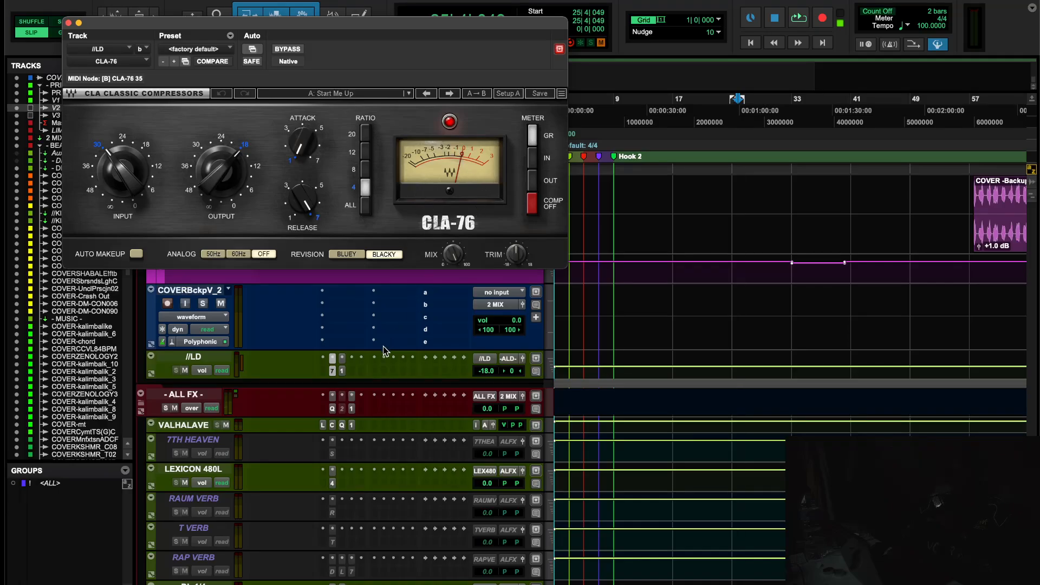
left_click(343, 371)
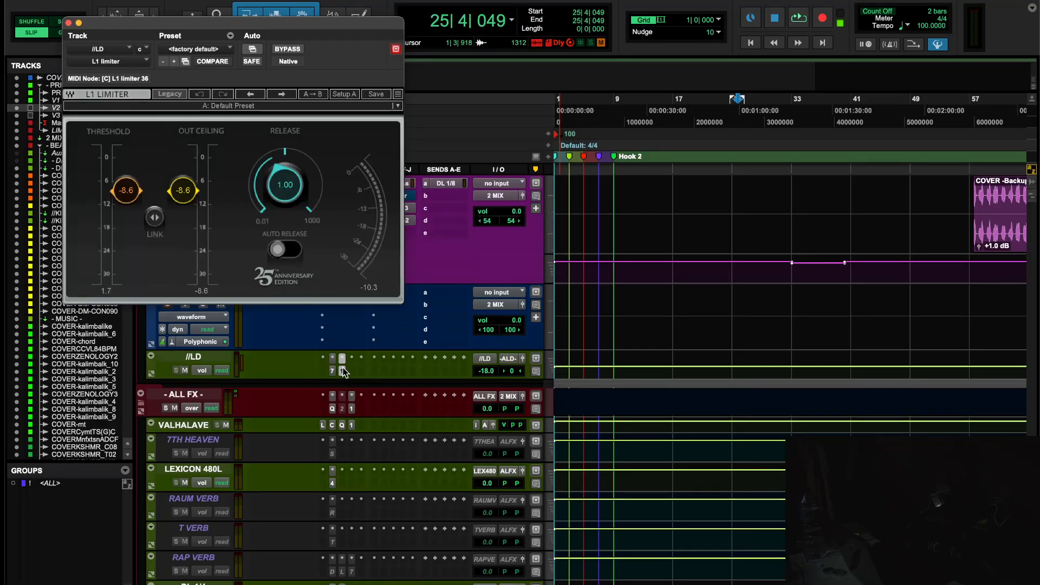
left_click(712, 106)
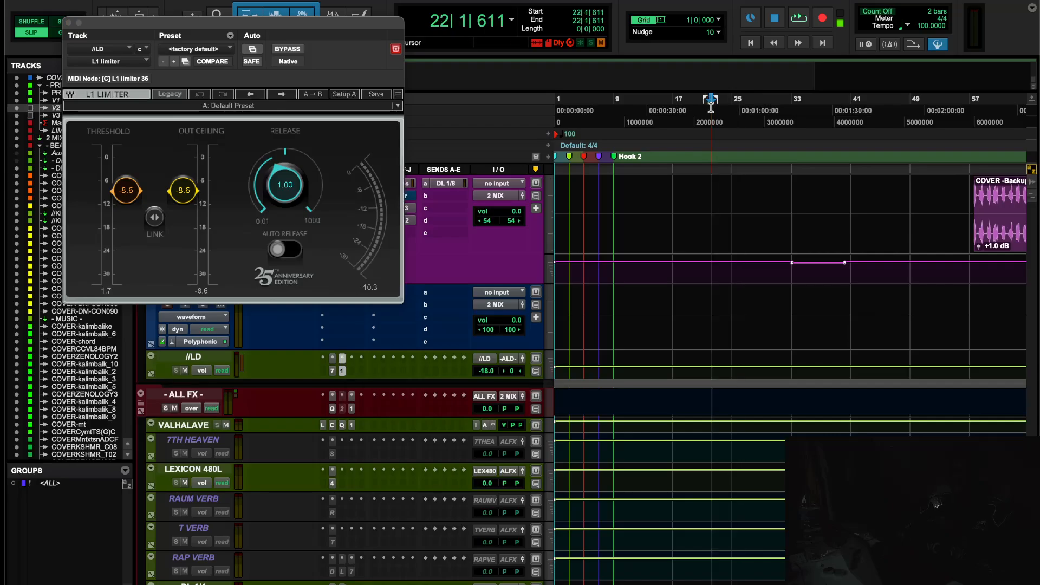
left_click(332, 371)
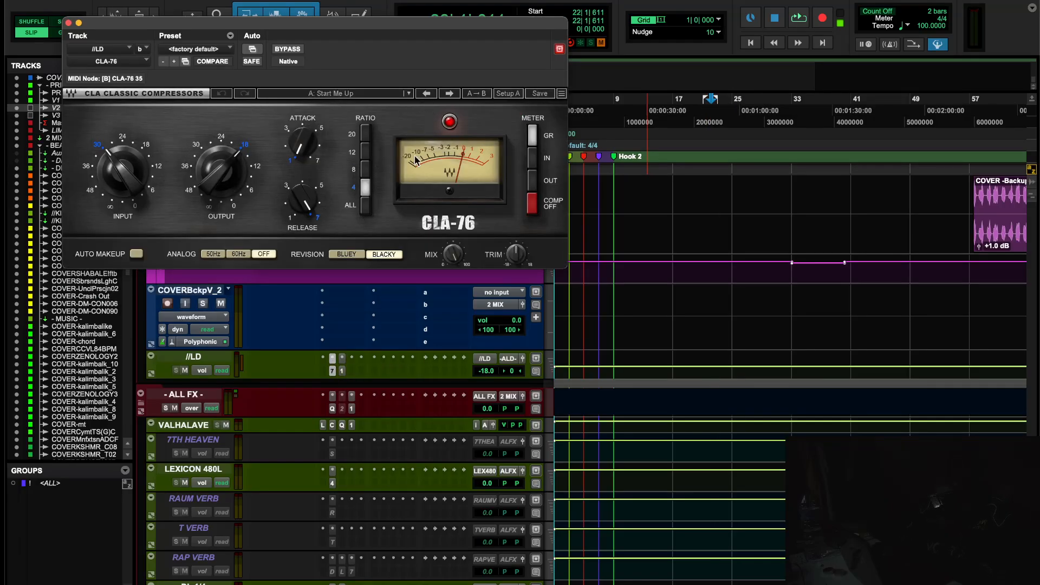
left_click(342, 371)
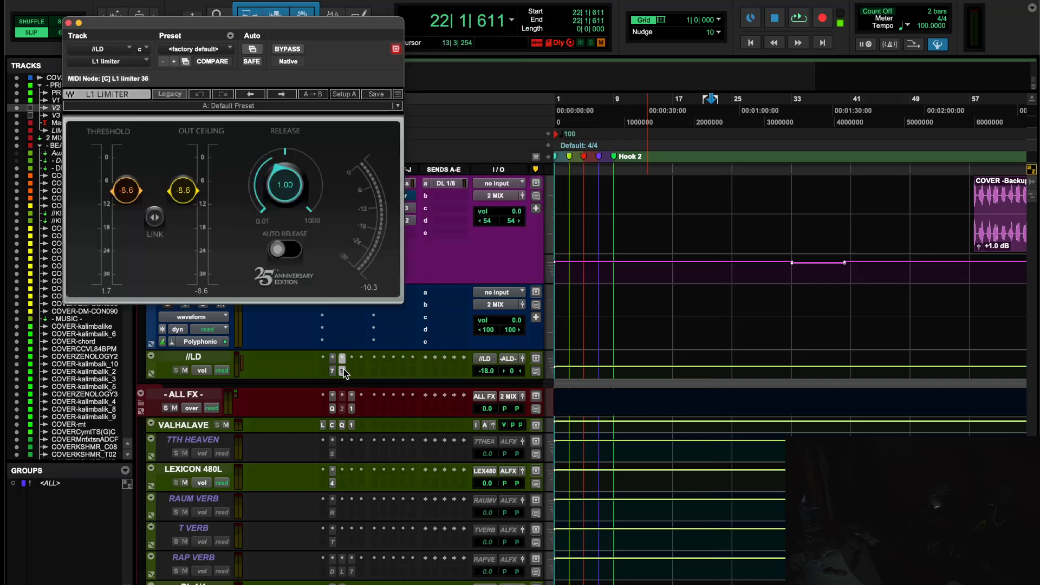
Play from bar 9 and from bar 23, comparing the mix with the //LD track muted and unmuted, and close the L1 limiter
left_click(620, 106)
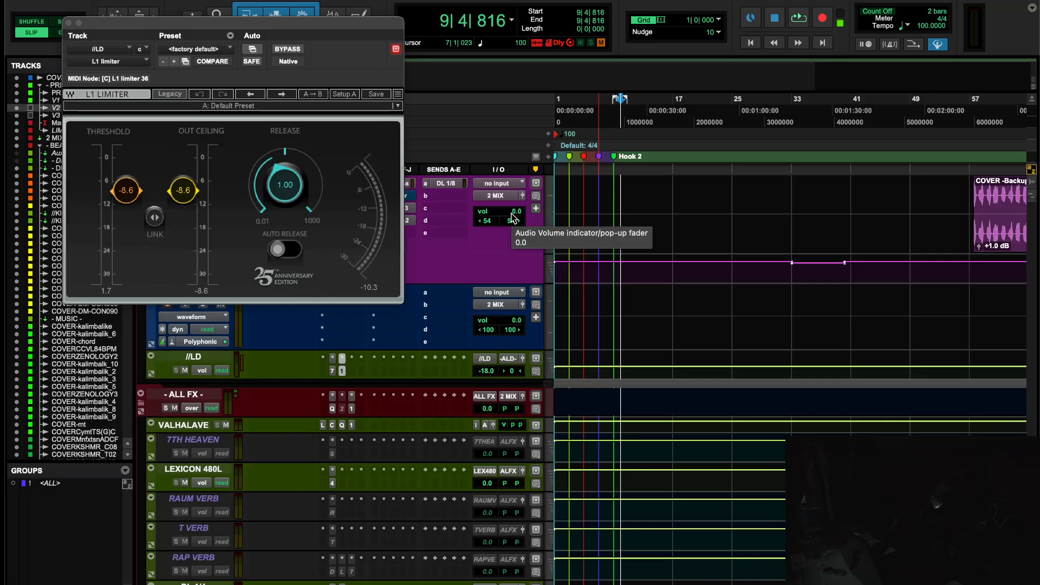
key("space")
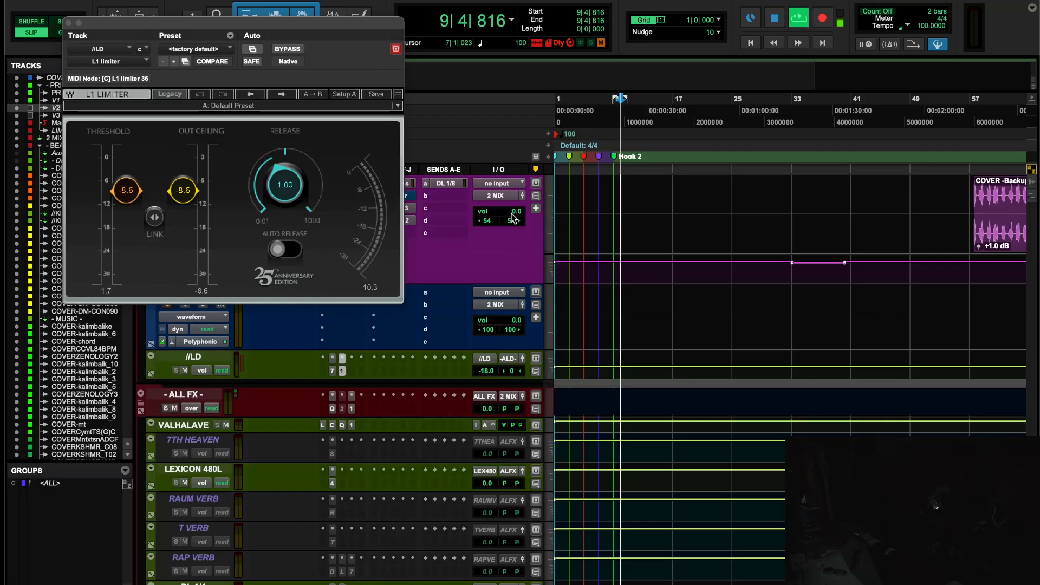
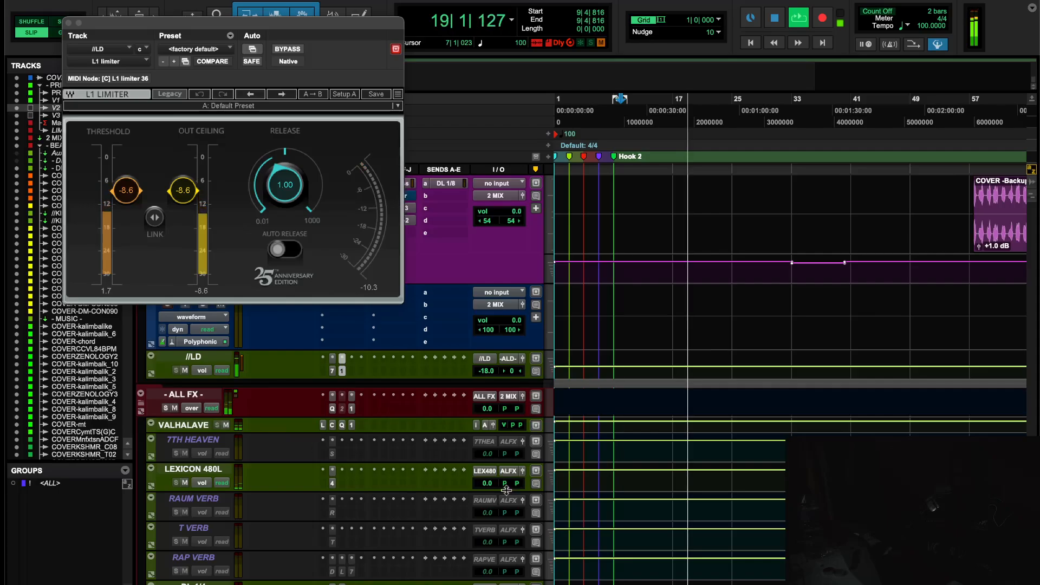
left_click(725, 110)
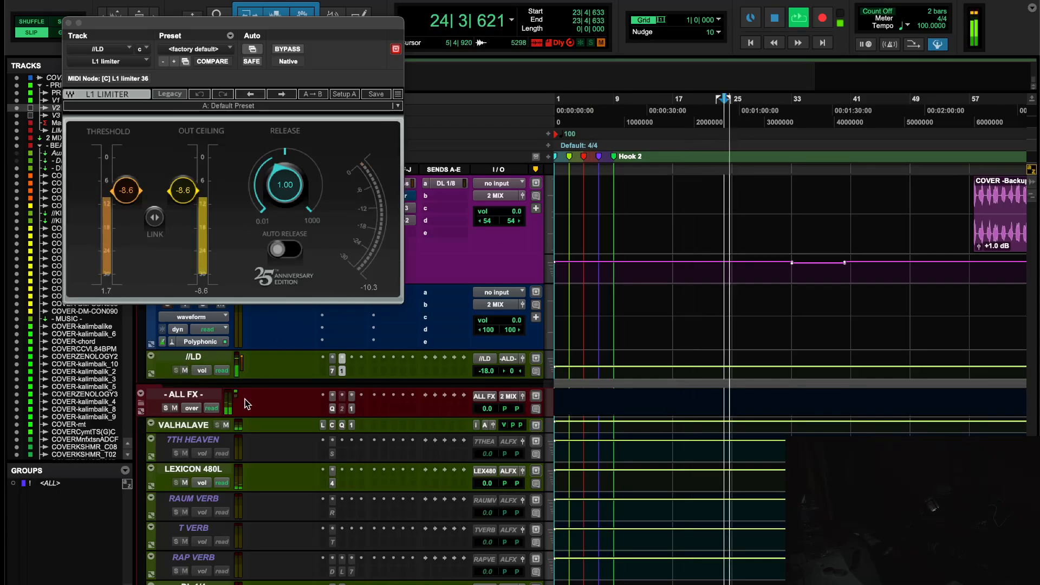
left_click(185, 371)
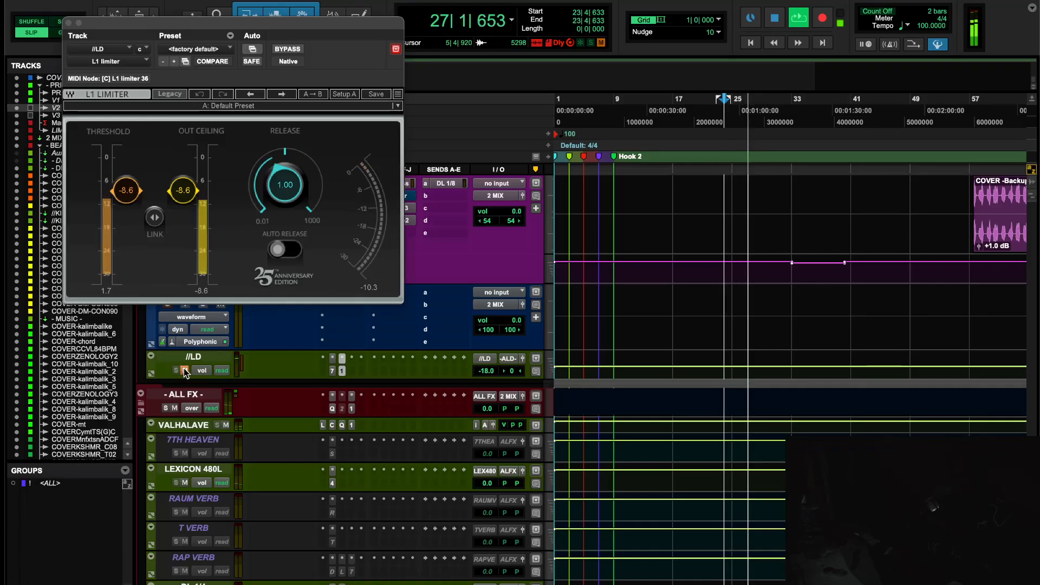
left_click(185, 372)
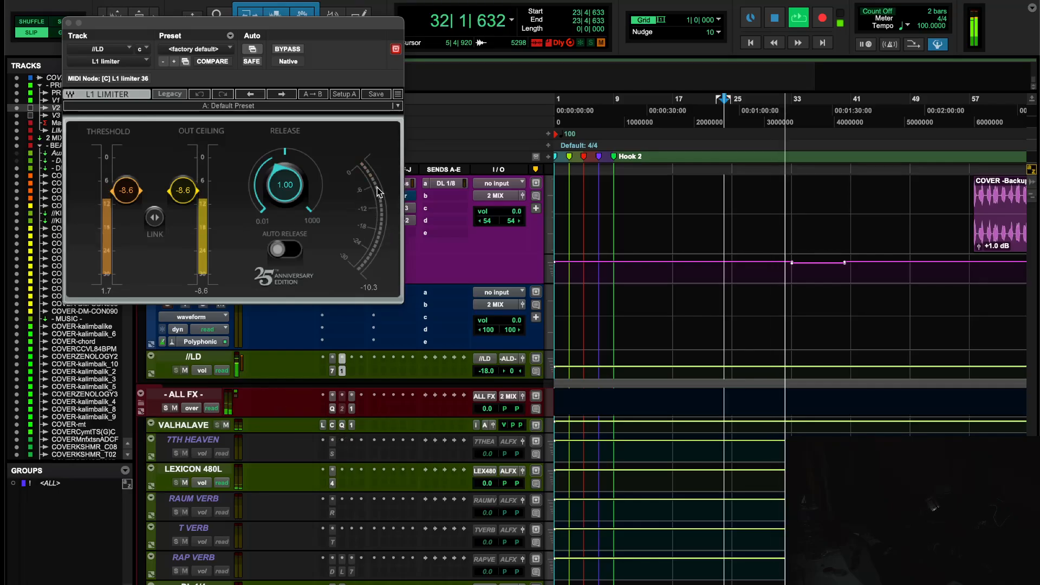
key("space")
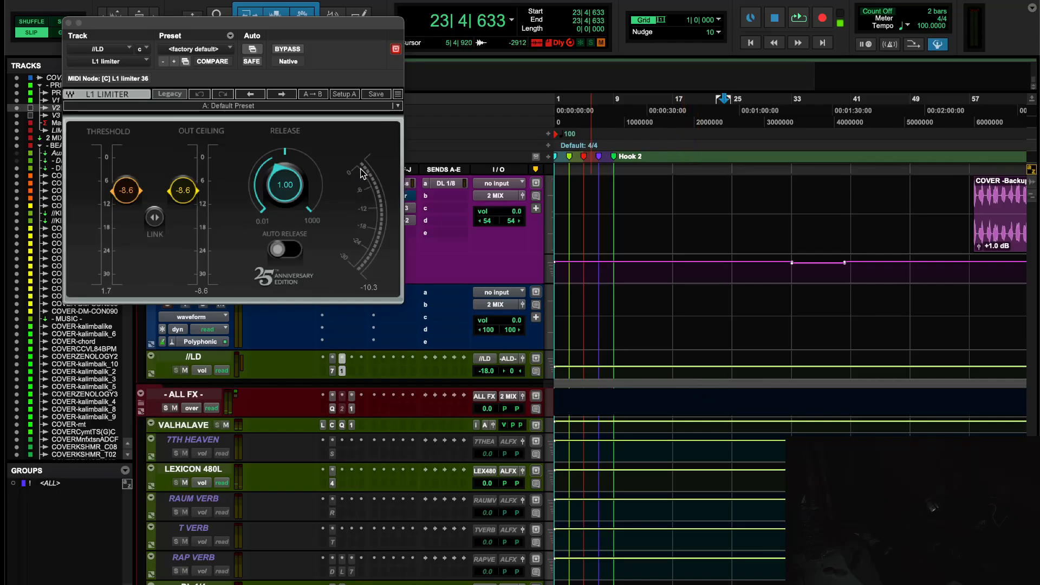
scroll(464, 435, "up", 5)
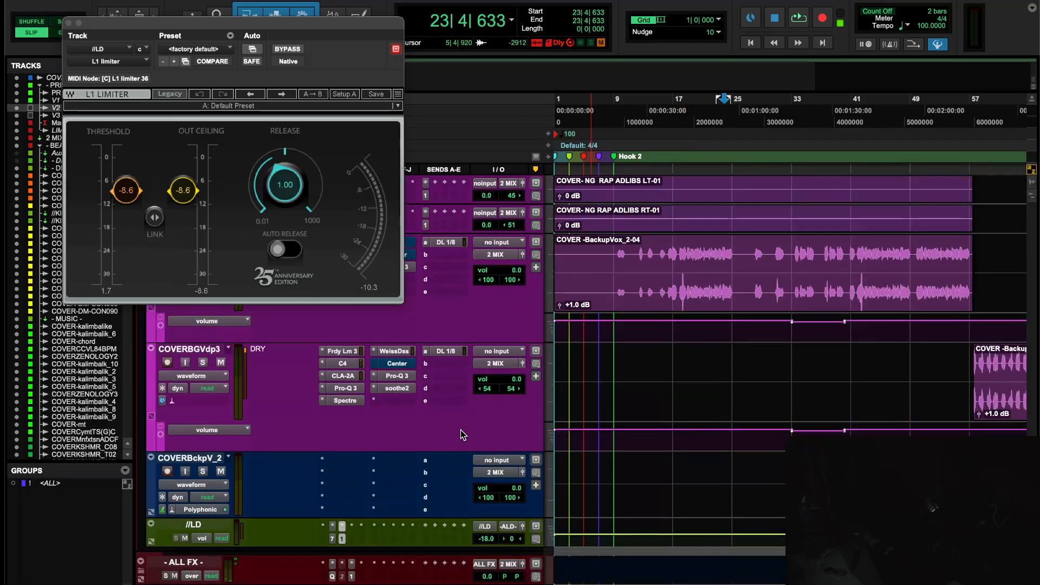
left_click(343, 539)
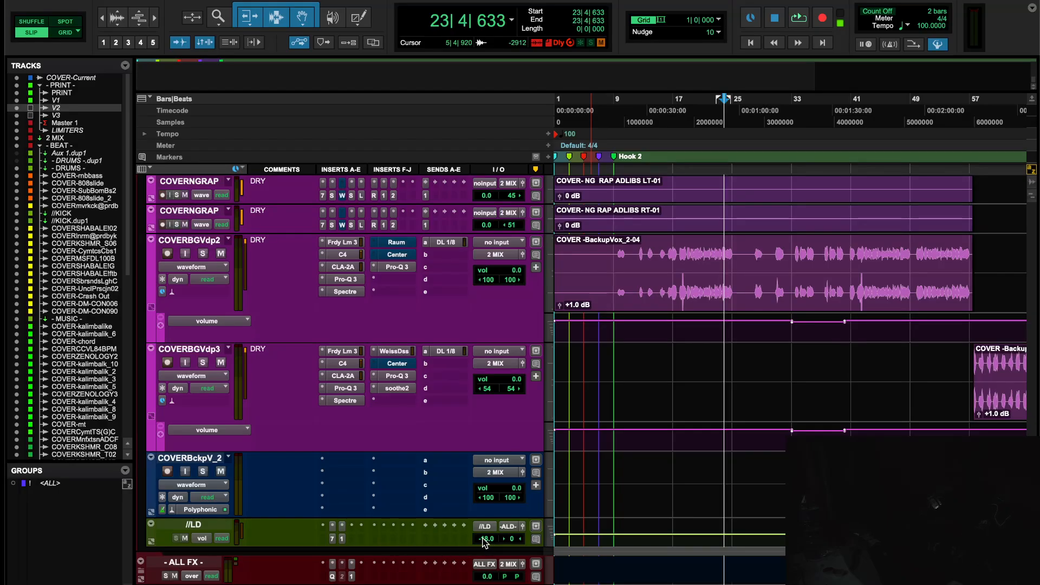
Move the playback start to bar 17, at the beginning of a dense passage in the COVERBGVdp2 backing vocal clip
scroll(718, 349, "up", 2)
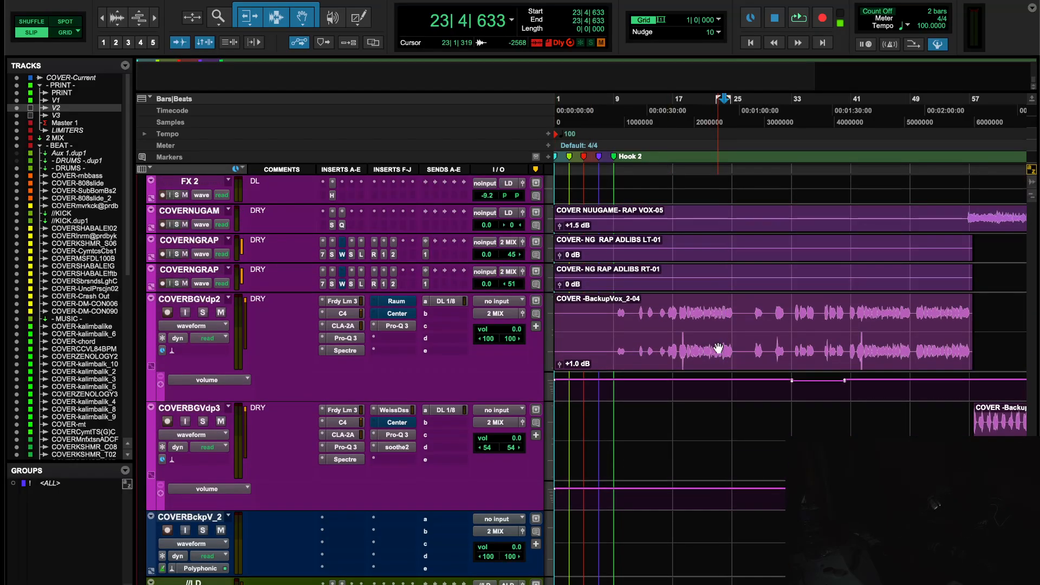
scroll(718, 348, "down", 3)
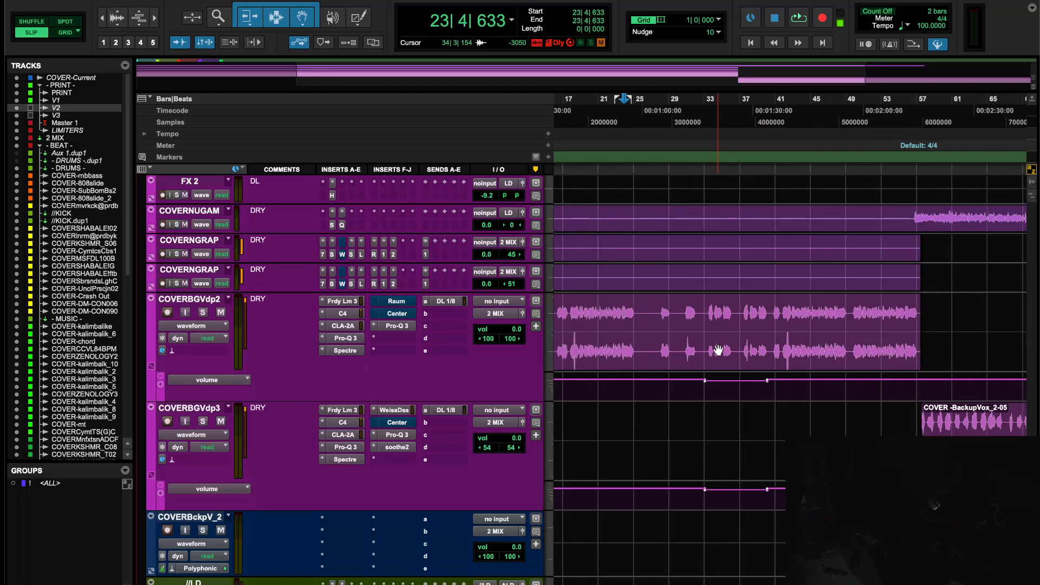
scroll(742, 352, "left", 5)
left_click(658, 138)
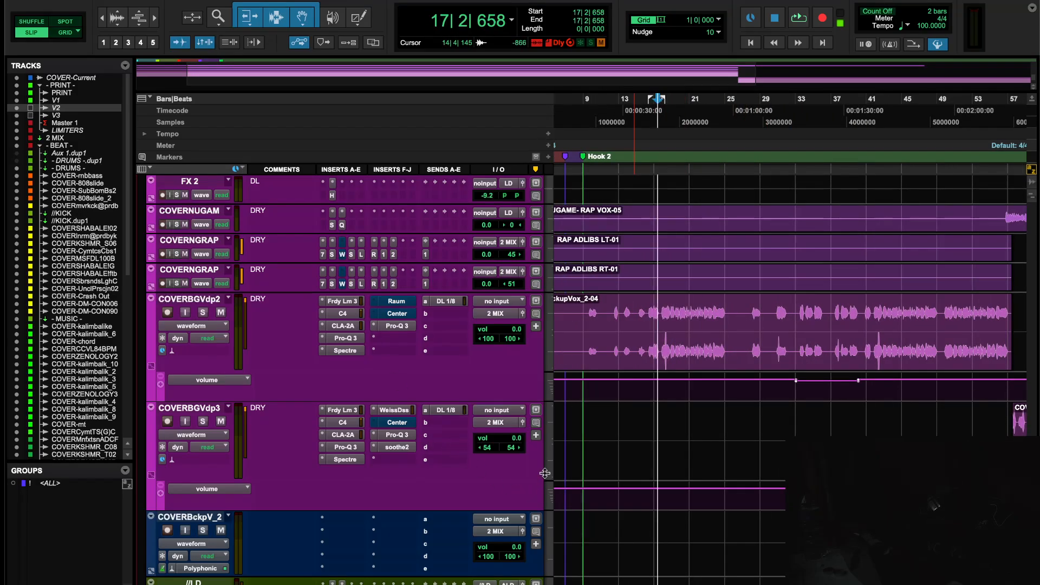
scroll(719, 444, "right", 7)
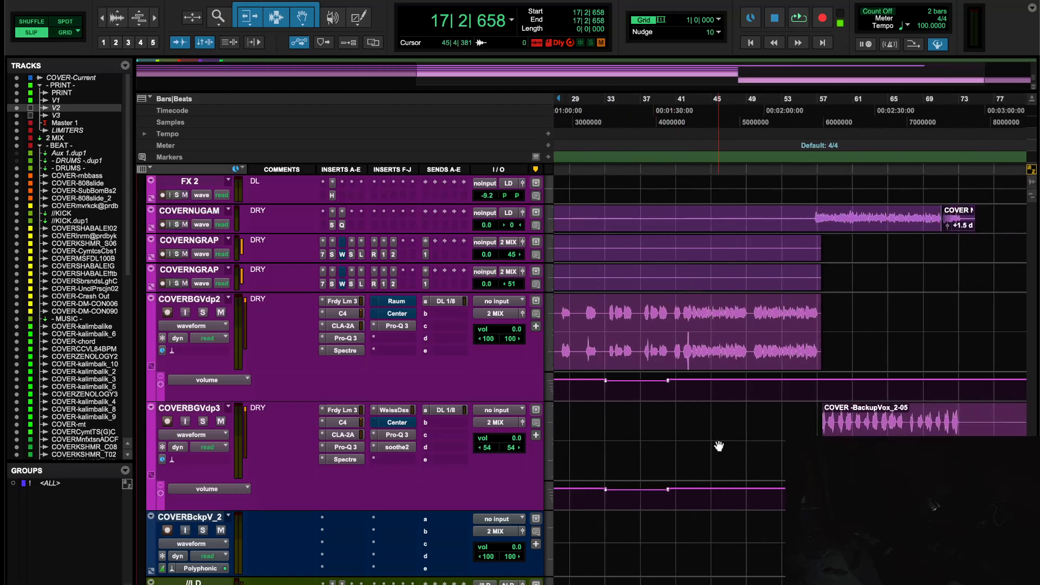
scroll(776, 325, "left", 10)
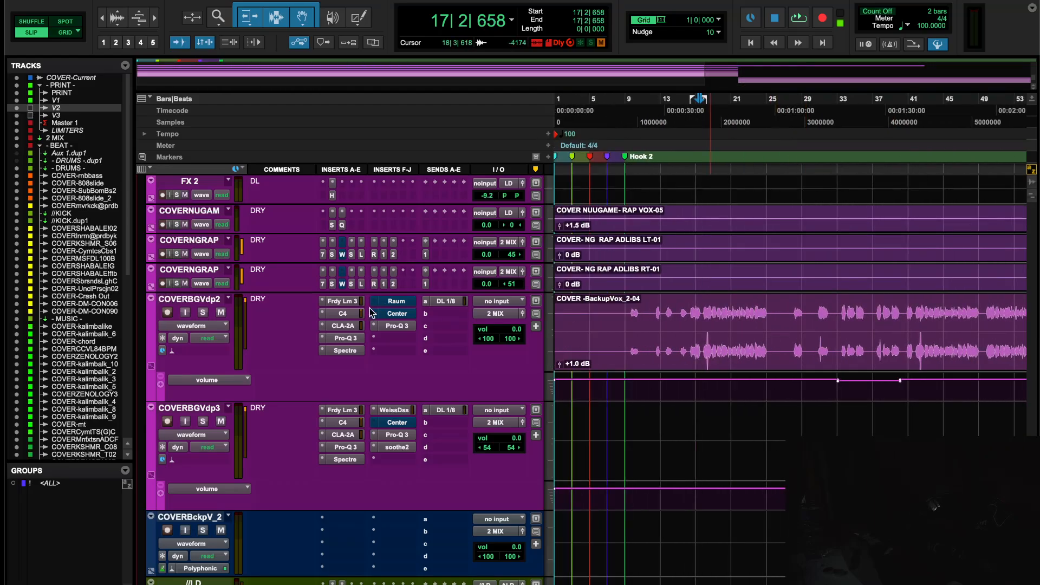
Inspect the Faraday Limiter on the COVERBGVdp2 track and close its window
left_click(344, 301)
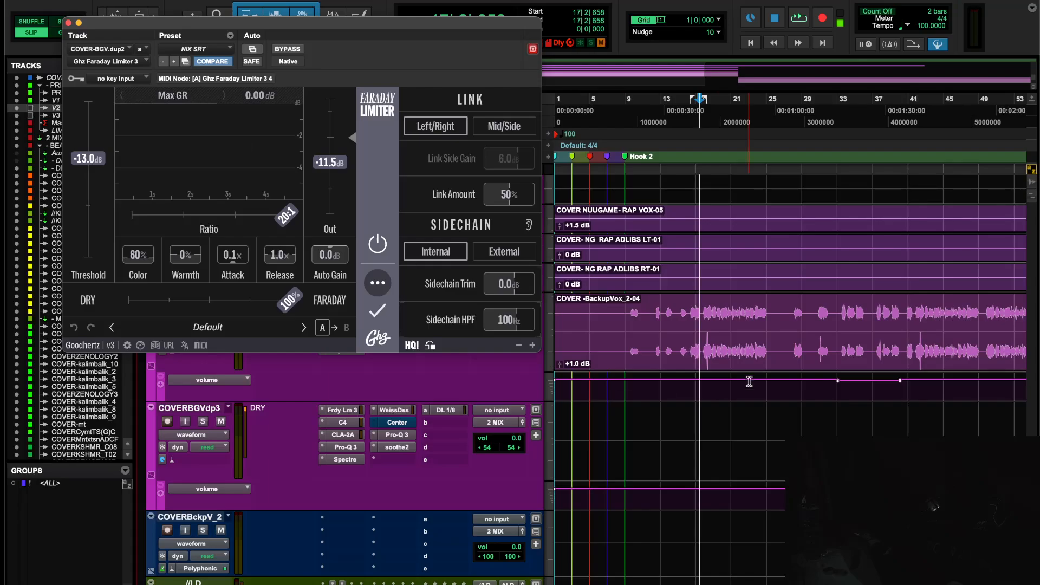
scroll(766, 343, "right", 6)
scroll(767, 343, "up", 1)
scroll(766, 343, "left", 6)
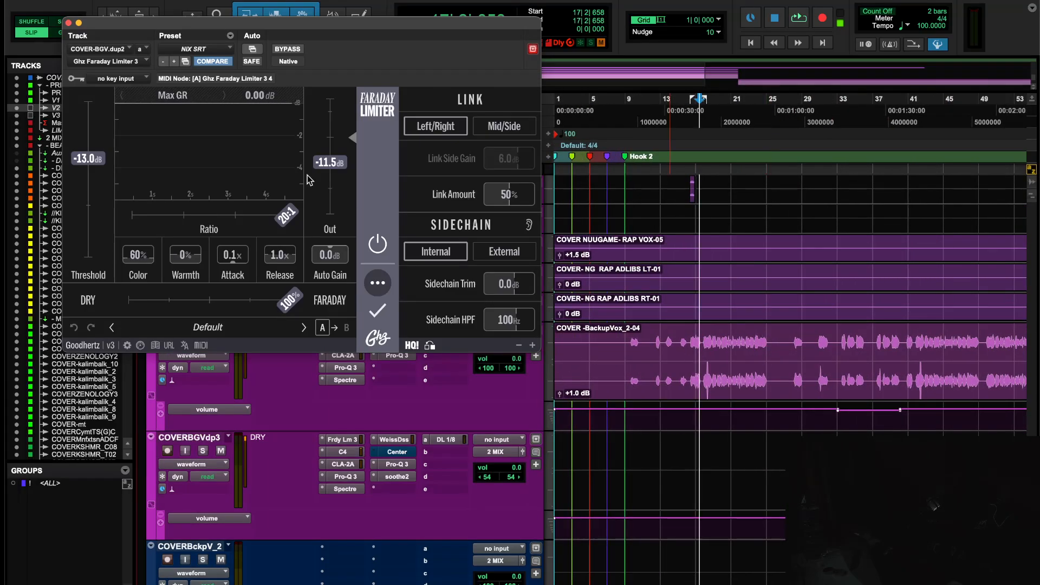
left_click(69, 23)
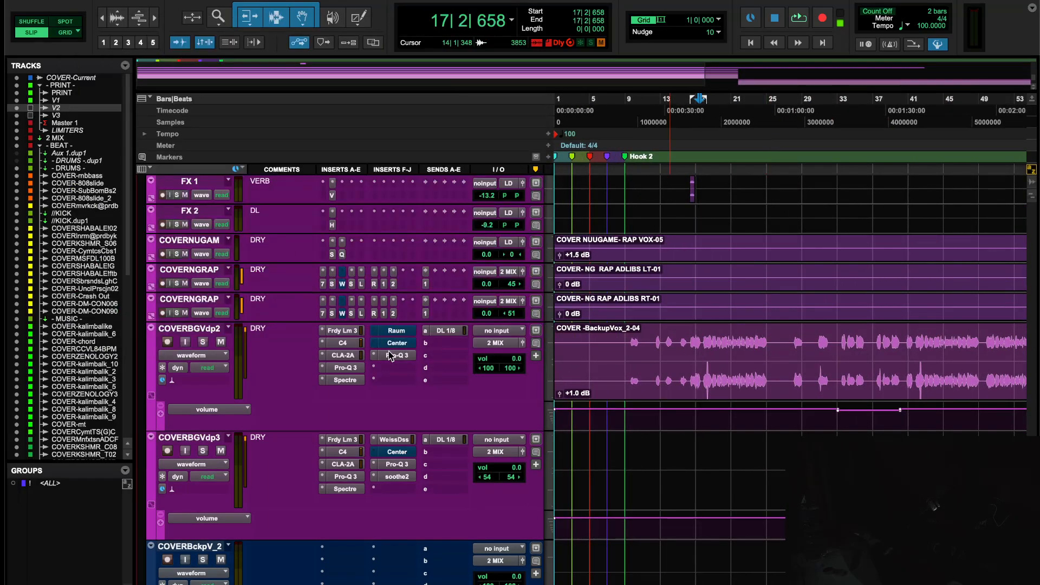
Audition the C4 multiband processor on the COVERBGVdp2 track from bar 17, comparing it bypassed and active, and close it
left_click(357, 343)
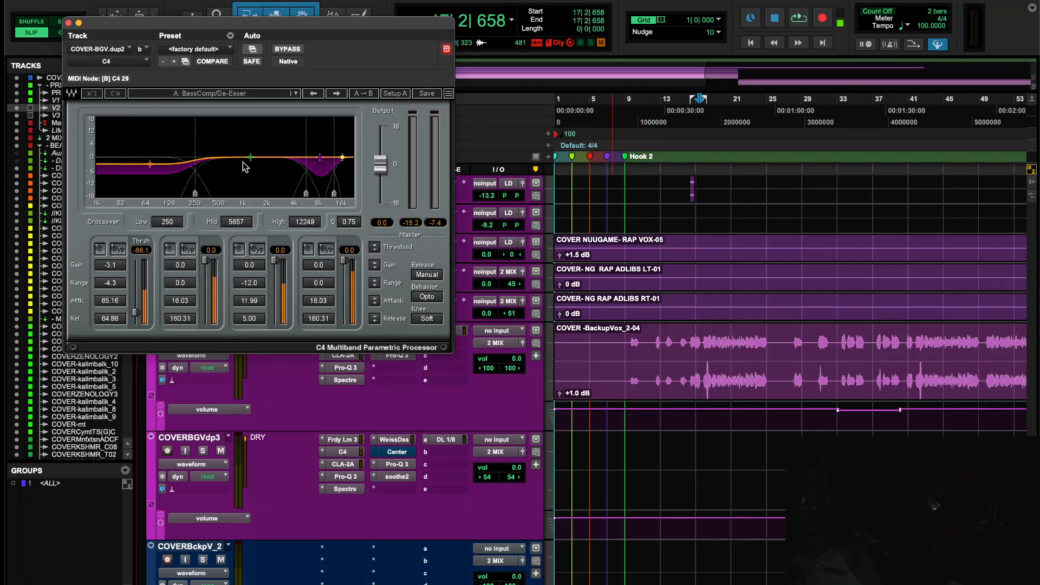
key("space")
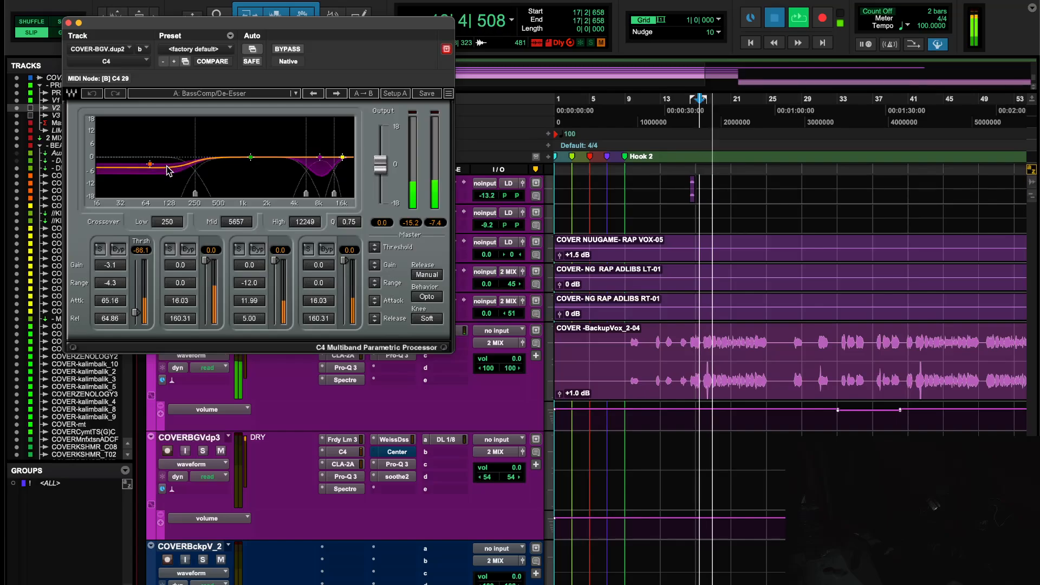
key("space")
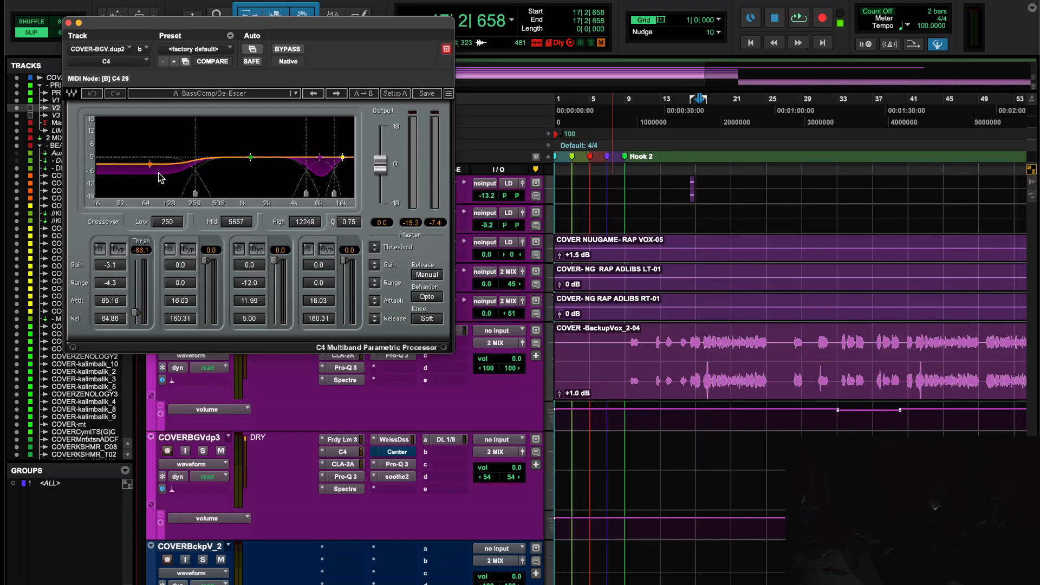
key("space")
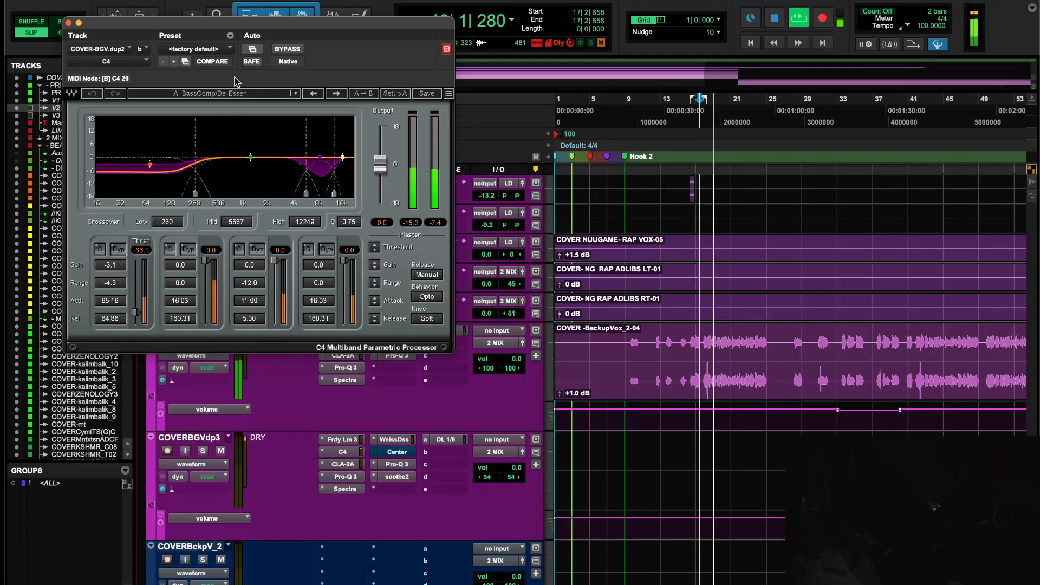
left_click(284, 50)
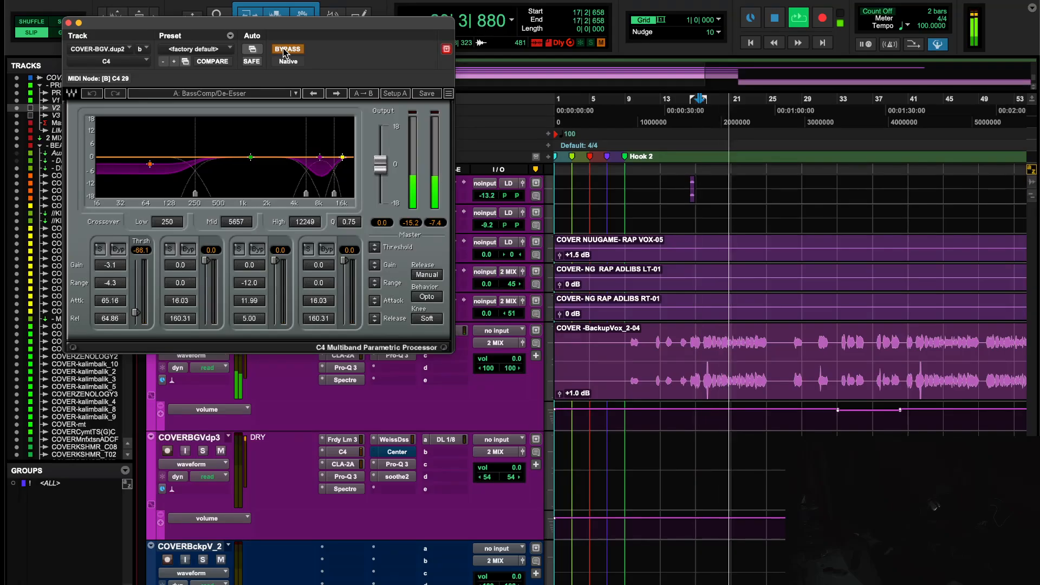
left_click(286, 49)
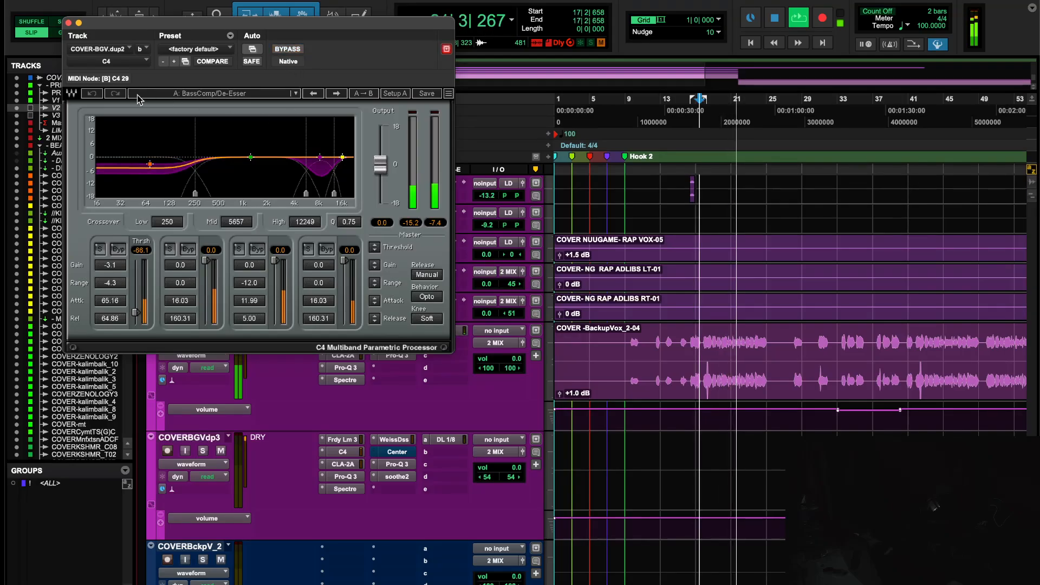
left_click(68, 23)
key("space")
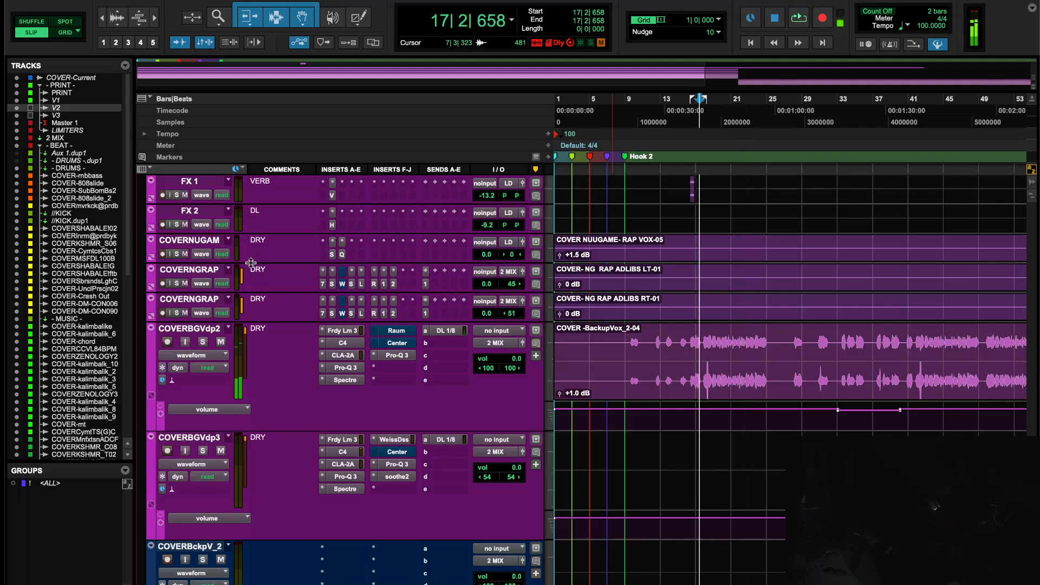
Inspect the CLA-2A compressor on the COVERBGVdp2 track and audition it from bar 17
left_click(344, 356)
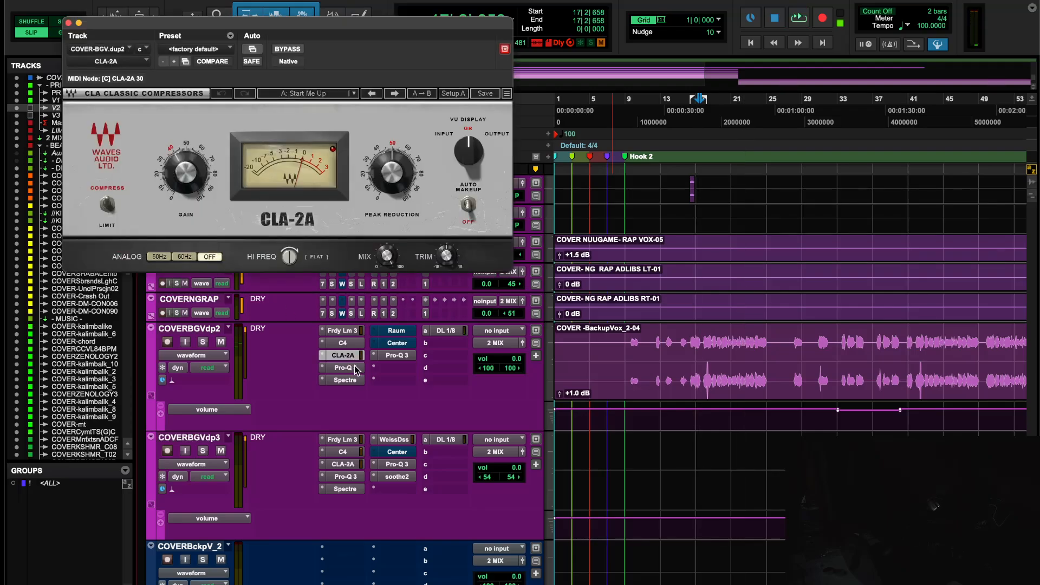
key("space")
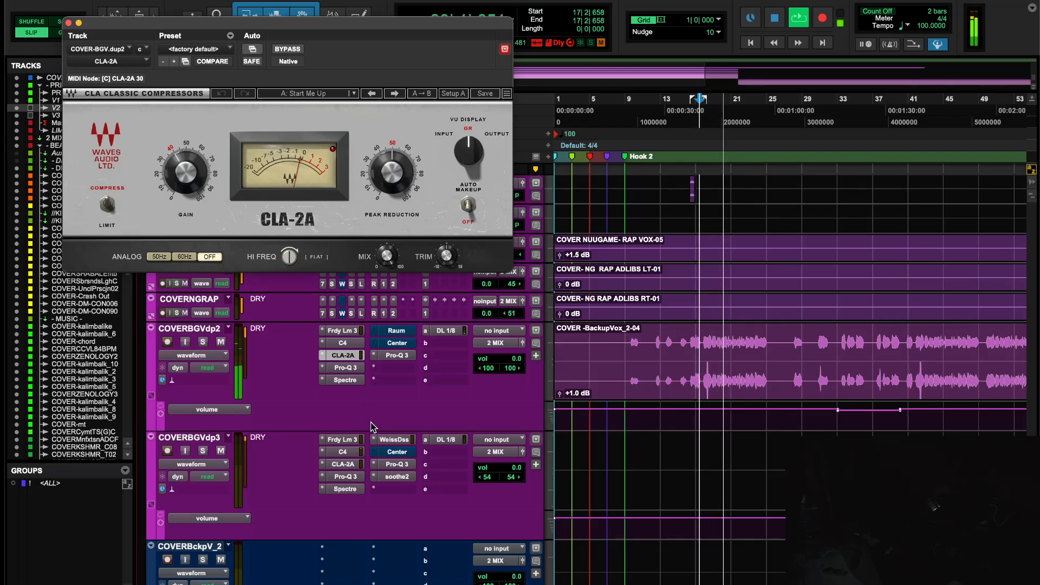
key("space")
Examine the curve of the first Pro-Q 3 equalizer on the COVERBGVdp2 track and close its window
left_click(345, 368)
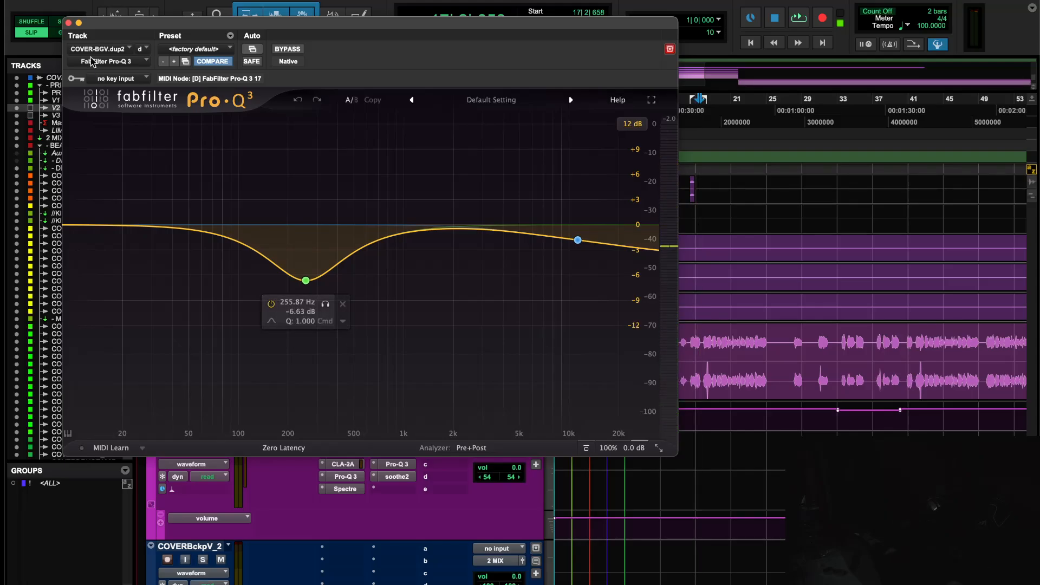
left_click(67, 23)
left_click(352, 368)
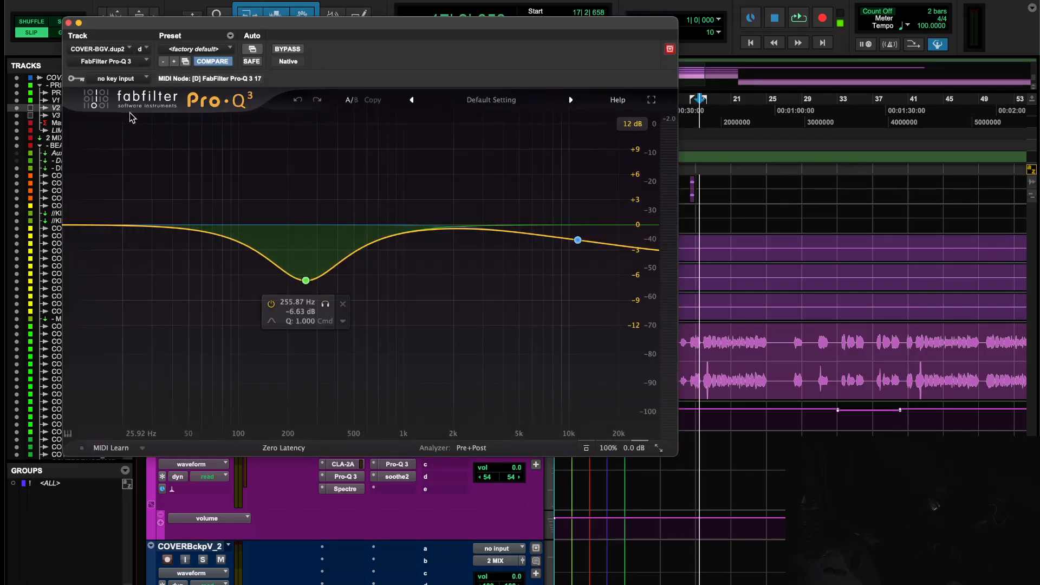
left_click(68, 22)
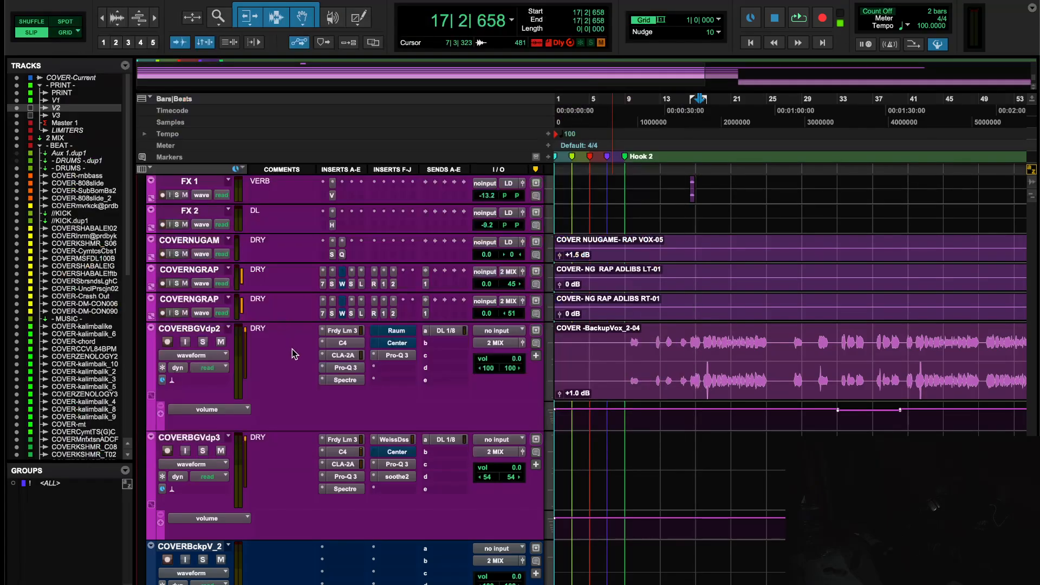
Inspect Spectre and the second Pro-Q 3 equalizer on the COVERBGVdp2 track, closing each window
left_click(338, 381)
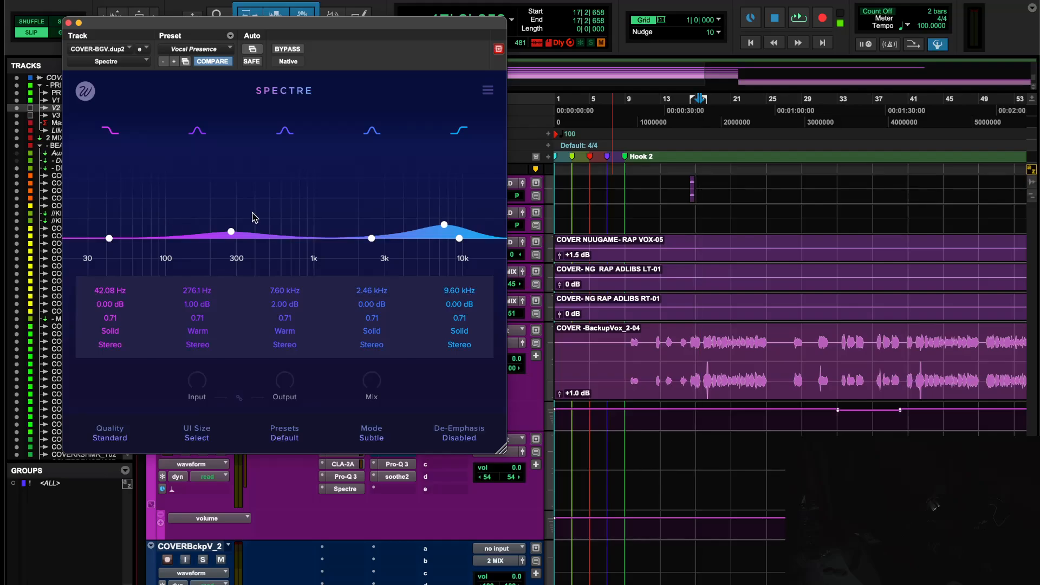
left_click(68, 23)
left_click(396, 358)
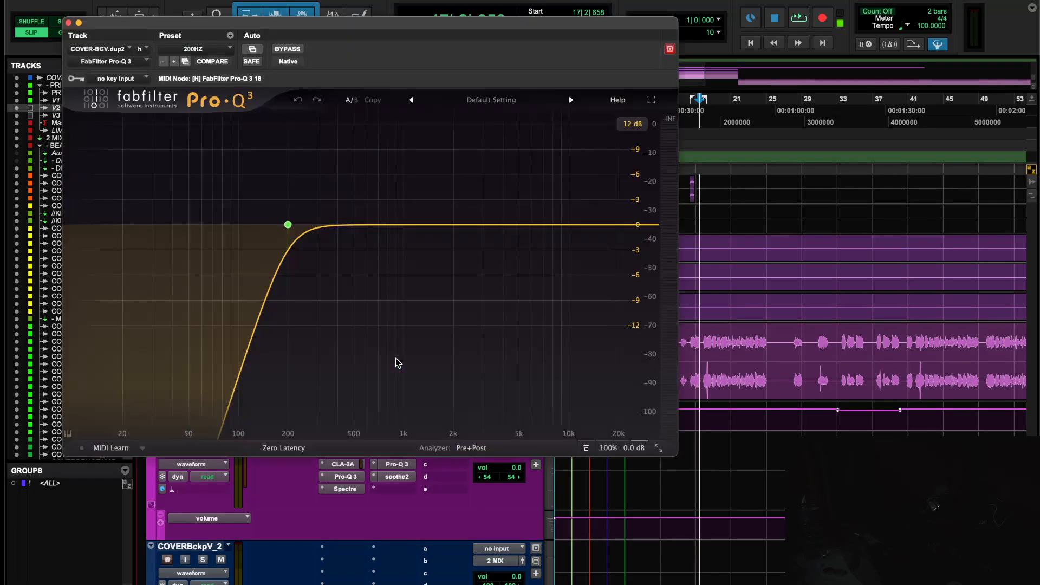
left_click(70, 23)
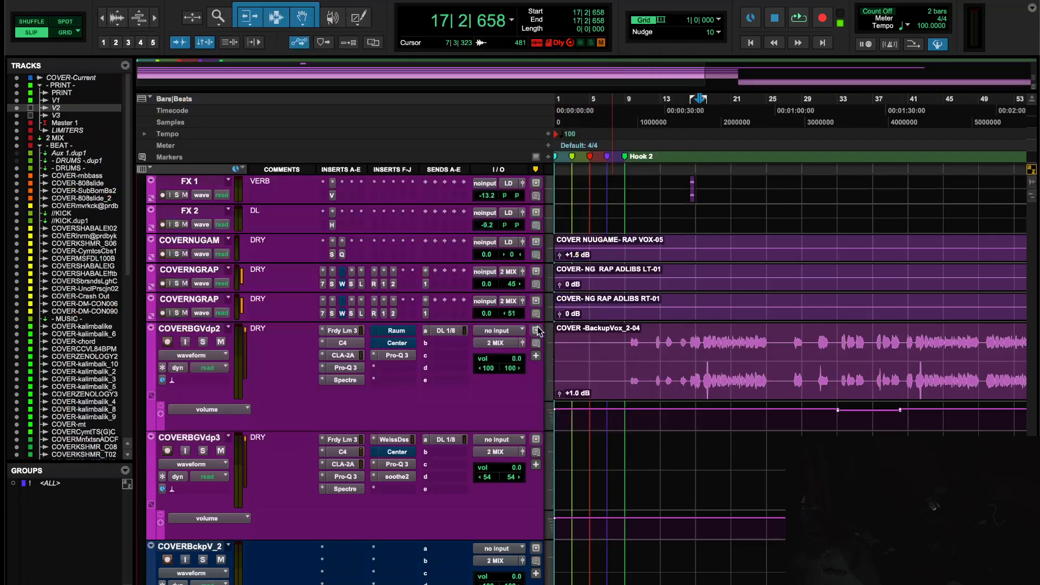
Play the mix from bar 40, in the later part of the COVERBGVdp2 backing vocal clip
key("r")
left_click(721, 119)
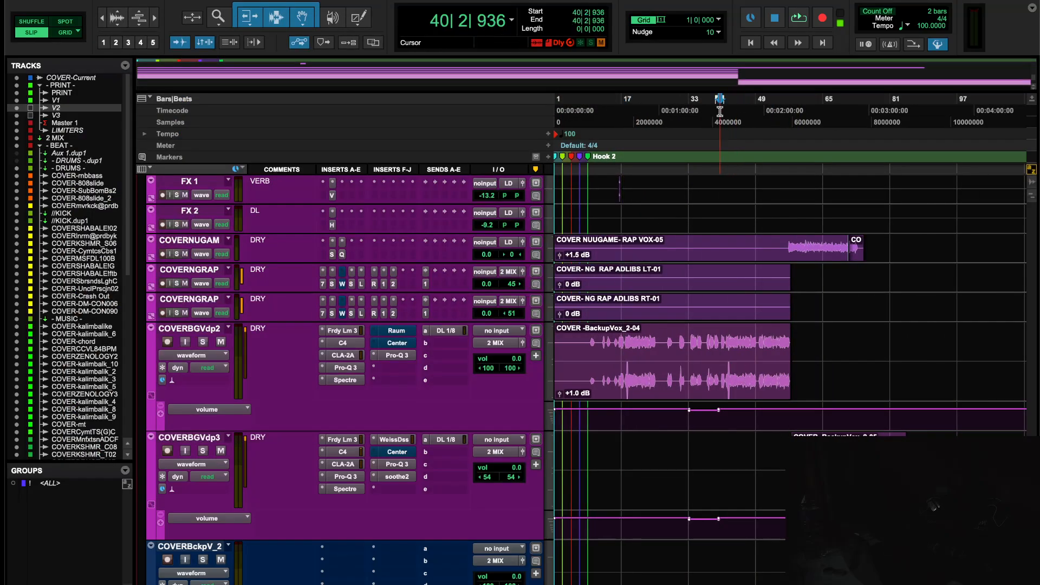
key("space")
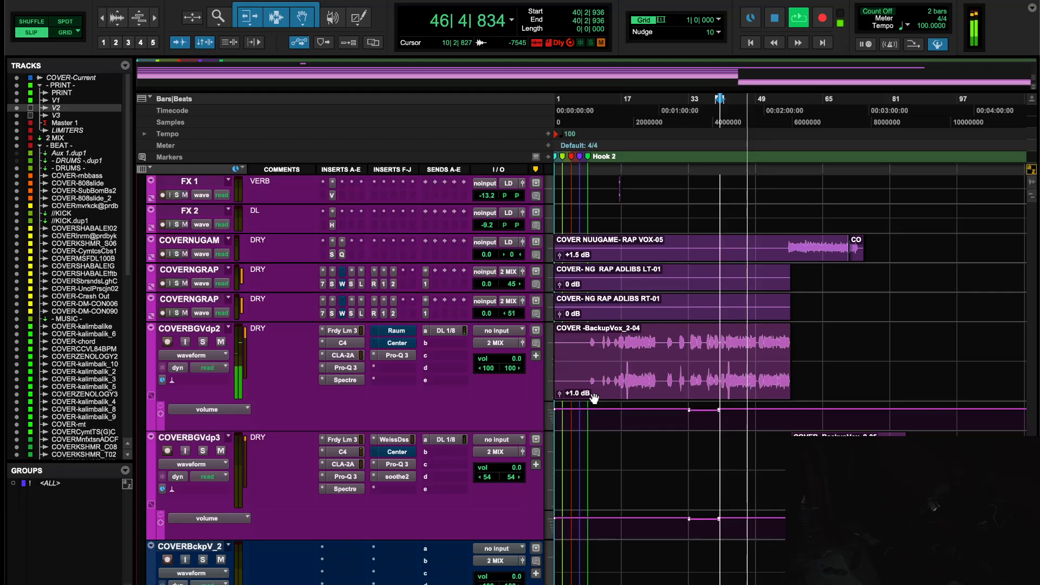
Activate the Raum reverb on the COVERBGVdp2 track, inspect its settings during playback and close its window
right_click(391, 332)
left_click(389, 333)
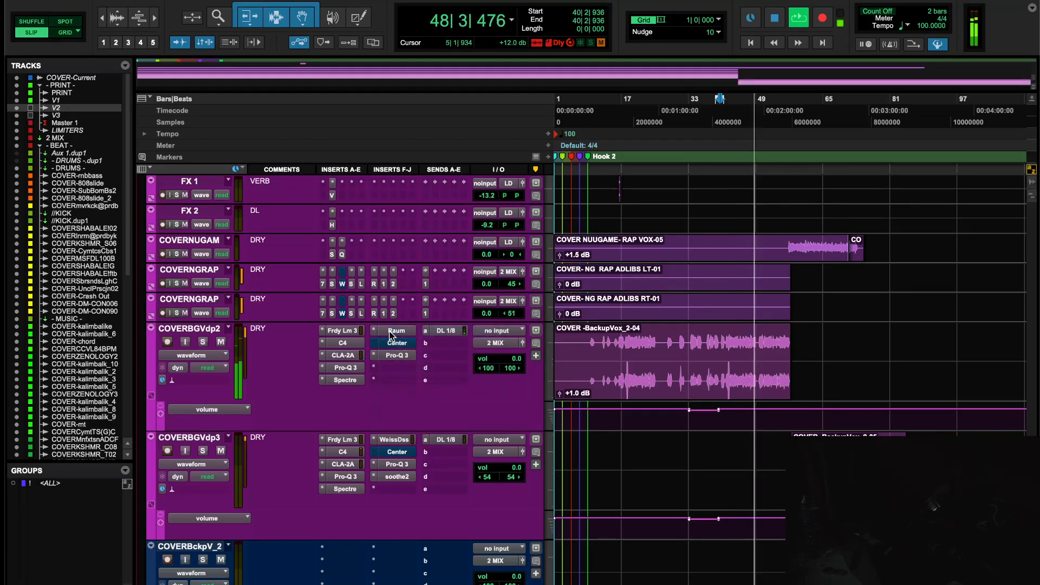
left_click(389, 333)
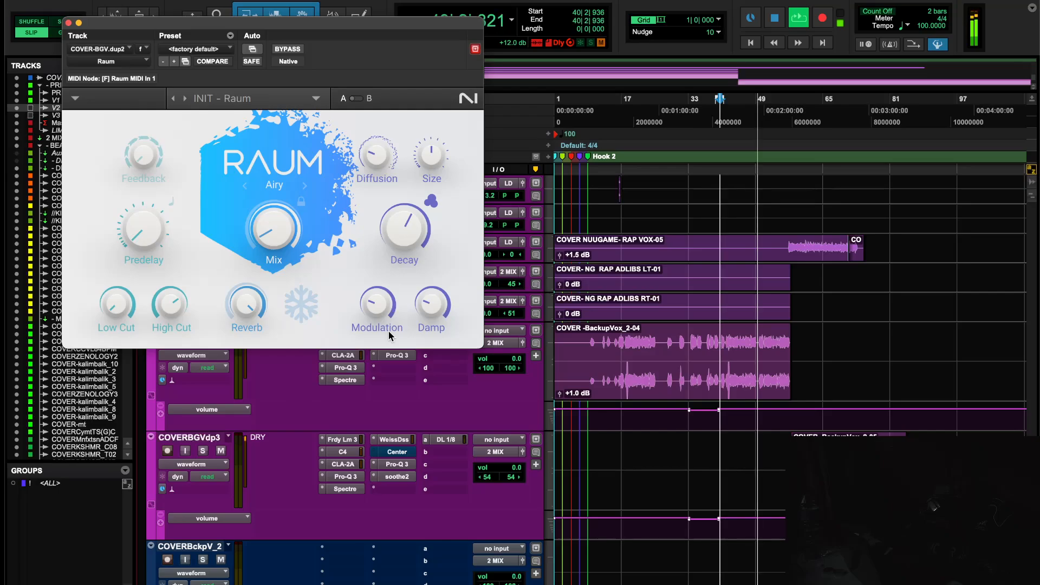
mouse_move(282, 232)
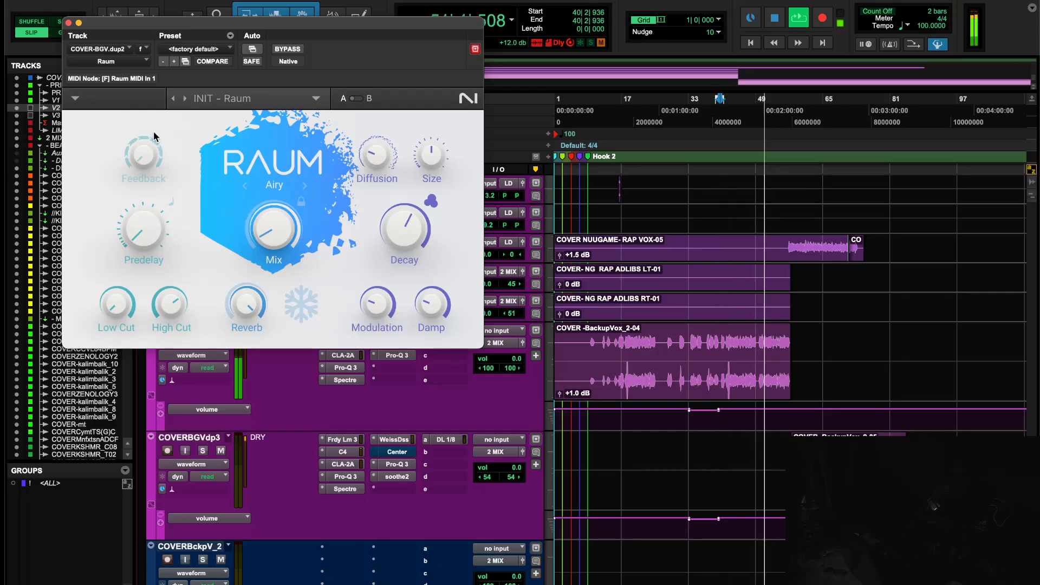
left_click(68, 23)
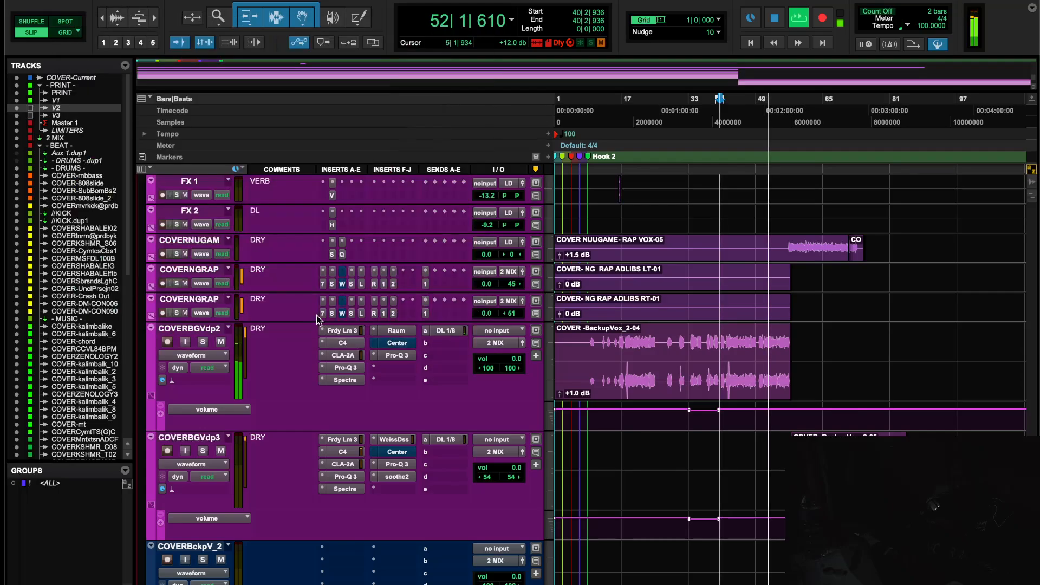
Activate the Center plug-in on the COVERBGVdp2 track, inspect it, stop playback and close its window
left_click(395, 343)
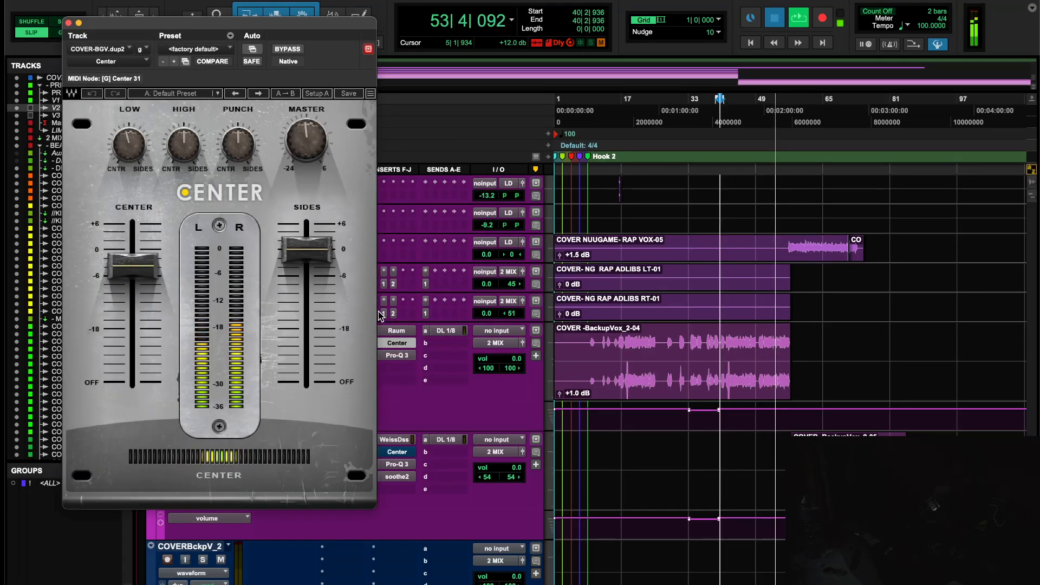
key("space")
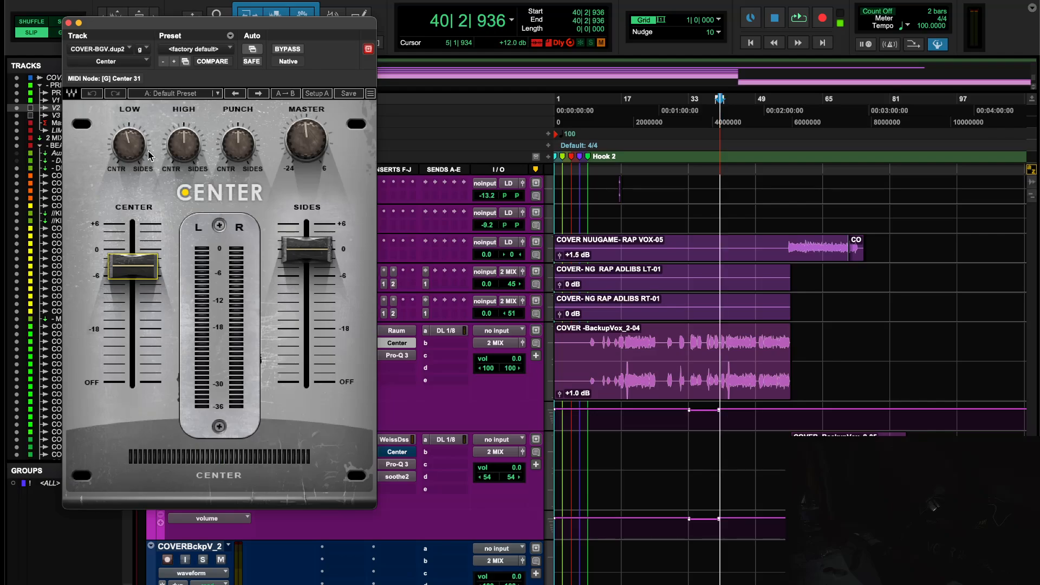
left_click(67, 23)
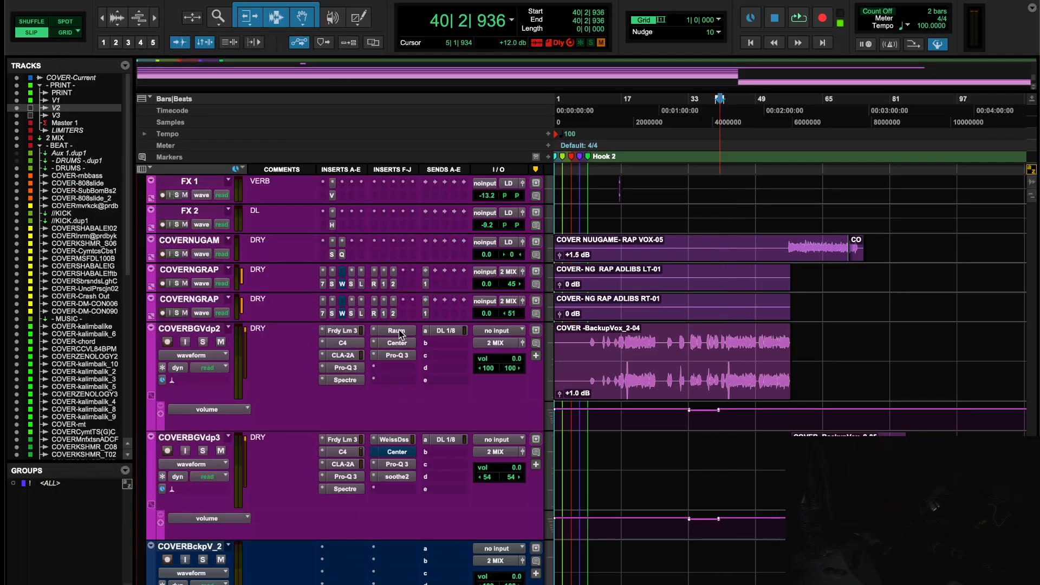
Reopen the Raum reverb on the COVERBGVdp2 track to examine its settings
left_click(396, 330)
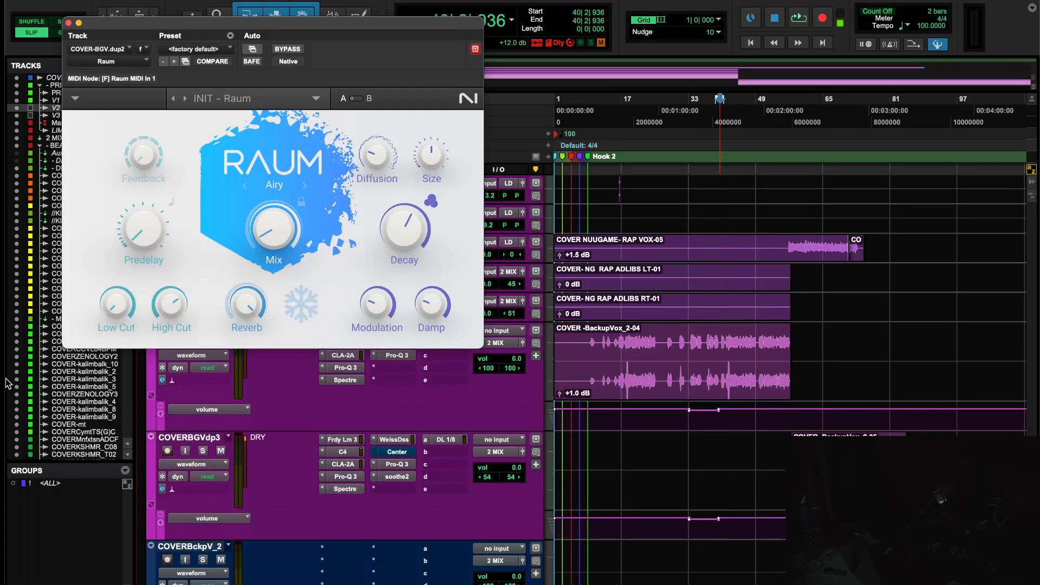
left_click(22, 411)
key("super+Tab")
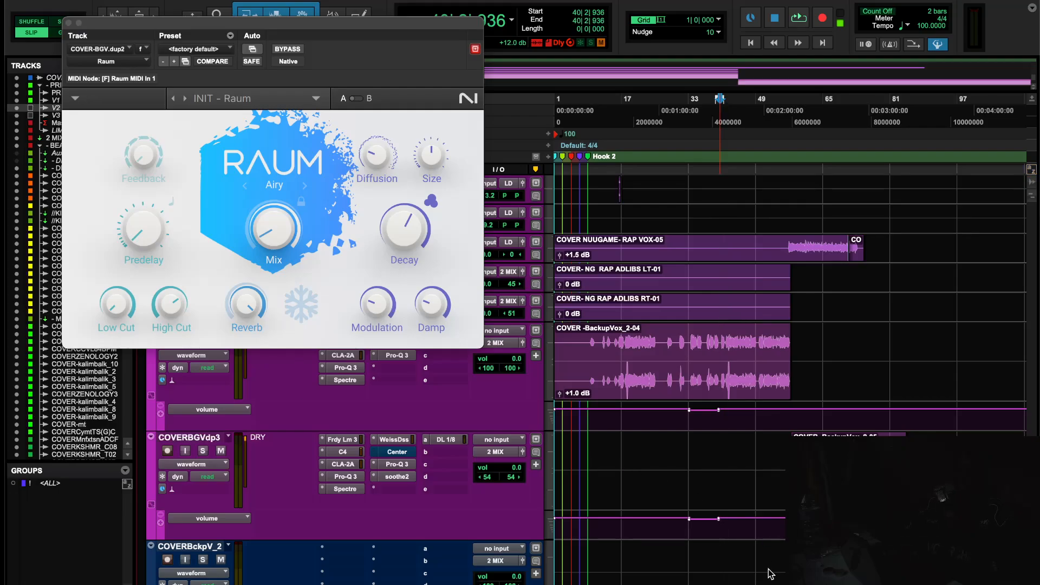